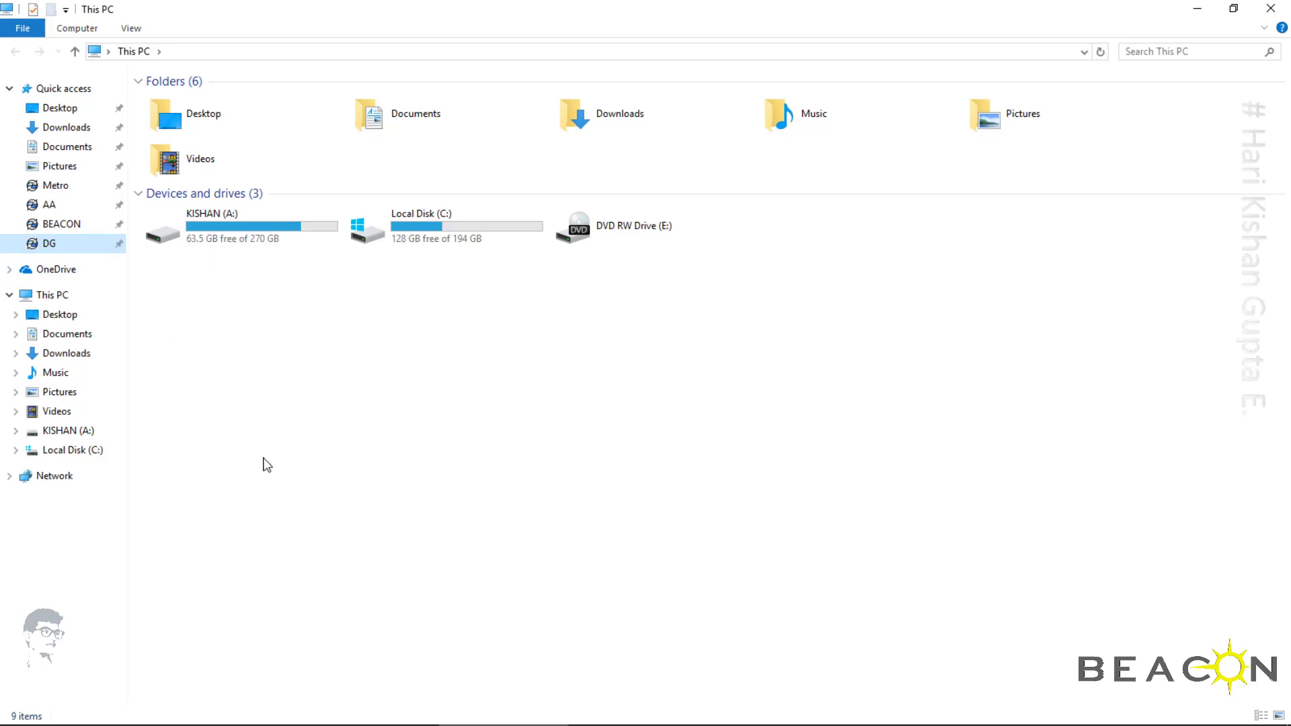
Log in to the DG file vault, replacing the suggested user name with the reviewer's user name
right_click(51, 247)
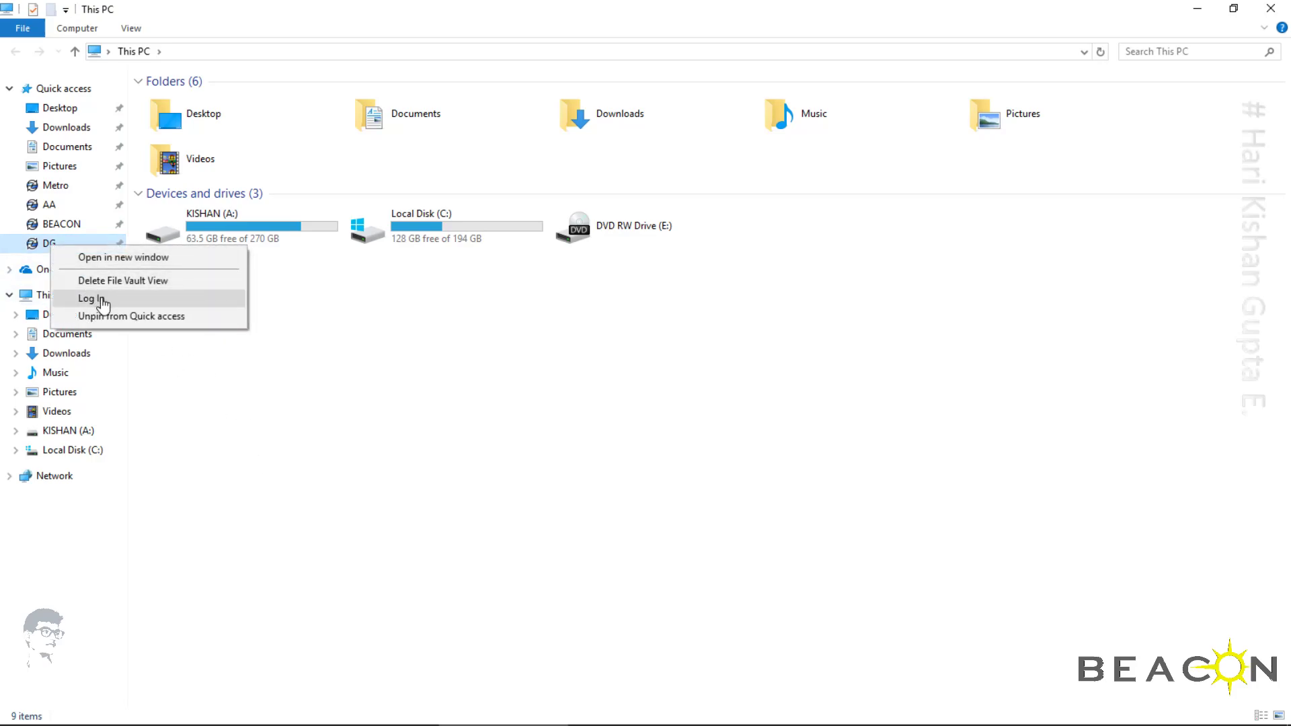
click(102, 304)
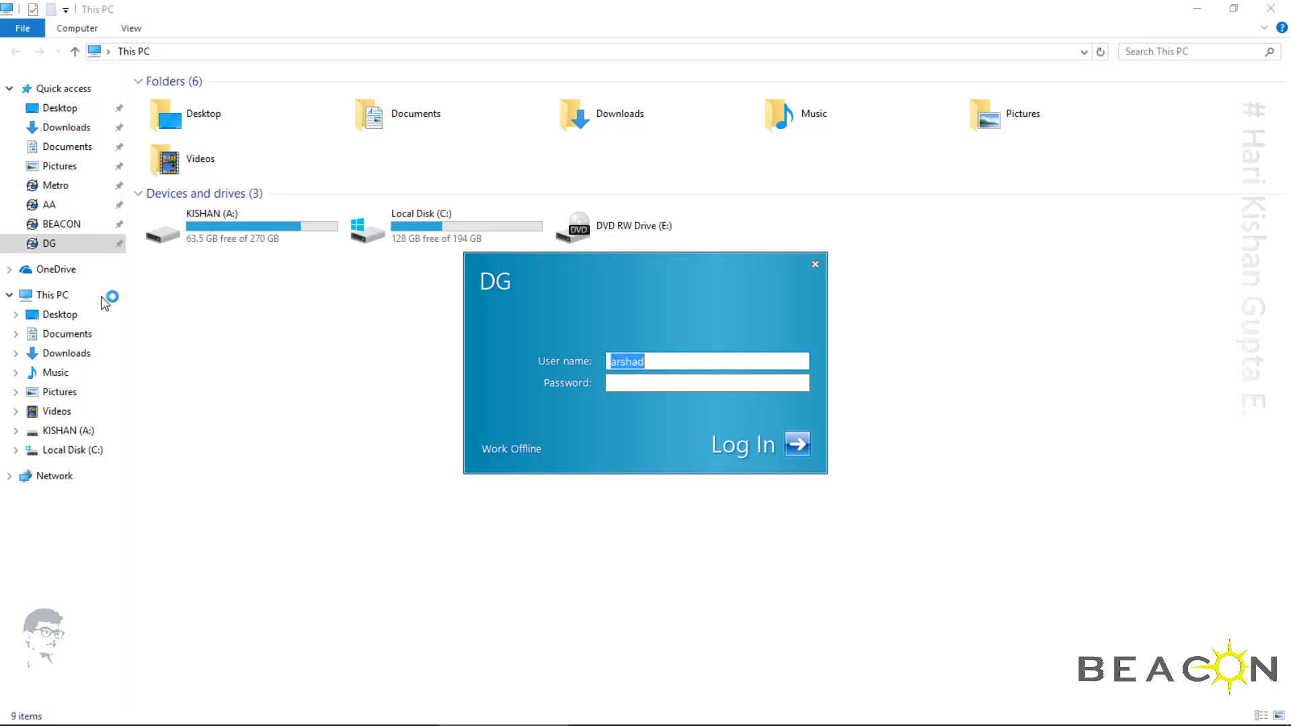
text(shafi)
key(Tab)
key(Escape)
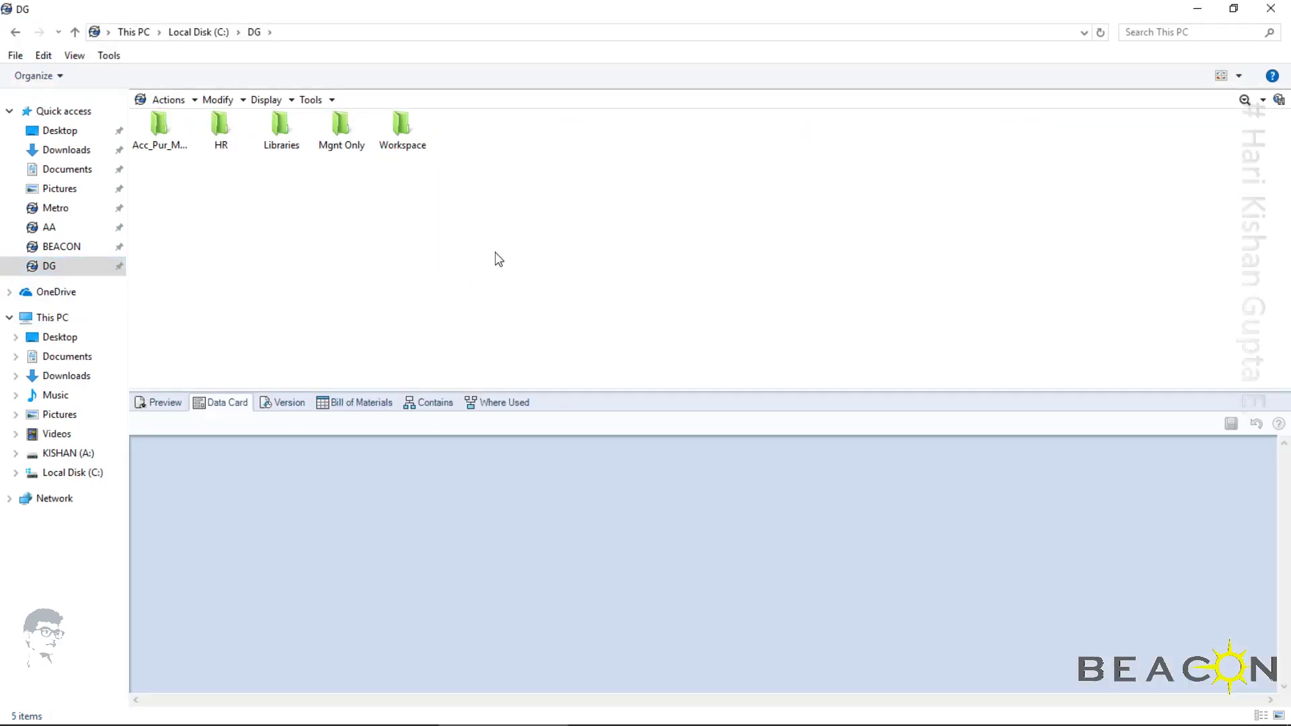
Open the DG000007_ANT4698 folder under Workspace\RFQ in the DG vault
right_click(496, 254)
click(553, 310)
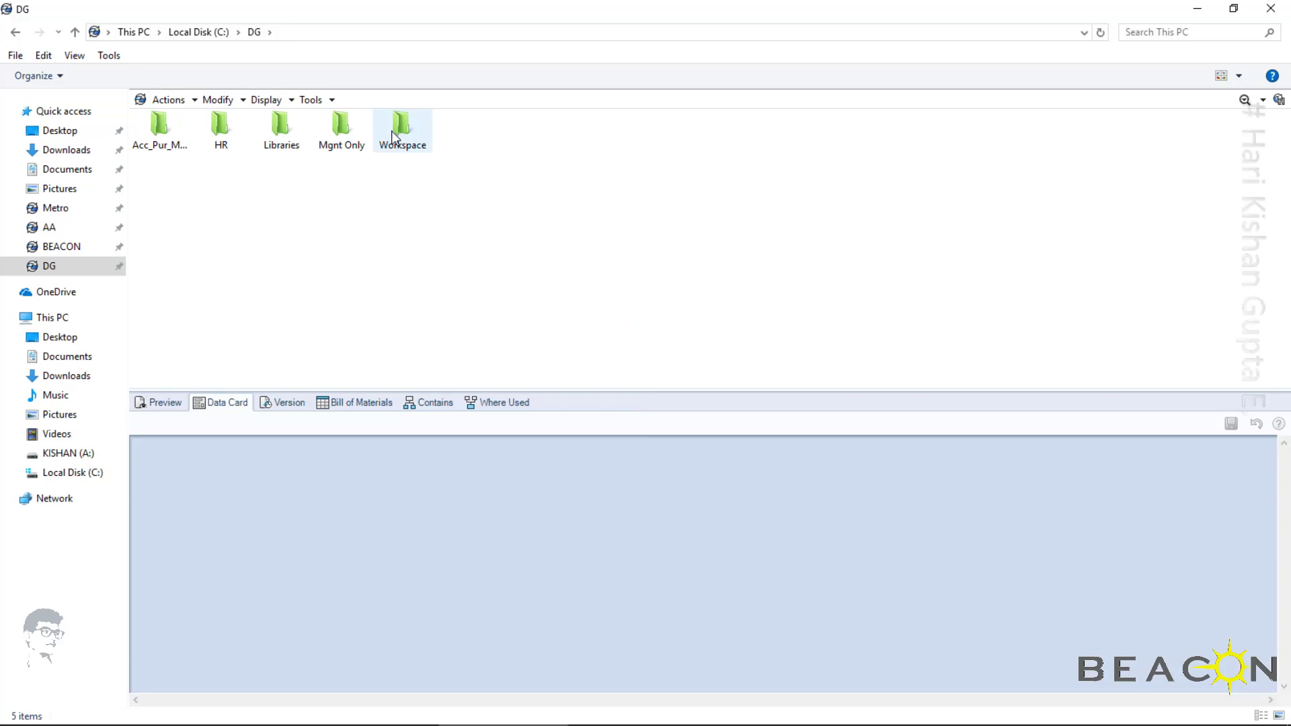
click(338, 134)
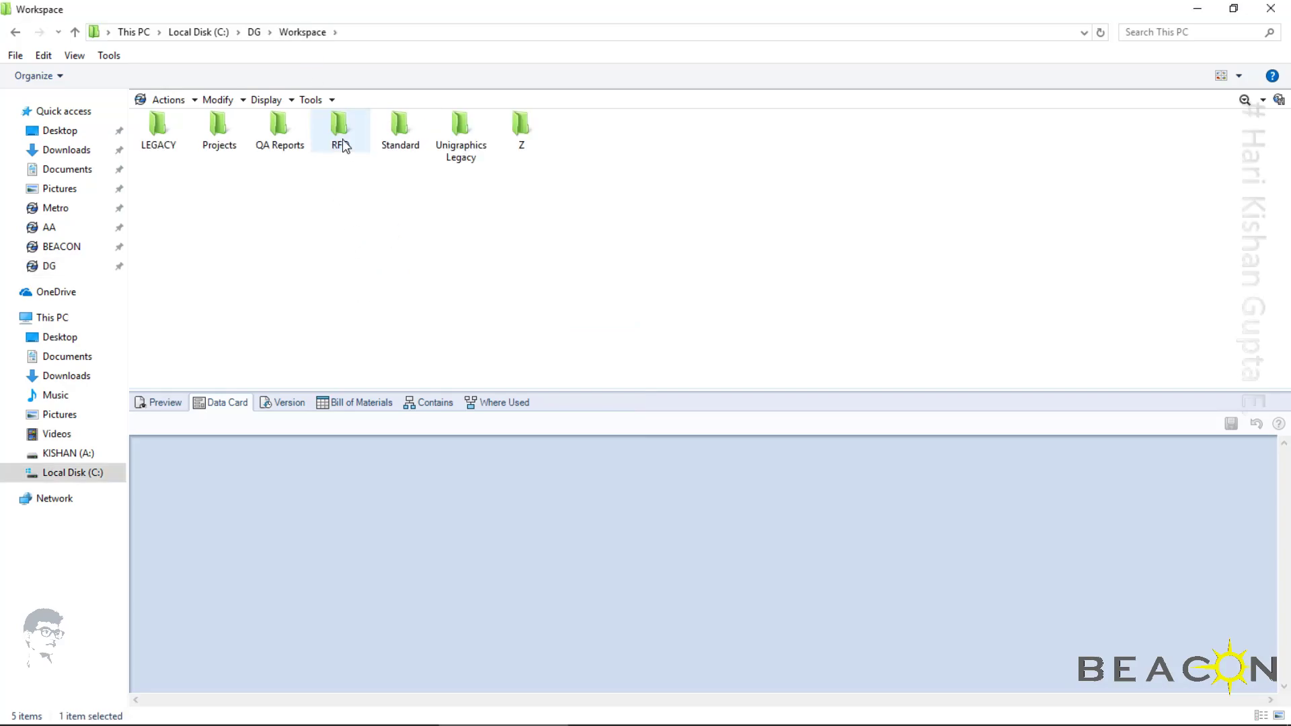
double_click(222, 141)
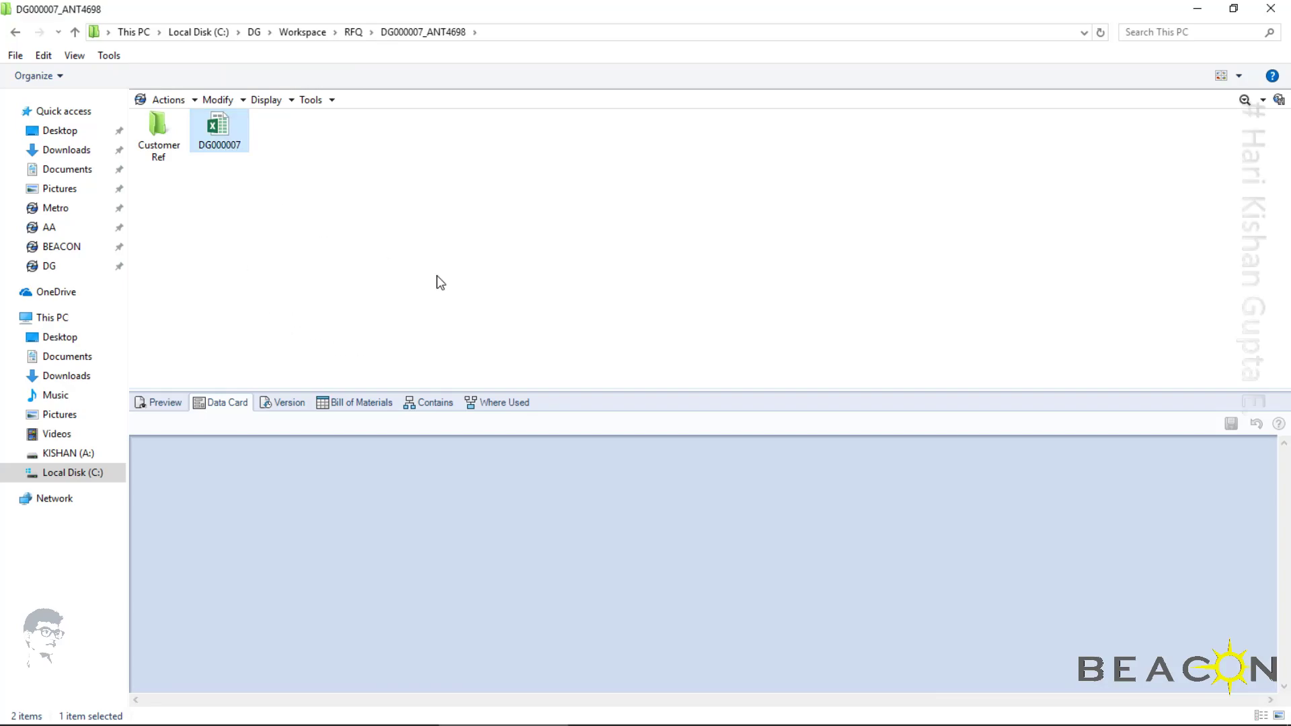
Open the DG000007 workbook and view its Feasibility Study sheet
double_click(222, 124)
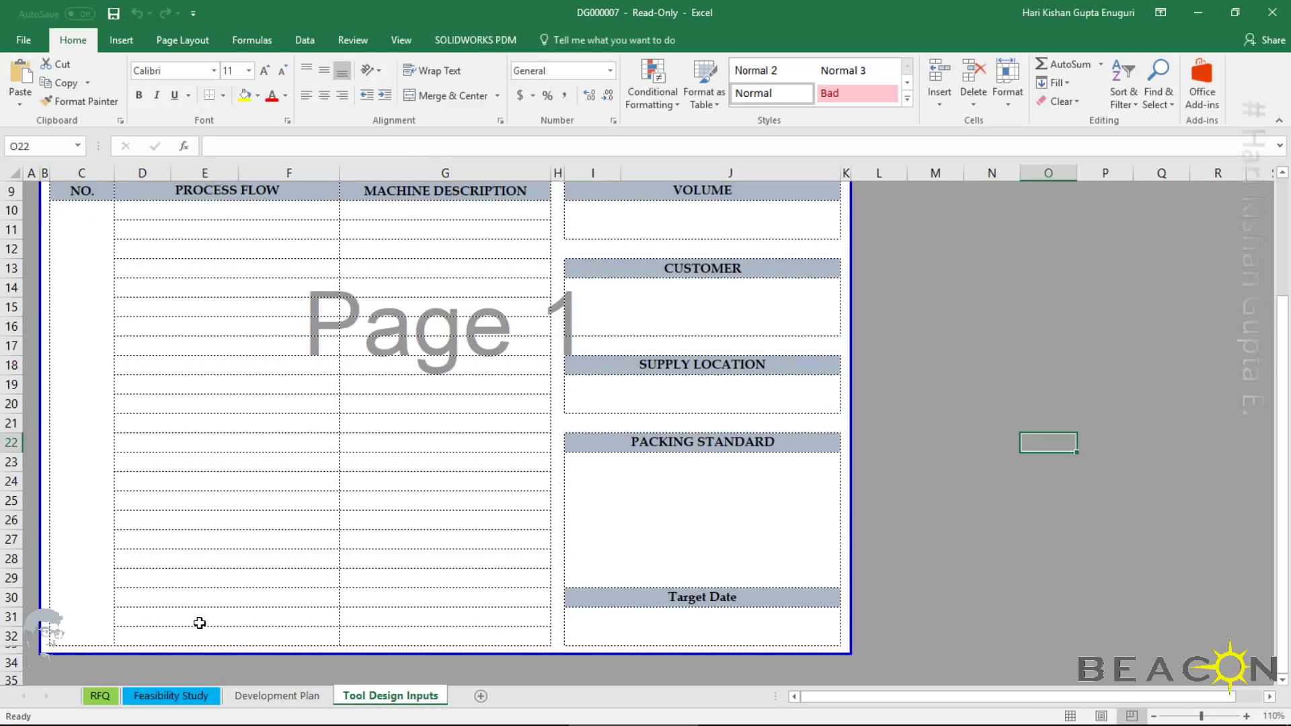
click(181, 702)
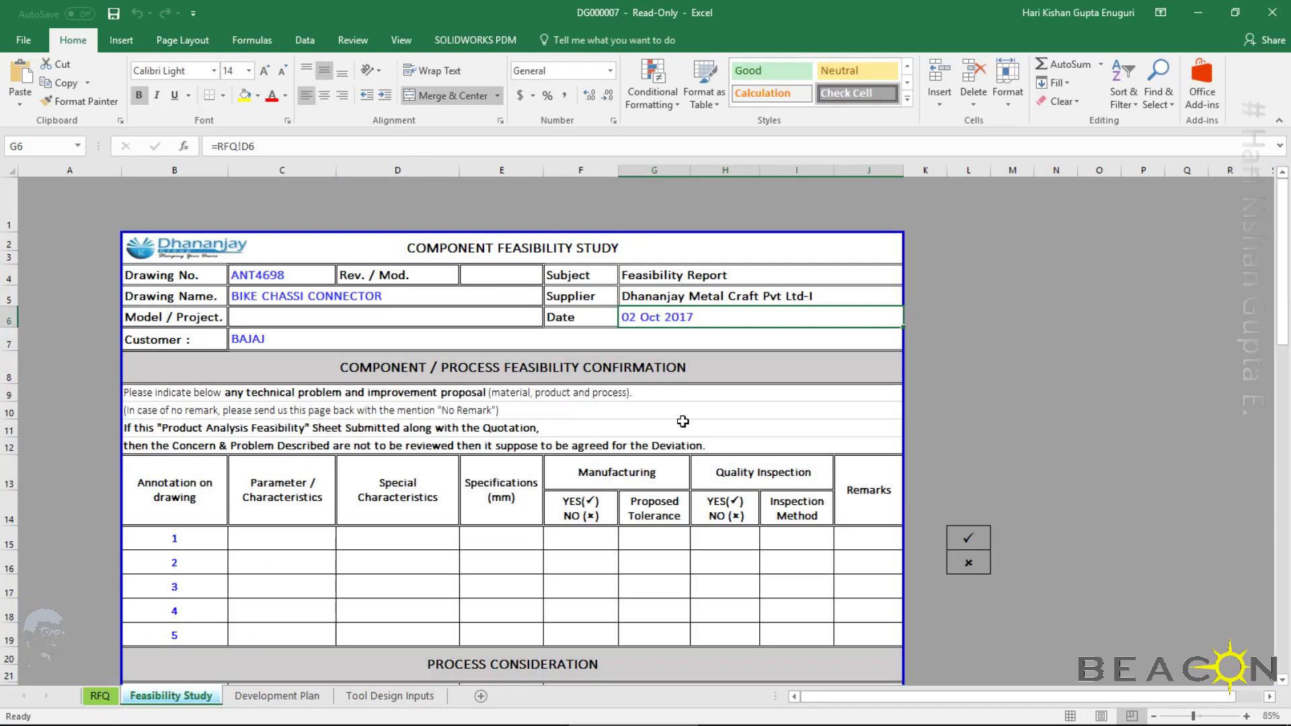
click(441, 537)
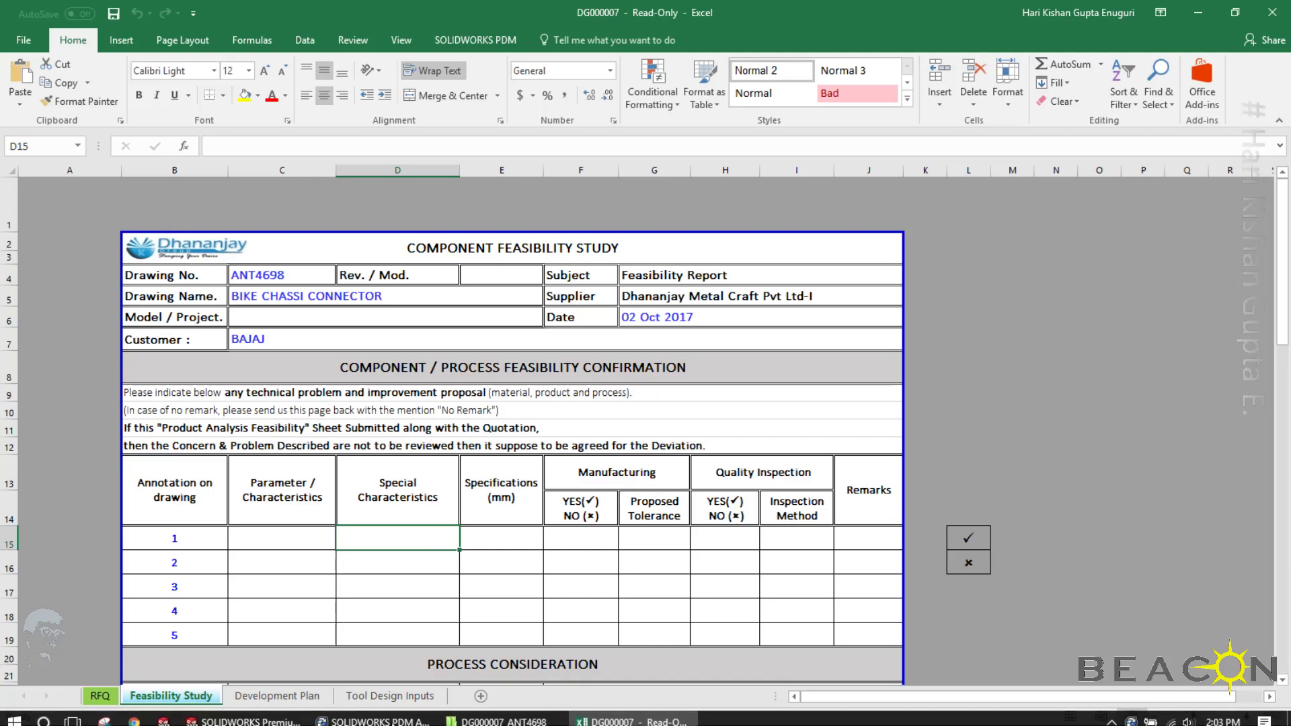
Return to the DG000007_ANT4698 vault folder and show its contents in Details view
click(363, 716)
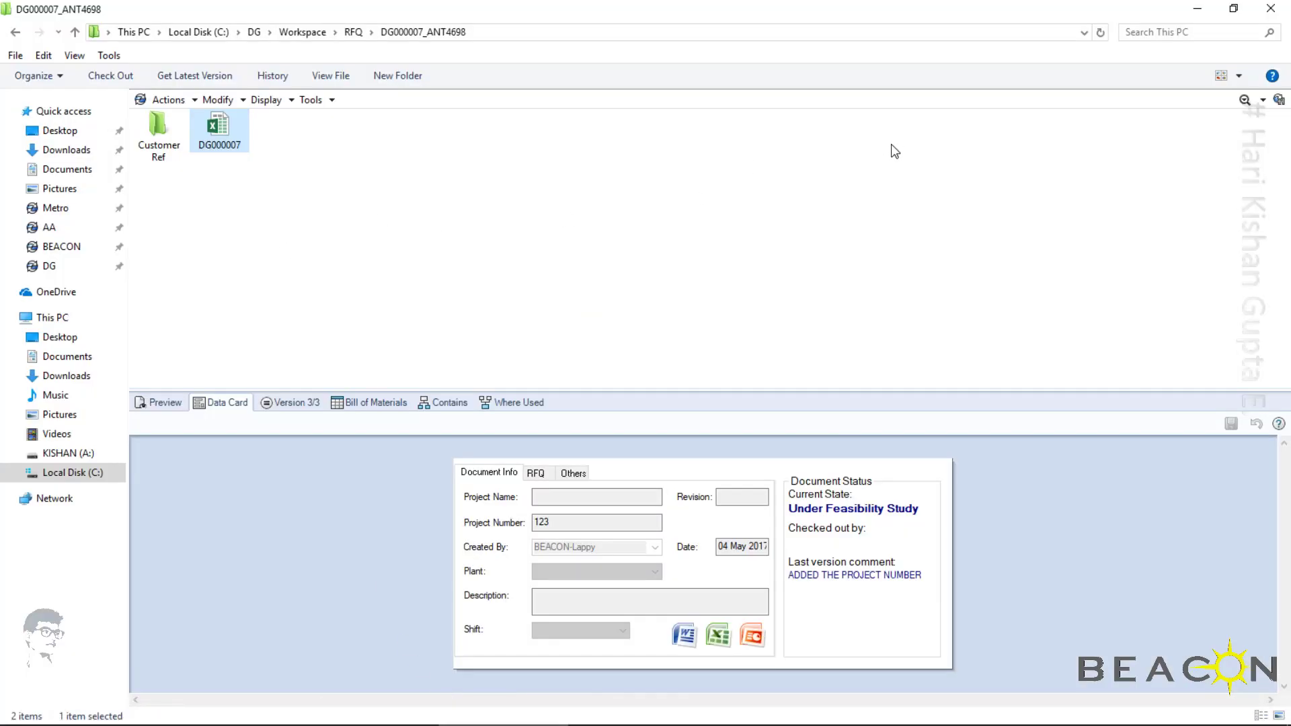
click(1239, 76)
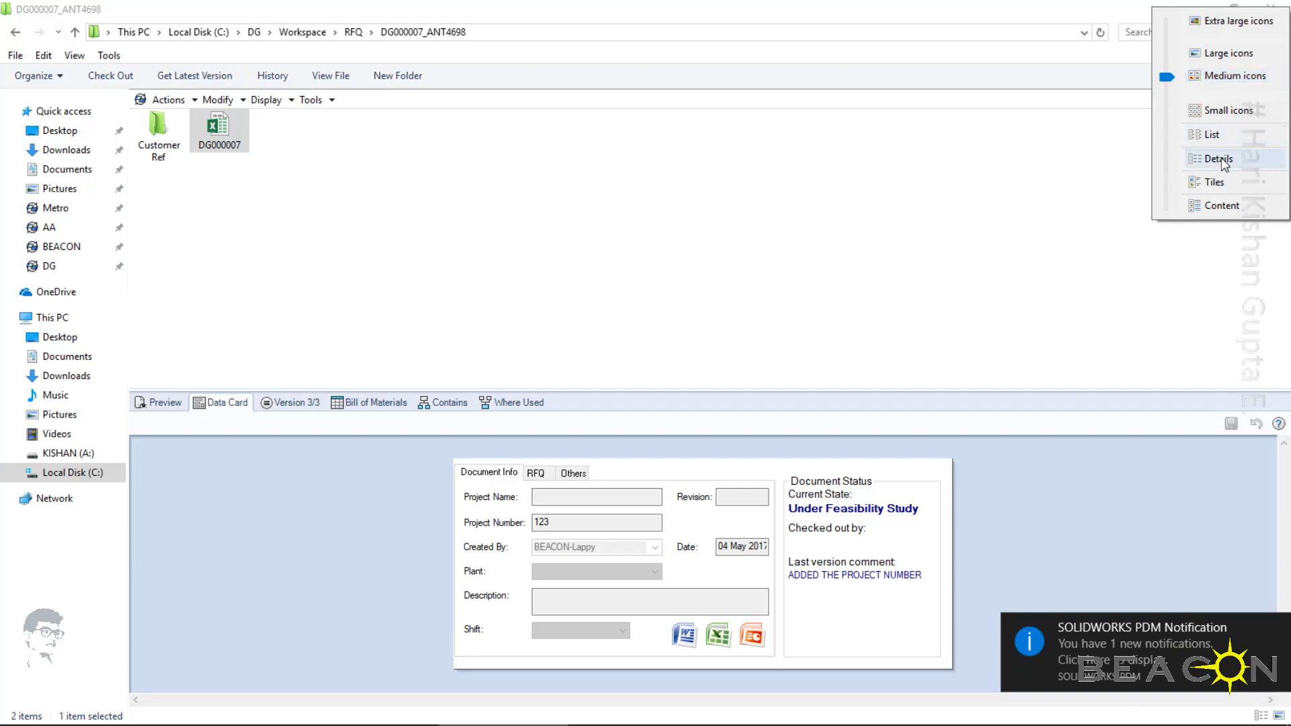
click(1218, 158)
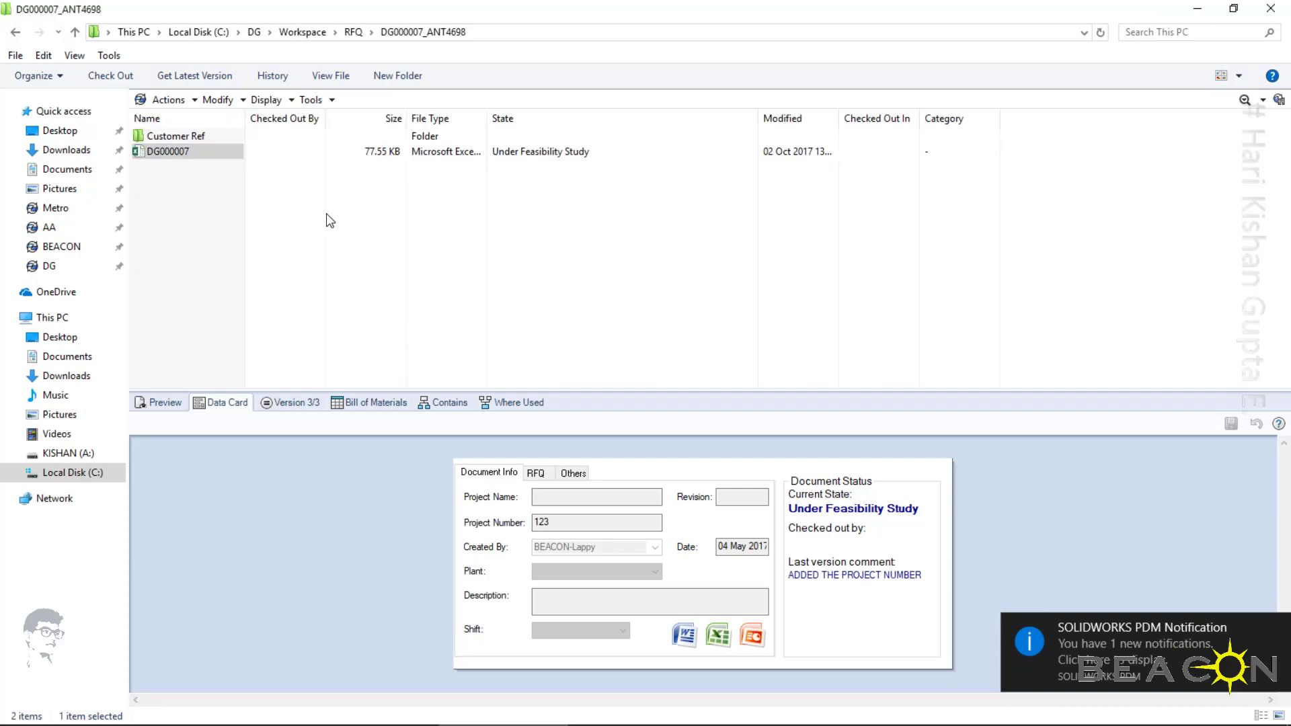
Check which vault commands are available for the DG000007 file, such as Check Out and Change State
right_click(183, 159)
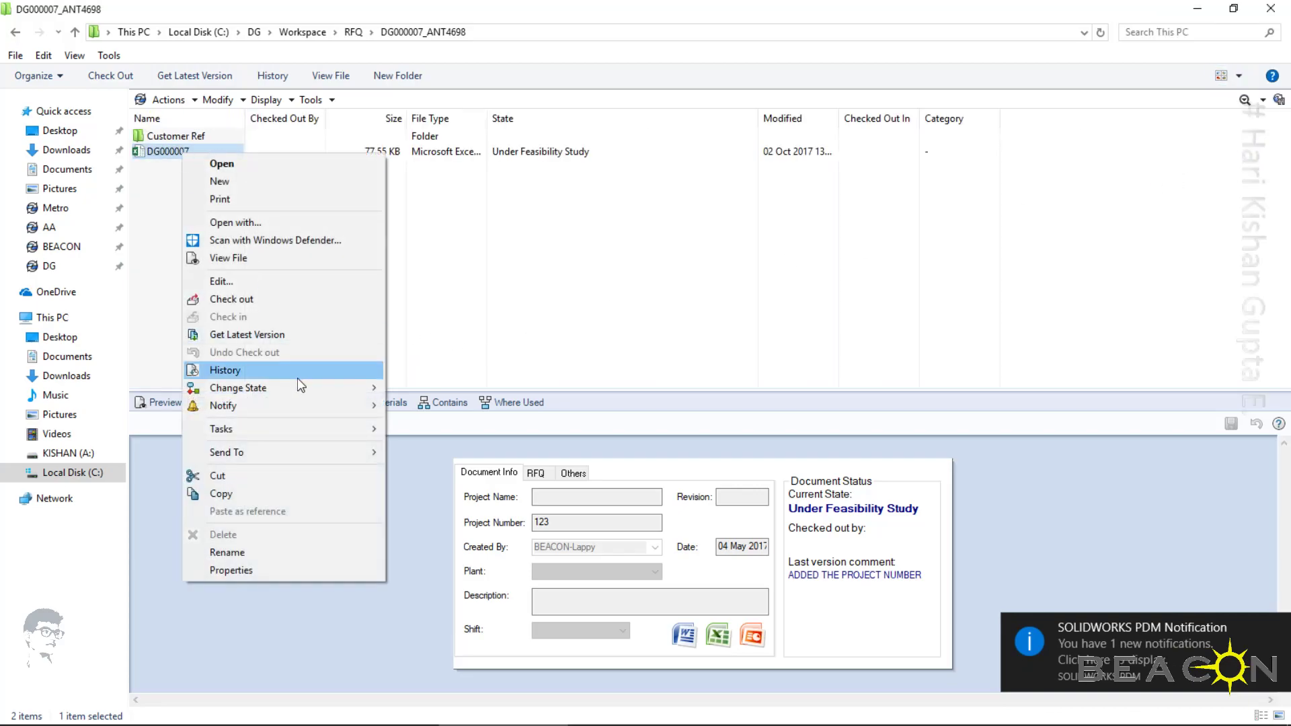
click(476, 276)
click(172, 152)
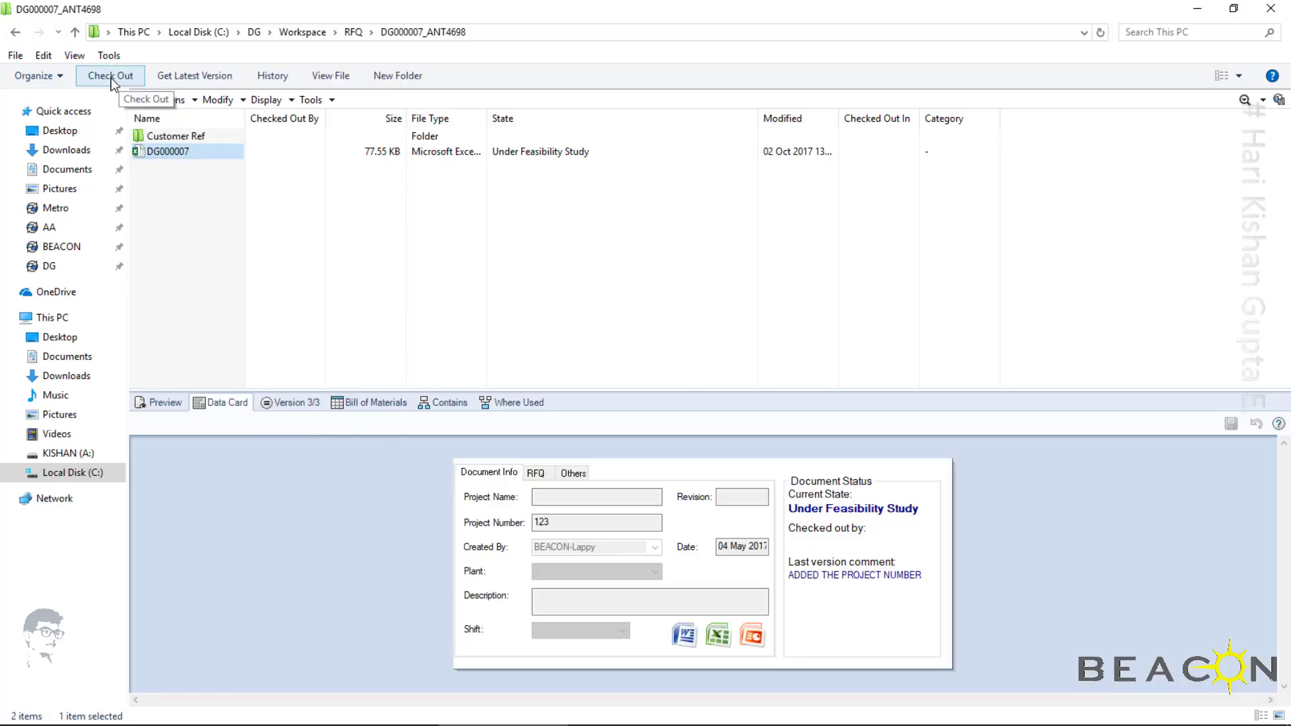
click(330, 259)
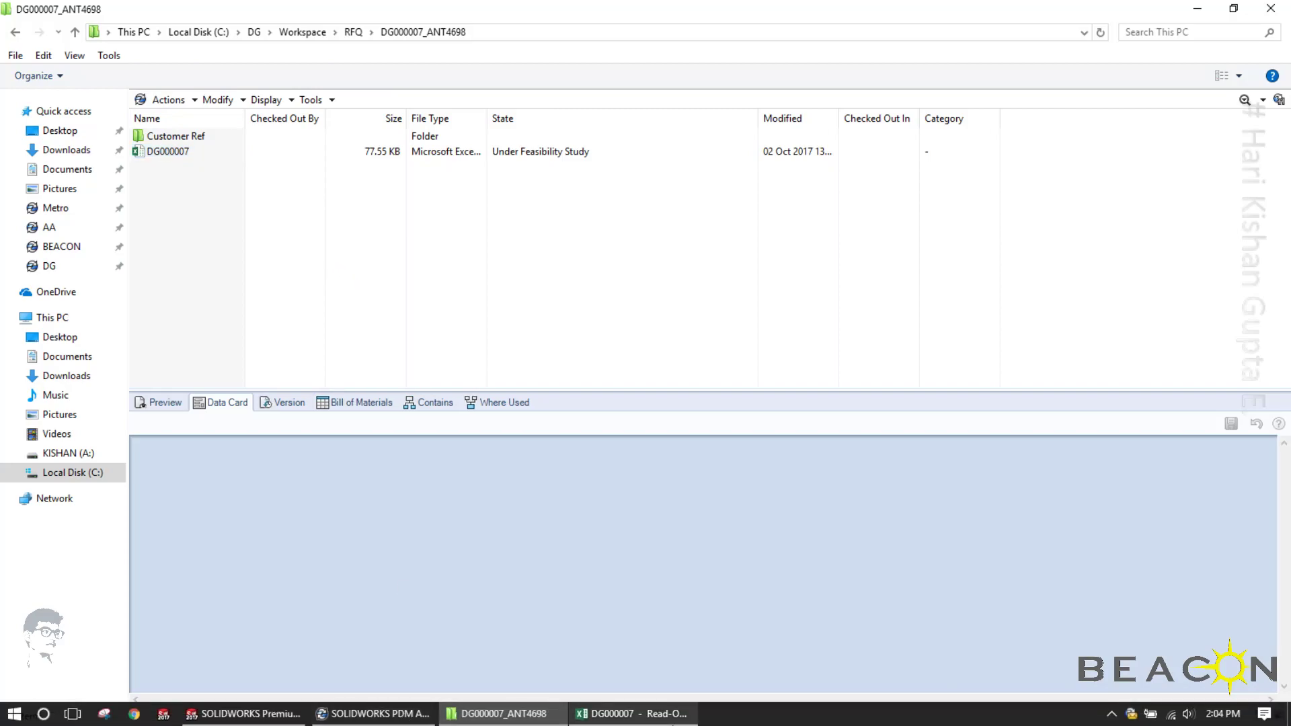
Switch to the DG000007 workbook in Excel and check the availability of its SOLIDWORKS PDM commands
click(609, 714)
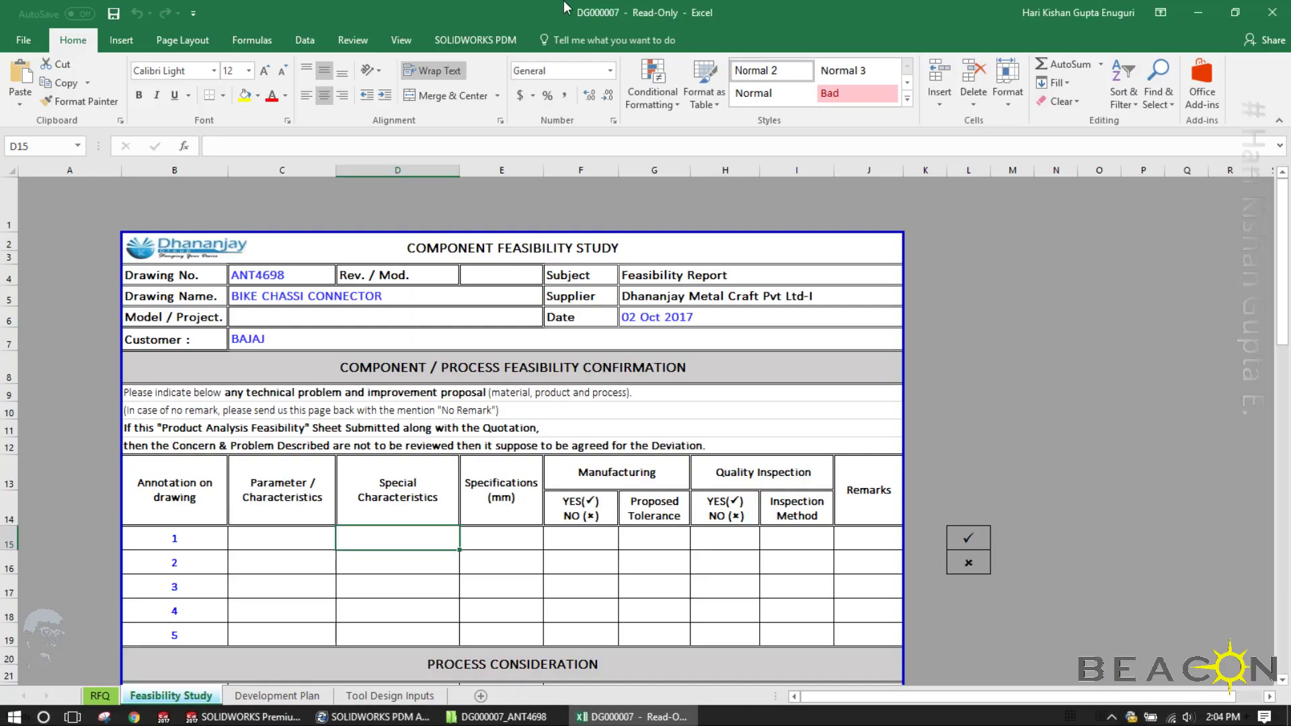
click(479, 42)
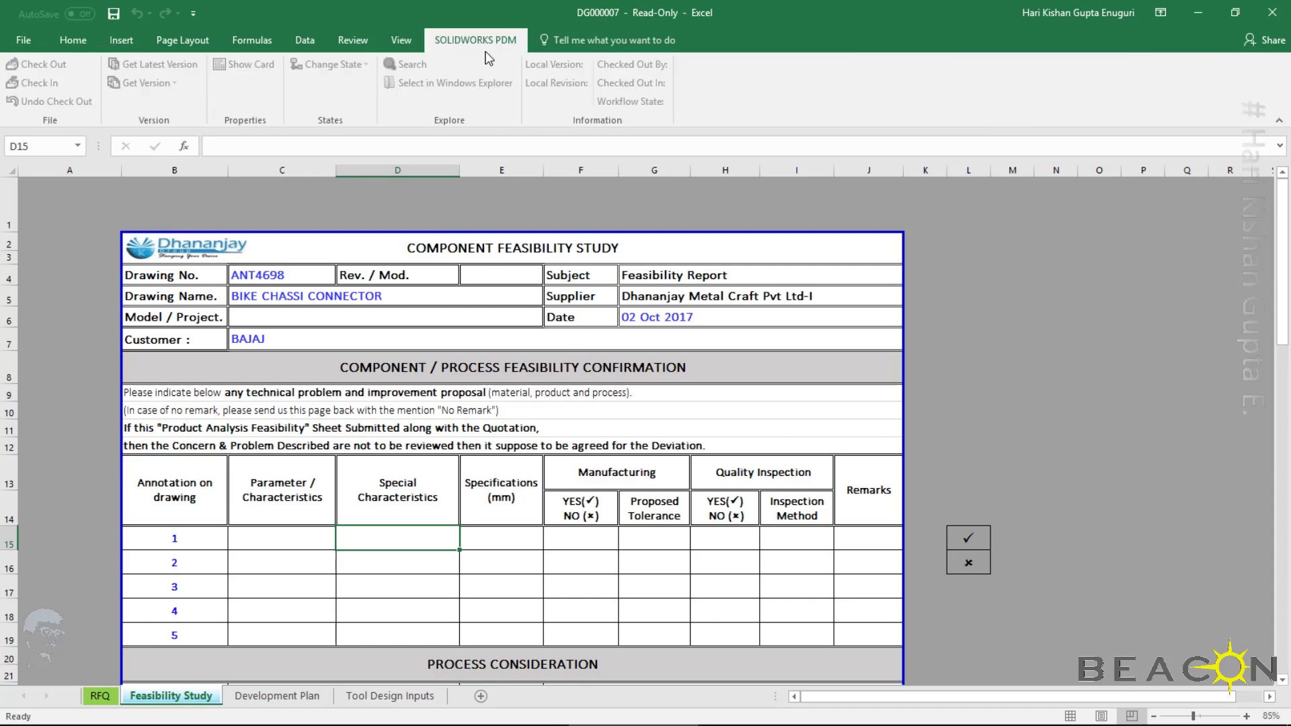
click(198, 277)
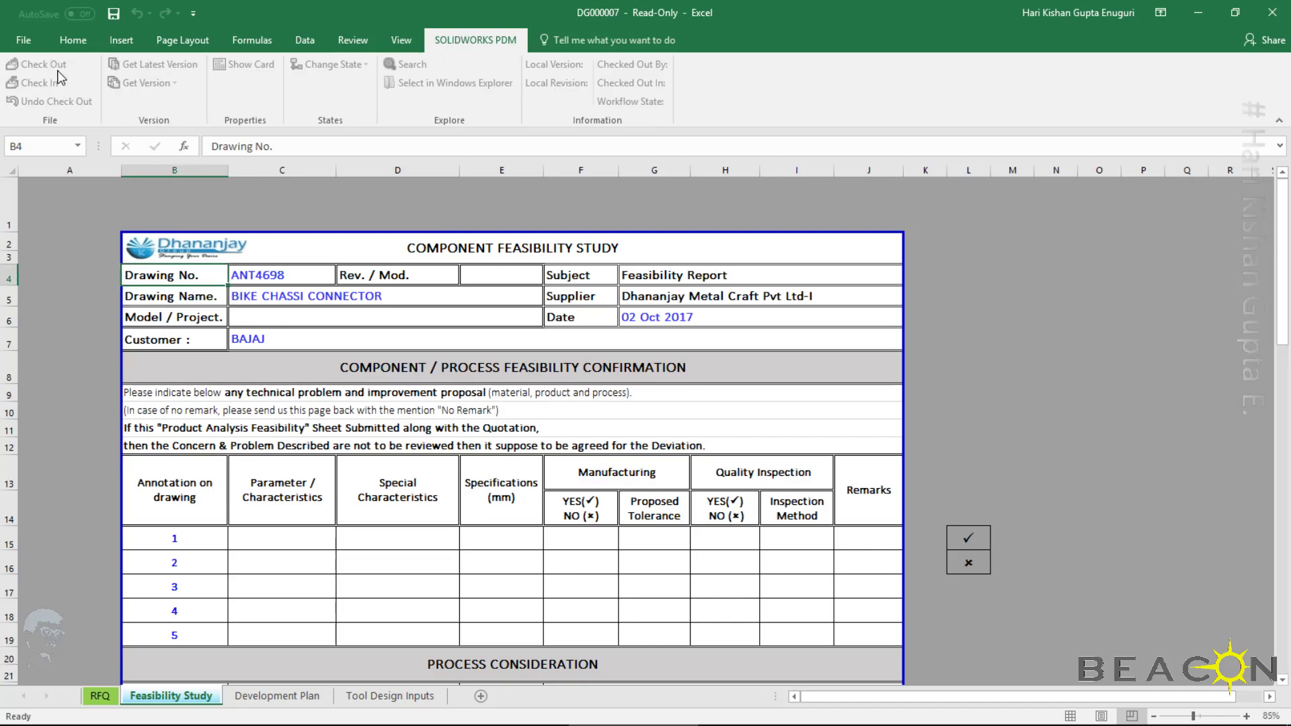
click(730, 344)
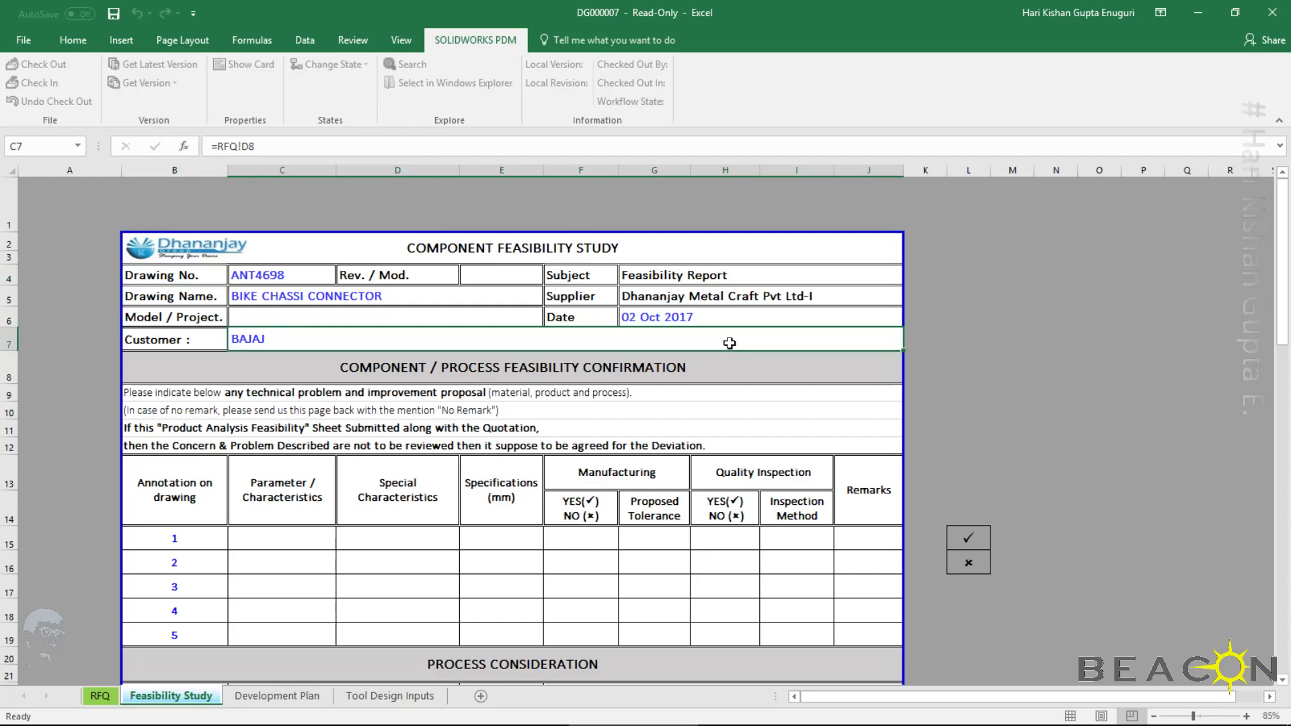
Close the DG000007 workbook without saving changes and refresh the vault folder
click(1272, 12)
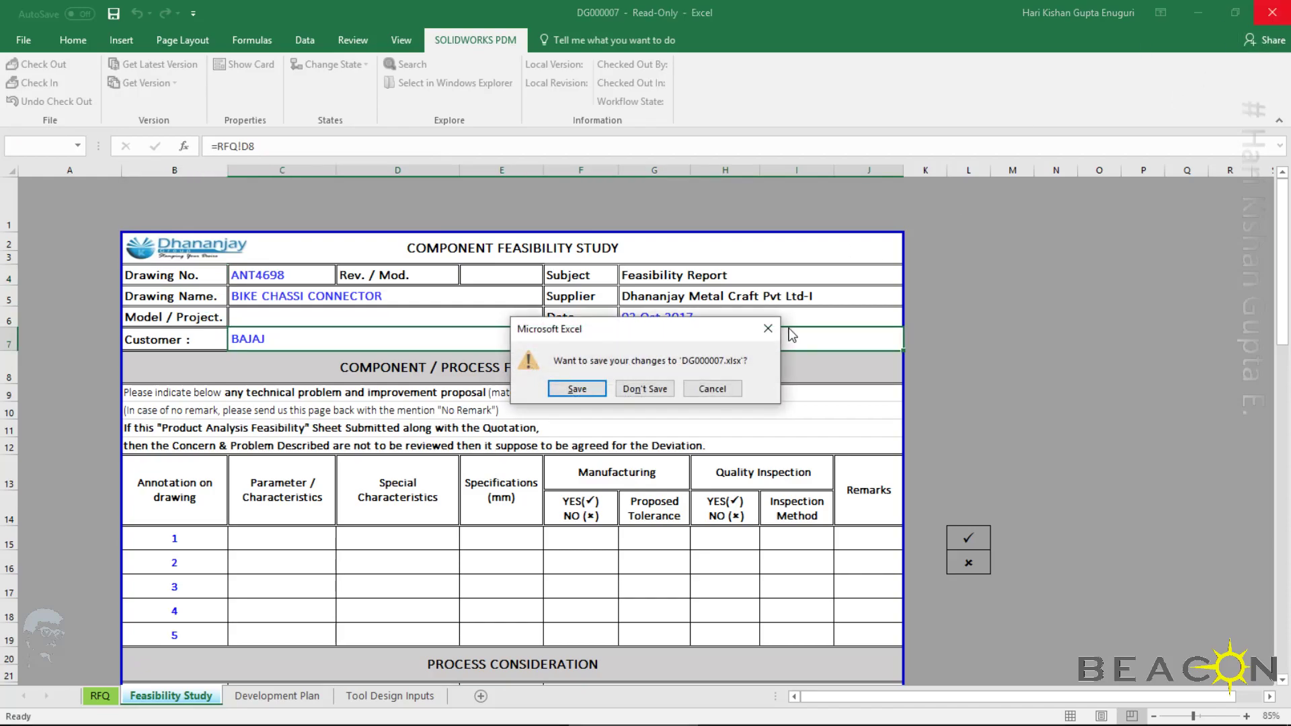
click(647, 388)
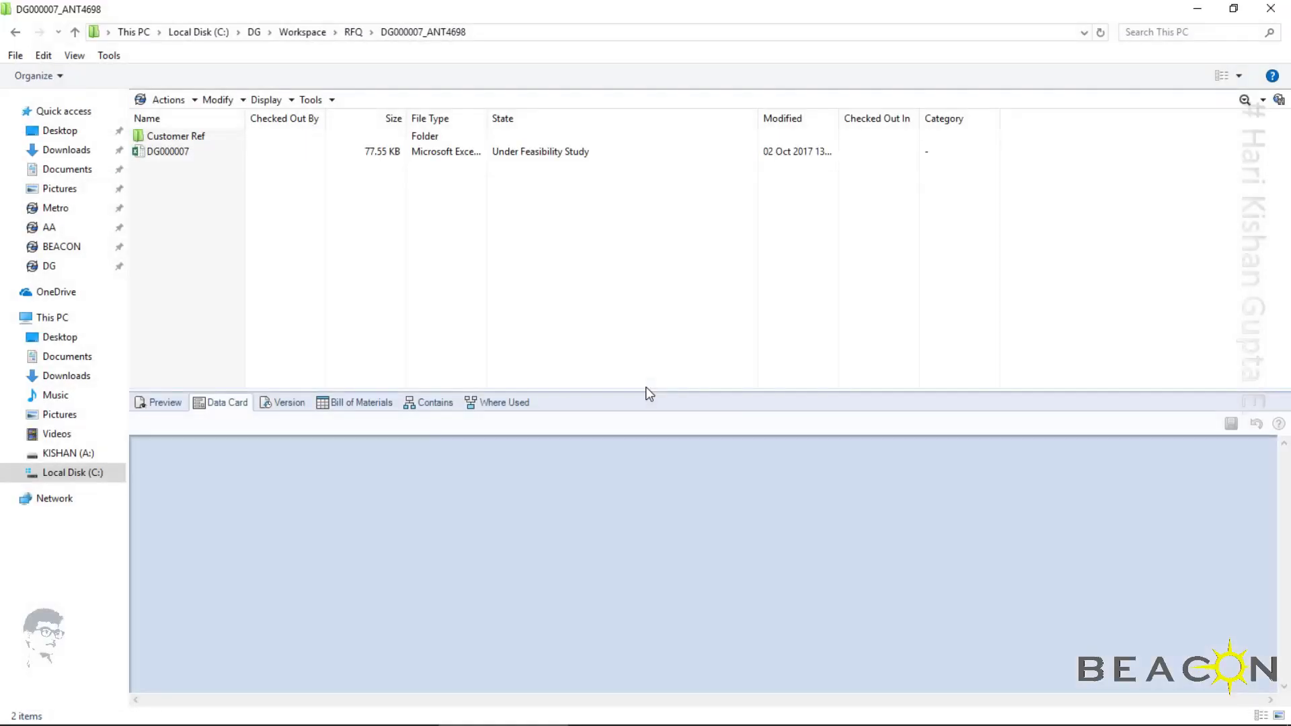
right_click(446, 269)
click(513, 327)
Read the SOLIDWORKS PDM state-change notification and open the DG000007.xlsx workbook from its file link
mouse_move(778, 724)
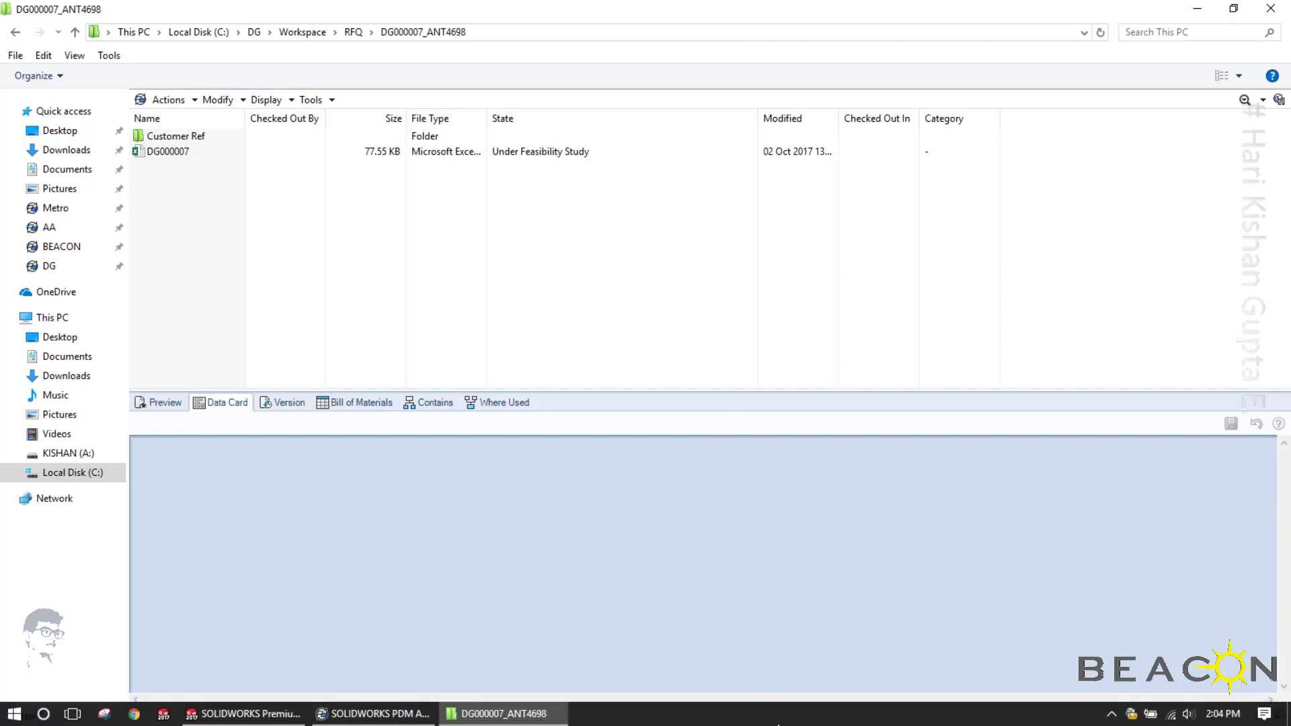
click(1131, 714)
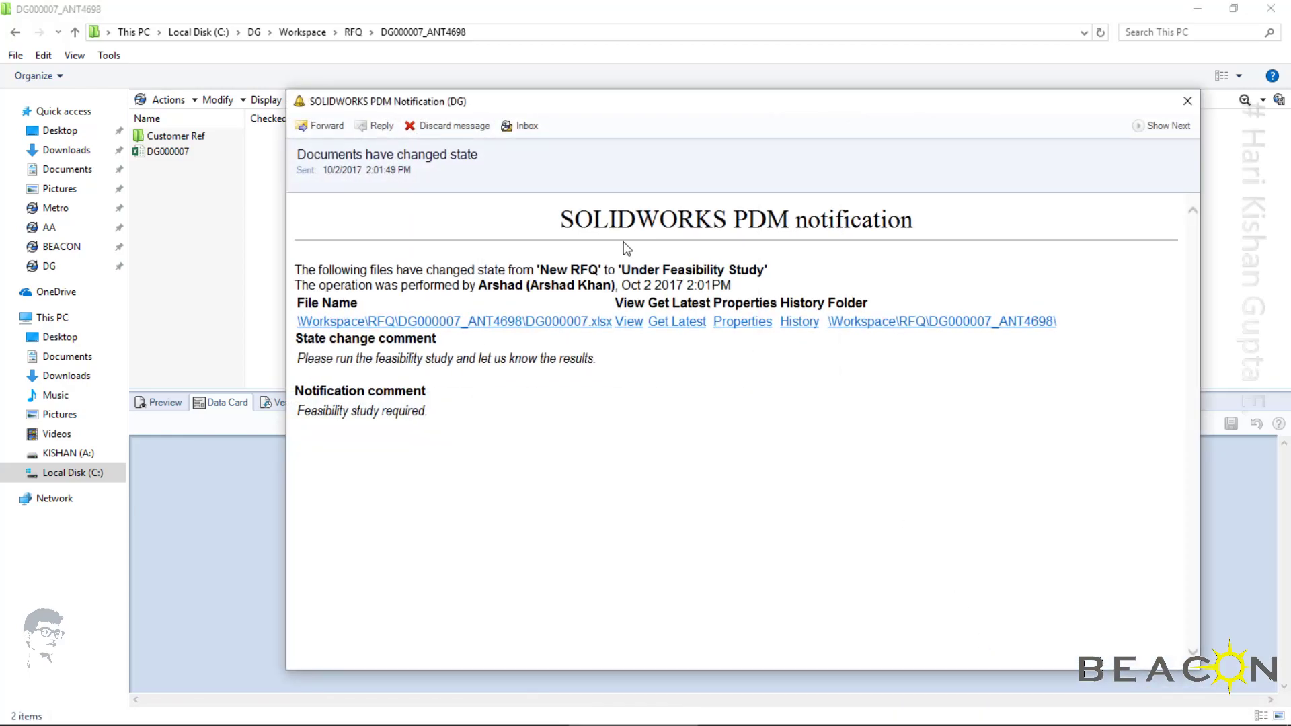
drag(554, 109, 438, 38)
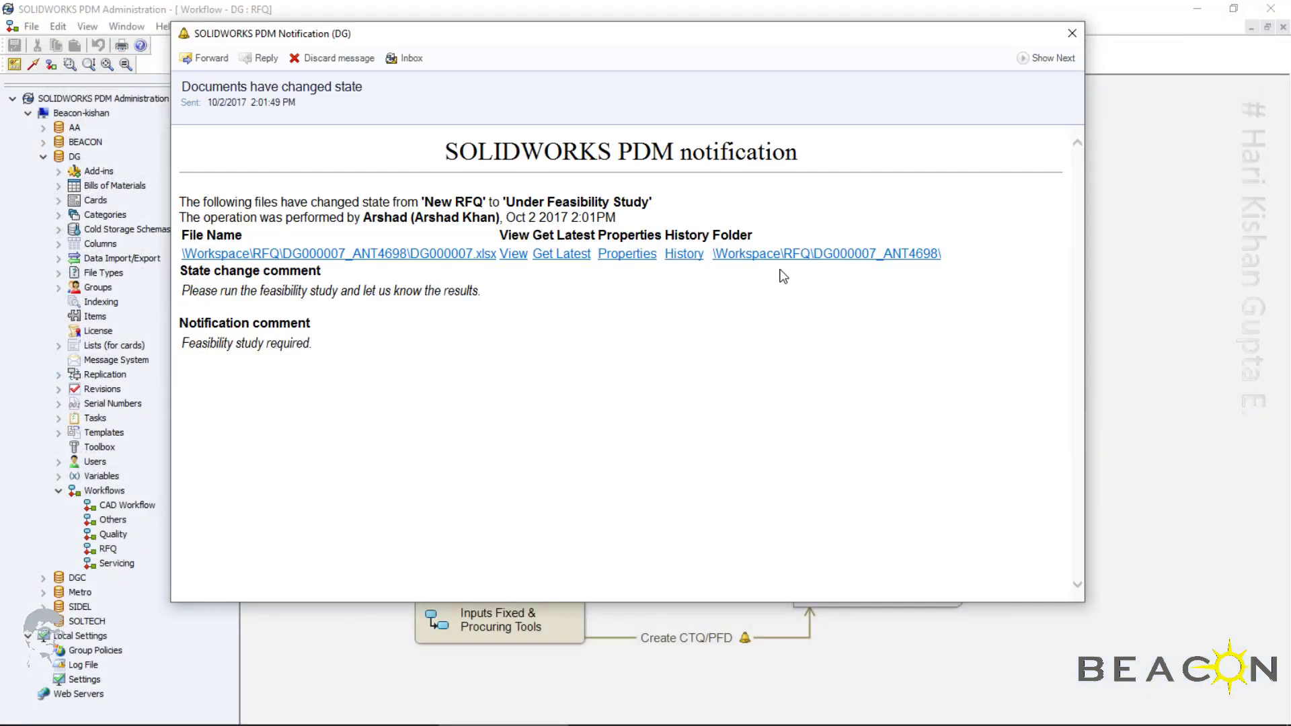
click(340, 257)
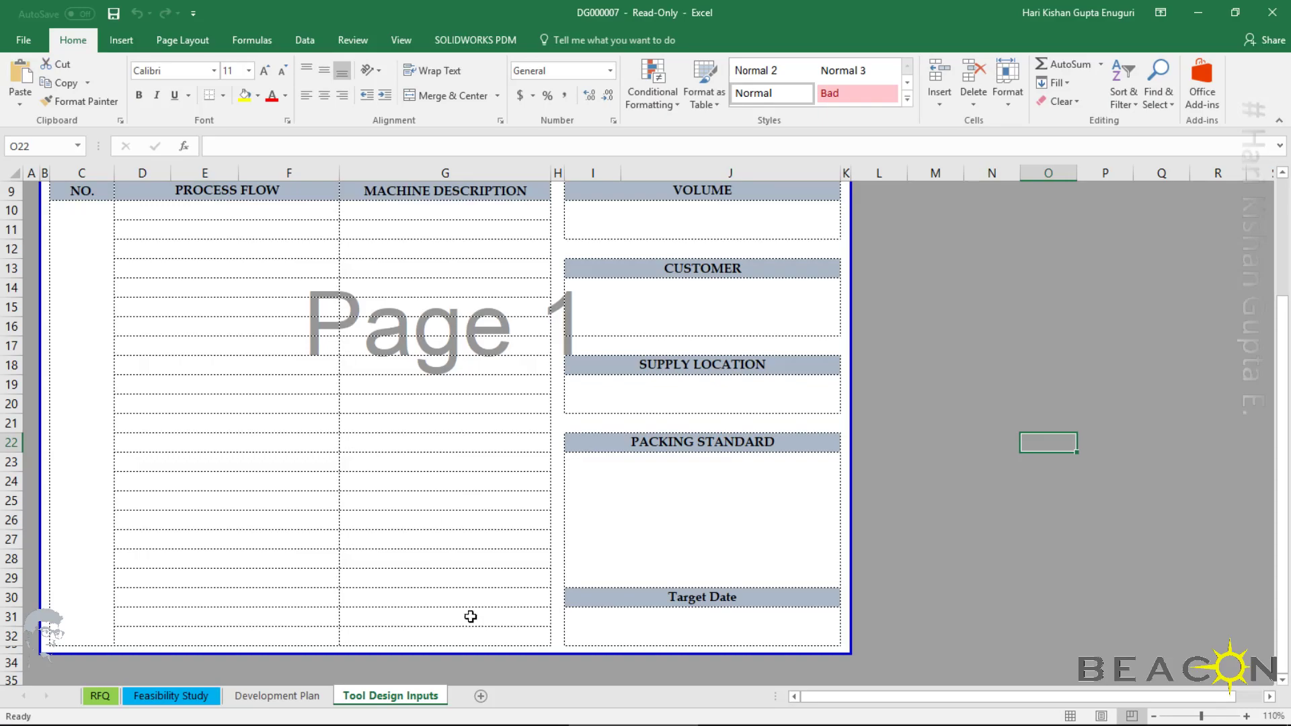
click(487, 716)
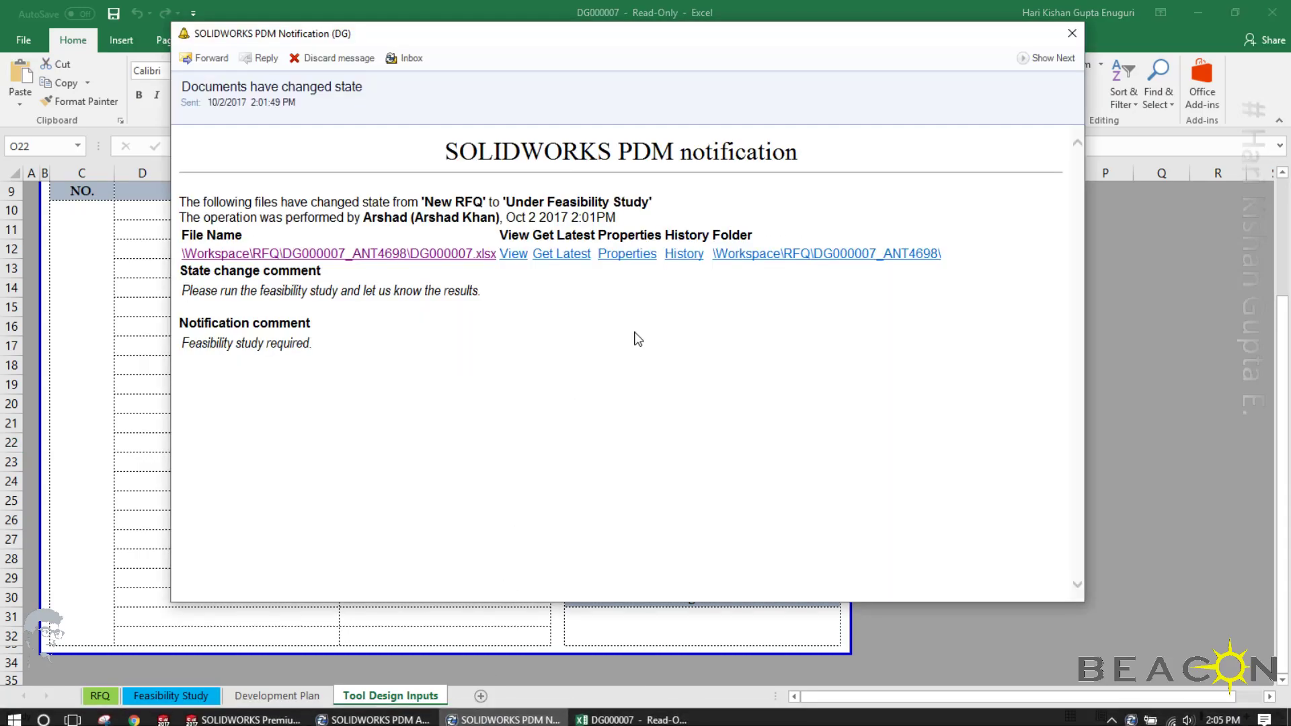
Review the RFQ data card and the history of DG000007 through the notification's Properties and History links
click(629, 255)
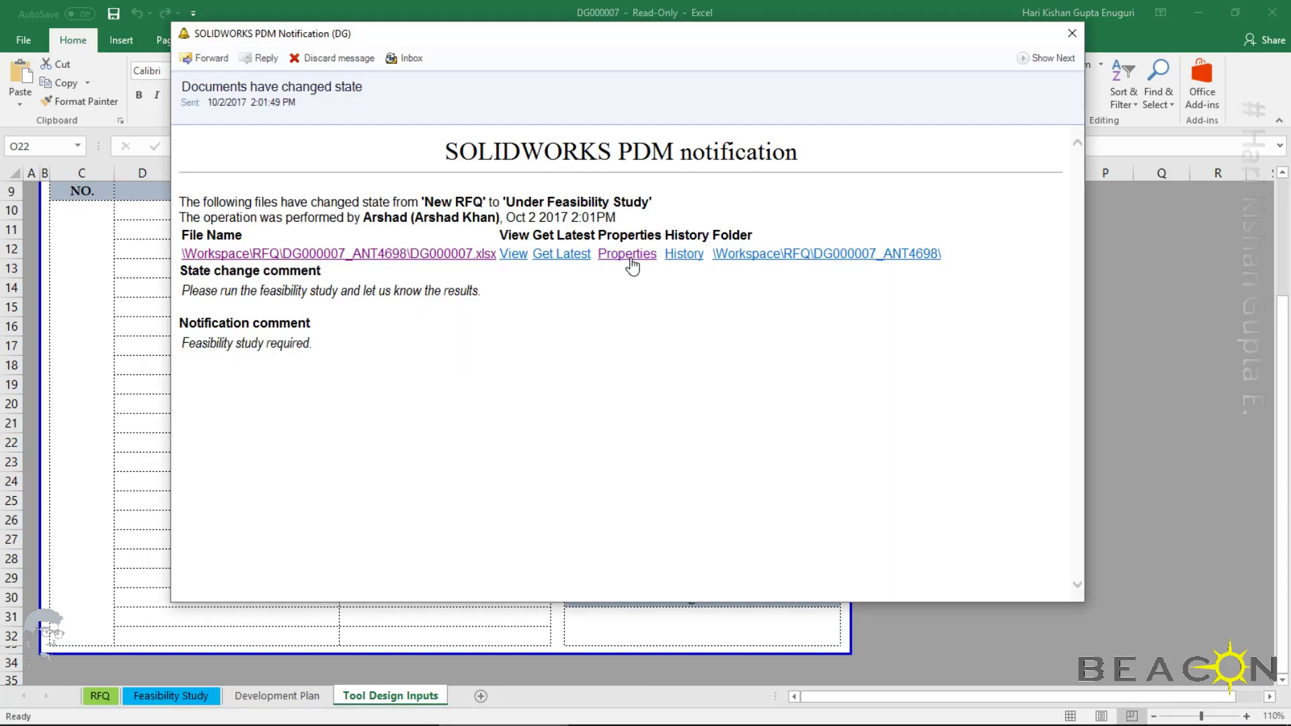
click(466, 203)
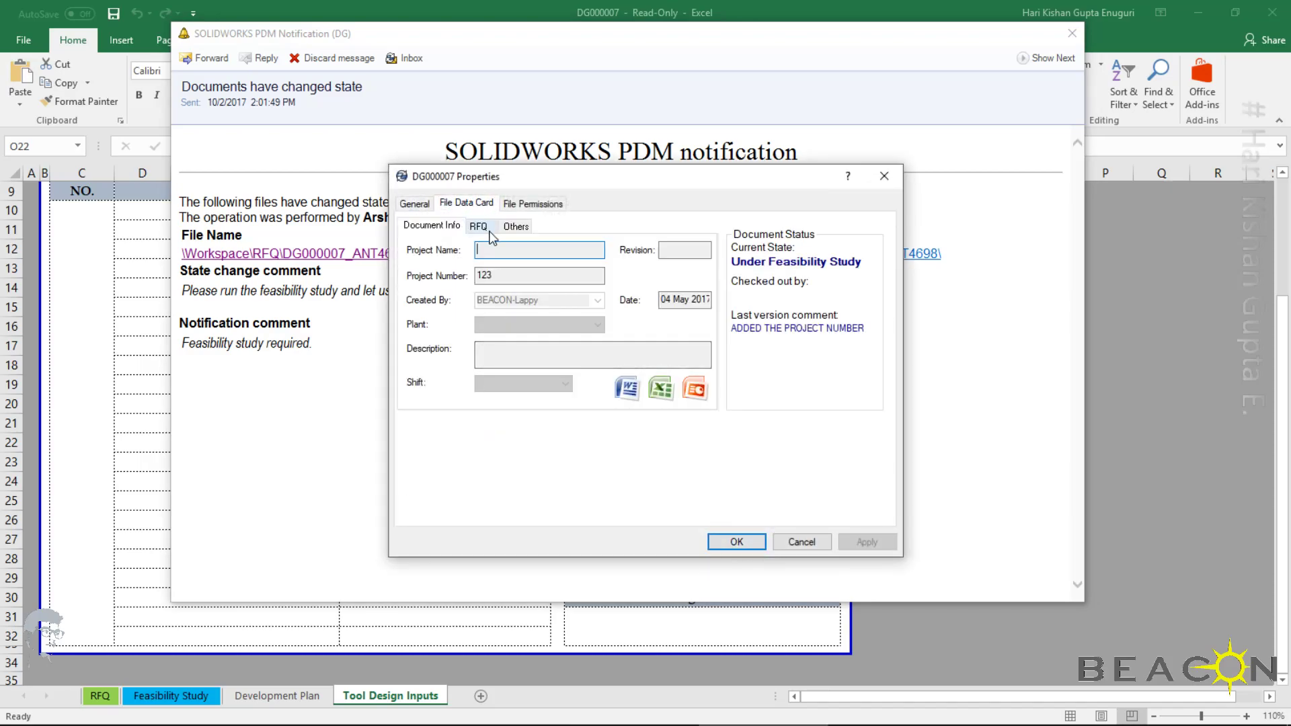
click(481, 227)
click(798, 541)
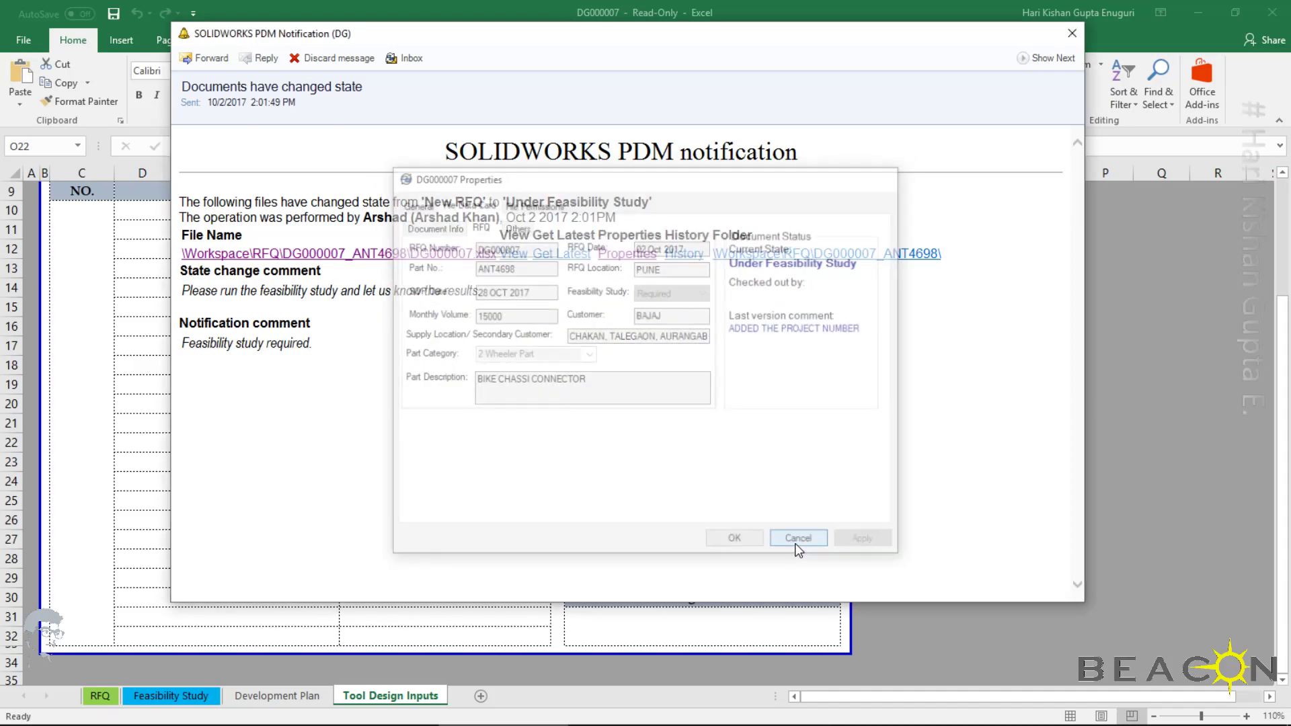
click(683, 267)
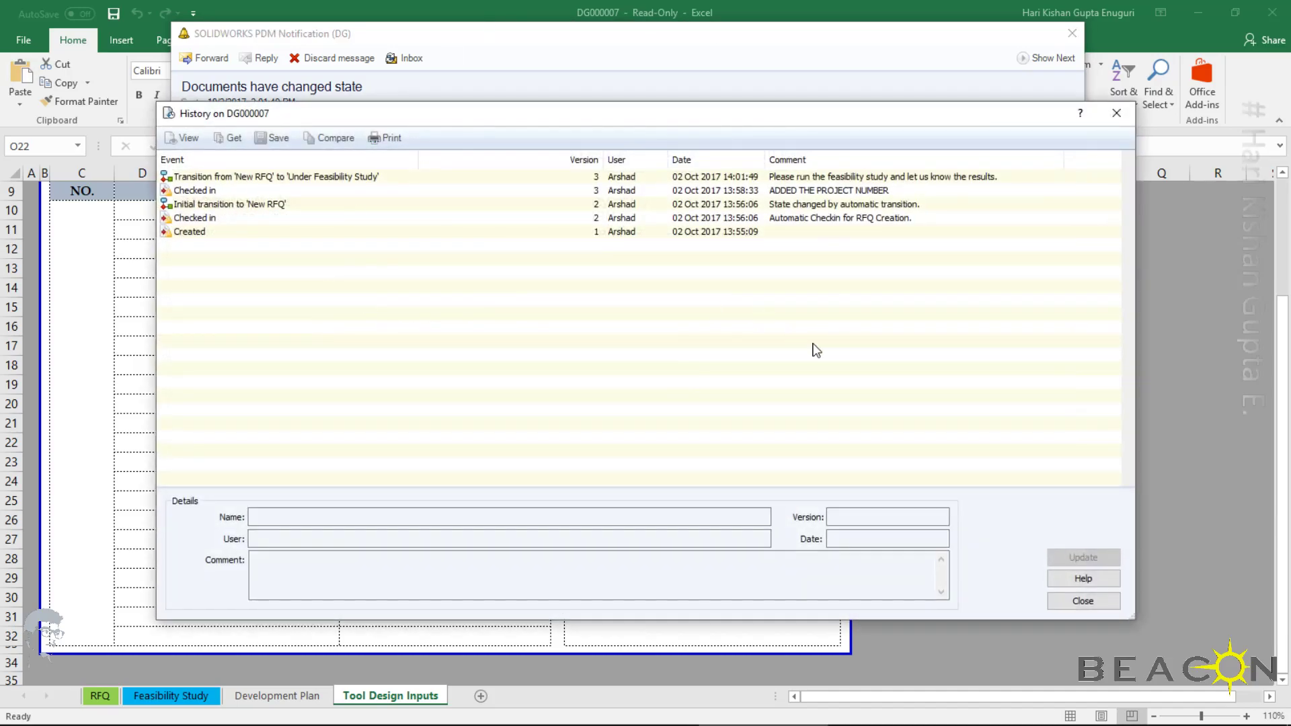
click(1079, 602)
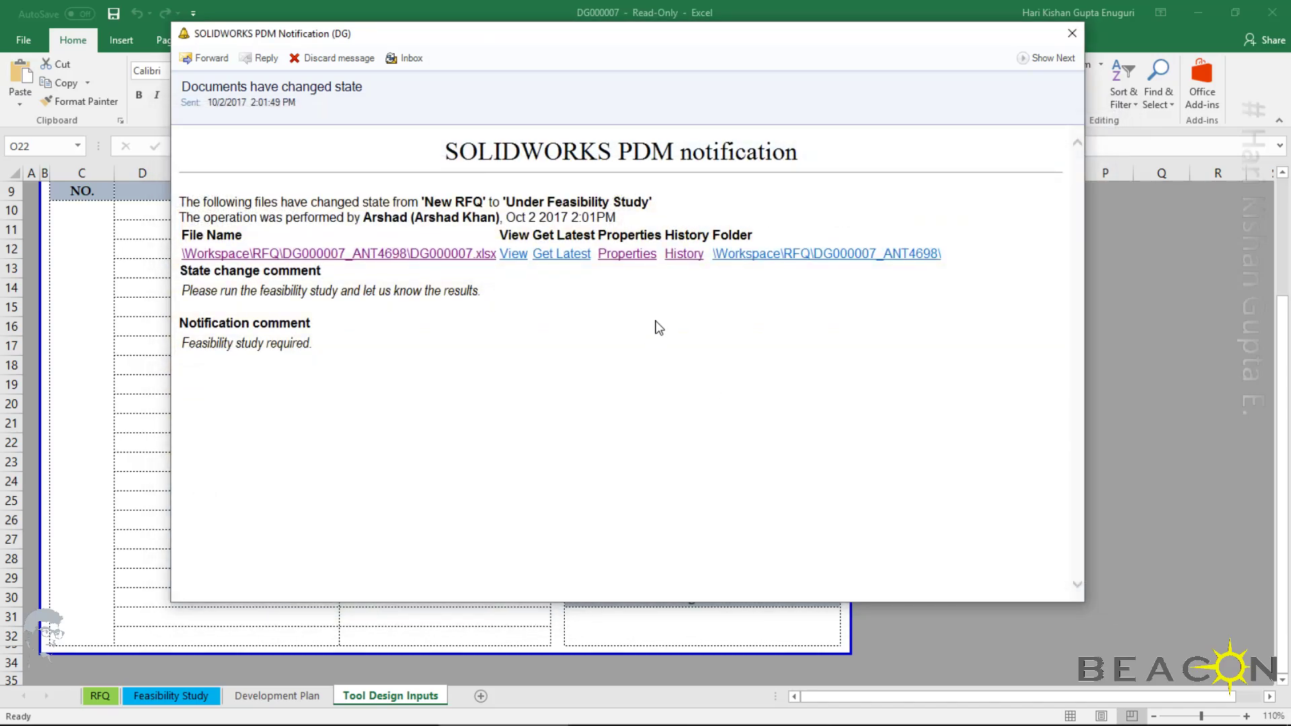
Open the DG000007_ANT4698 folder from the notification, show it in Details view and refresh the listing
click(787, 258)
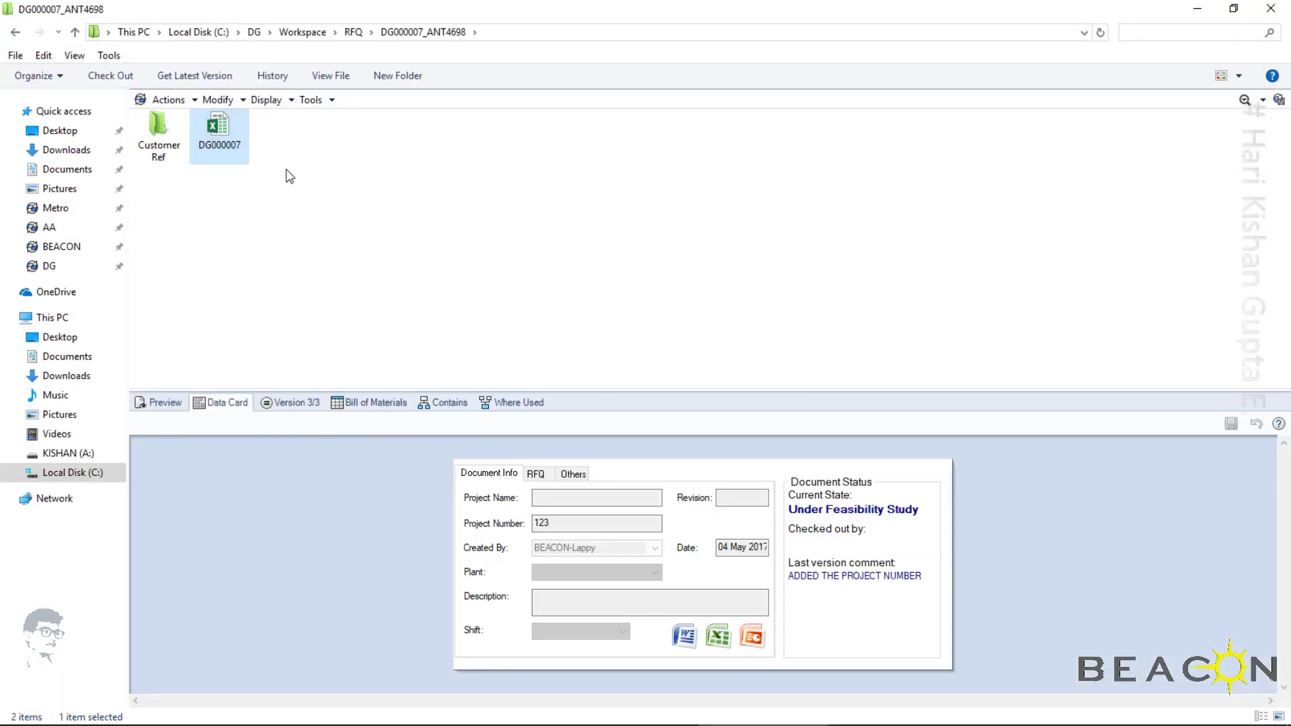
click(1241, 77)
click(1220, 157)
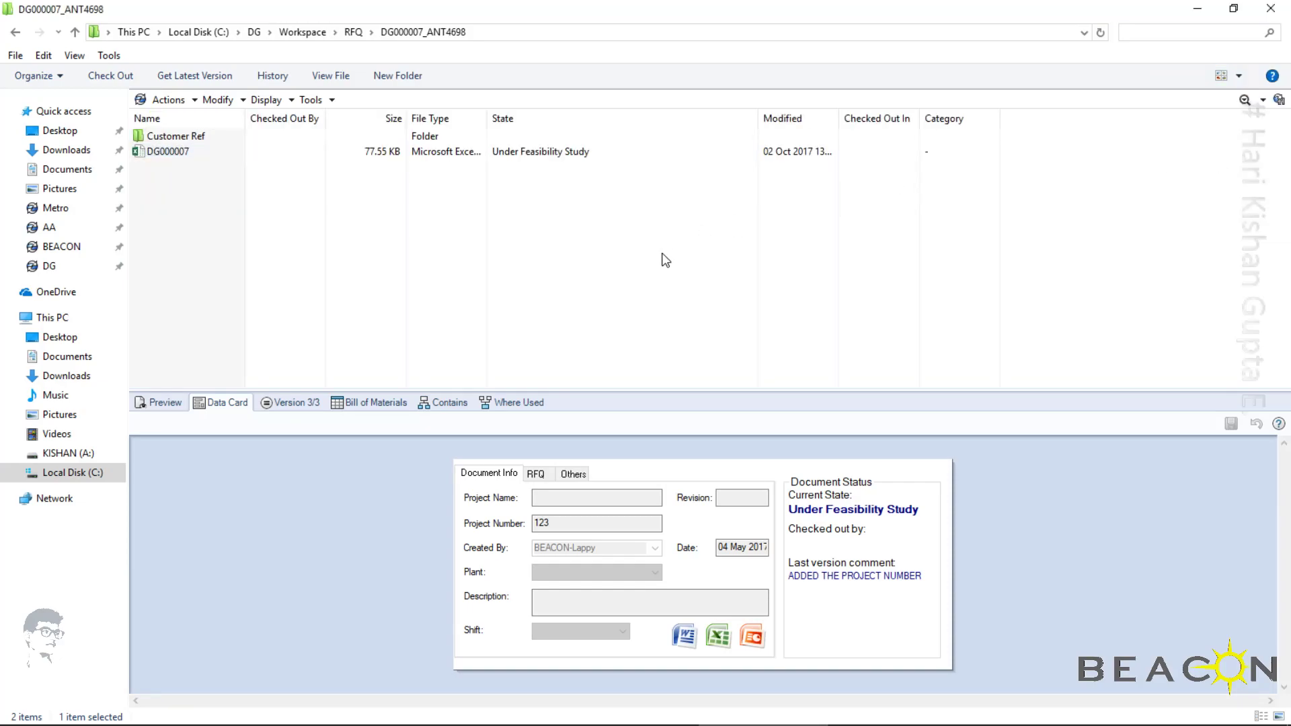
right_click(665, 261)
click(718, 309)
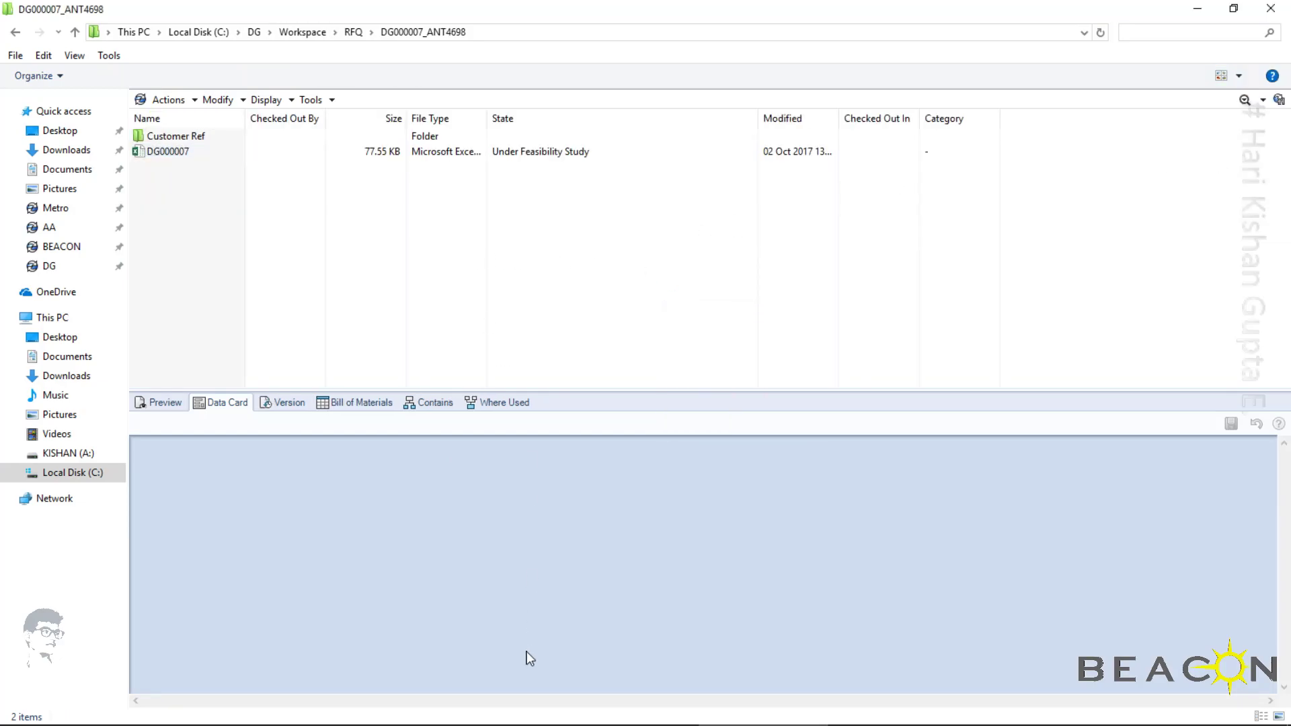
Switch to the read-only DG000007 workbook in Excel and close it without saving changes
mouse_move(531, 724)
click(628, 716)
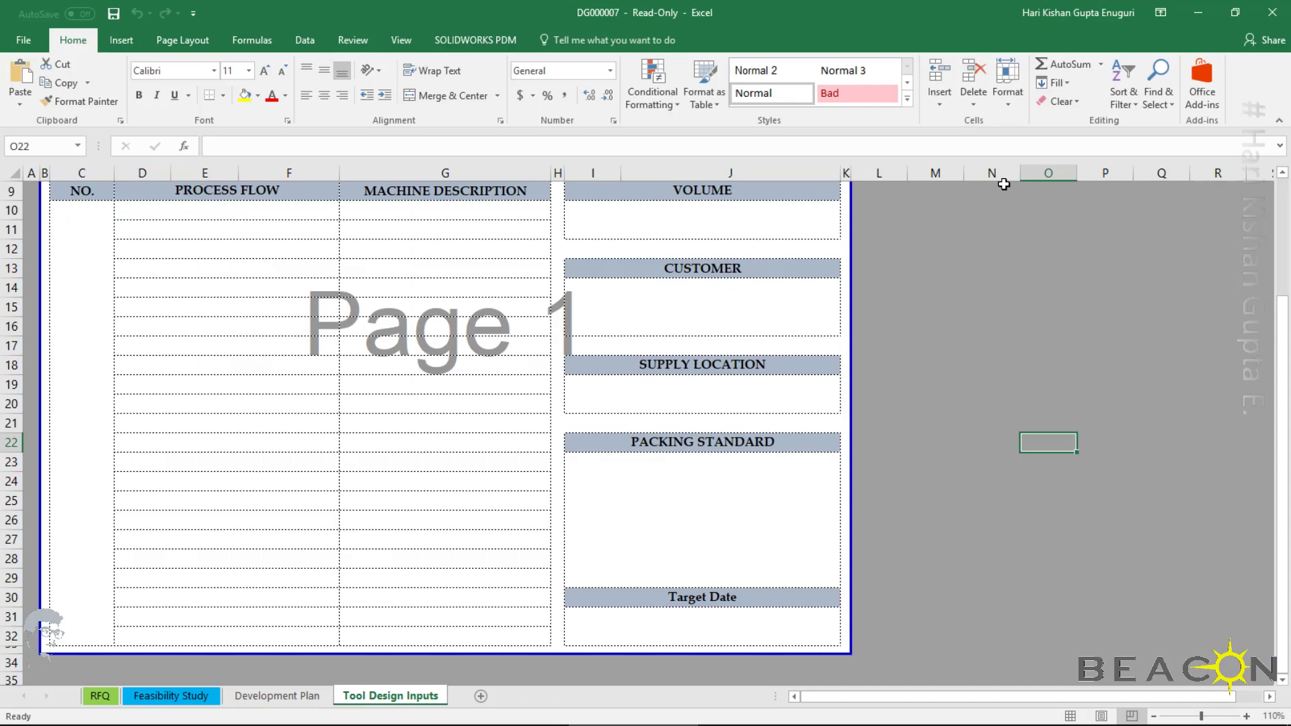
click(1271, 13)
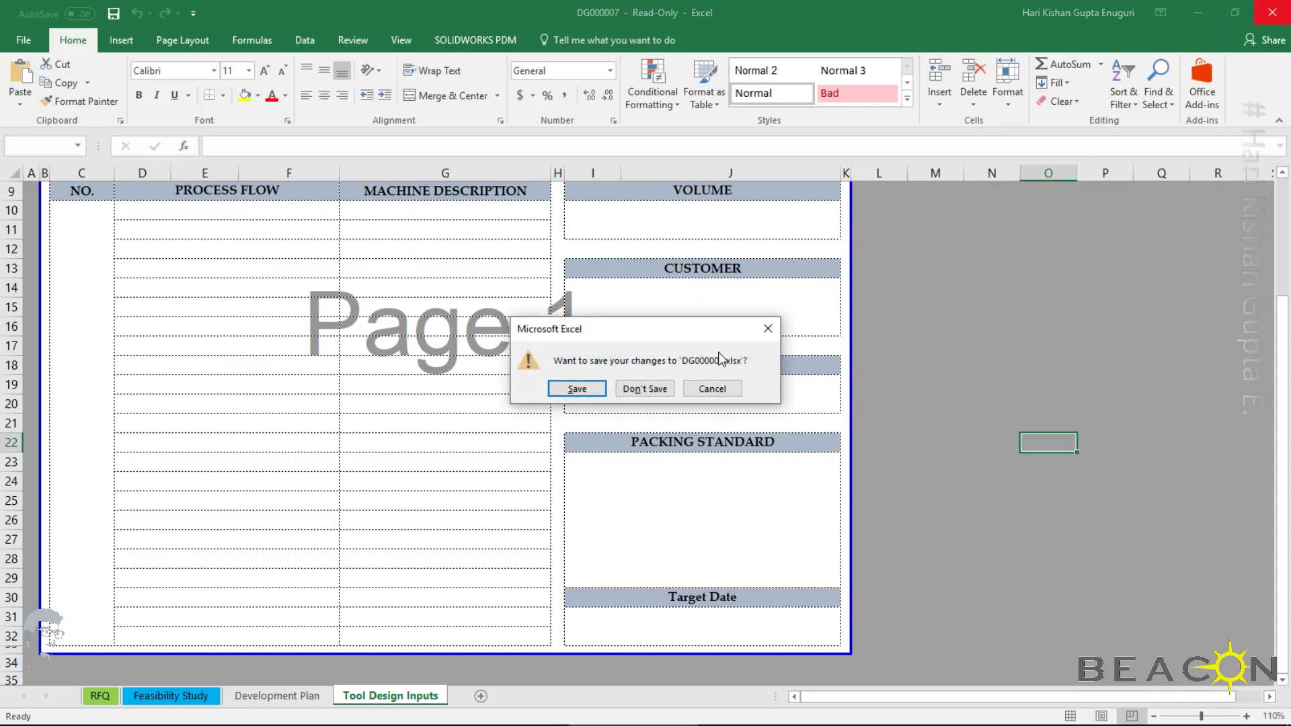
click(644, 388)
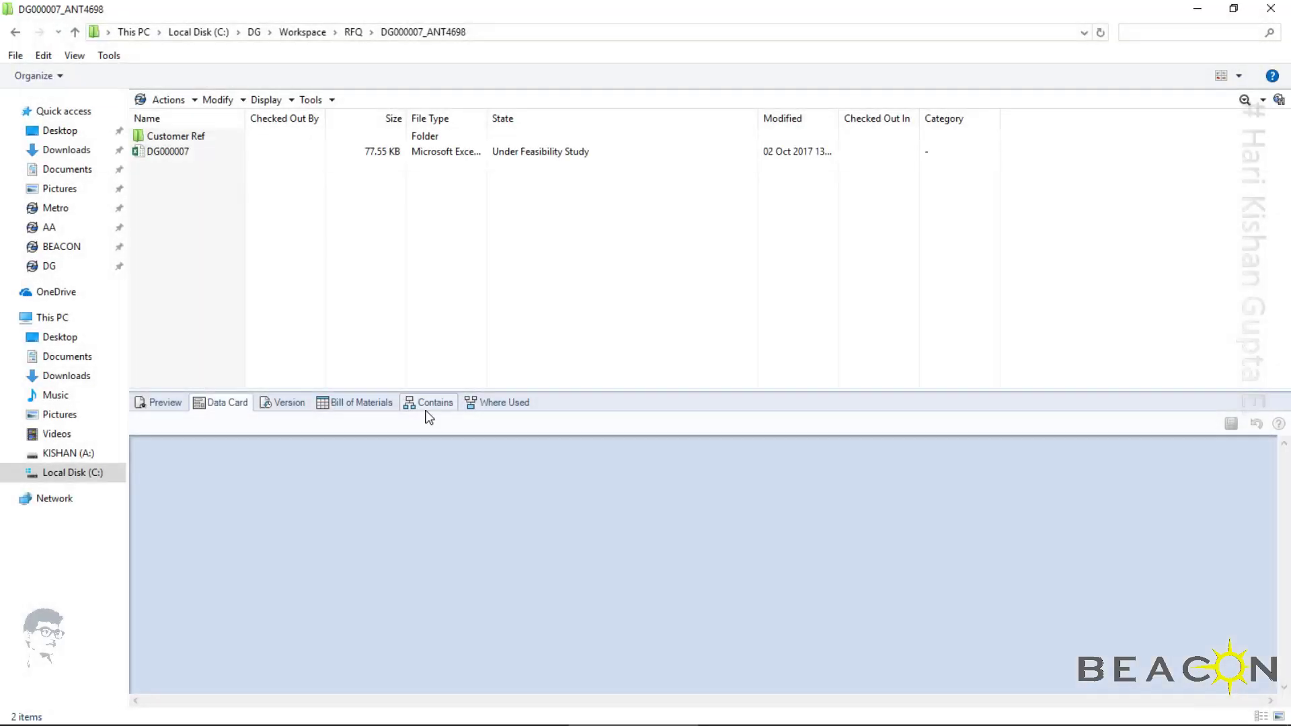
Check out DG000007 from the vault and open it at the Feasibility Study sheet
click(172, 153)
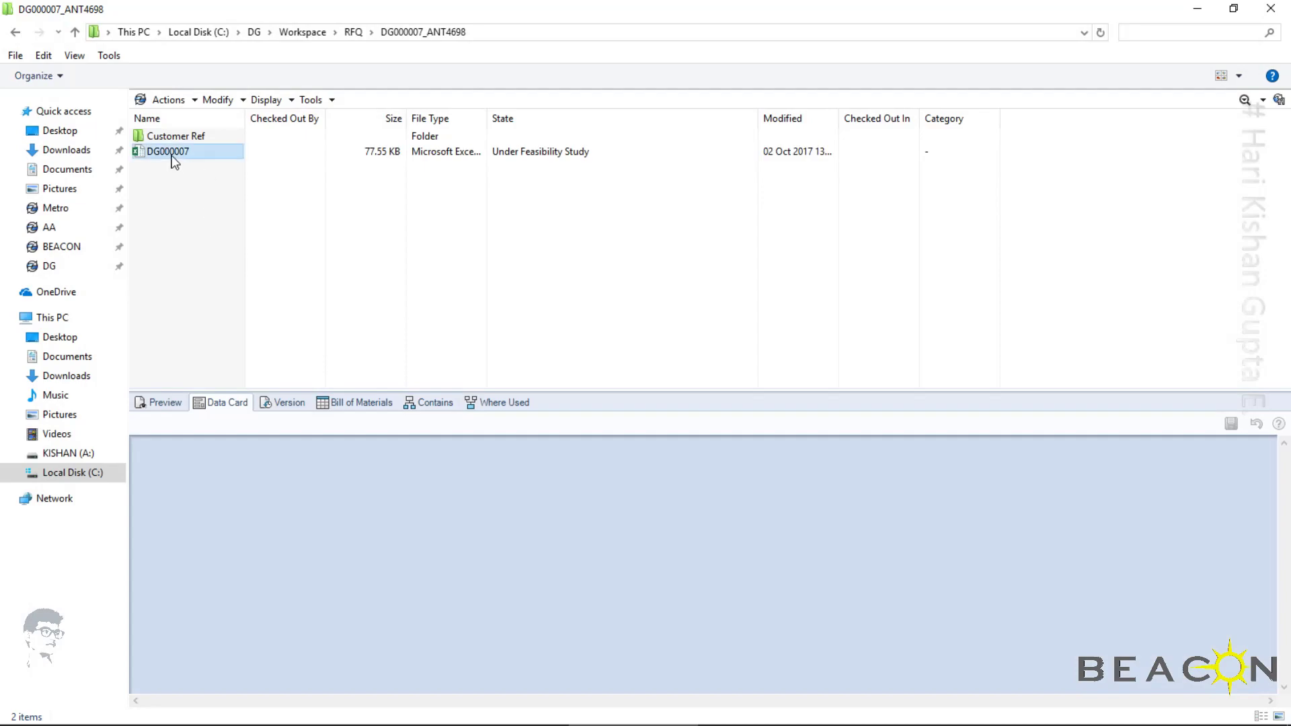
click(122, 75)
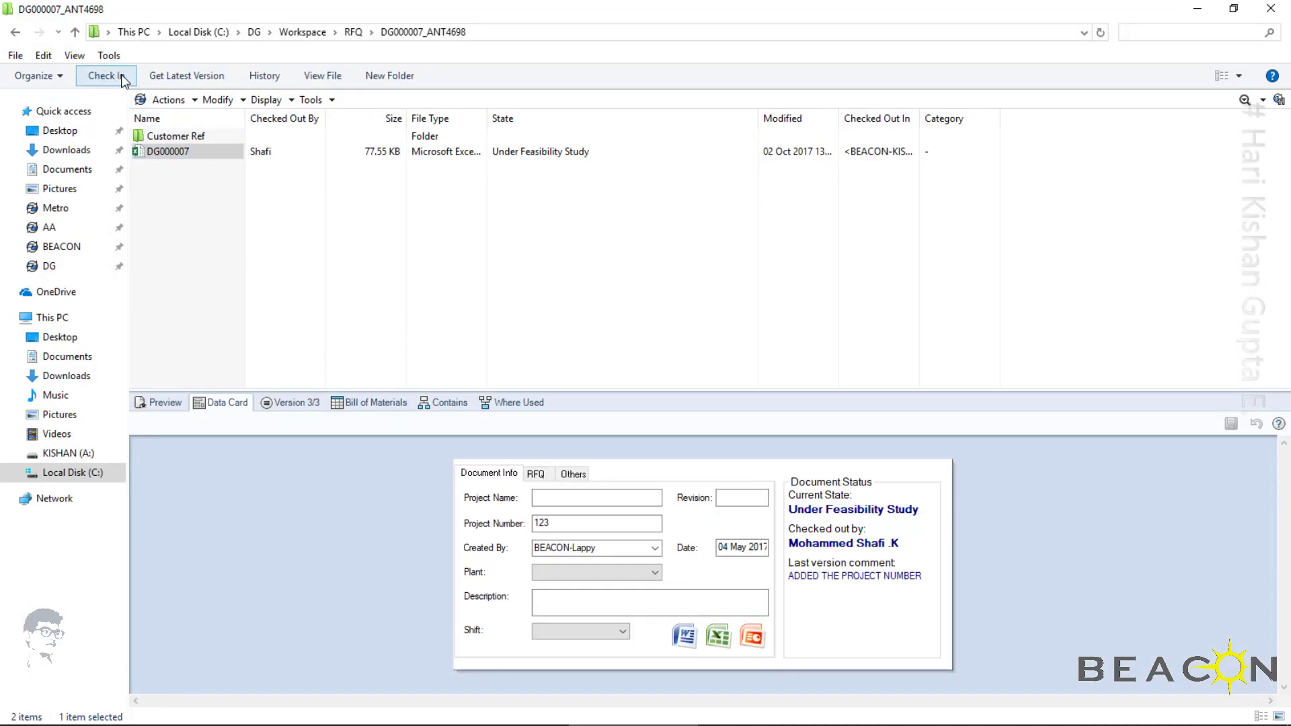
double_click(188, 154)
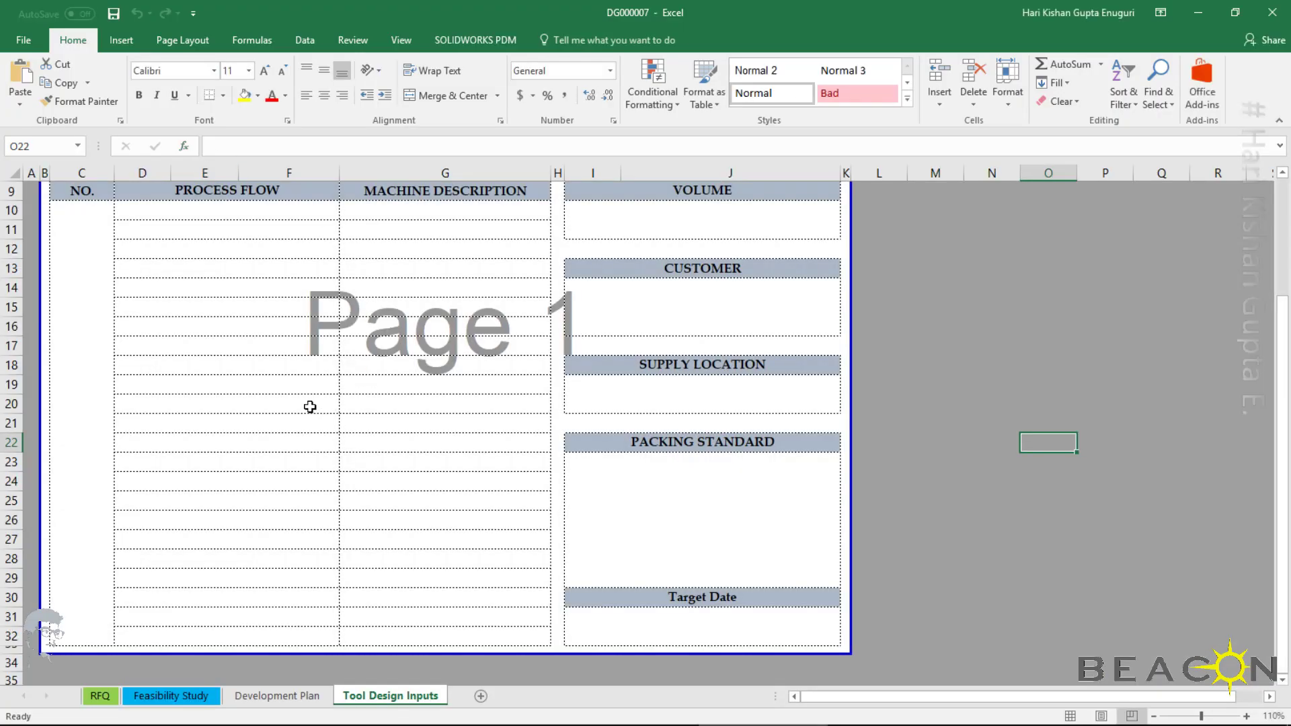
click(108, 699)
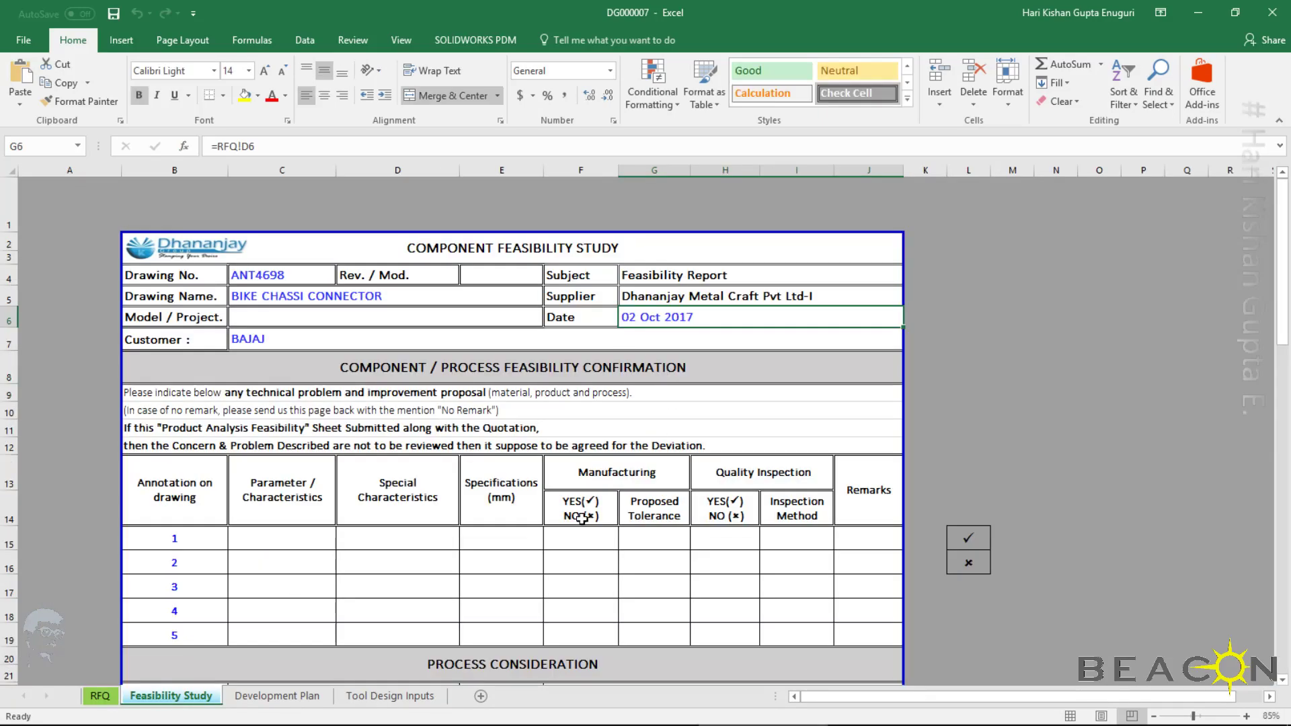
Fill annotation row 1 with parameter "strip length", special characteristic "ss" and specification 1.25
click(297, 543)
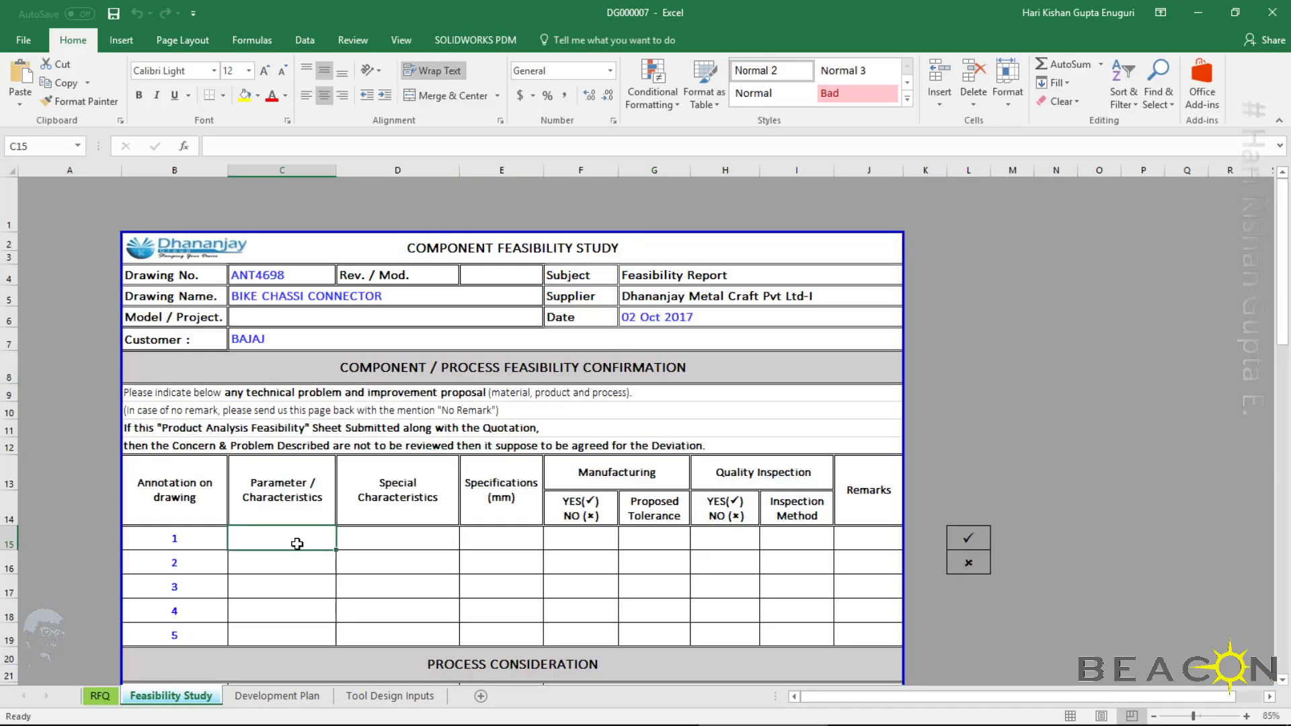
text(strip)
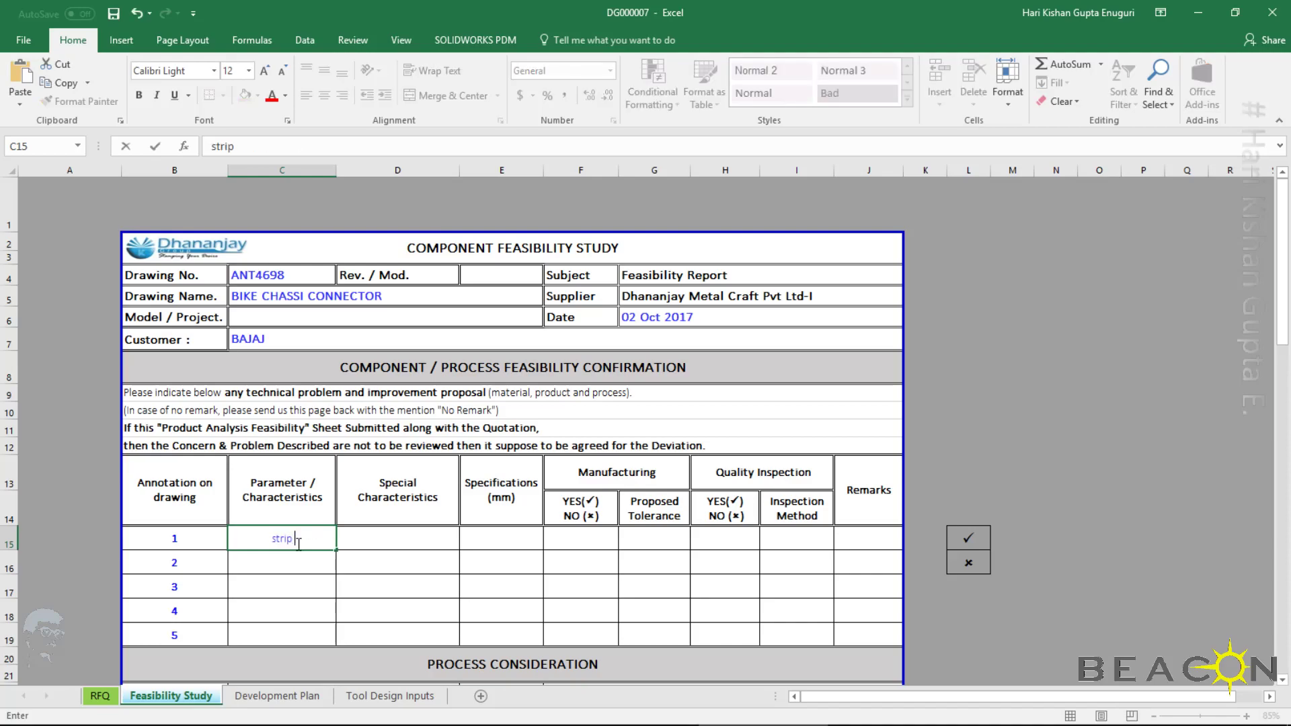
text( length)
key(Tab)
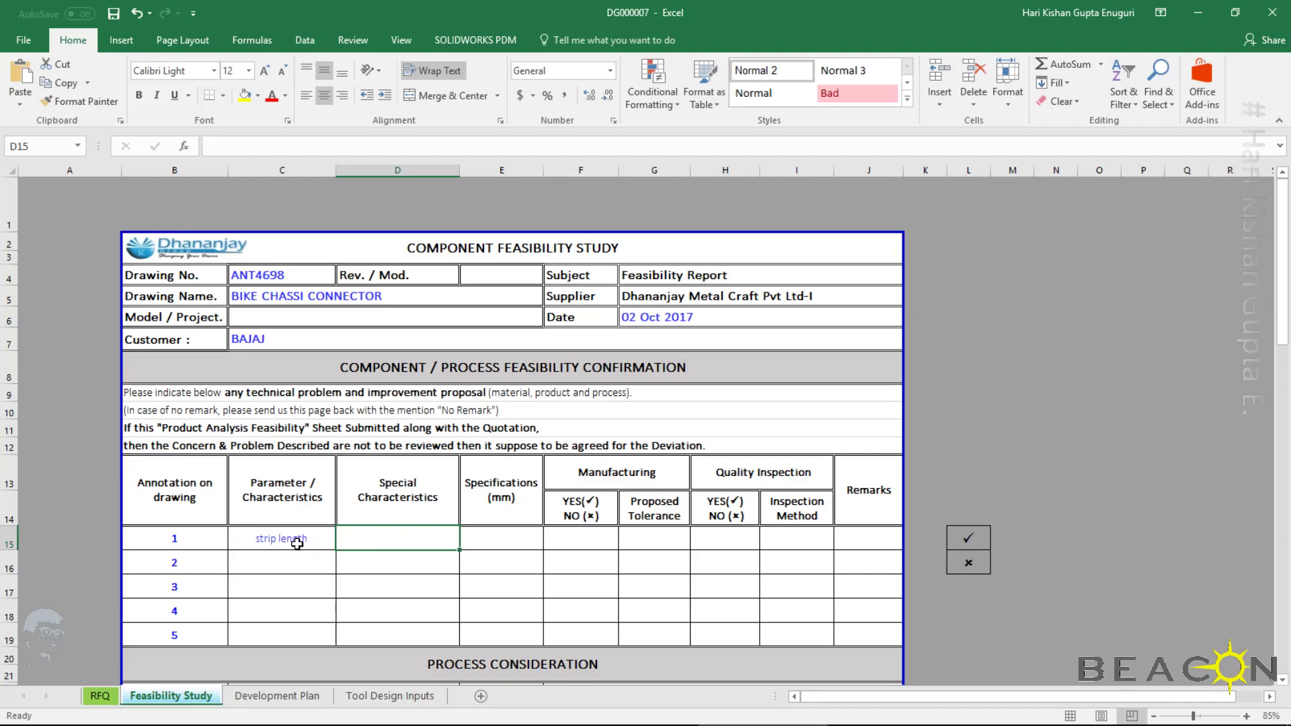
text(ss)
key(Tab)
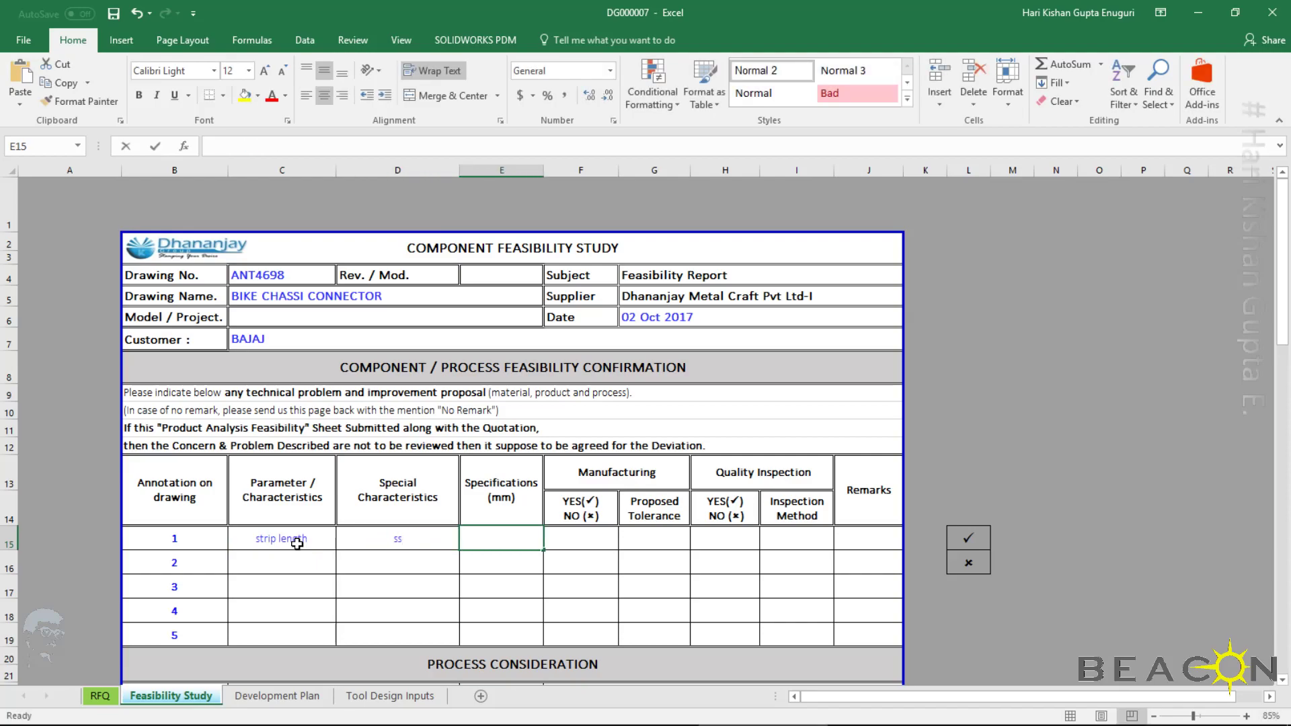
text(1.25)
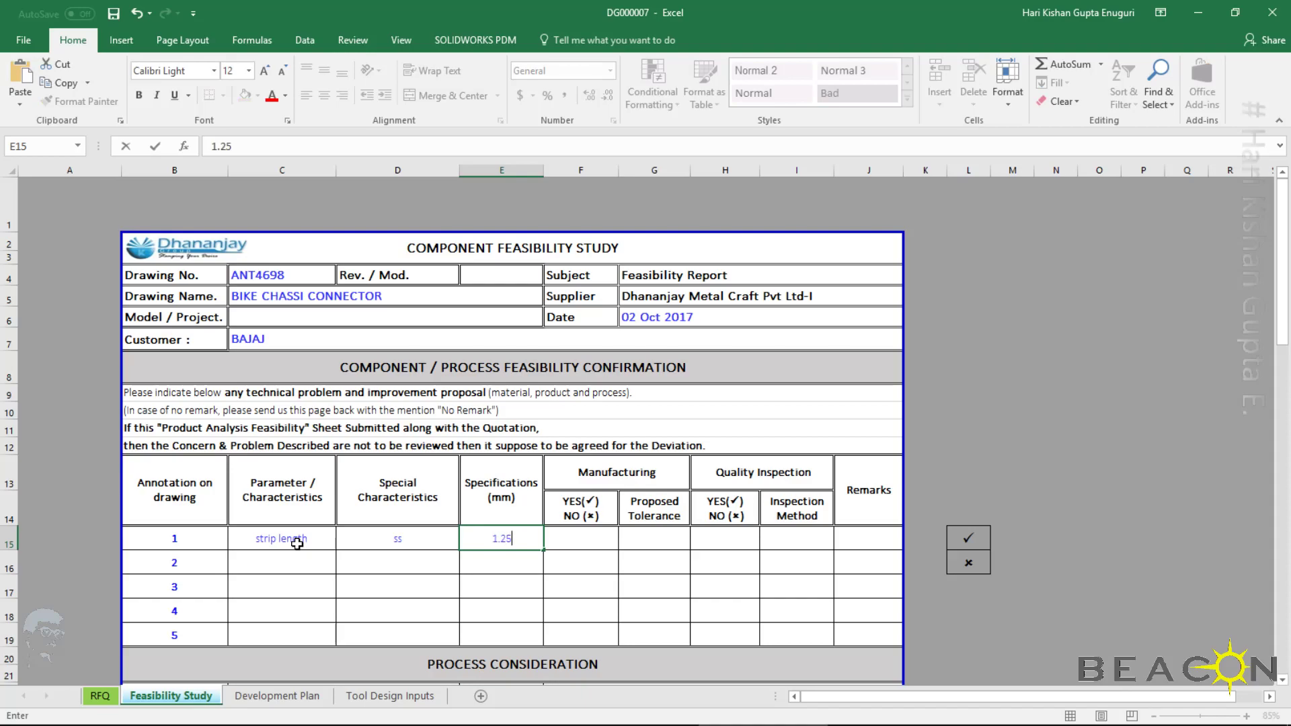
key(Tab)
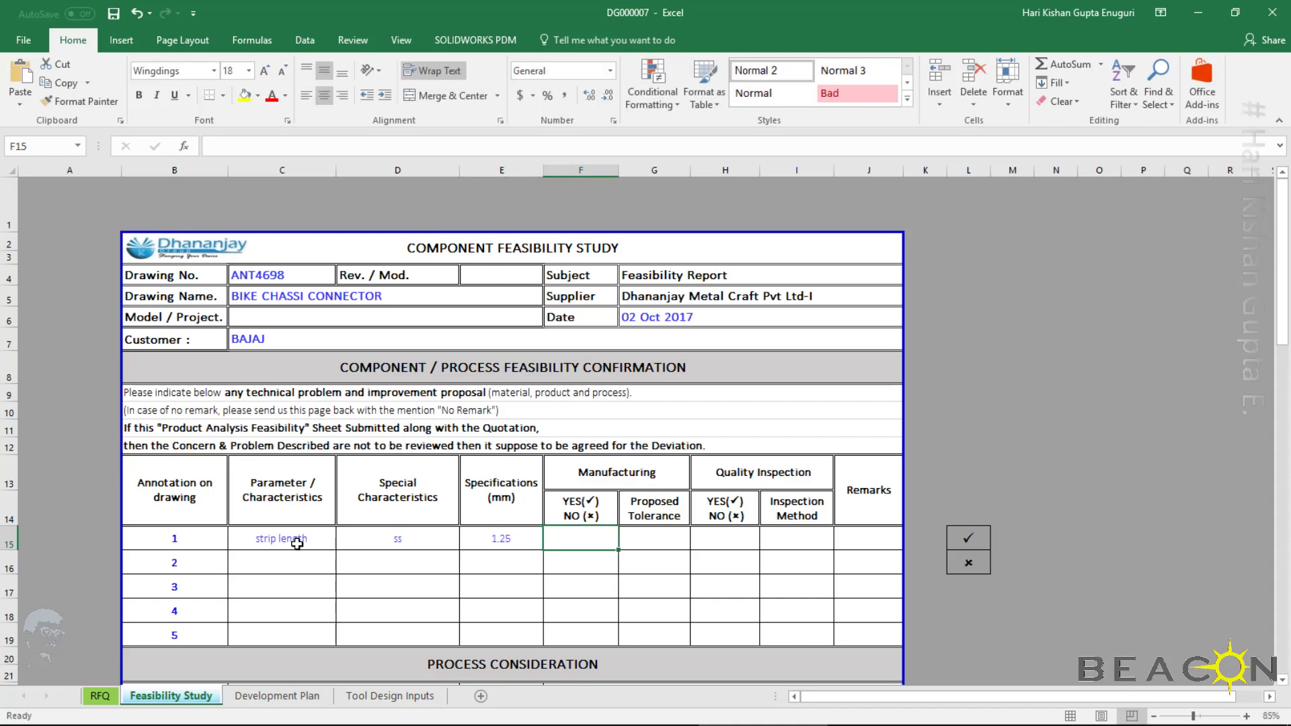
Copy the tick symbol from L15 into row 1's Manufacturing YES/NO cell and enter a proposed tolerance of 0.05mm
click(967, 538)
key(ctrl+c)
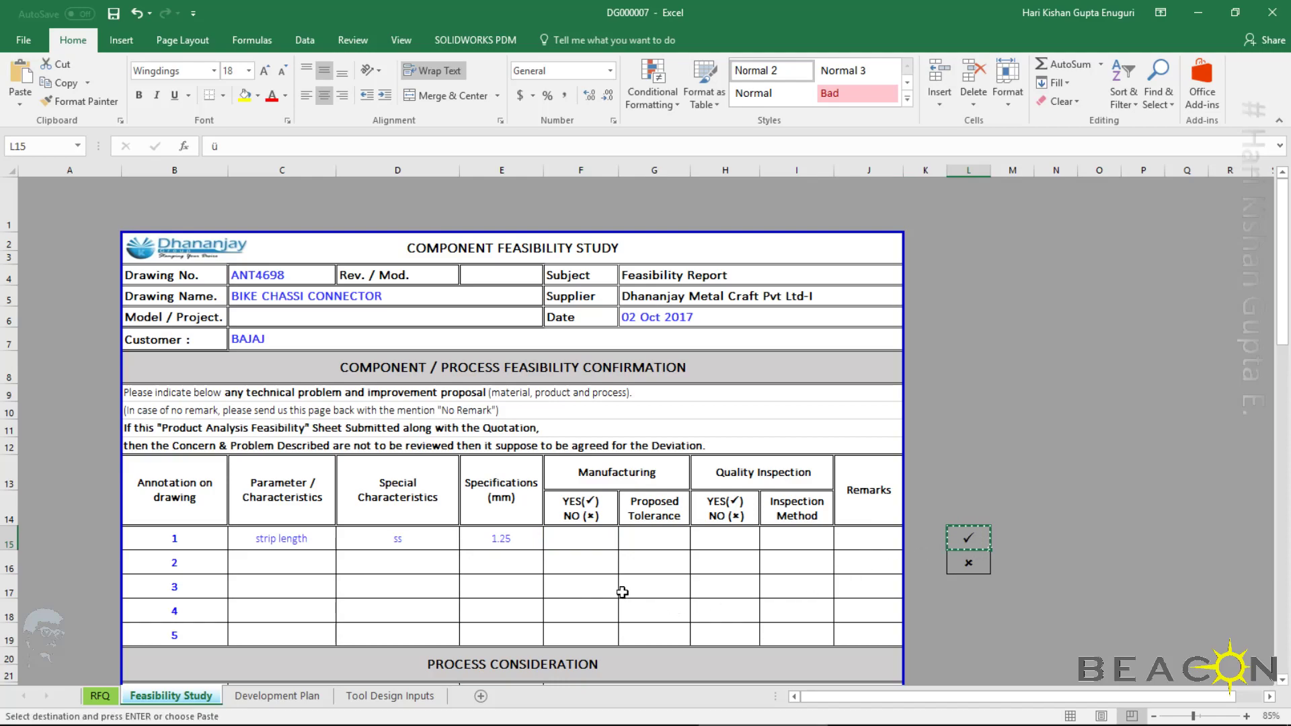
click(567, 541)
key(ctrl+v)
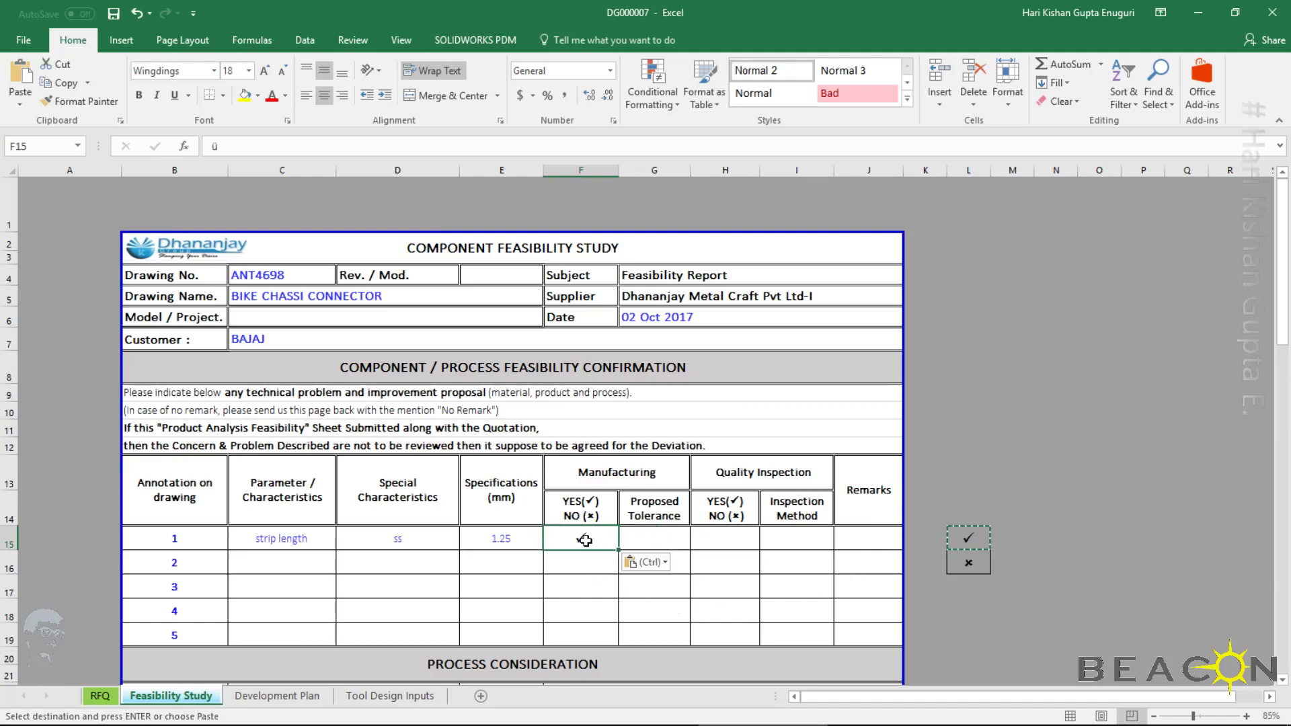
click(649, 542)
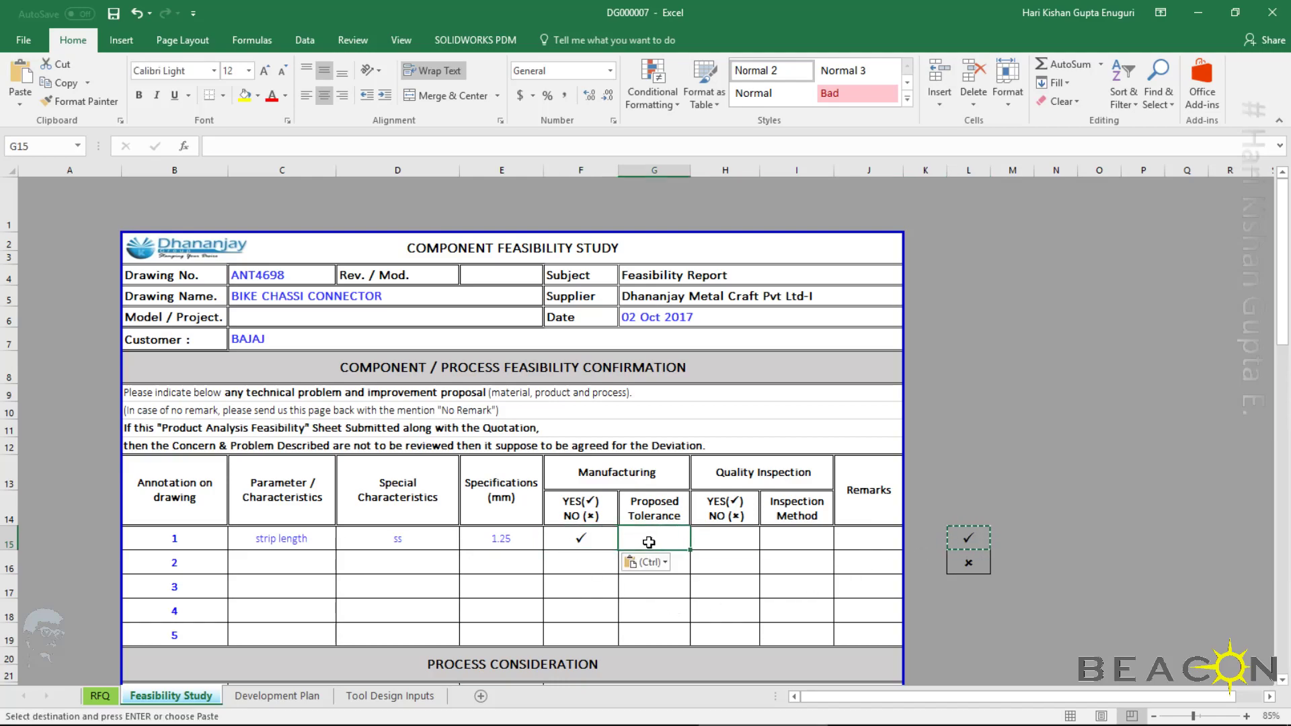
text(0.05)
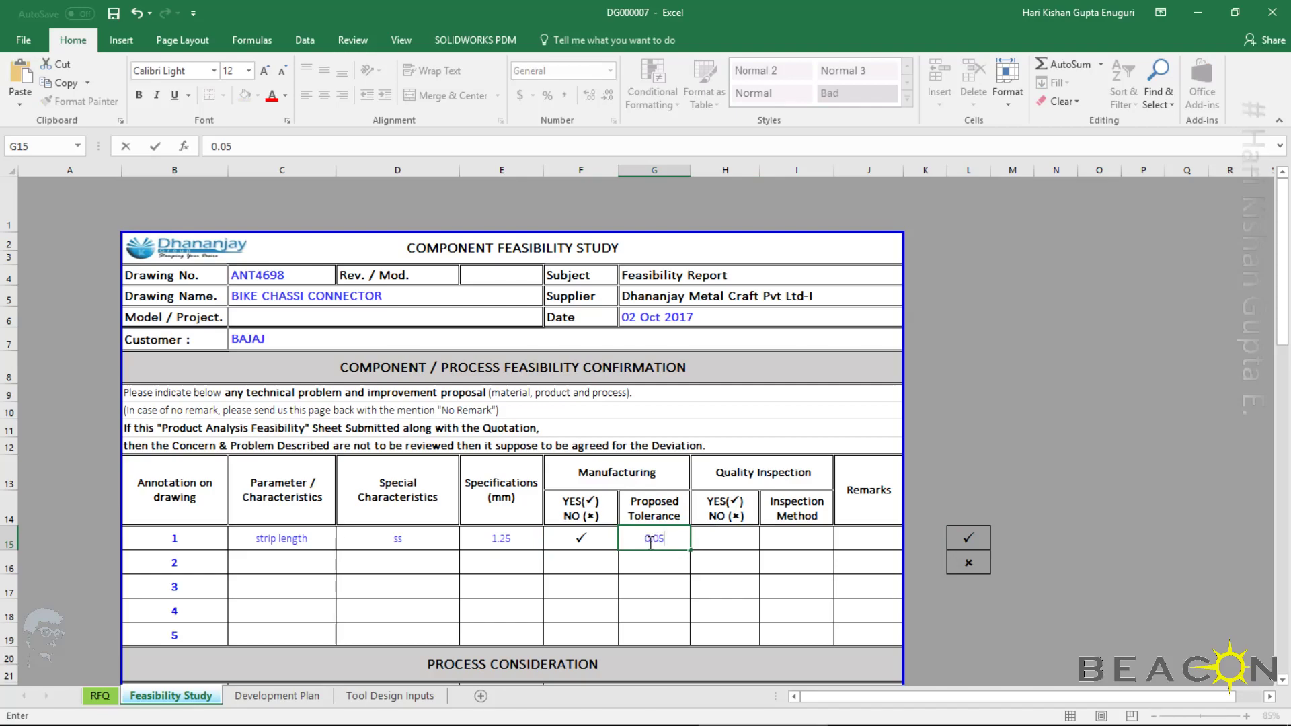
text(mm)
key(Tab)
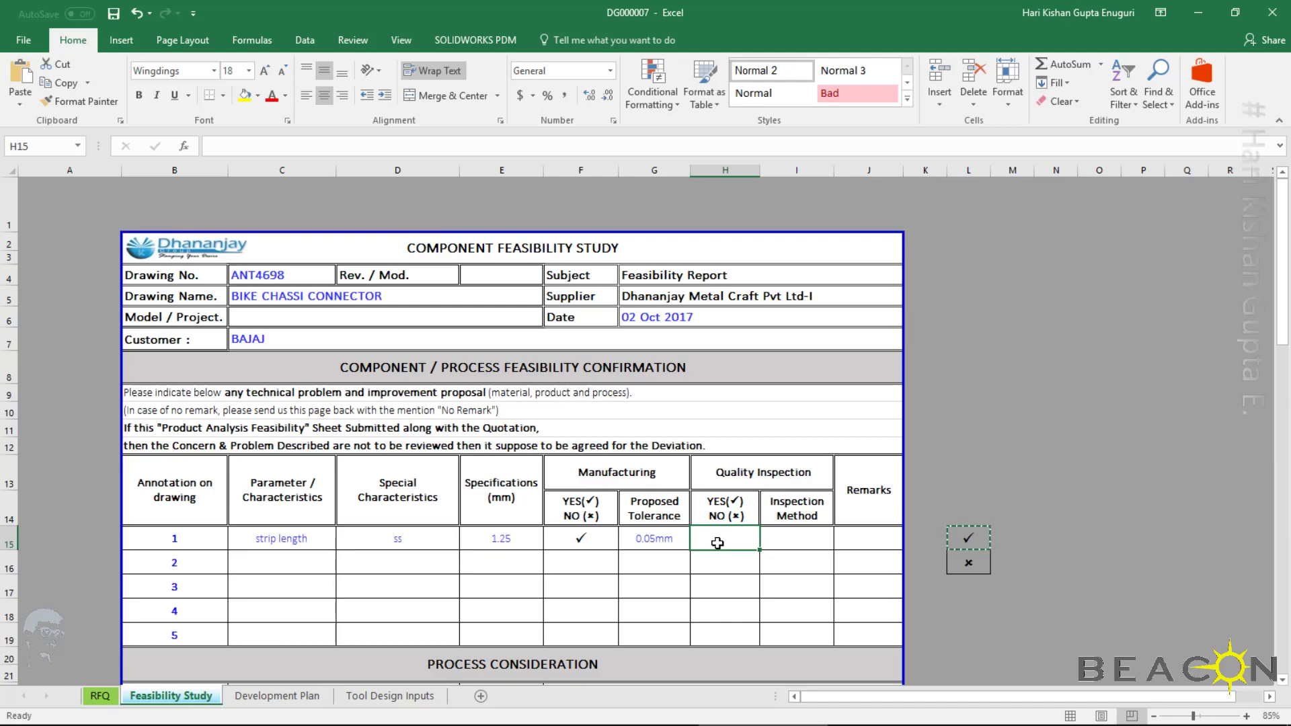
Complete row 1 with a Quality Inspection tick, inspection method "visual" and remark "--", accepting the suggested correction
key(ctrl+v)
click(776, 536)
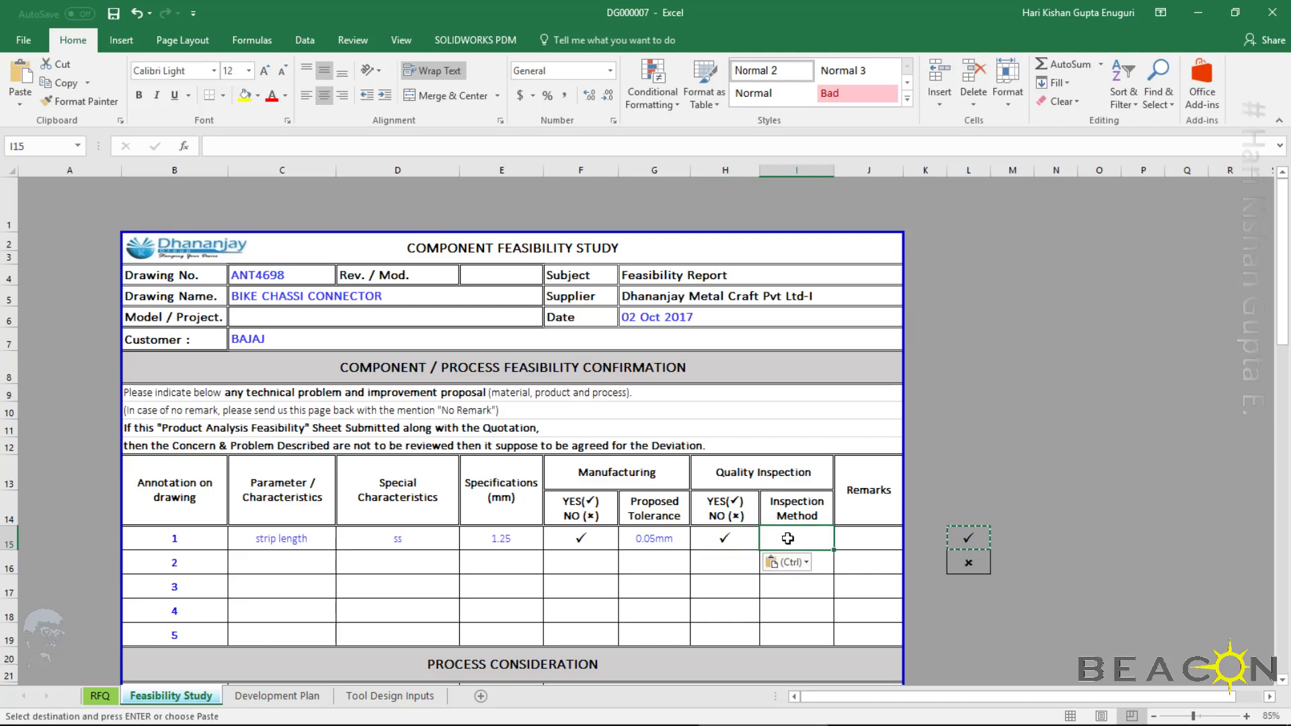
text(visual)
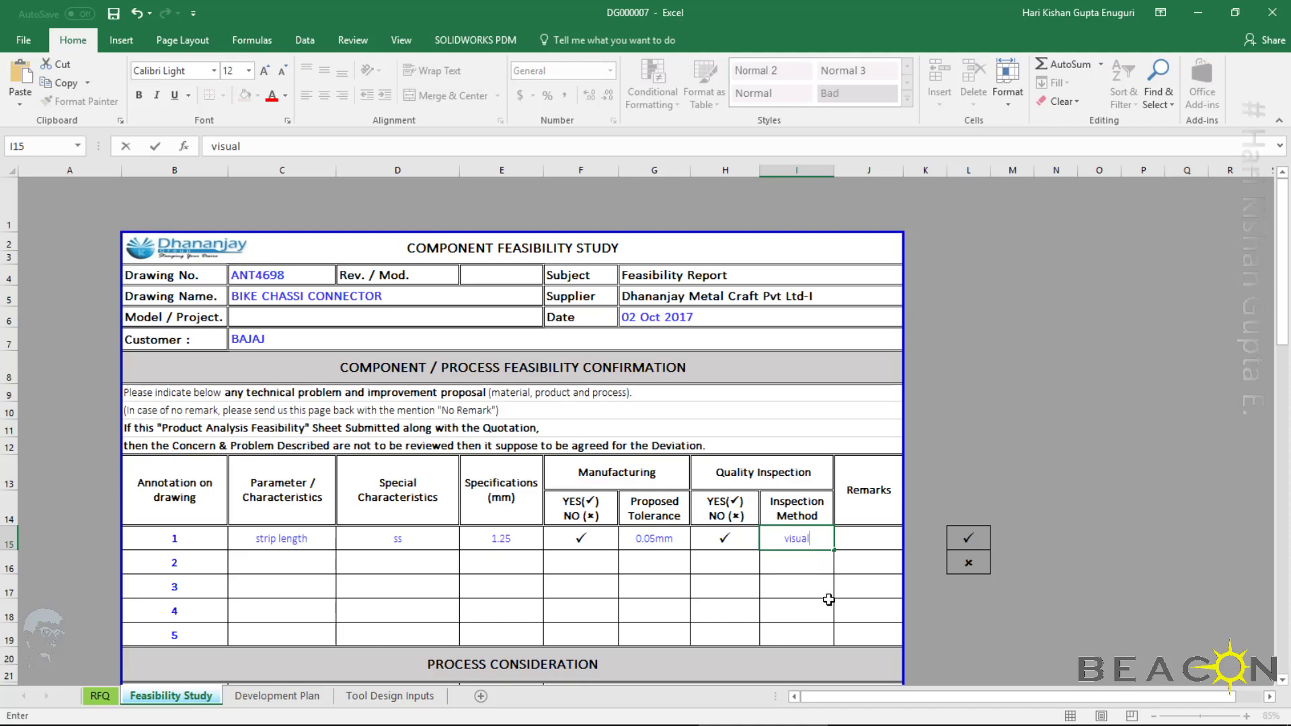
key(Tab)
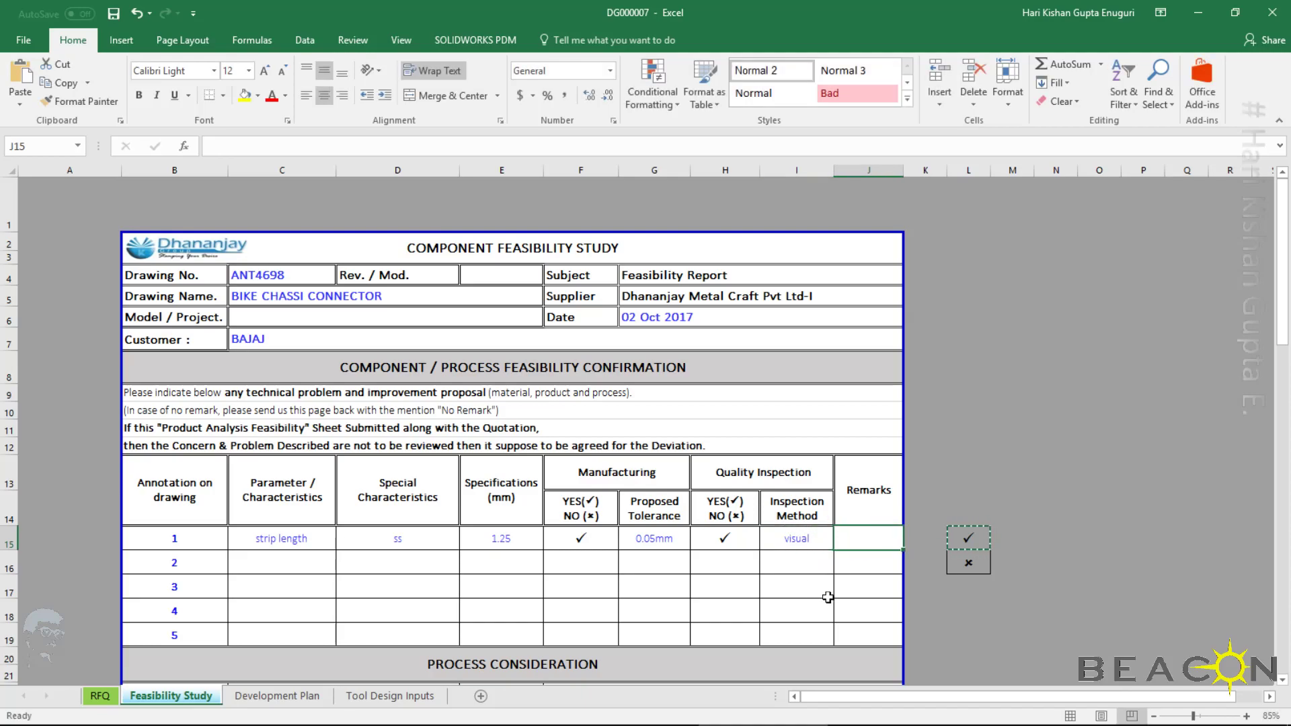
text(--)
key(Return)
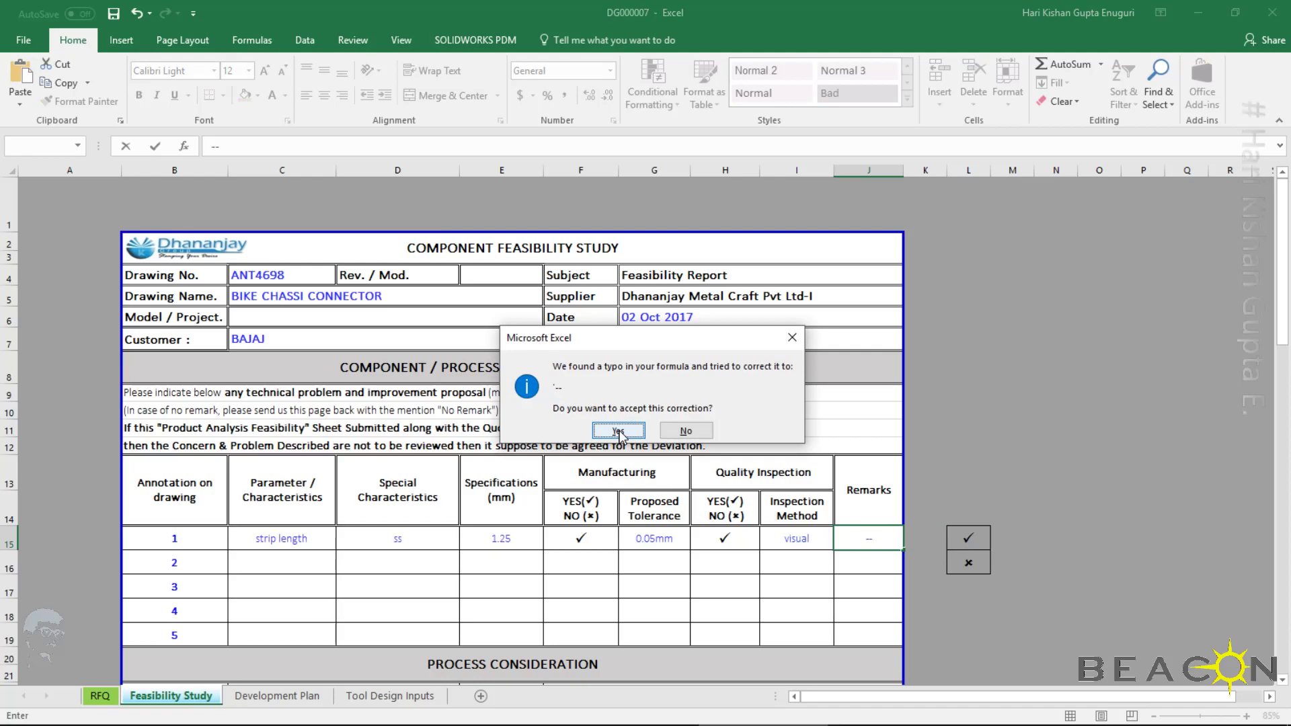
click(618, 431)
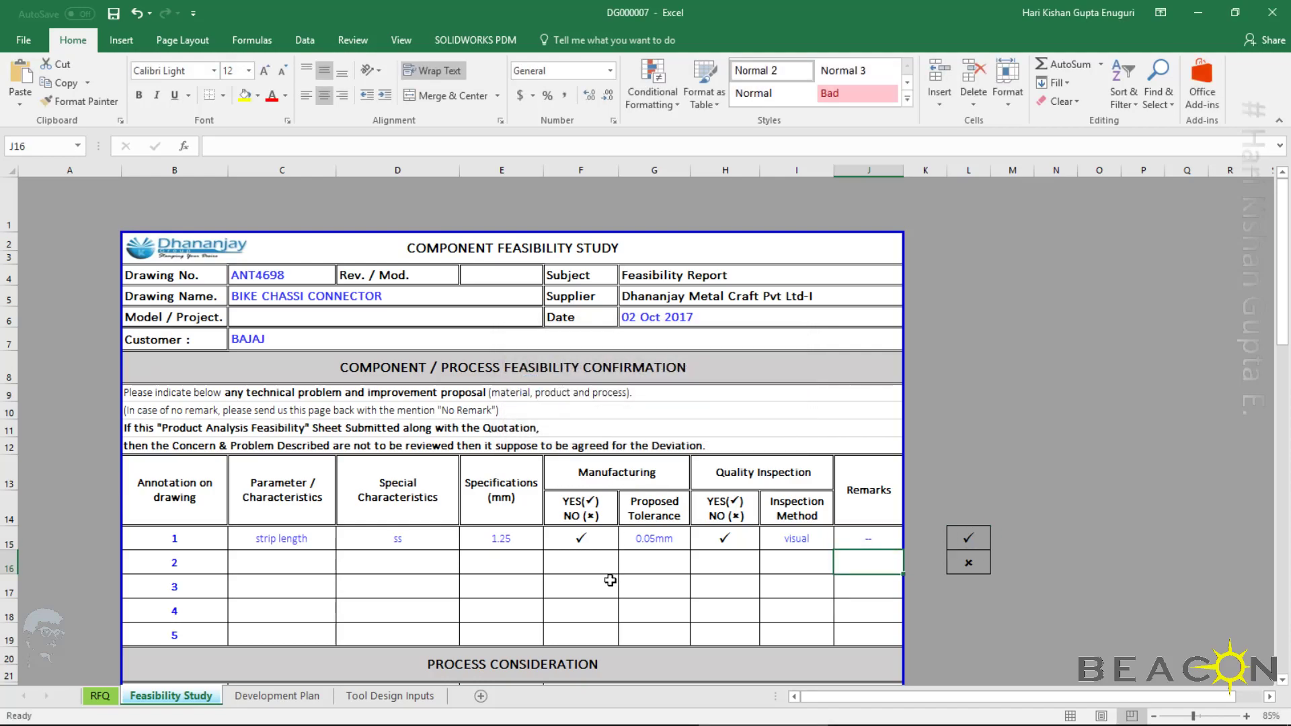
Save and close the DG000007 workbook, and refresh the vault folder listing
click(440, 560)
mouse_move(1286, 325)
mouse_down()
mouse_move(1288, 340)
mouse_move(1289, 303)
mouse_up()
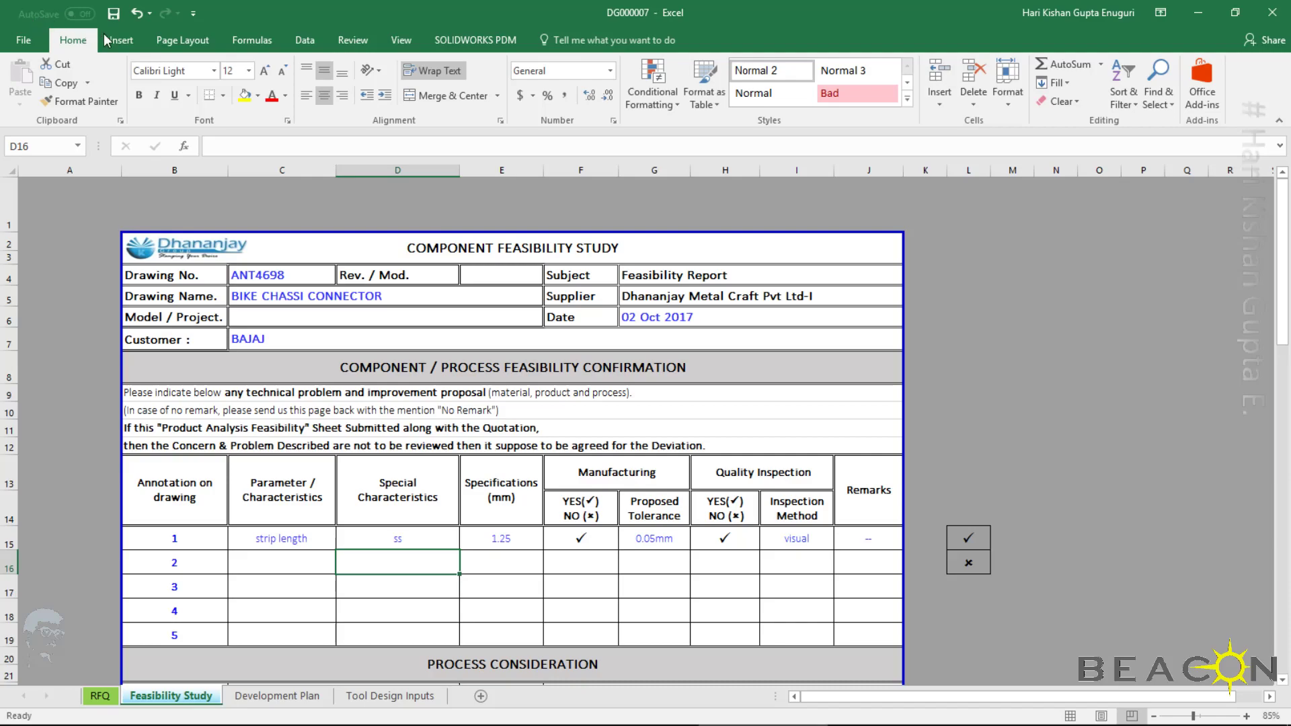
click(114, 14)
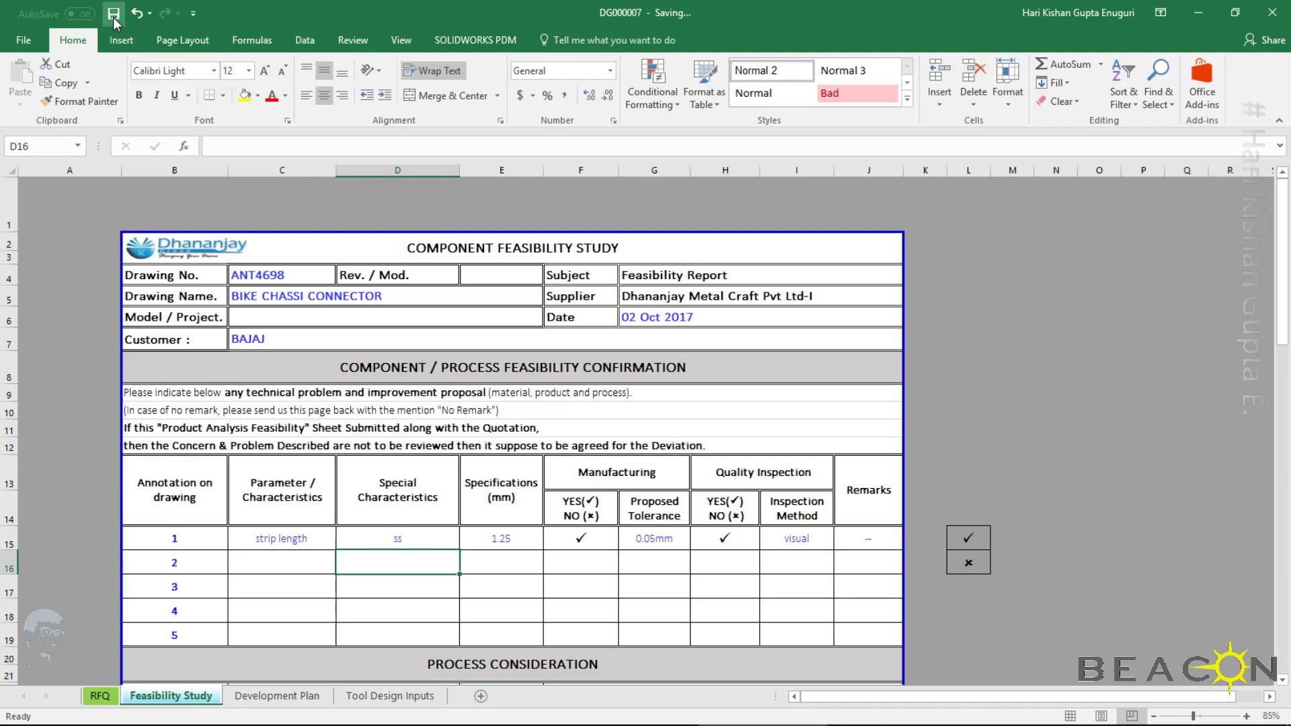
click(461, 39)
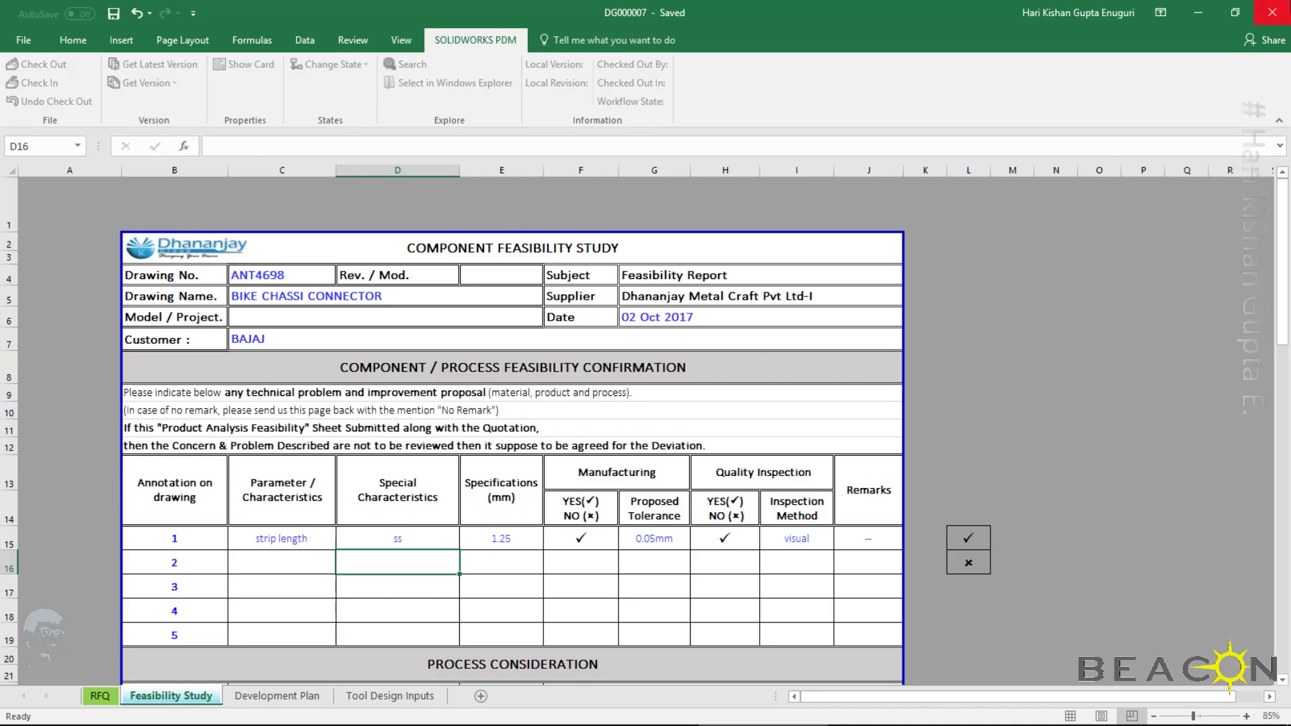
click(1272, 13)
right_click(191, 199)
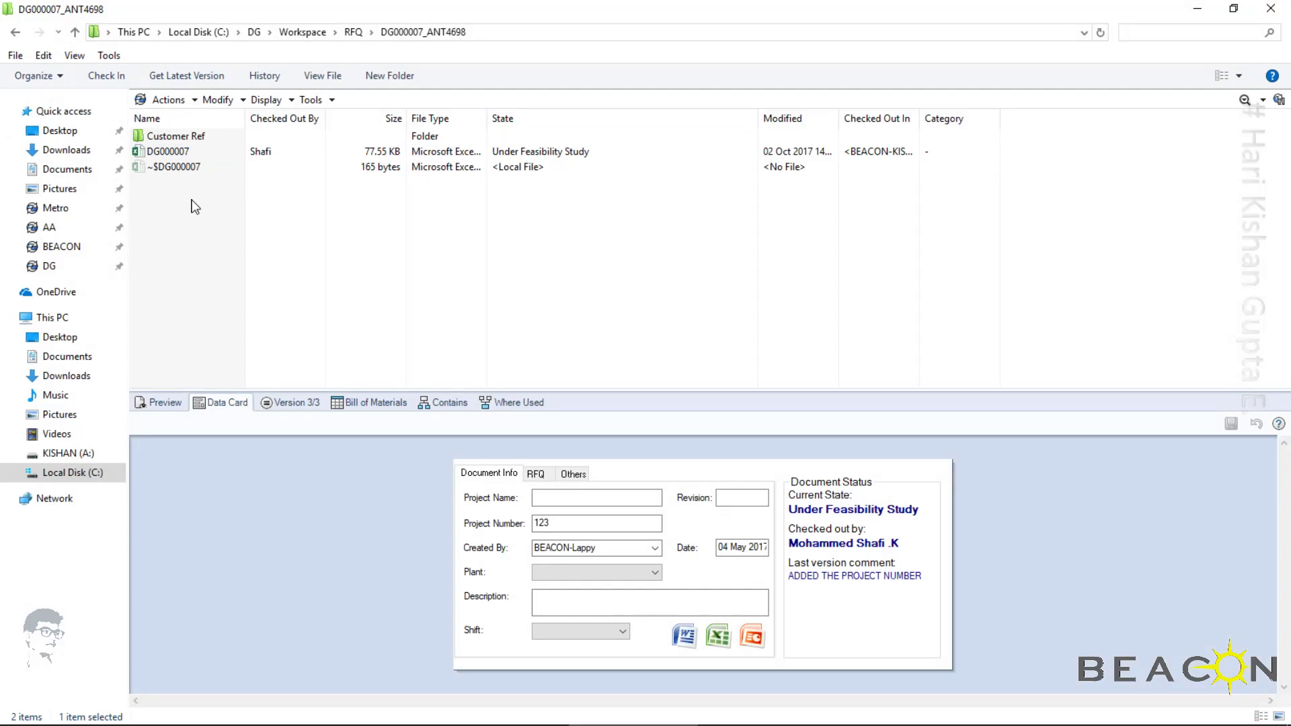
click(265, 256)
Check in DG000007.xlsx with the comment "feasibilty details edited."
click(169, 154)
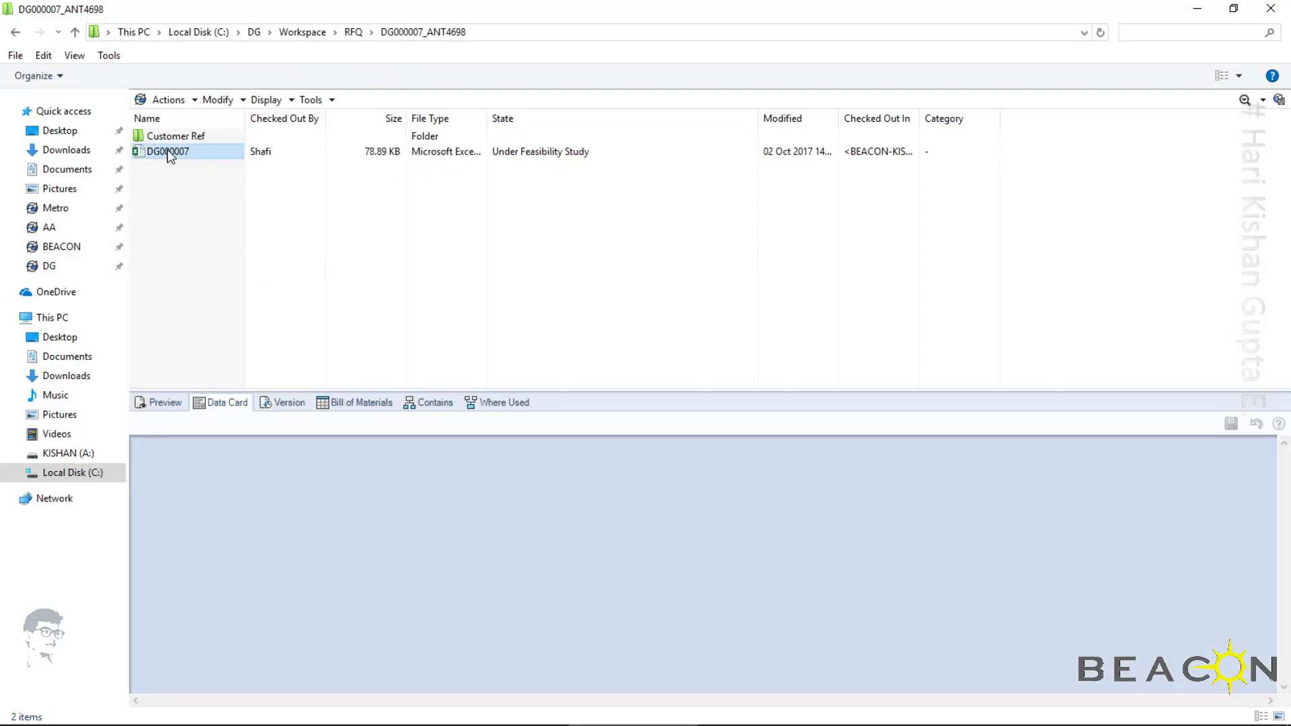
right_click(169, 152)
click(277, 314)
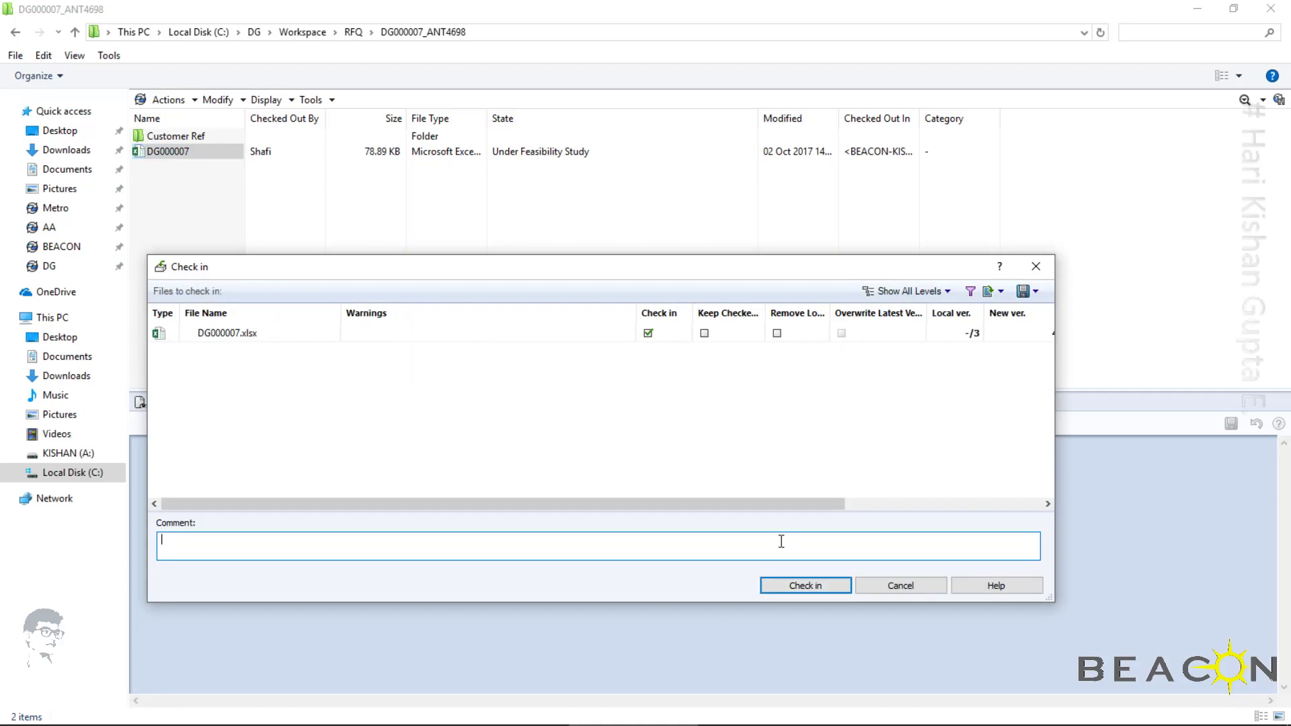
text(feasibilty details add)
key(BackSpace)
key(BackSpace)
key(BackSpace)
text(edited.)
click(833, 585)
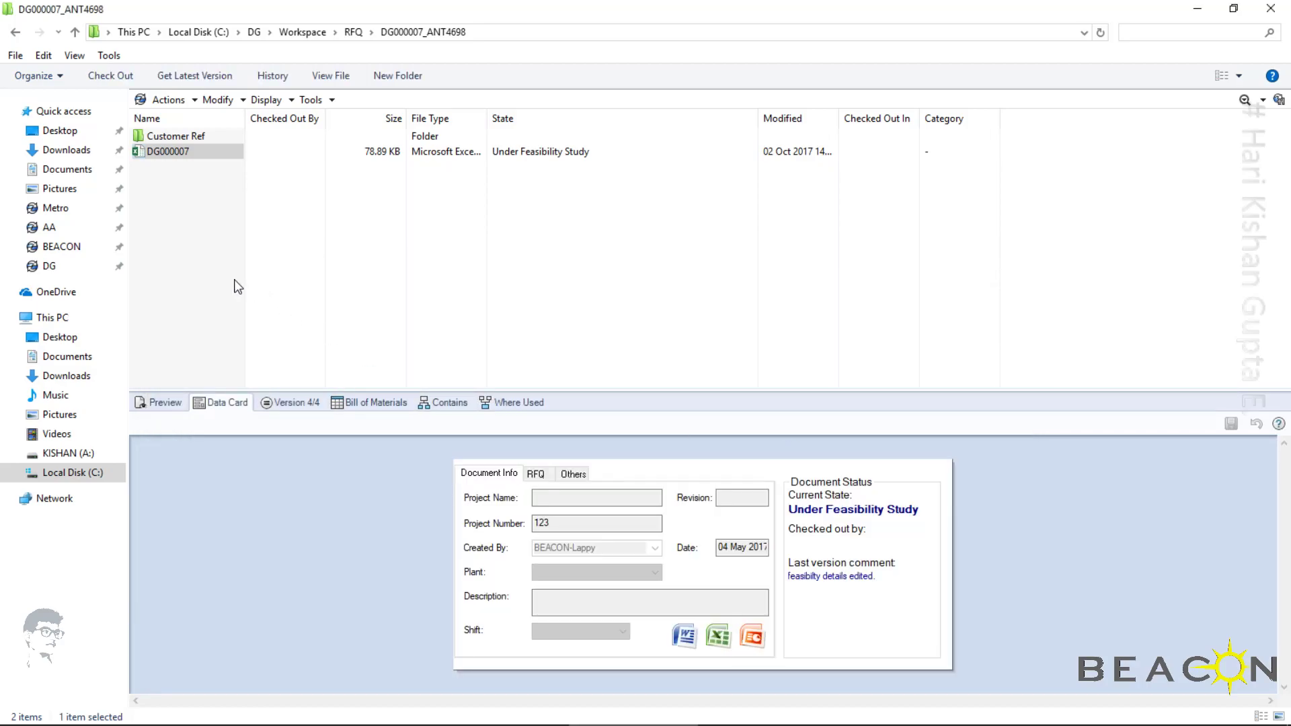
Refresh the DG000007_ANT4698 folder listing and start the Feasible state change on DG000007
right_click(237, 287)
click(282, 325)
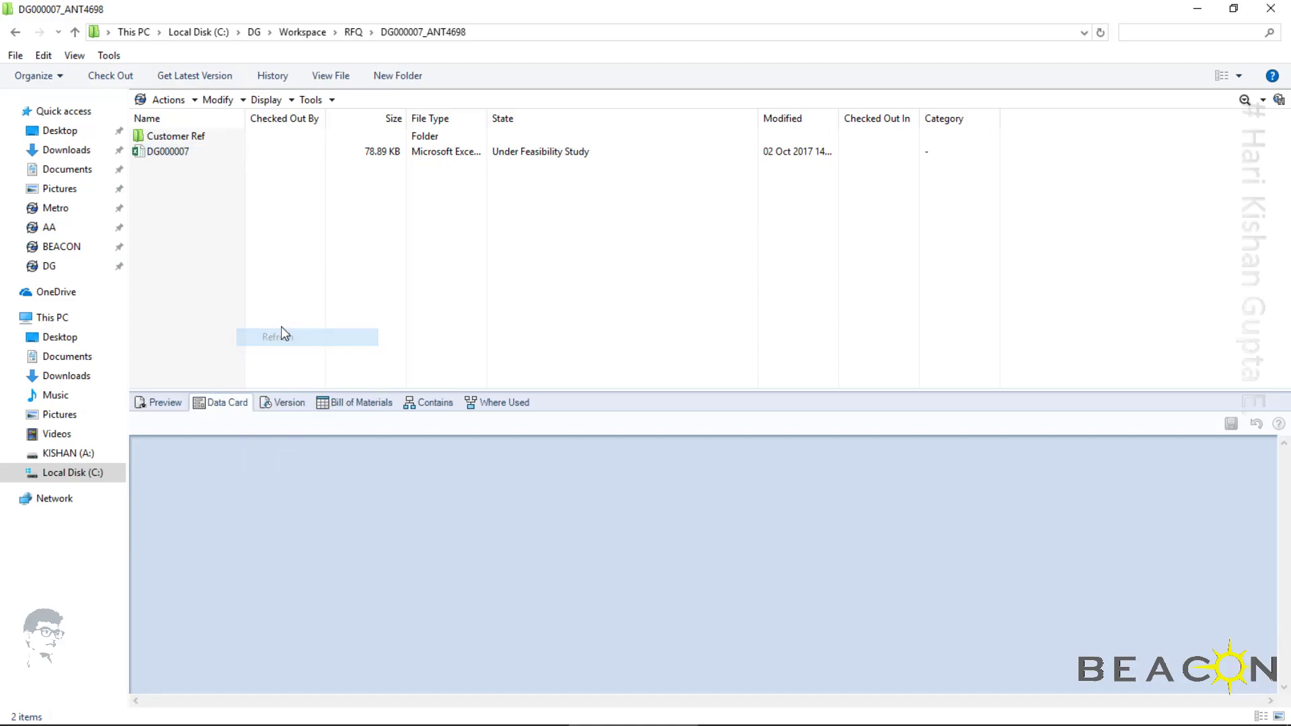
click(159, 155)
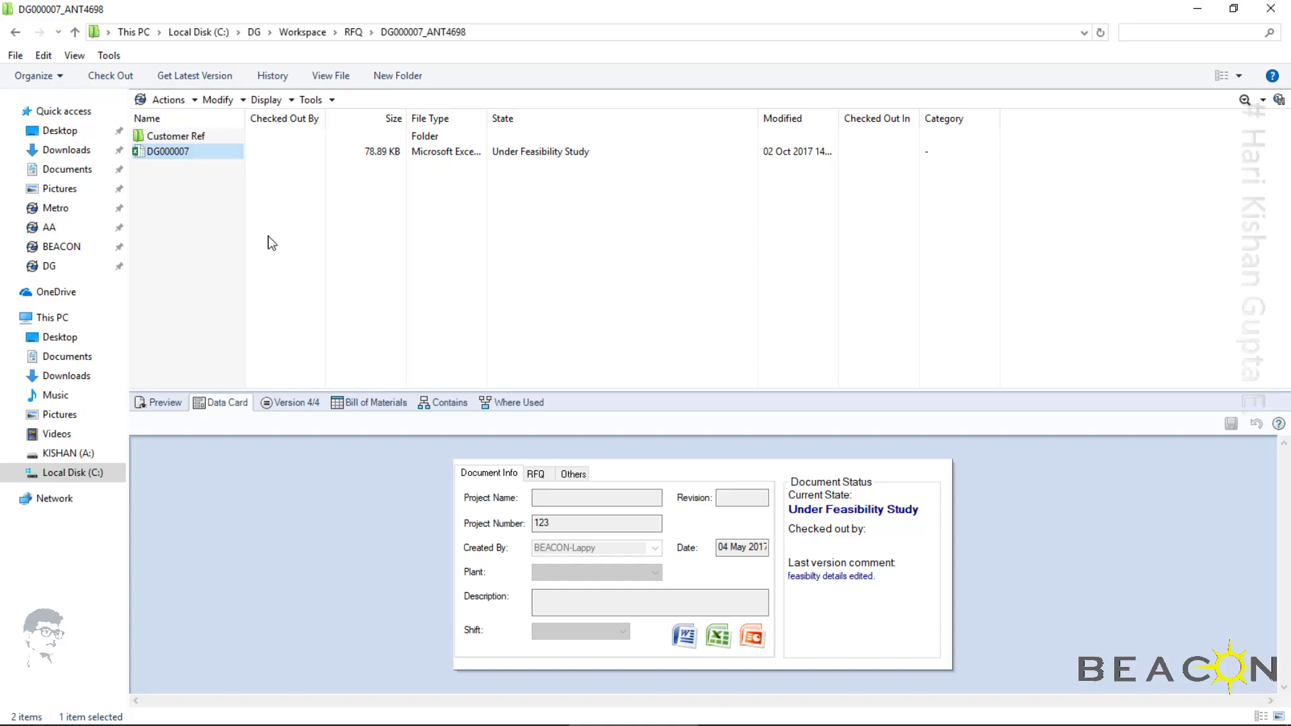
right_click(178, 154)
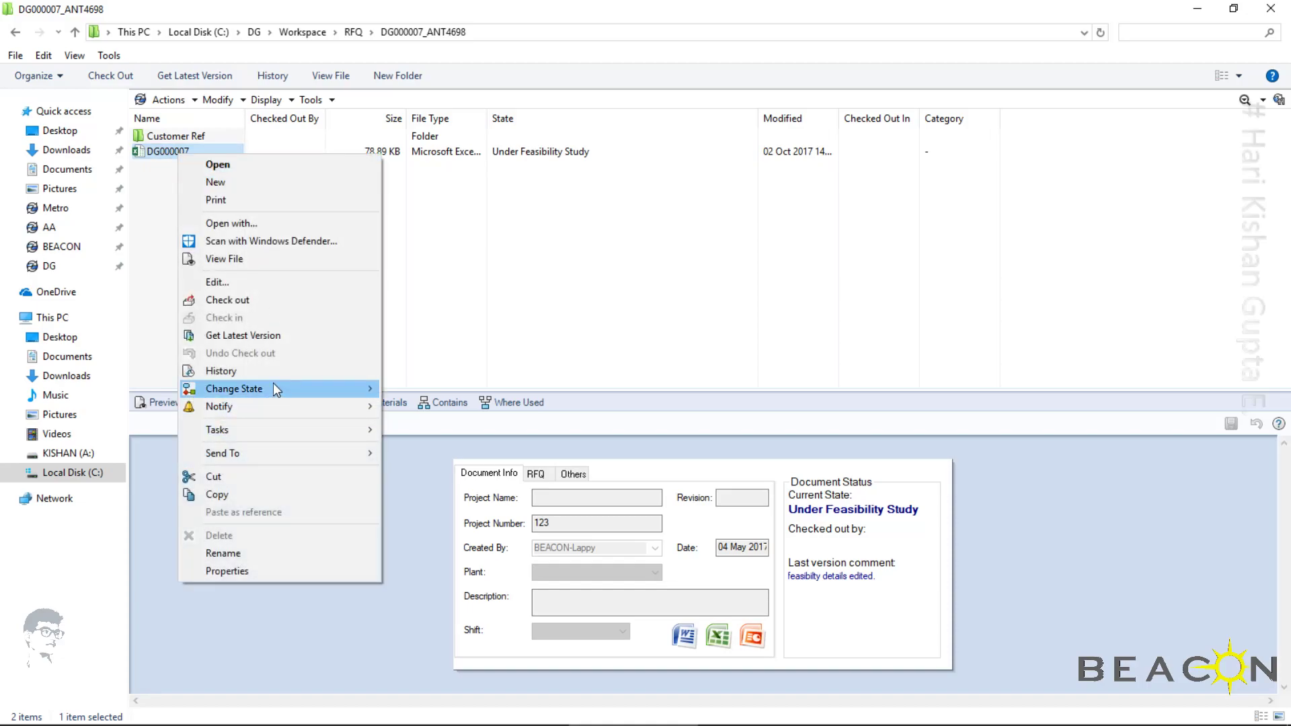
mouse_move(273, 389)
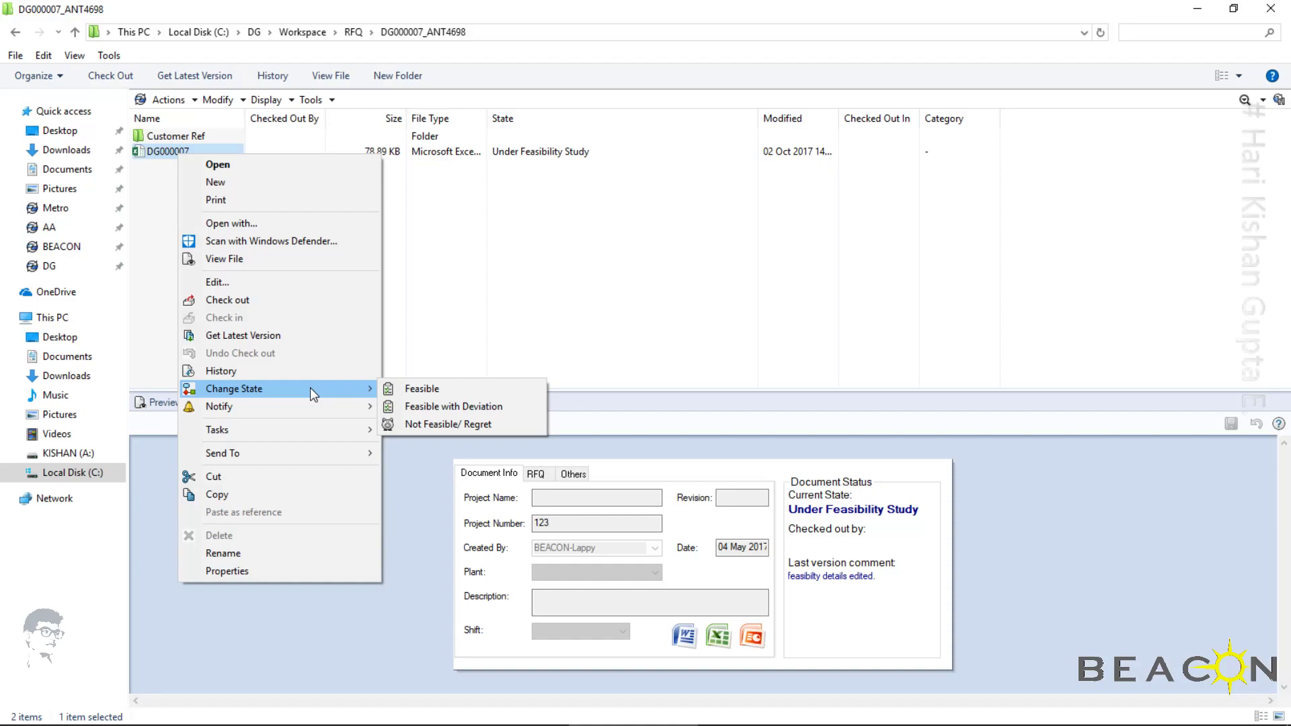
click(423, 389)
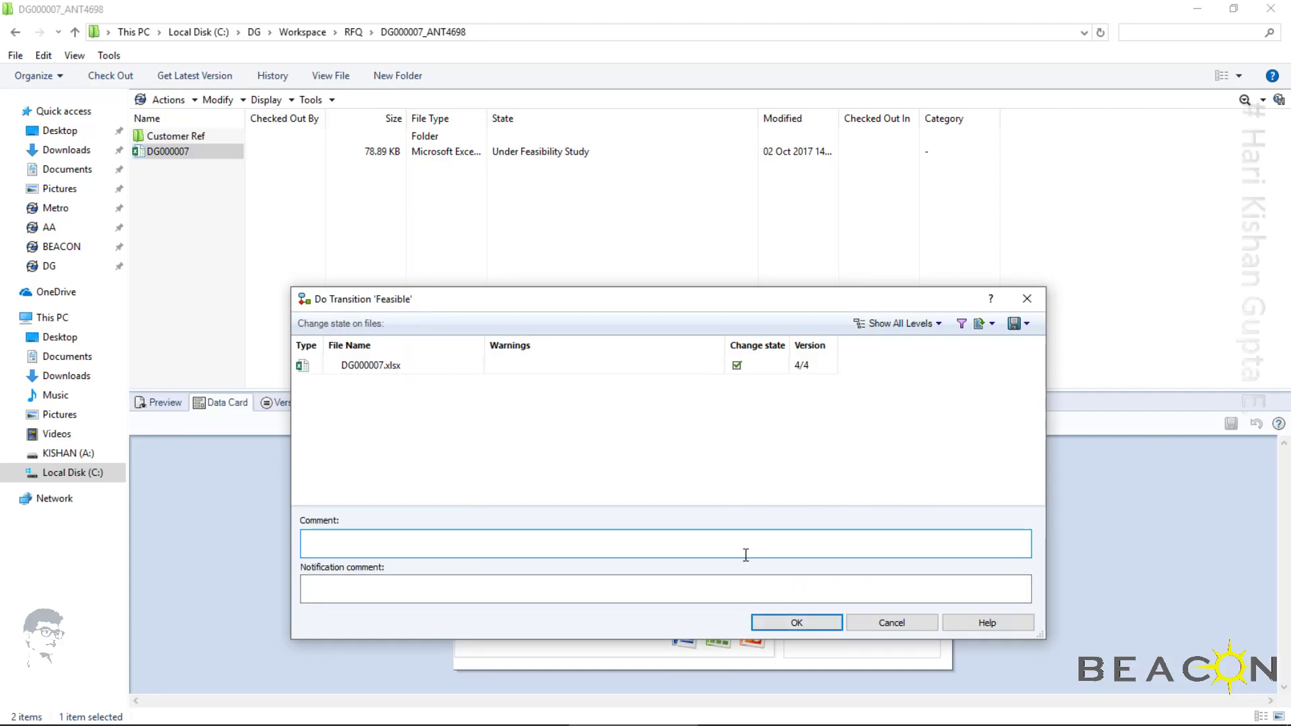
Complete the Feasible transition with the comment "rfq is feasible." and the notification comment "feasibiltiy success"
text(rfq is feasible.)
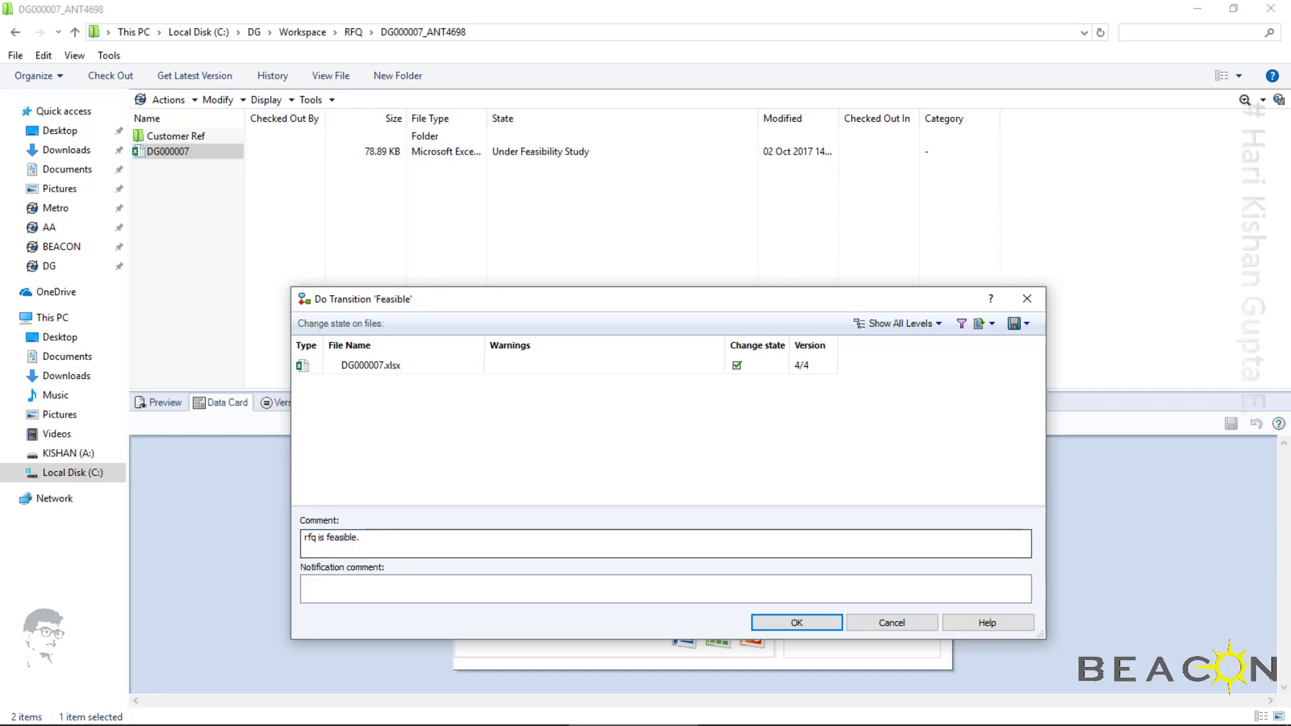
click(735, 581)
text(f)
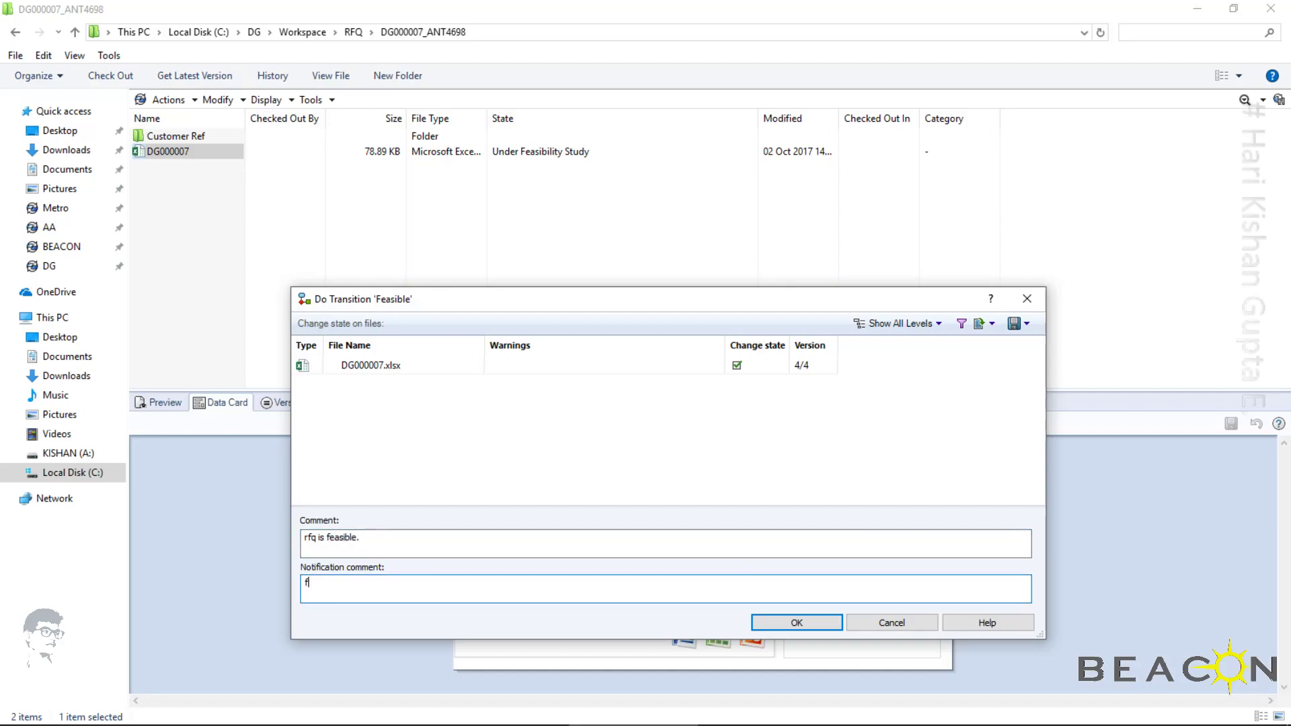
text(easibiltiy success)
click(800, 623)
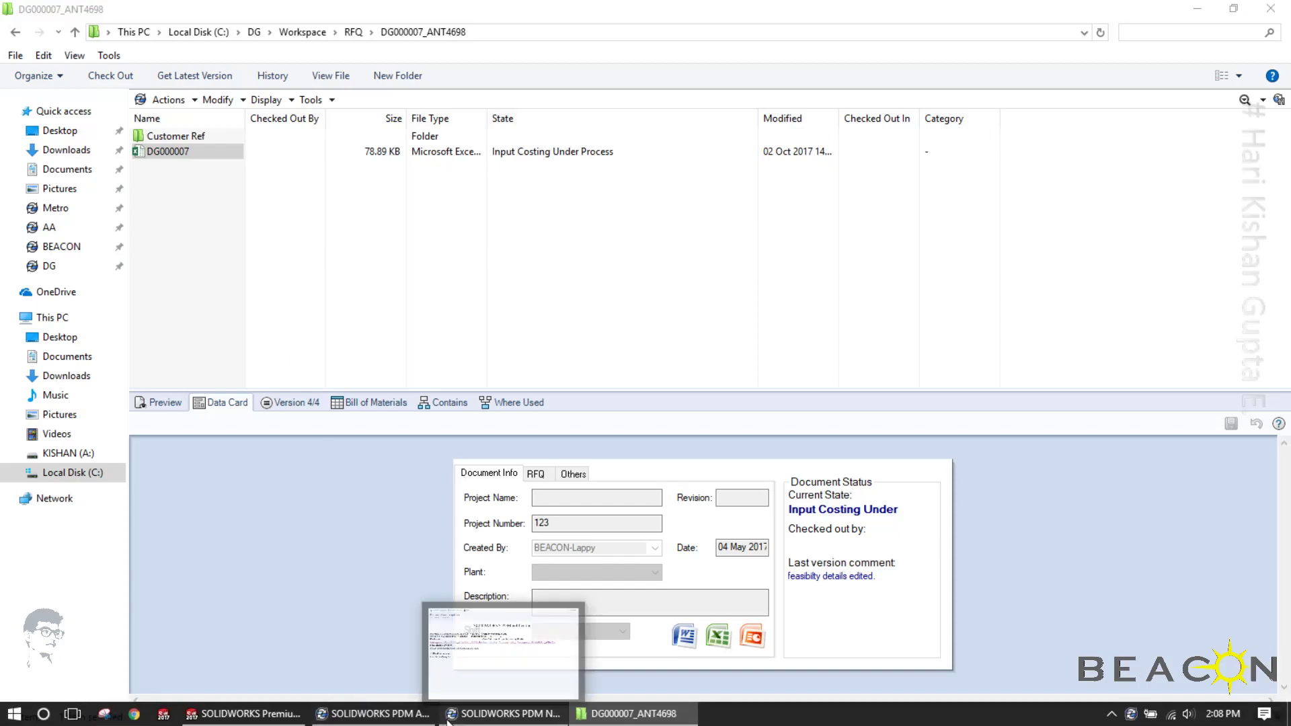
Close the open PDM notification window and examine the RFQ workflow around Input Costing Under Process in SOLIDWORKS PDM Administration
click(448, 722)
click(1070, 35)
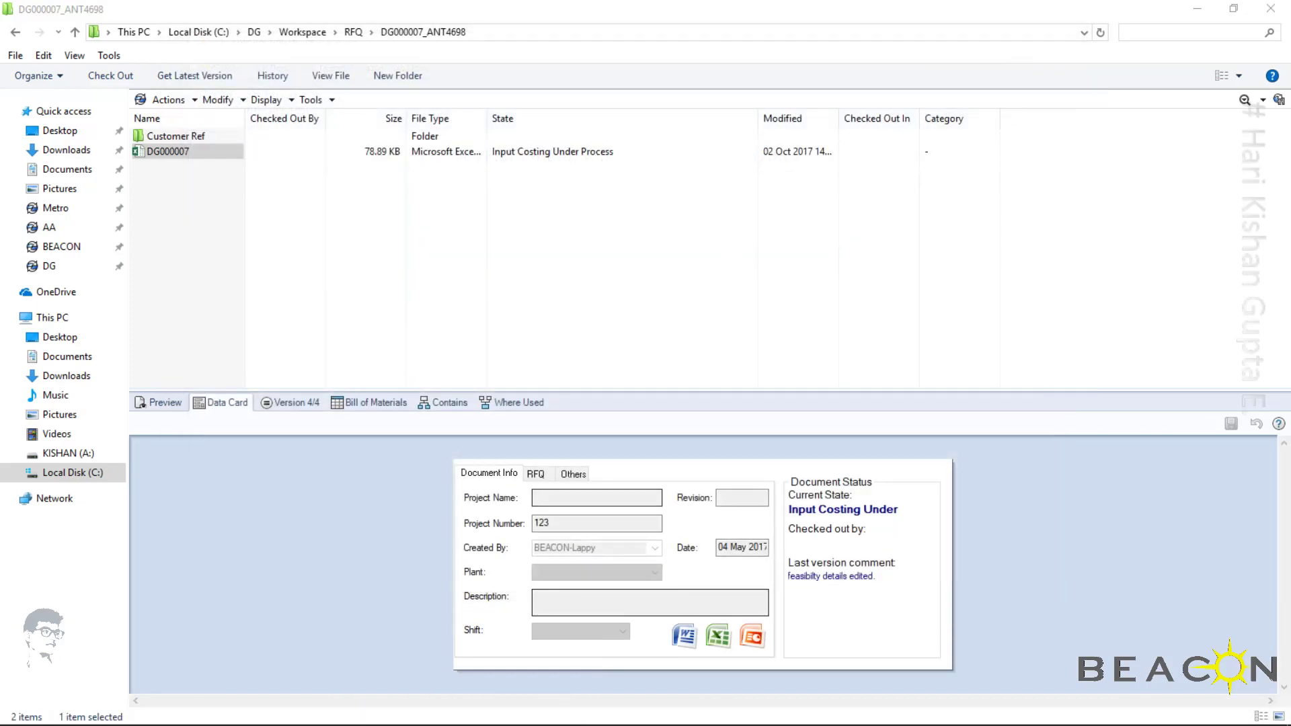
click(373, 714)
click(461, 375)
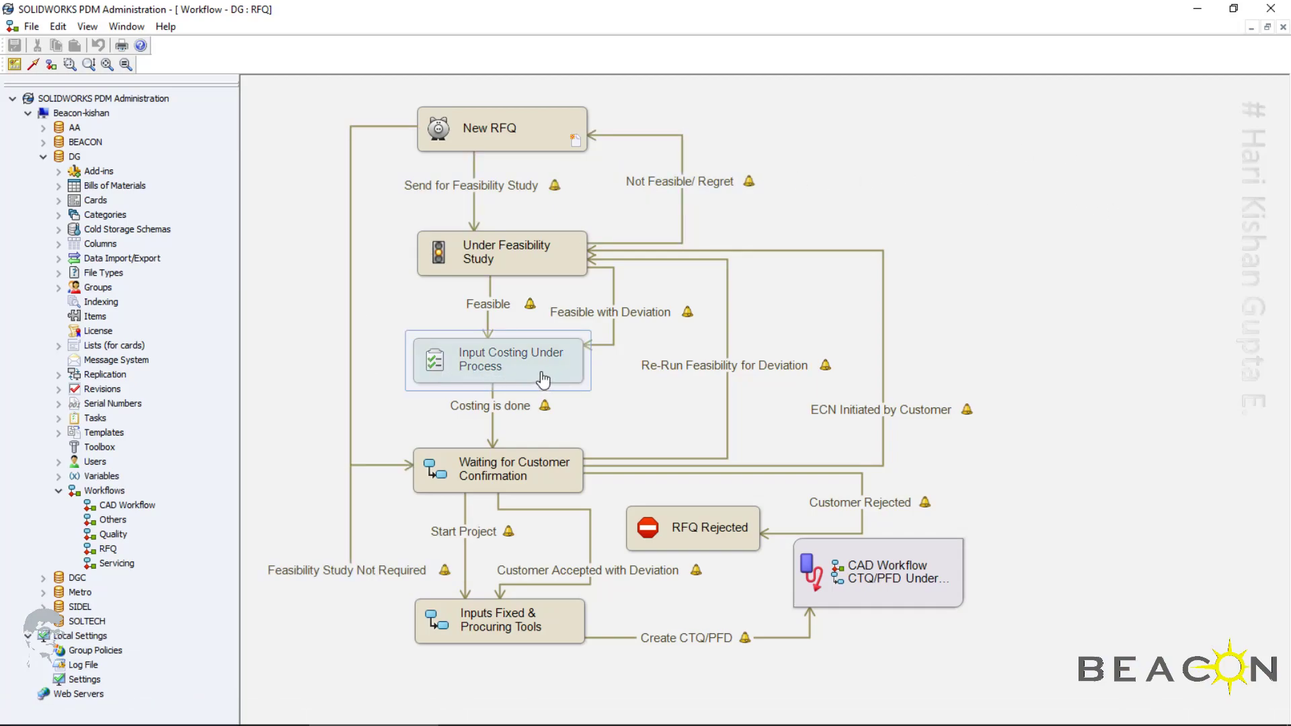
click(608, 409)
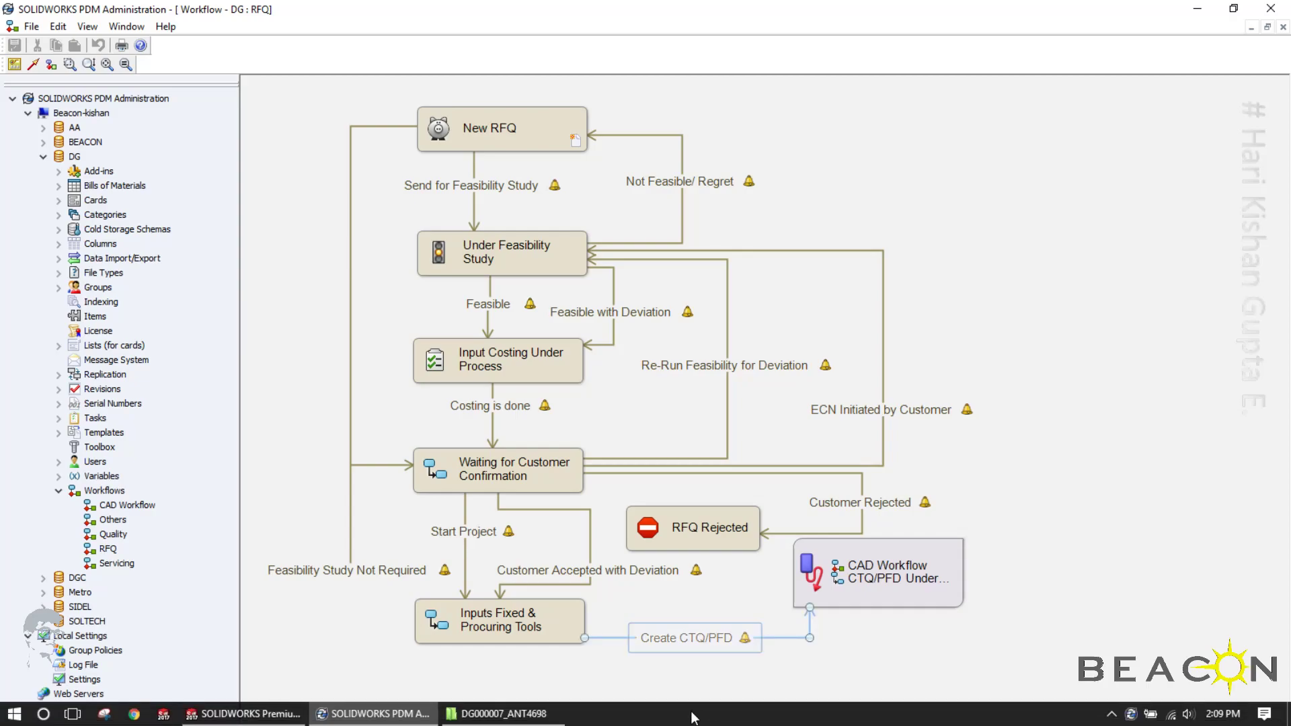
Close the DG000007_ANT4698 folder window and log the current user off the DG vault
click(504, 720)
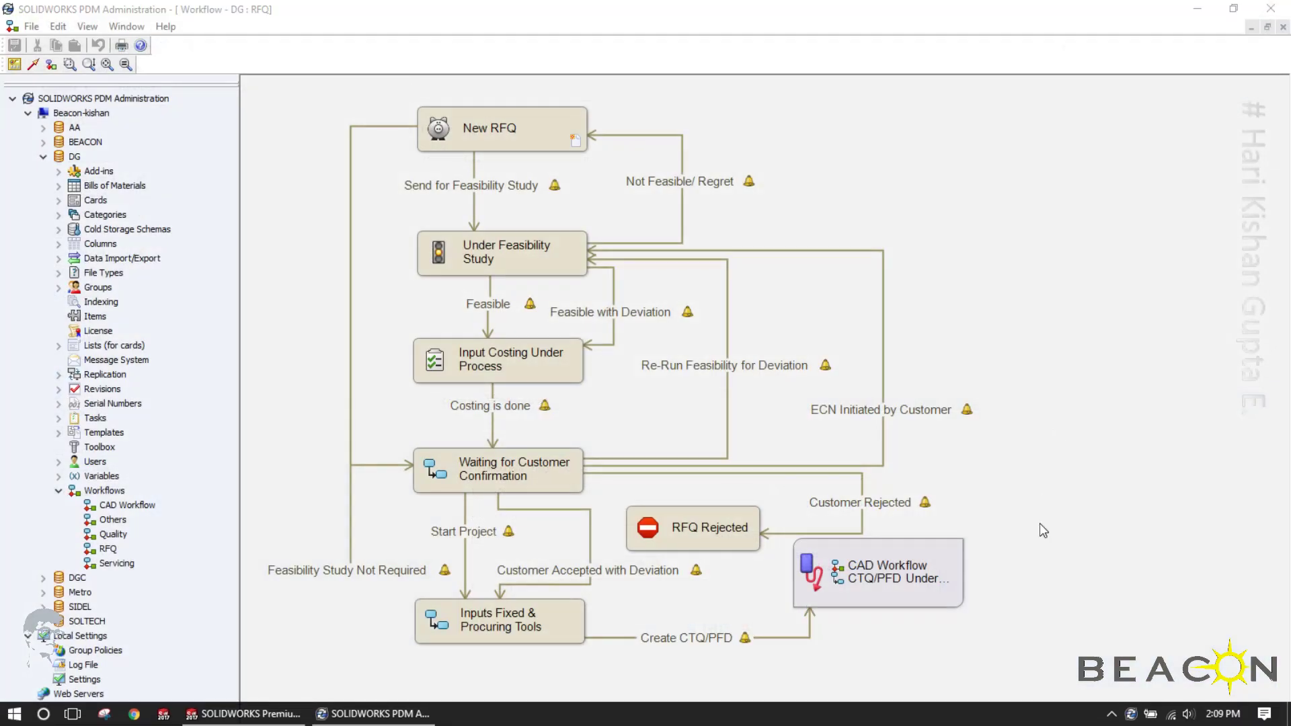
right_click(1124, 714)
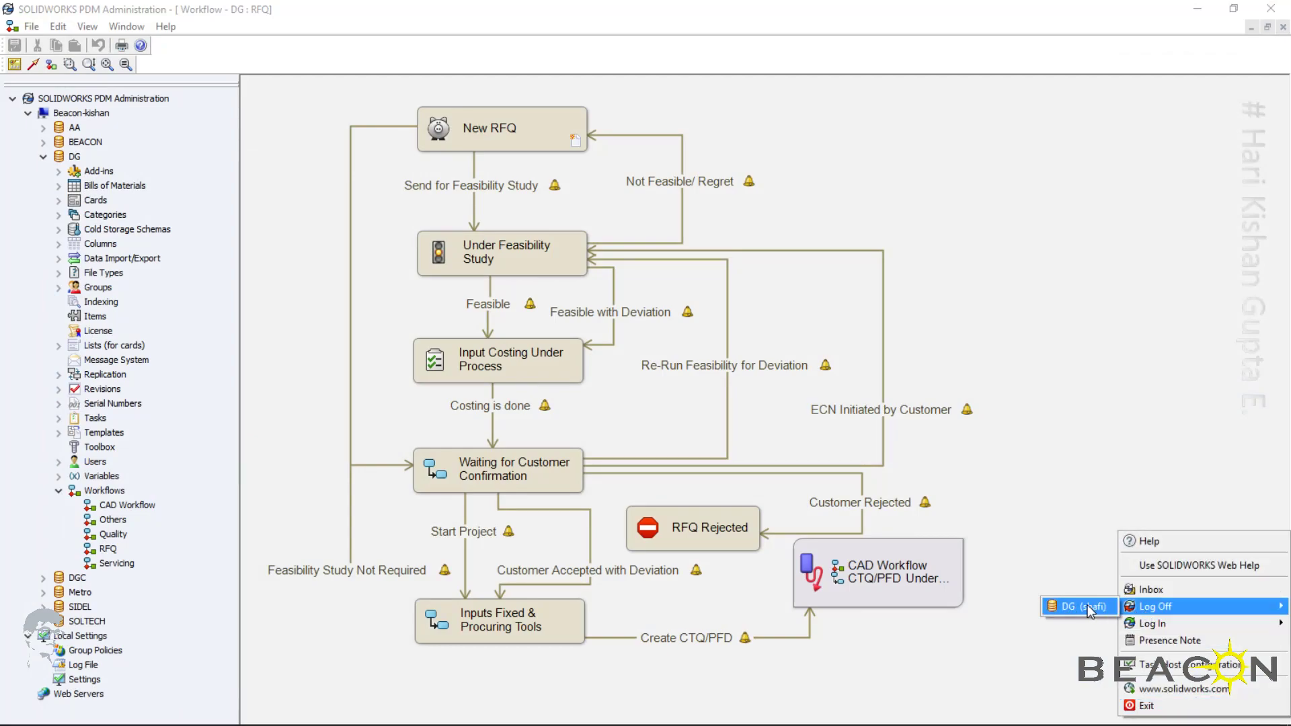
click(1079, 607)
Log in to the DG vault with the user name of the person handling input costing
right_click(1122, 714)
mouse_move(1157, 641)
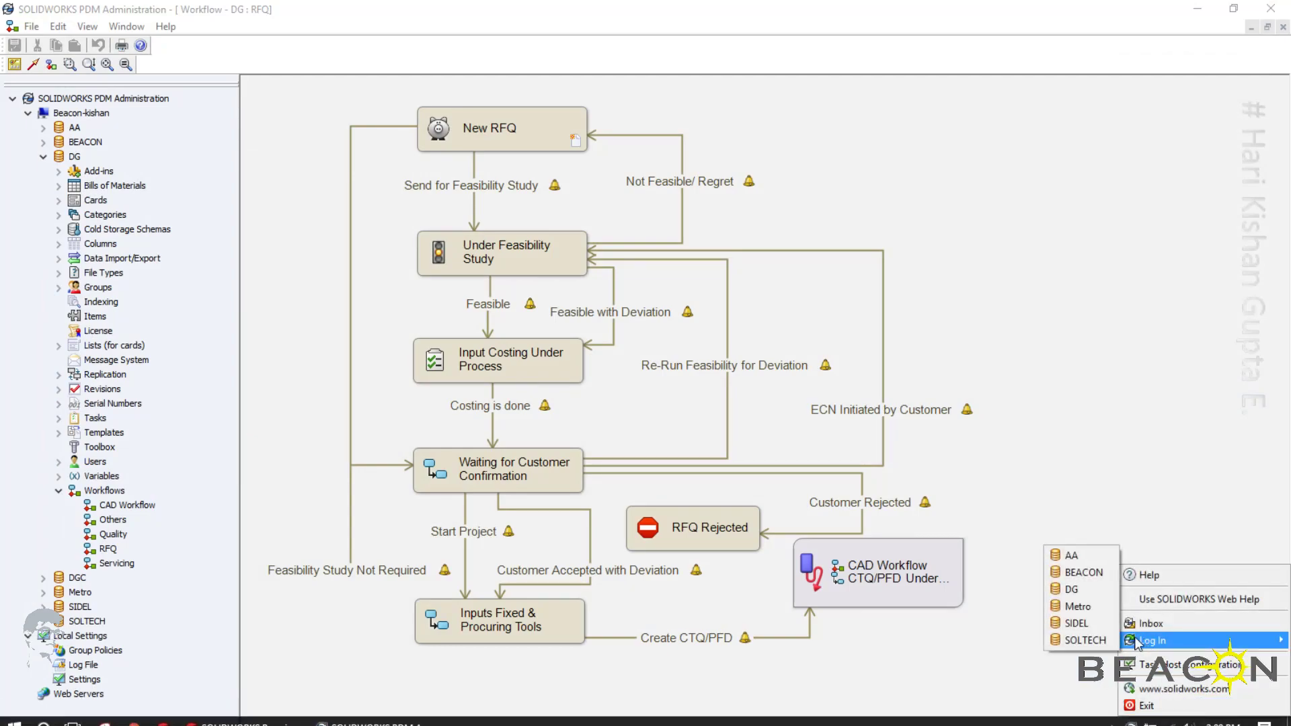
click(1076, 590)
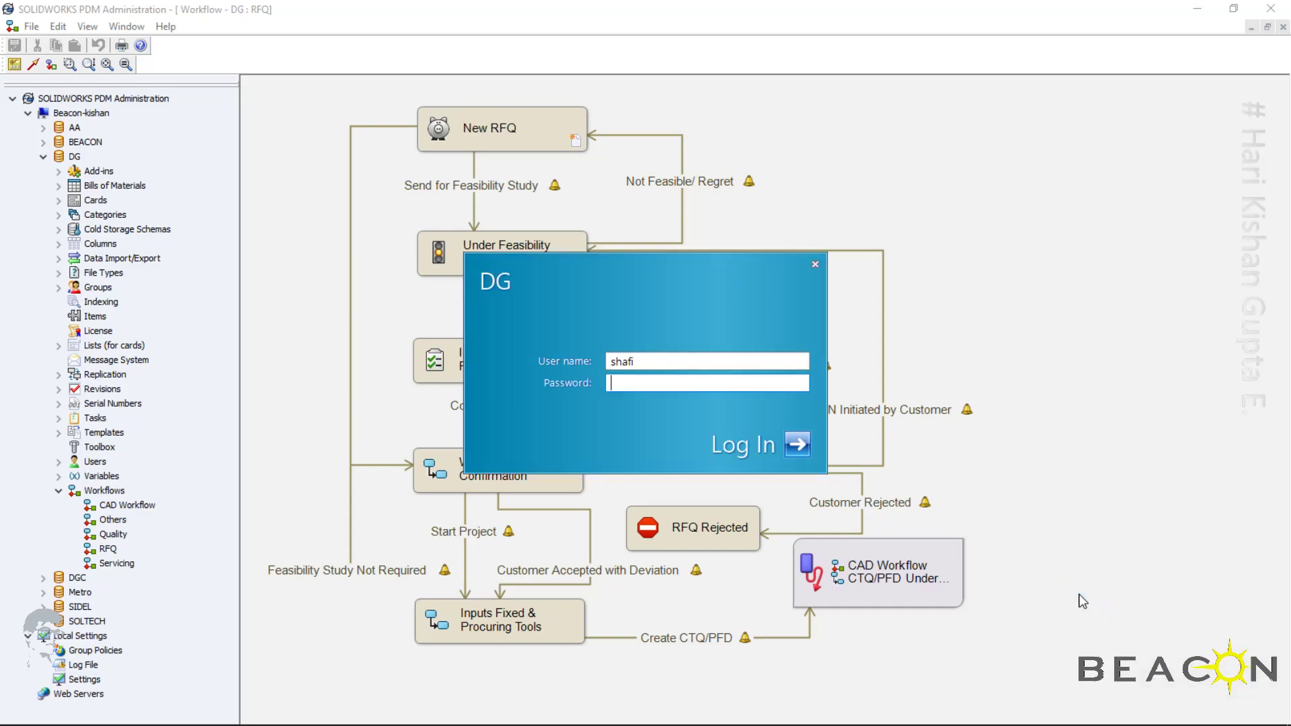
text(kailash)
key(Tab)
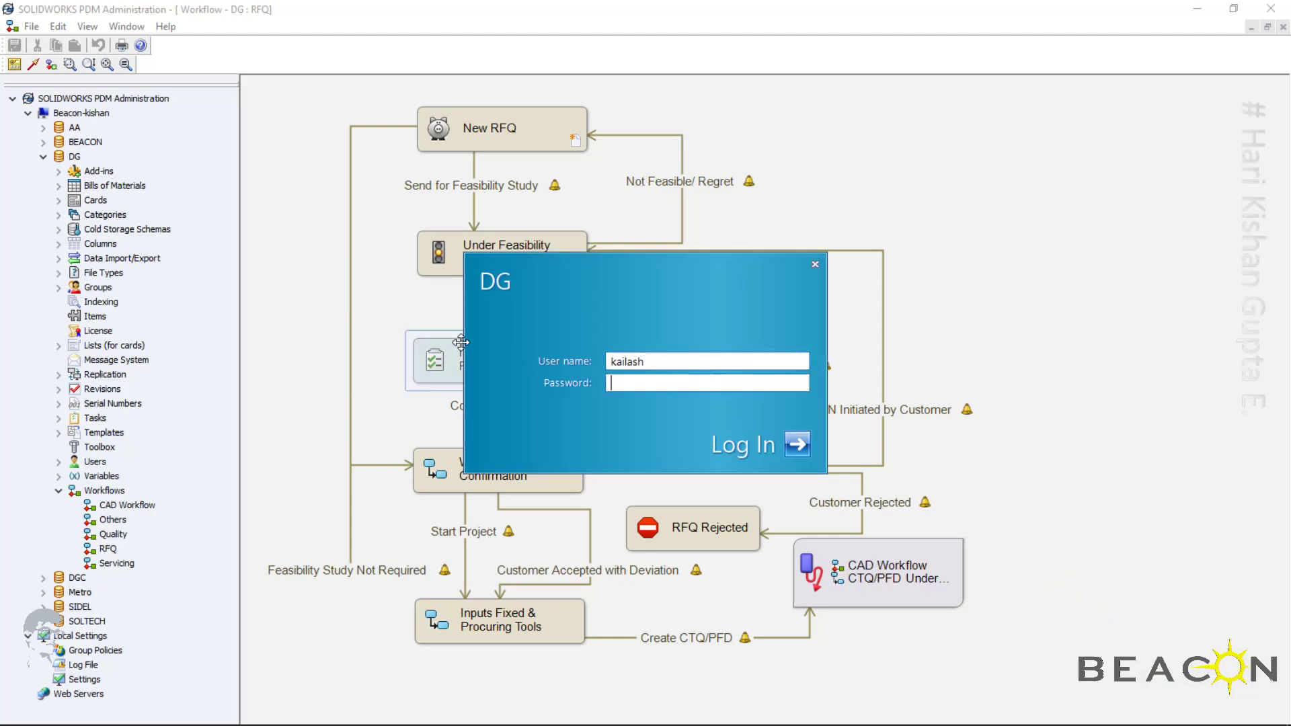
key(Return)
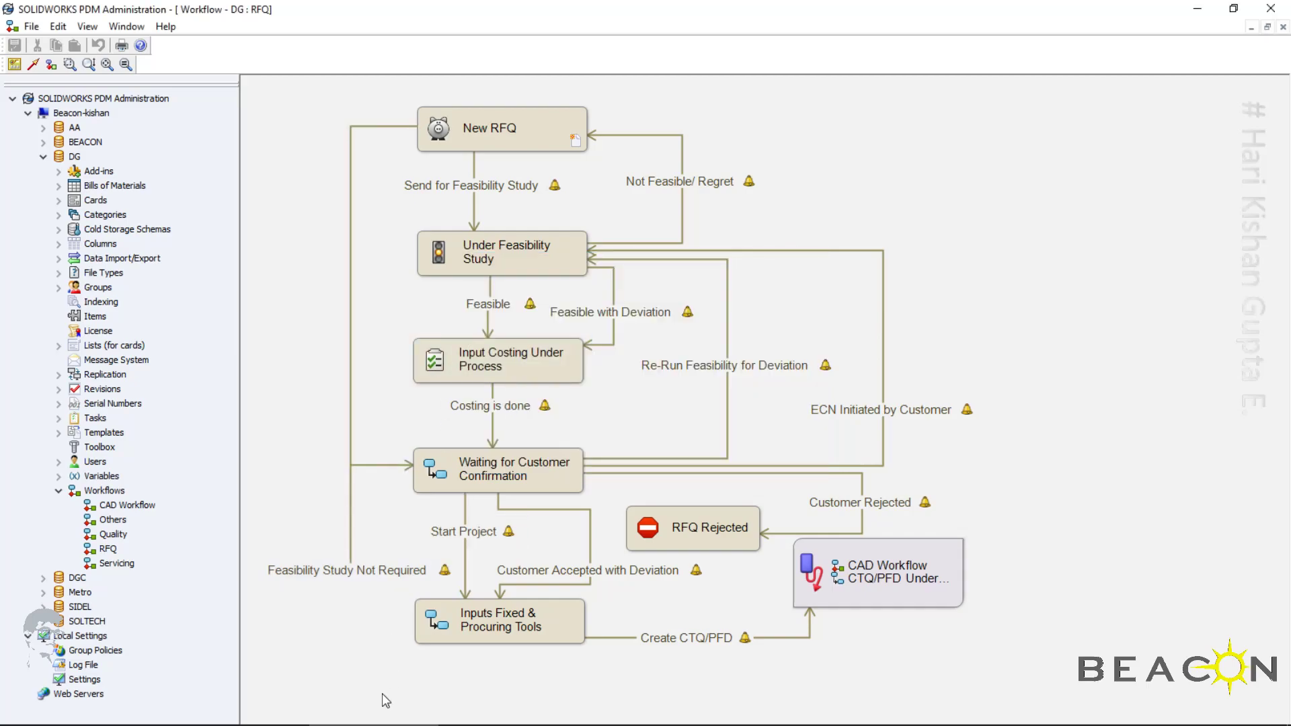
Open a new File Explorer window and go to the DG vault
mouse_move(311, 699)
key(super)
key(super+e)
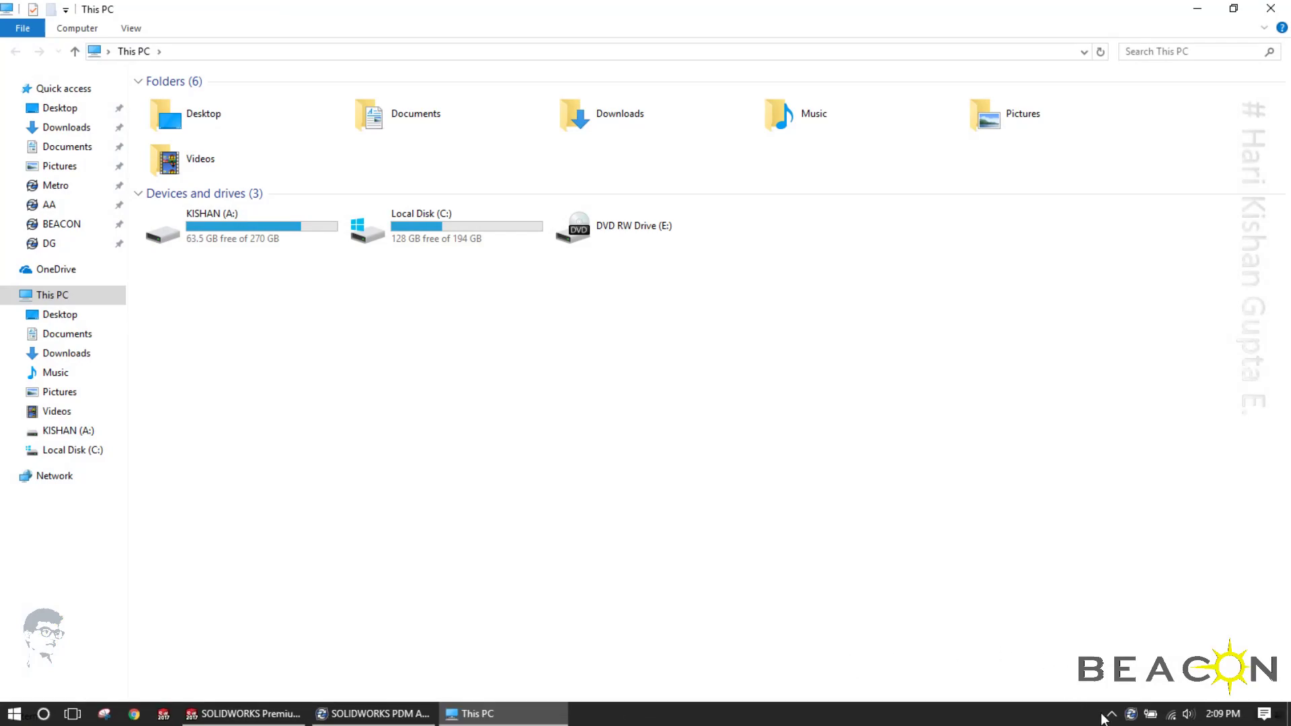
click(1111, 714)
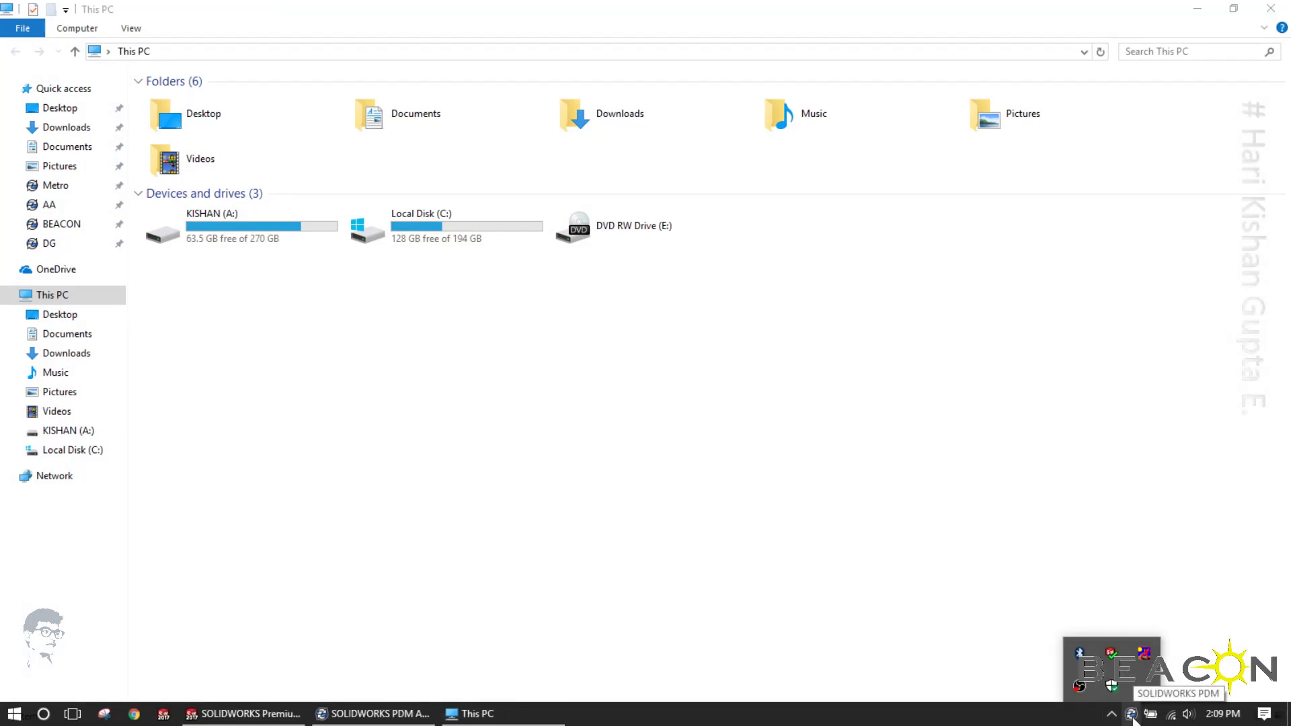
click(506, 394)
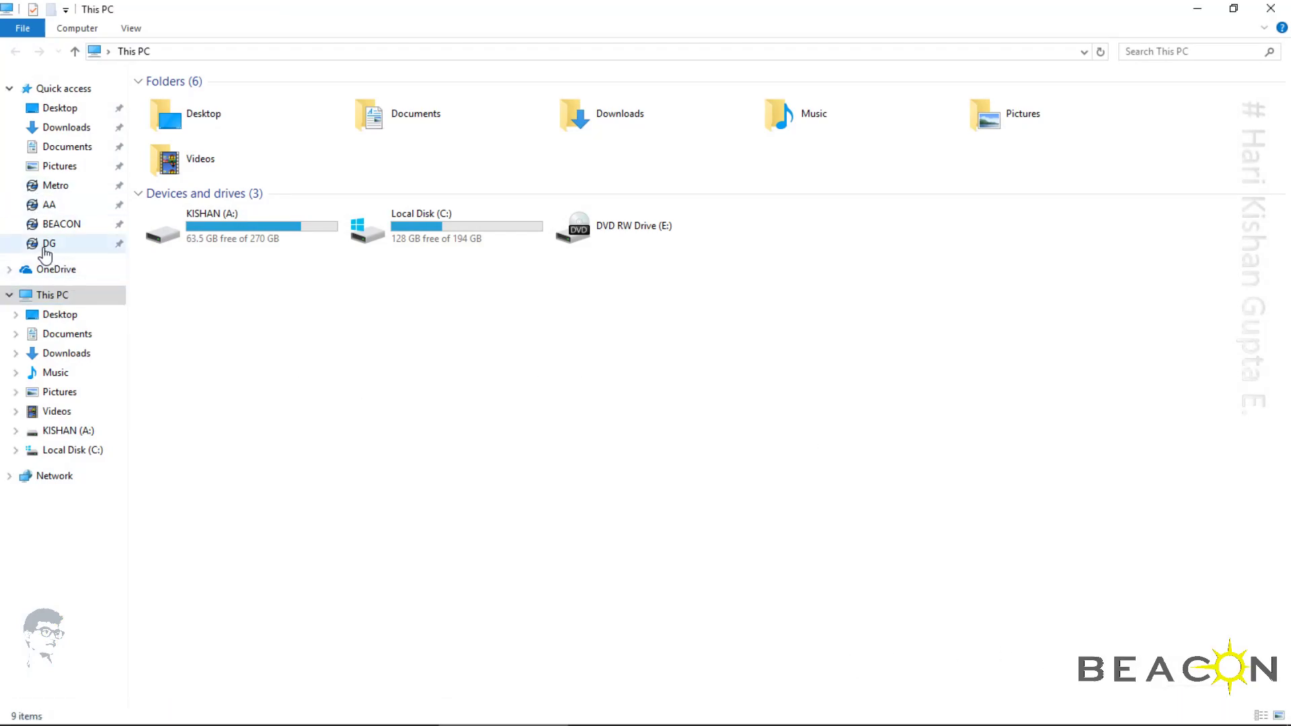
click(48, 244)
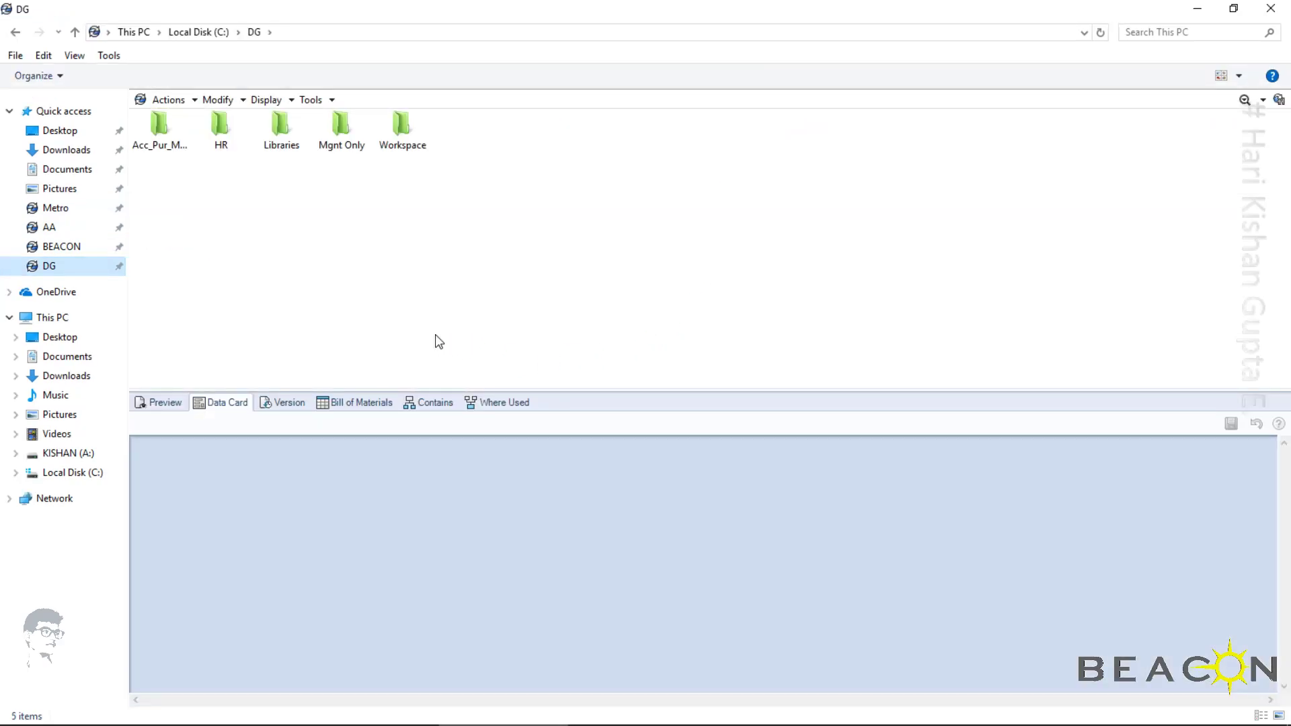
Open the DG000007_ANT4698 folder under Workspace\RFQ in the vault
click(397, 130)
double_click(396, 121)
click(341, 140)
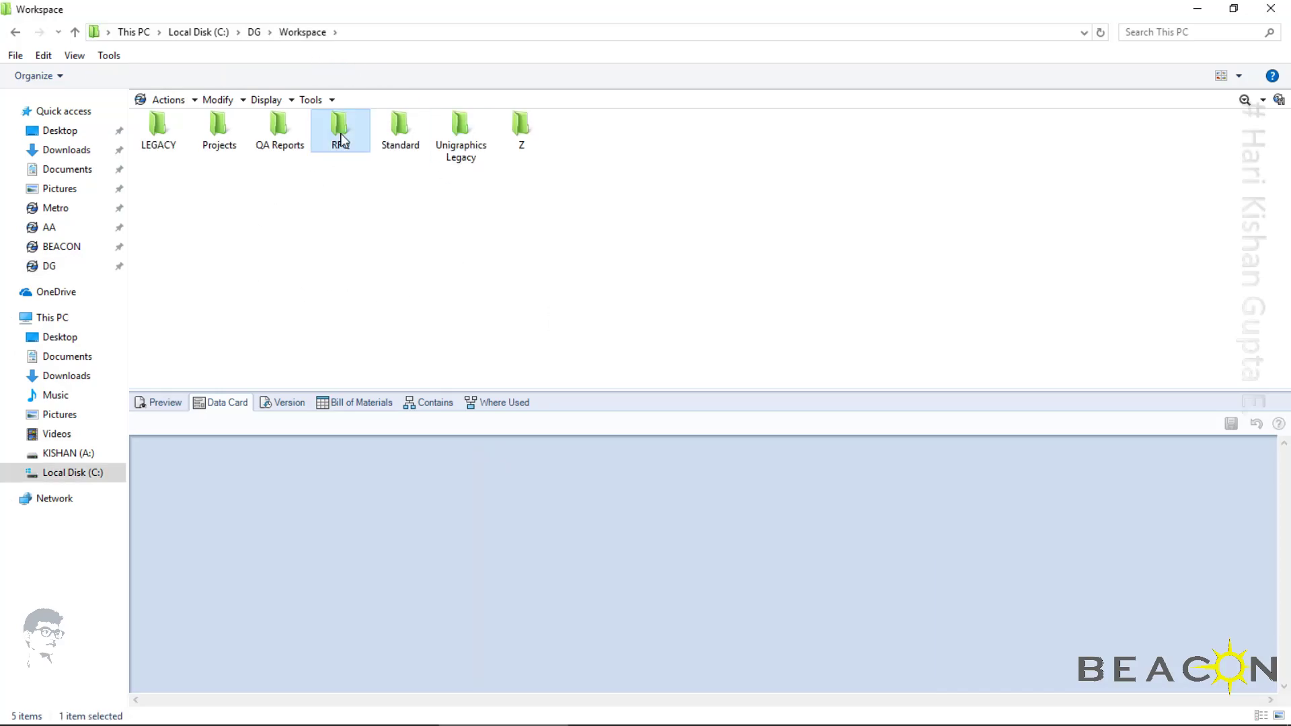
double_click(341, 140)
click(231, 130)
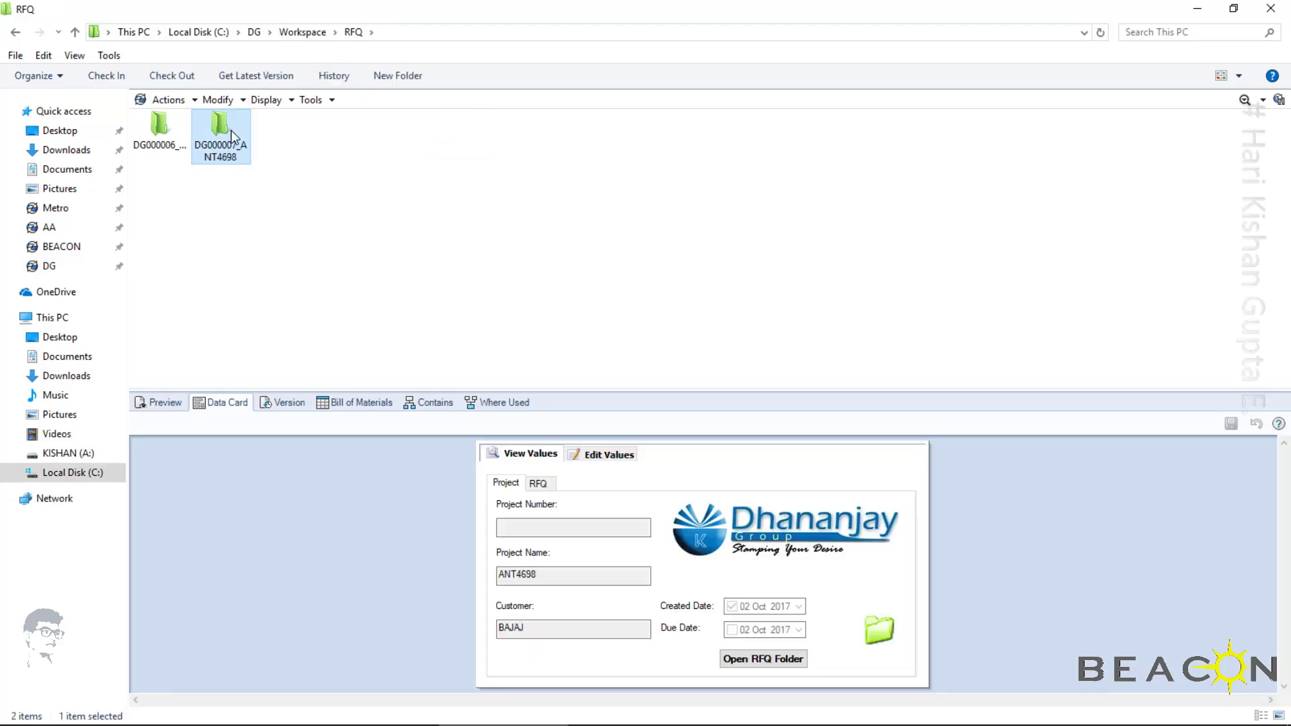
double_click(231, 130)
Check out and open the DG000007 workbook, and read and close the state-change notification
click(217, 146)
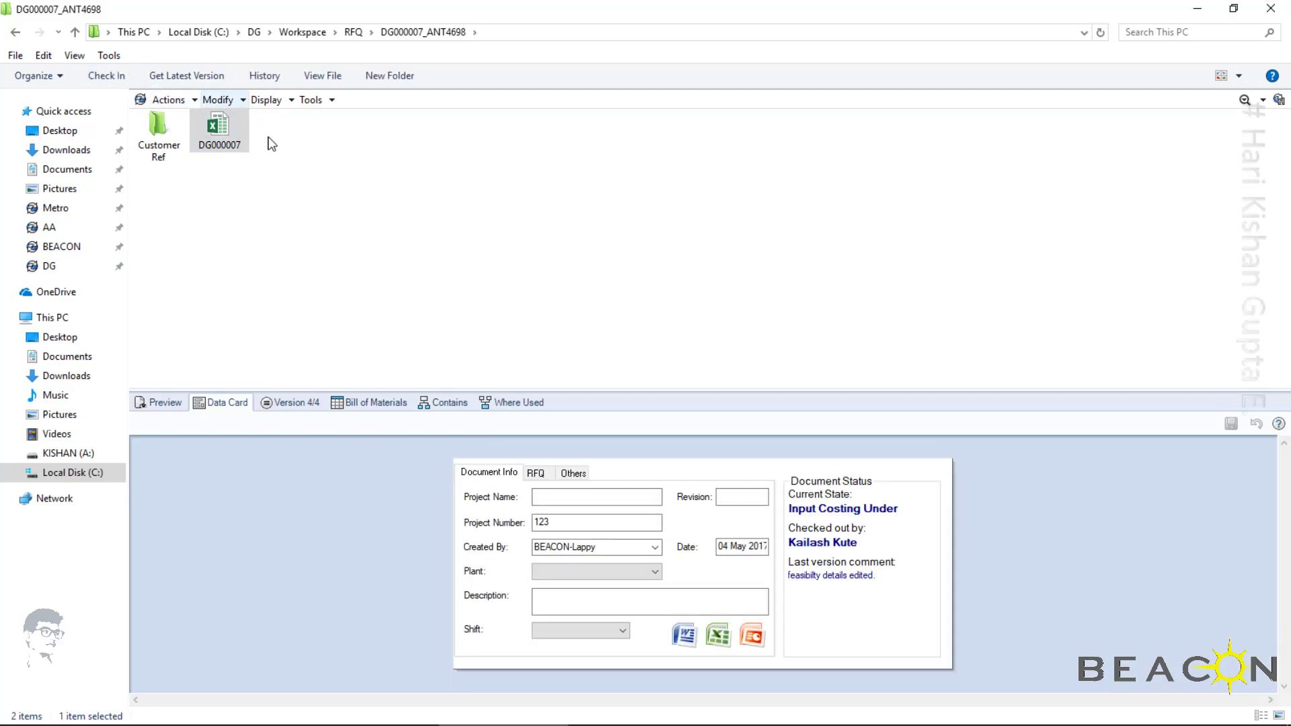
click(206, 134)
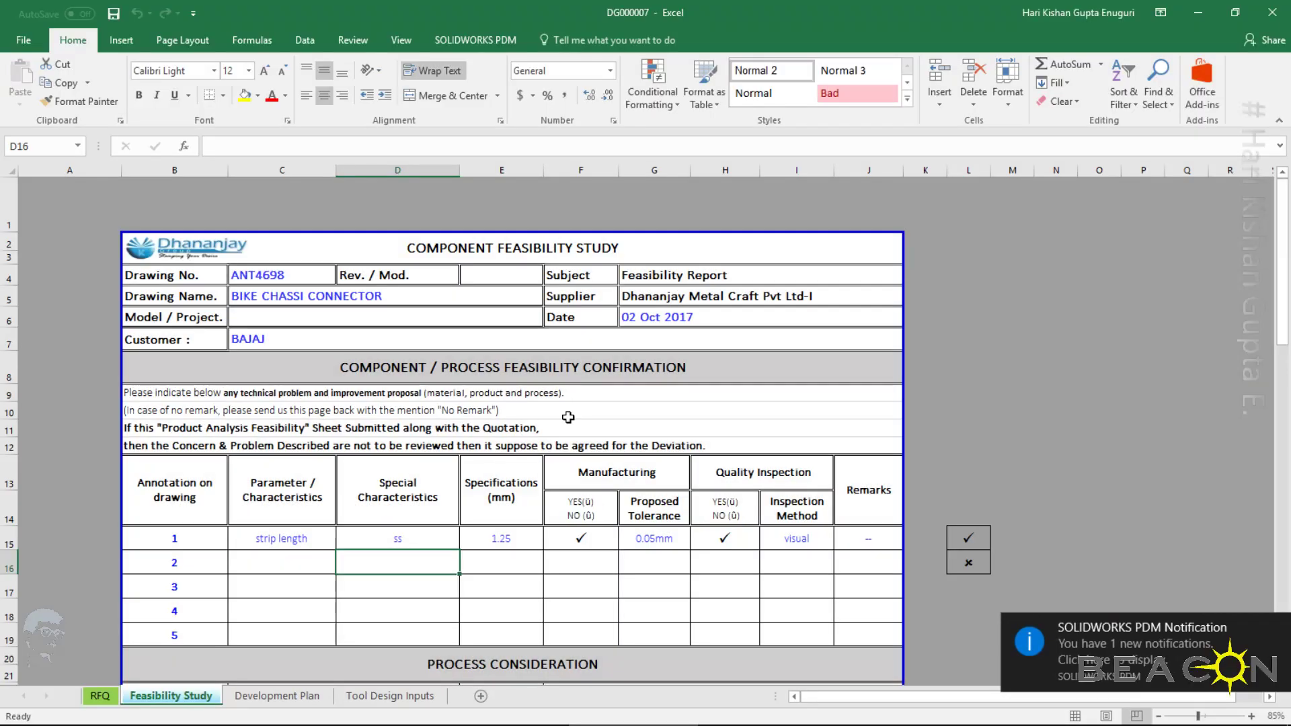
click(1197, 651)
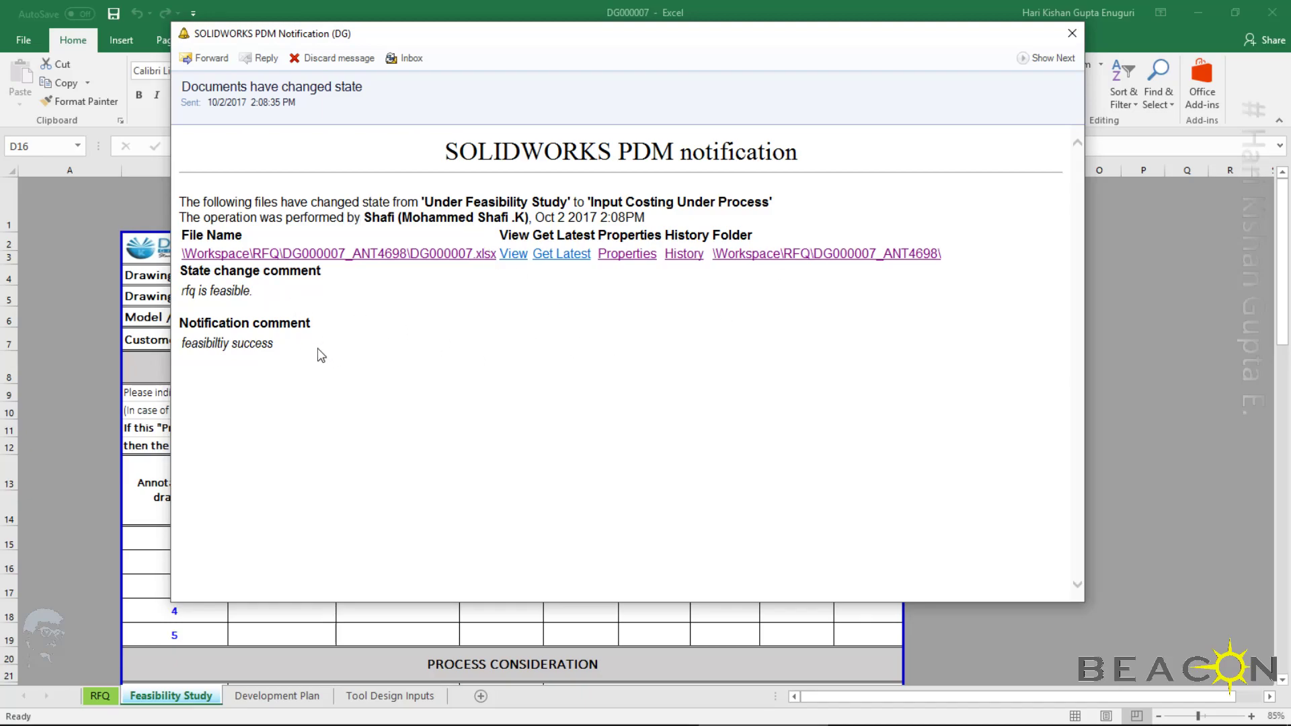
click(1071, 35)
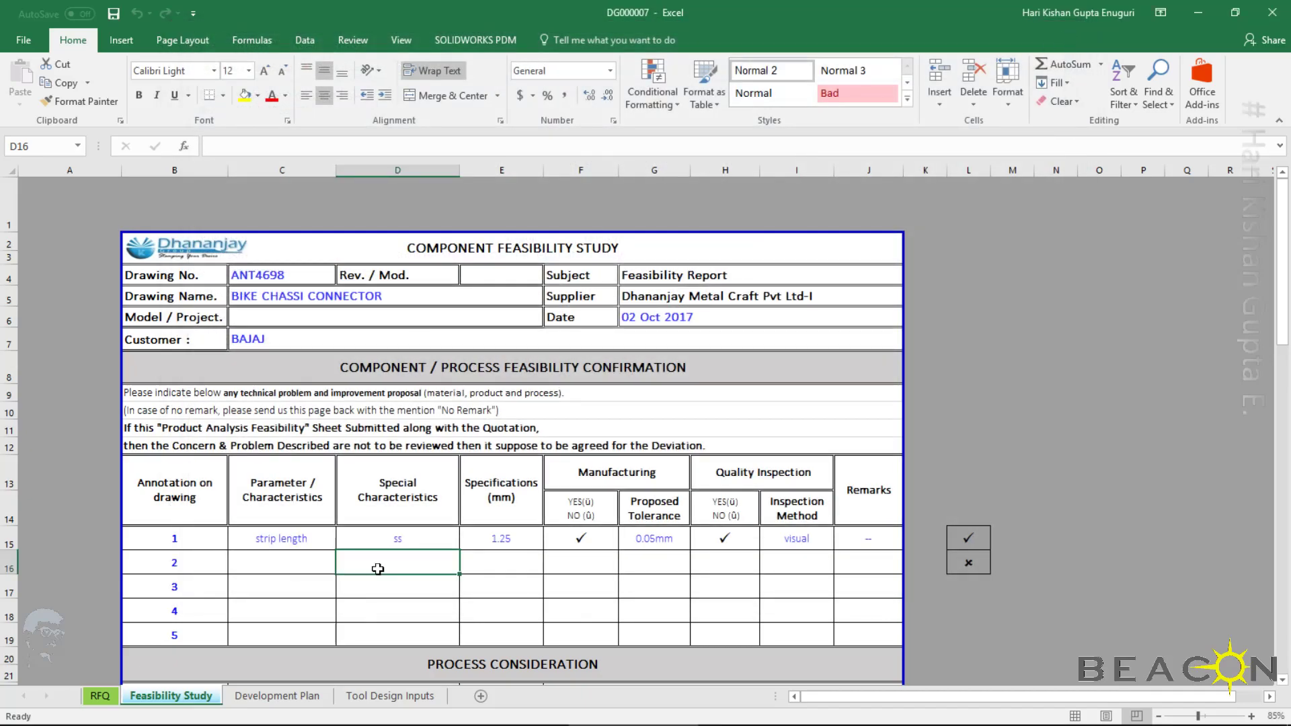
Look over the RFQ and Feasibility Study sheets of the DG000007 workbook
click(99, 696)
click(160, 695)
click(449, 578)
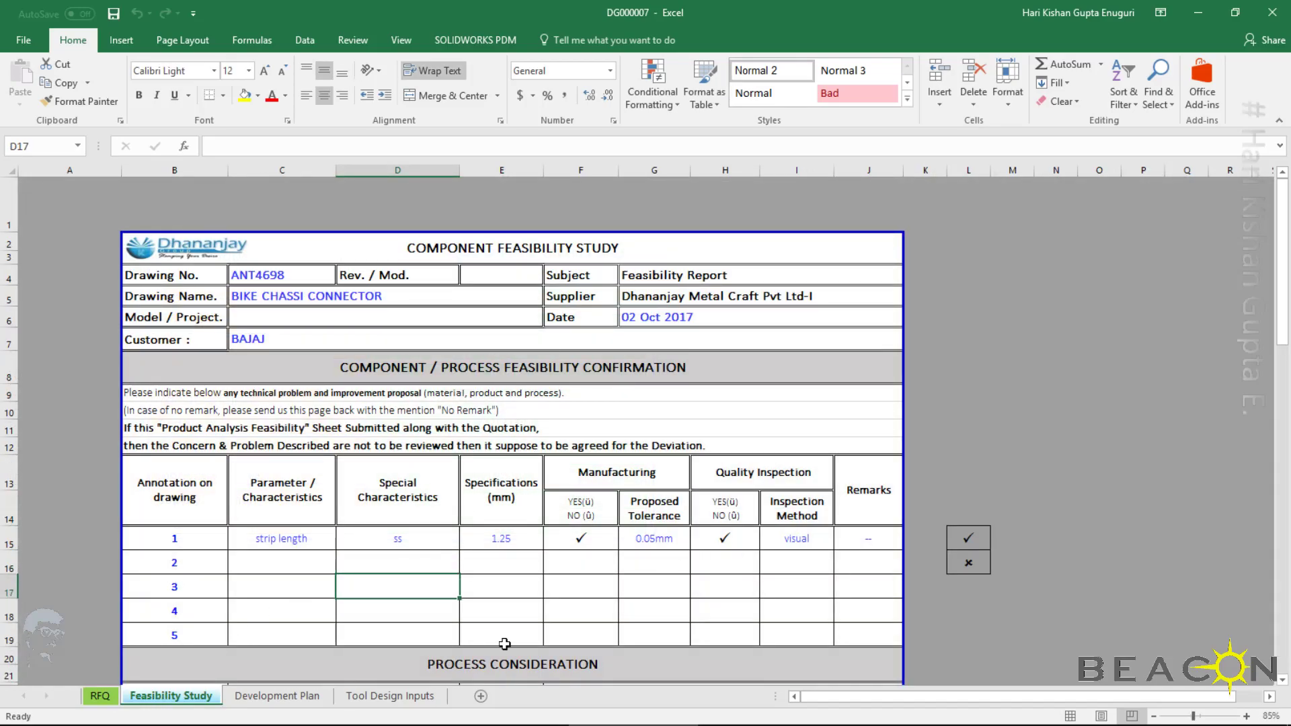
Switch to the DG000007_ANT4698 vault folder and create a Microsoft Excel Worksheet there, keeping the default name
mouse_move(413, 721)
click(496, 714)
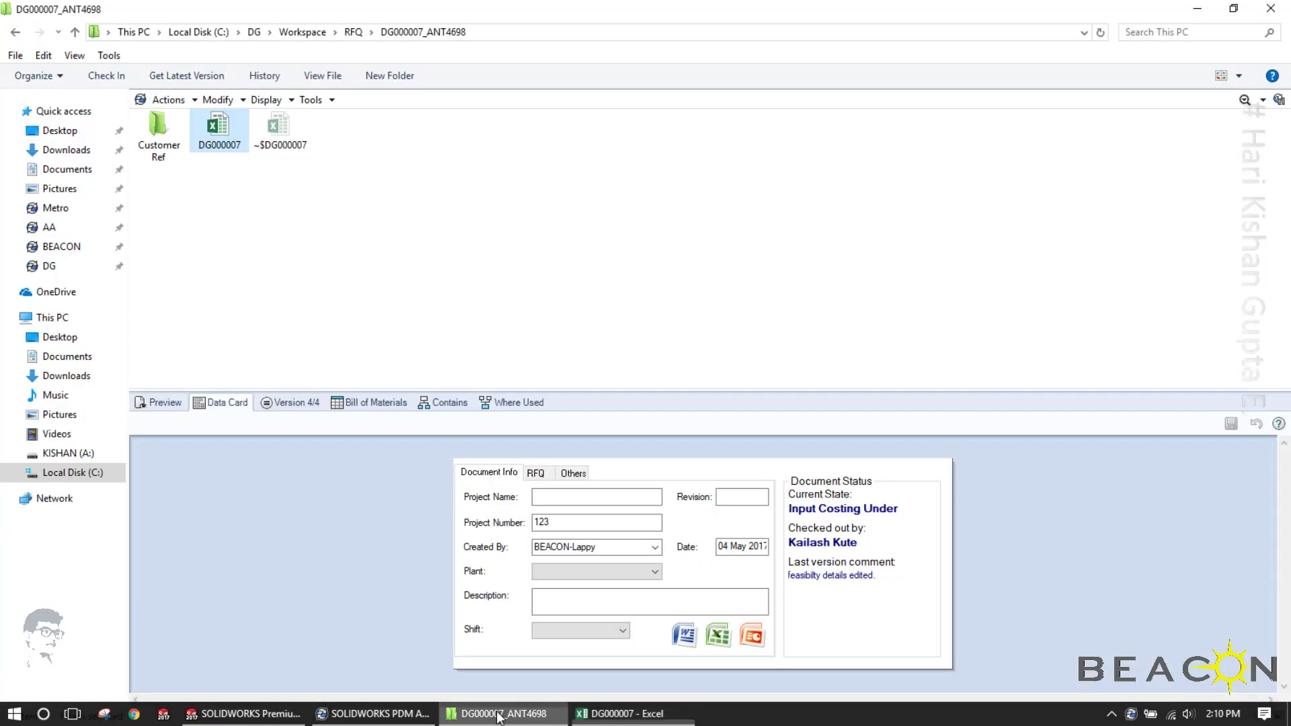
right_click(344, 291)
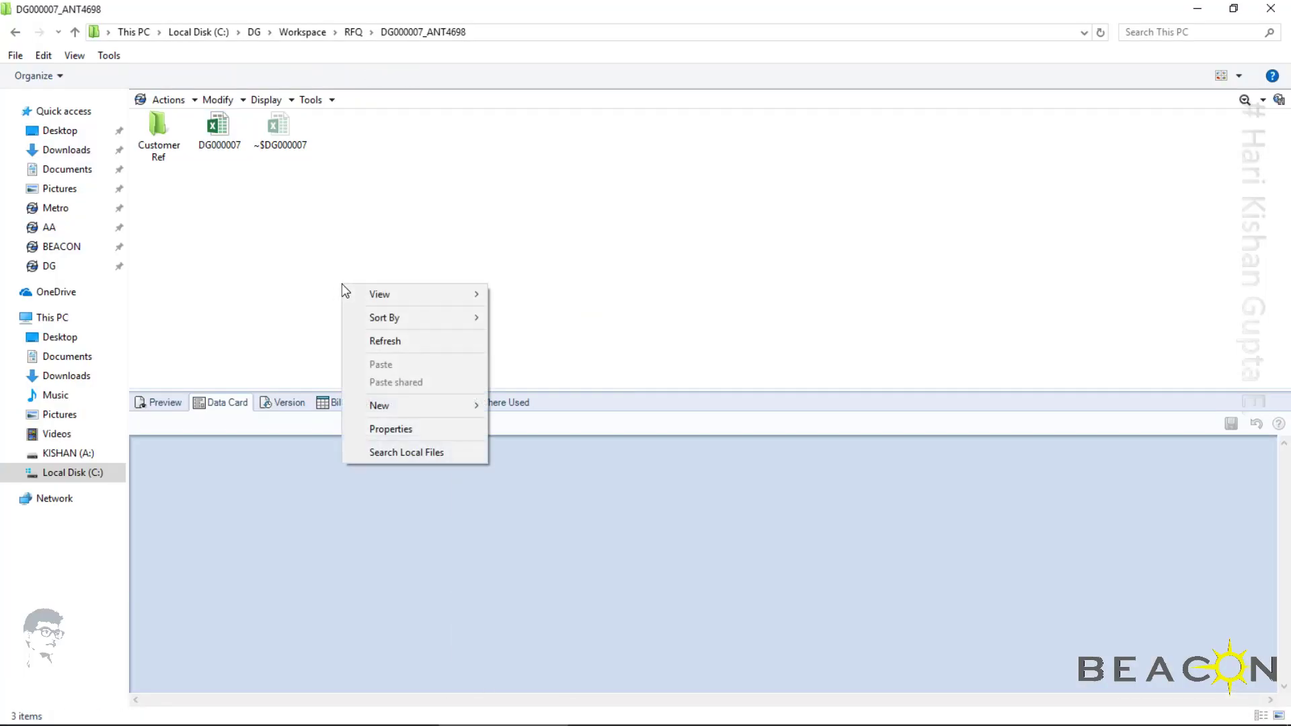
mouse_move(416, 411)
mouse_move(515, 429)
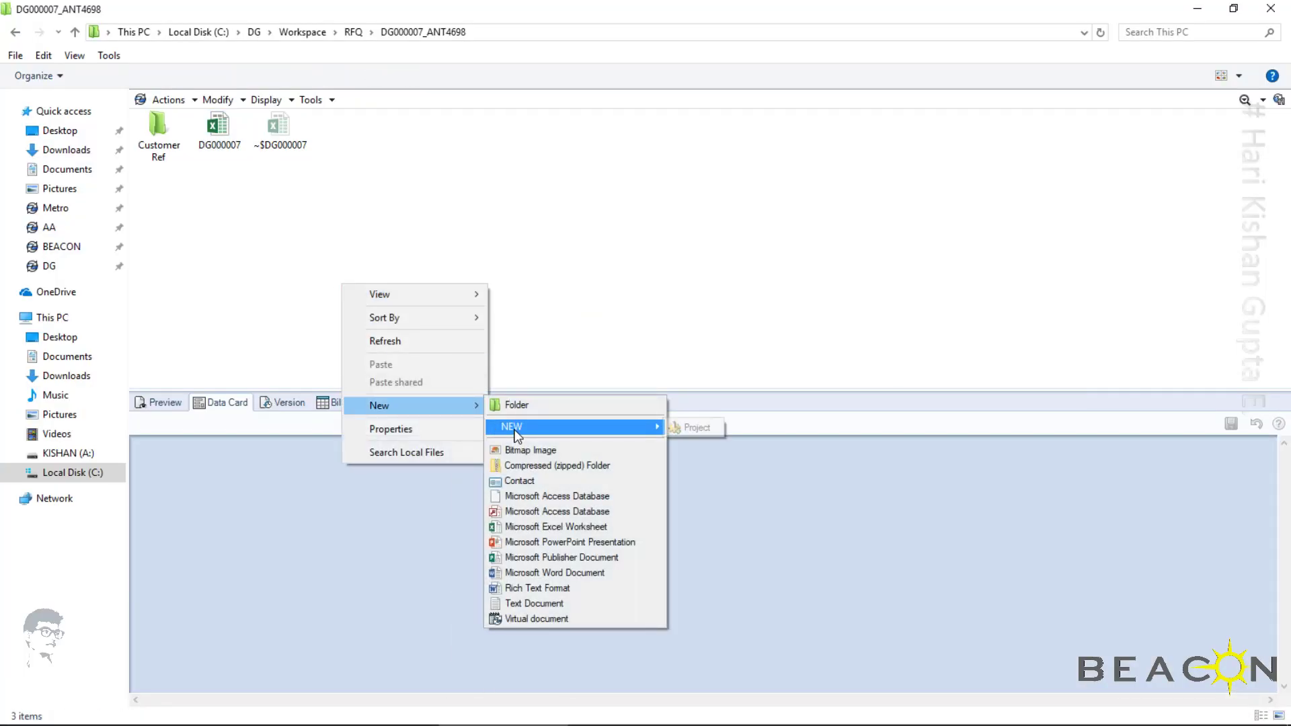
click(553, 527)
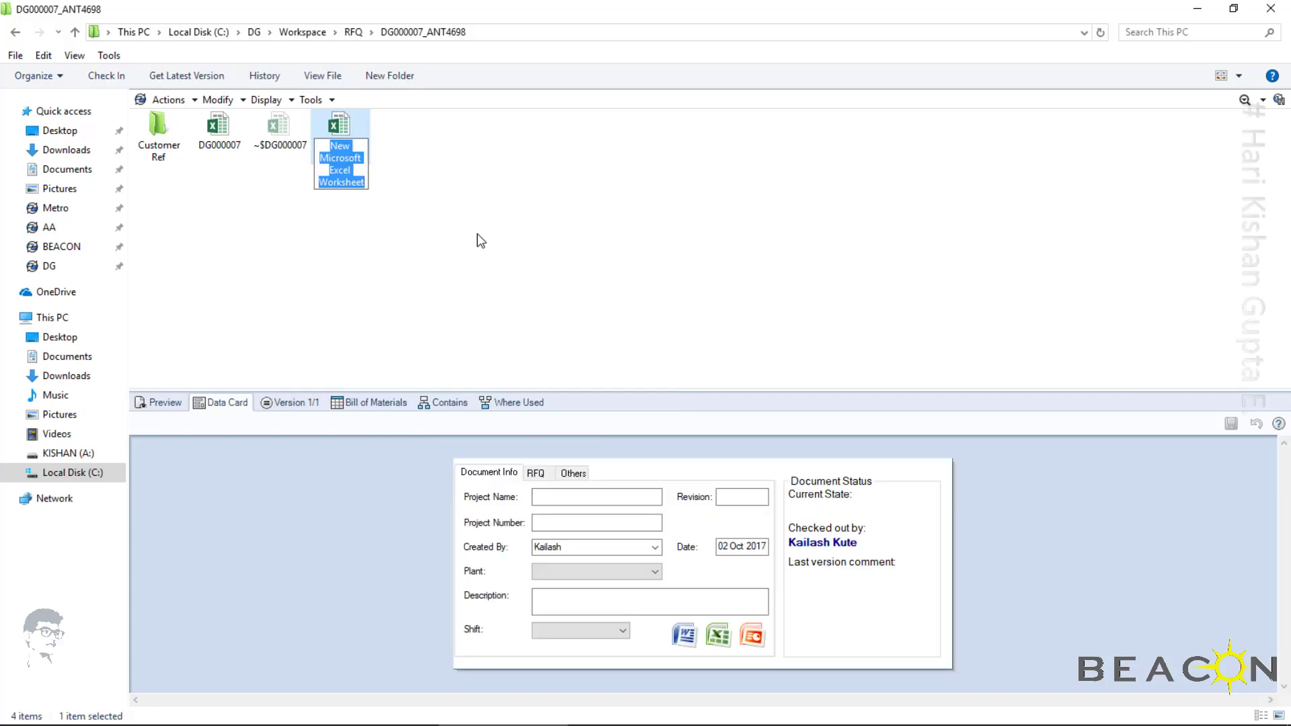
key(Return)
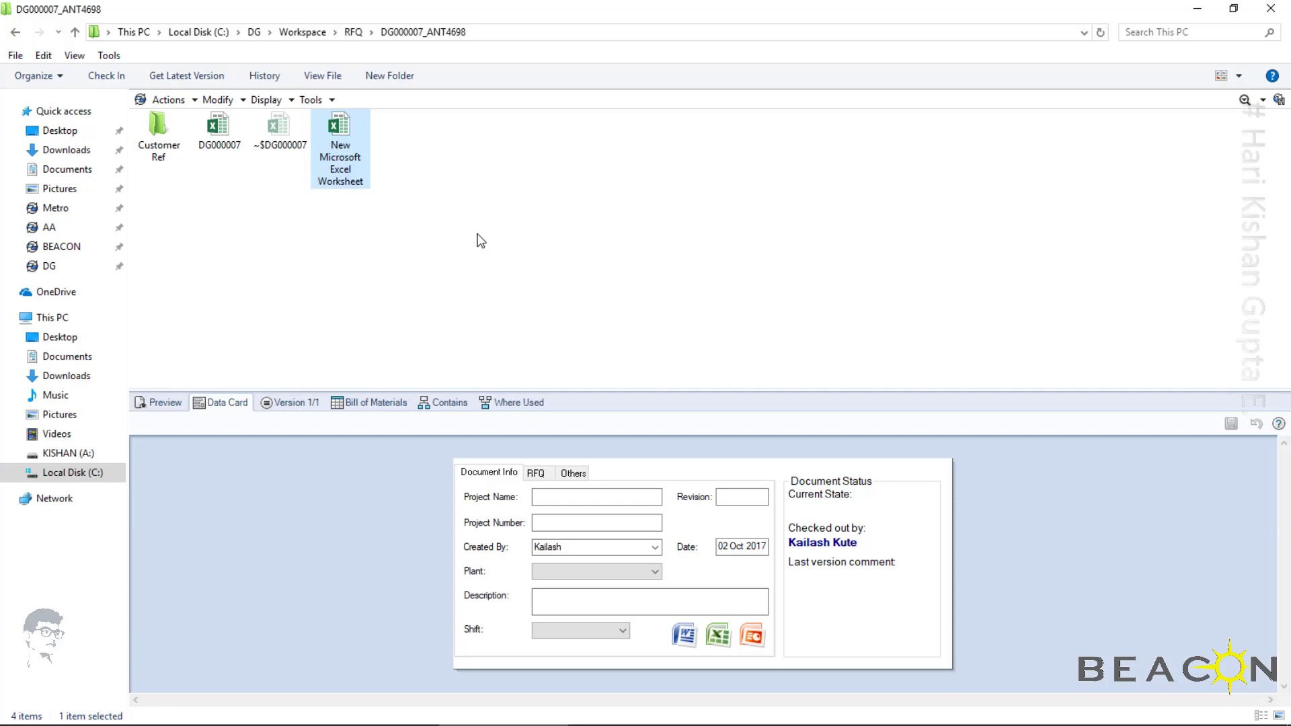
Refresh the folder listing and delete the New Microsoft Excel Worksheet file
right_click(476, 234)
click(527, 293)
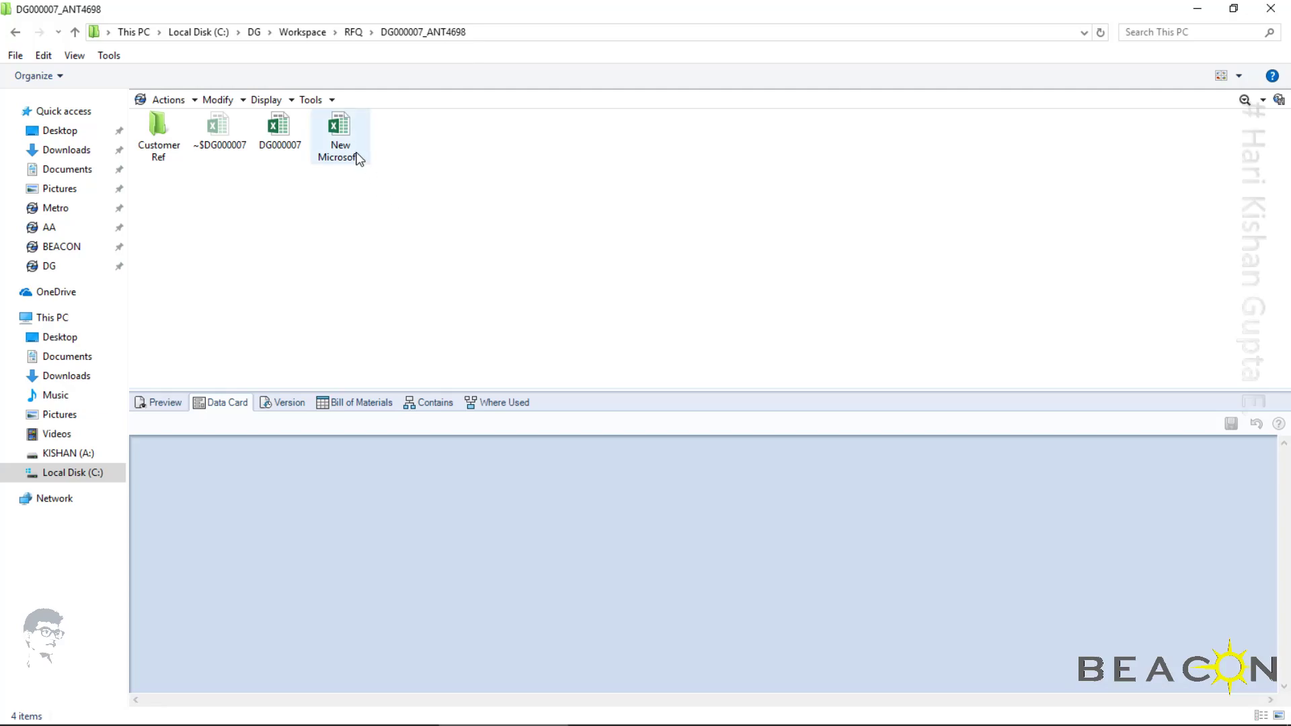
click(340, 141)
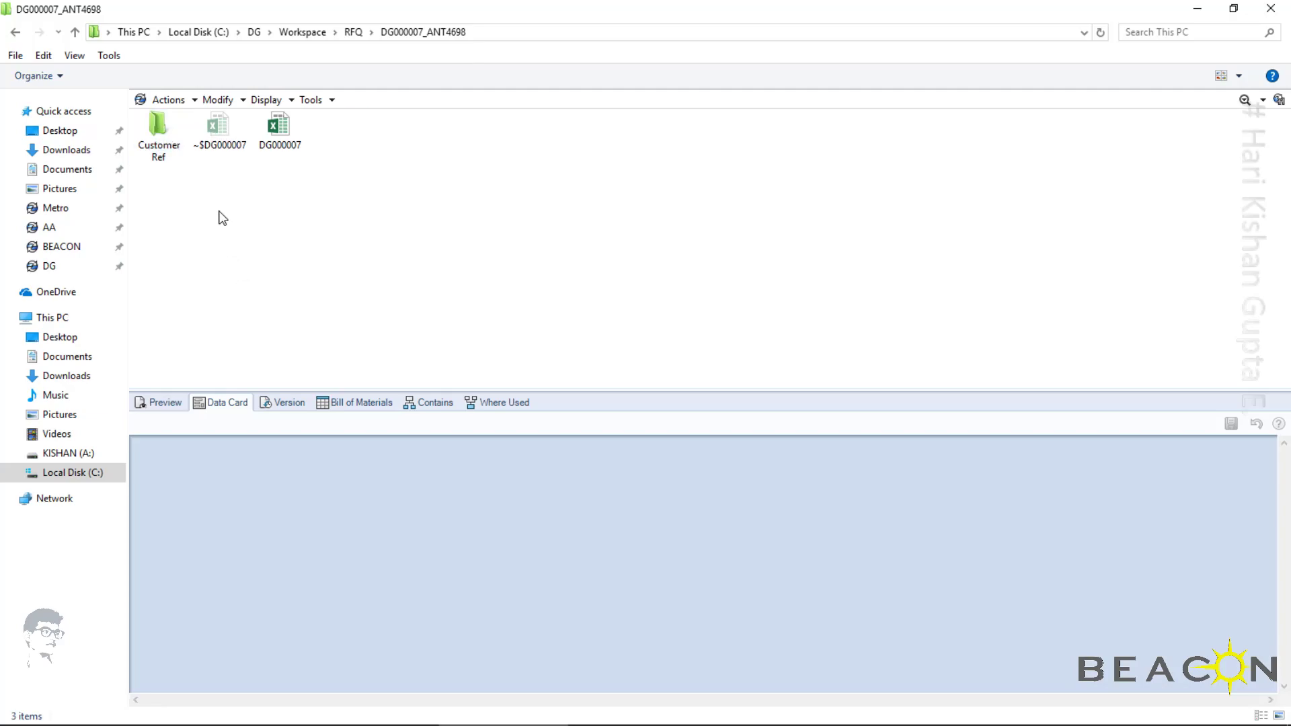
Close the DG000007 workbook without saving changes and refresh the vault folder listing
click(632, 713)
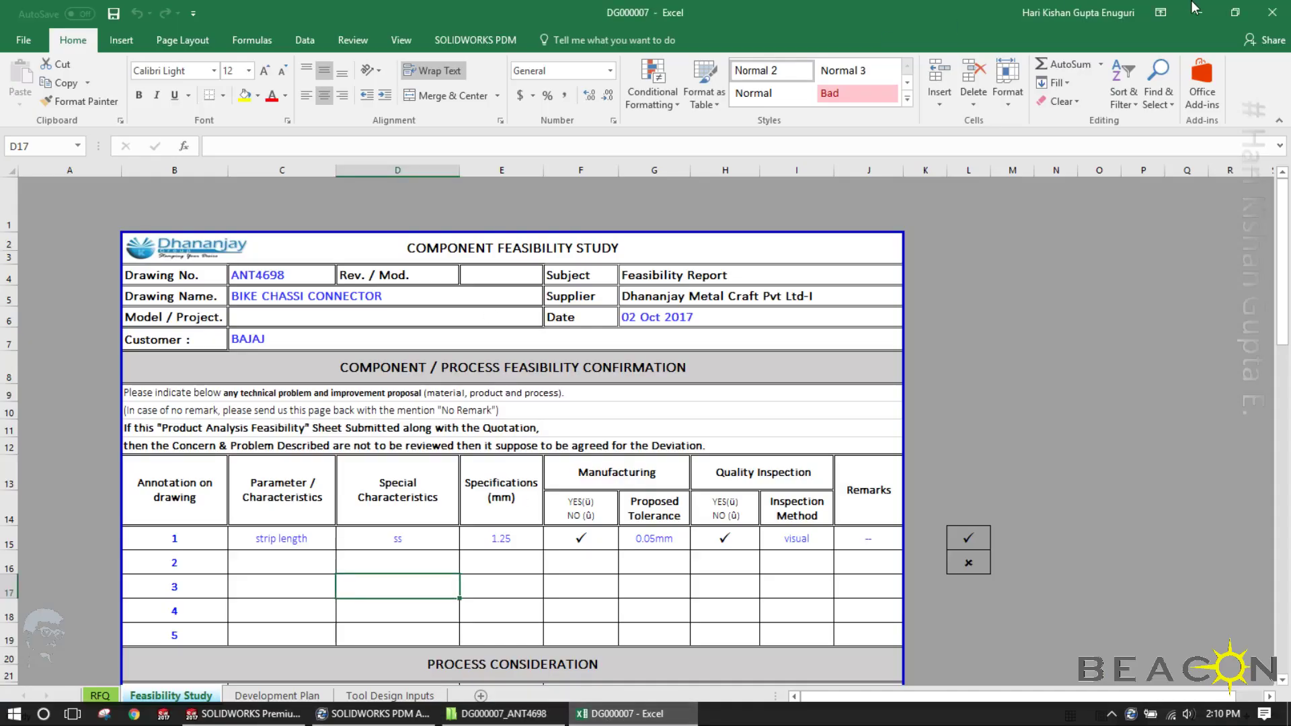
click(1273, 12)
click(644, 388)
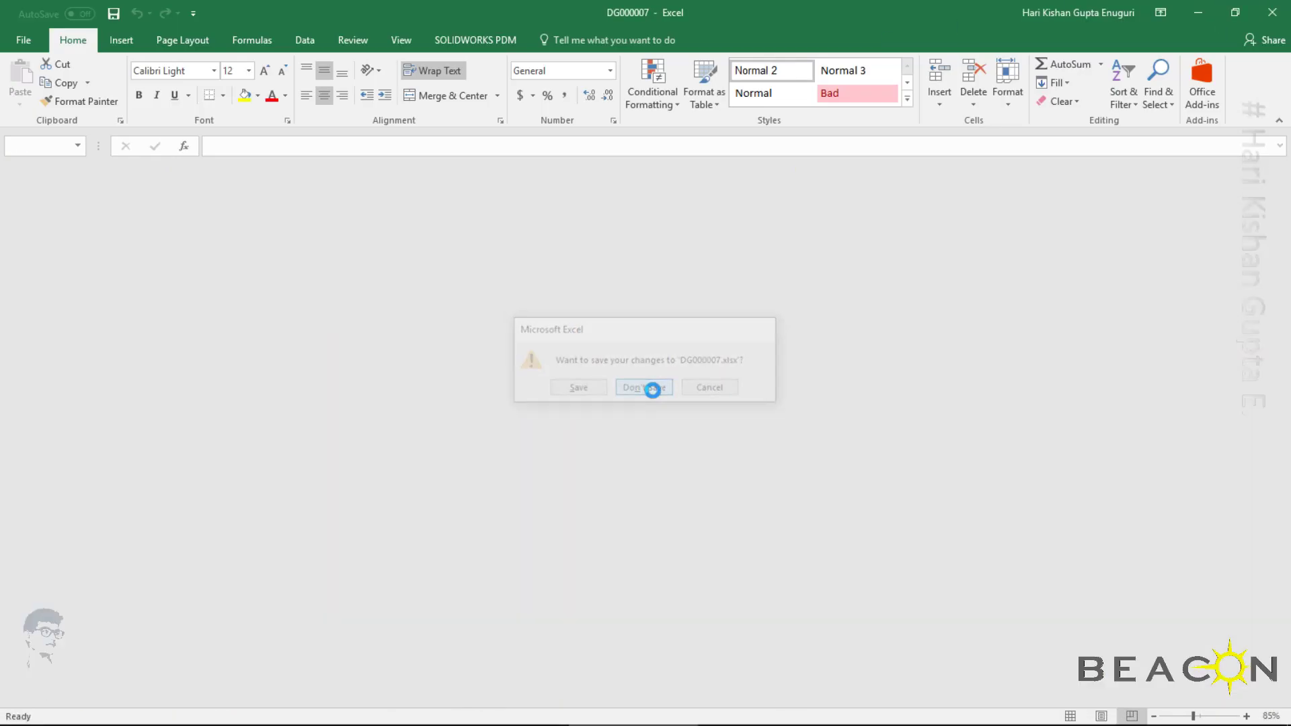
right_click(388, 253)
click(449, 306)
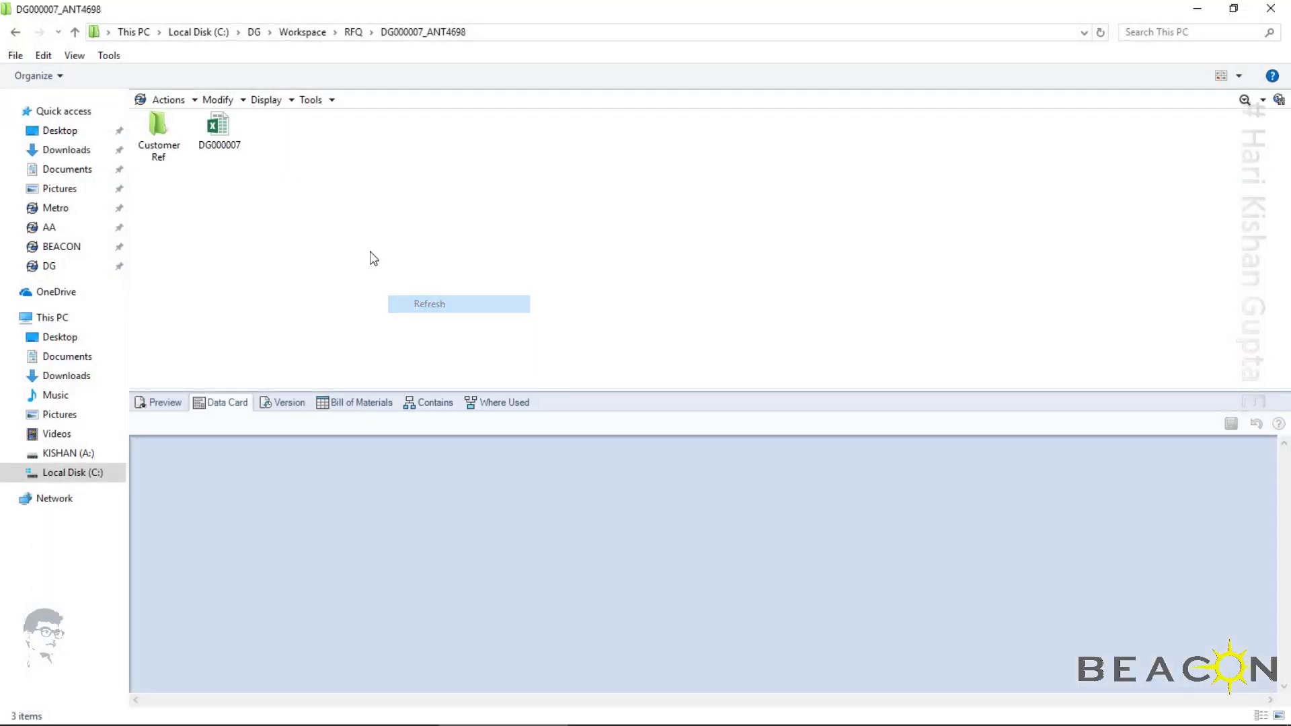
Check in the DG000007 workbook without adding a comment
click(219, 145)
click(106, 75)
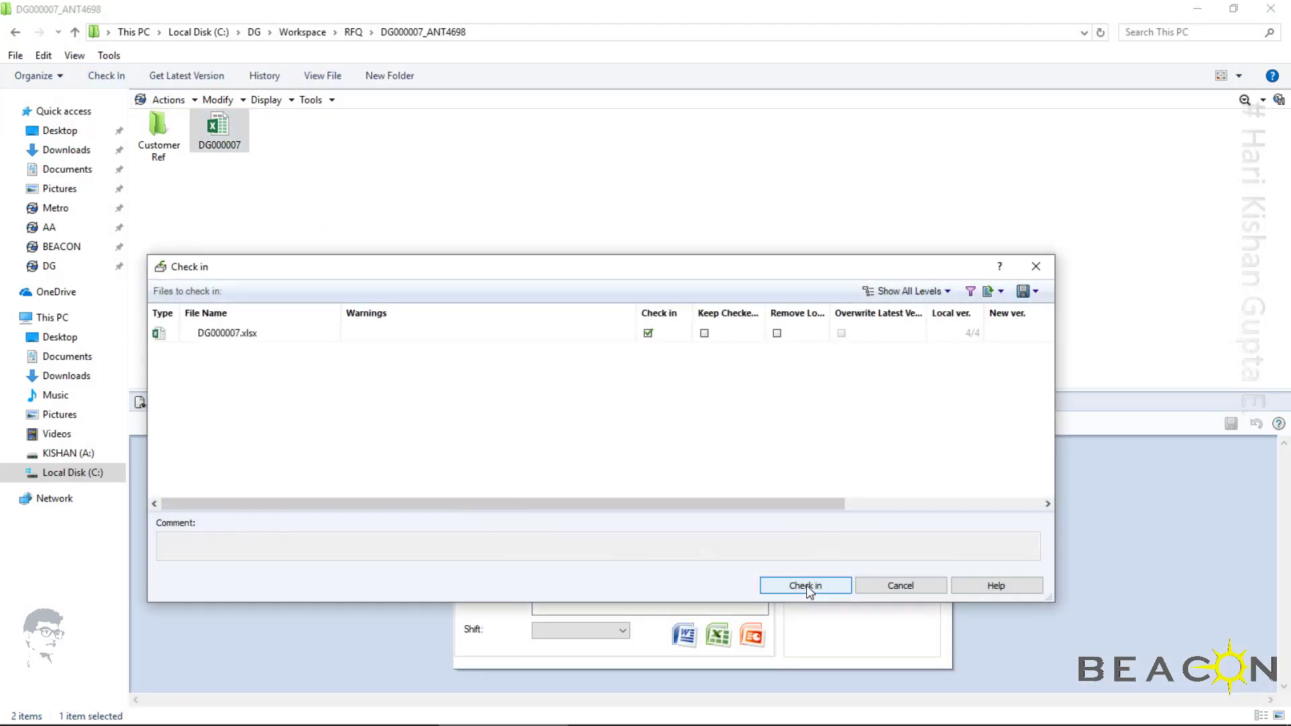
click(806, 585)
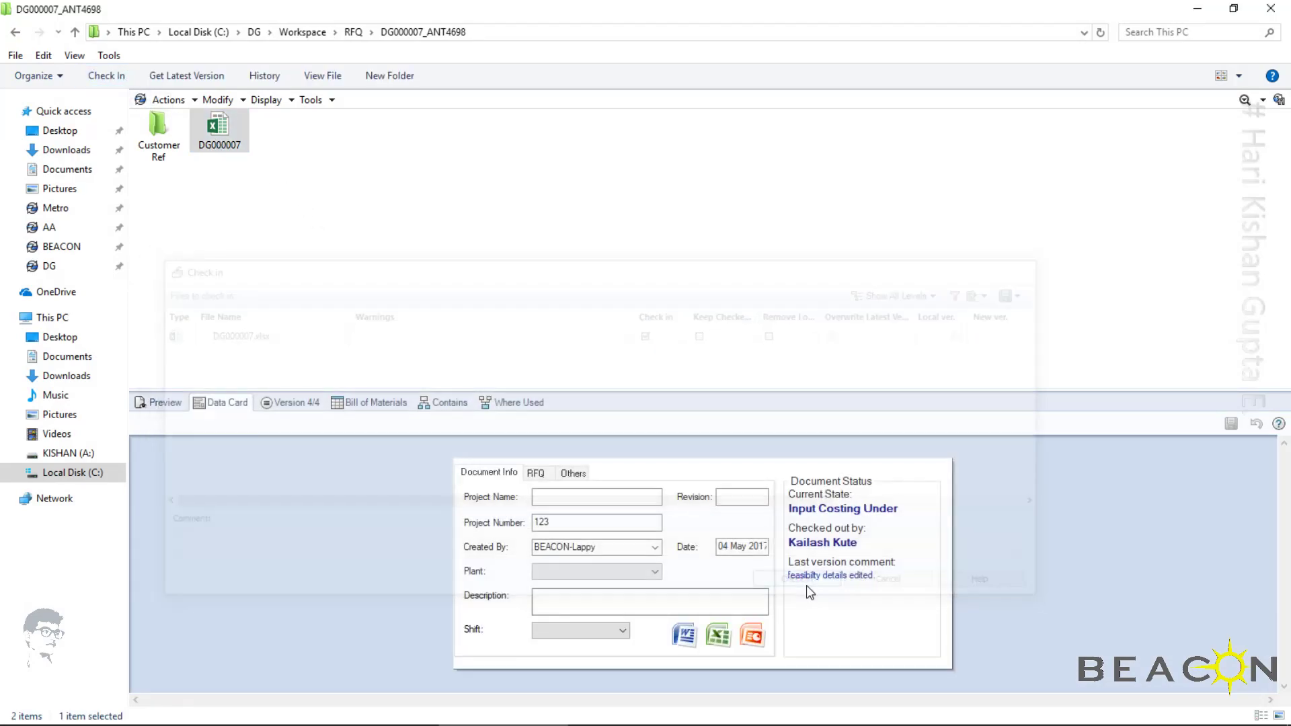
Enter "sd.am/xax/x./x" in cell A1 of the New Microsoft Excel Worksheet in the Customer Ref folder, saving and closing the workbook
click(172, 157)
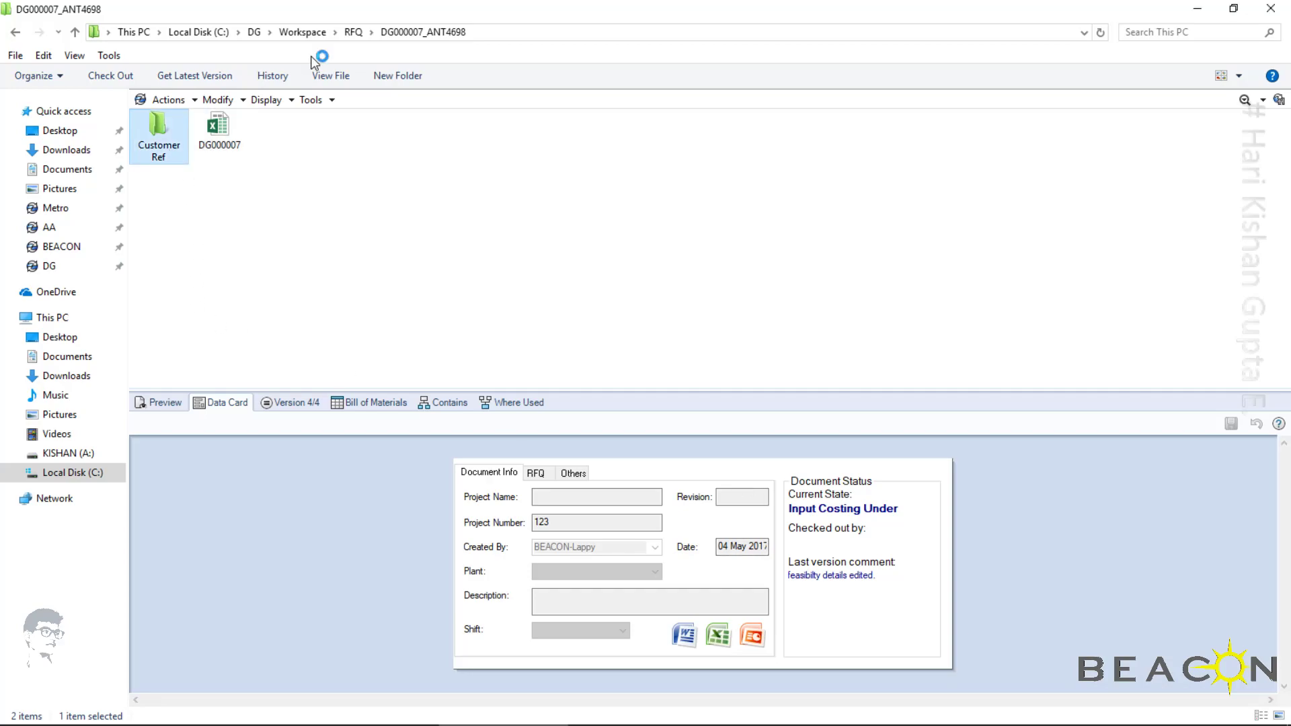
double_click(172, 157)
click(219, 148)
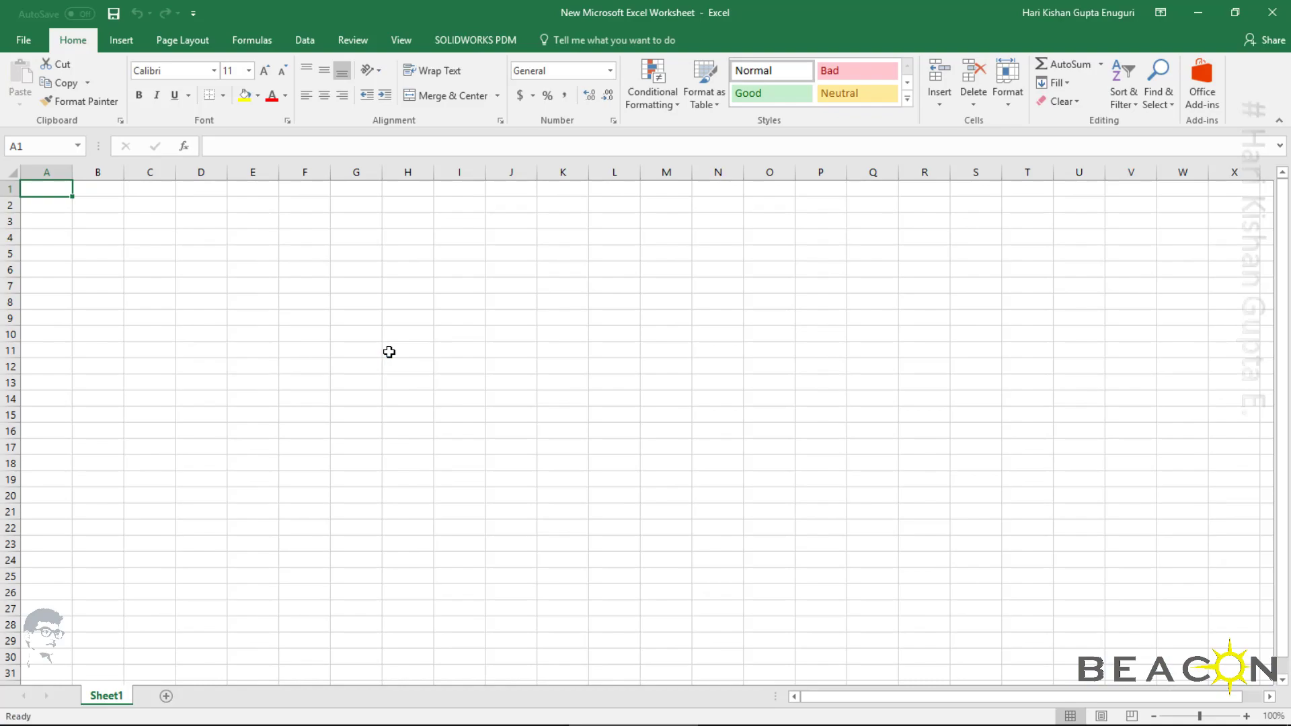
text(sd.am/xax/x./x)
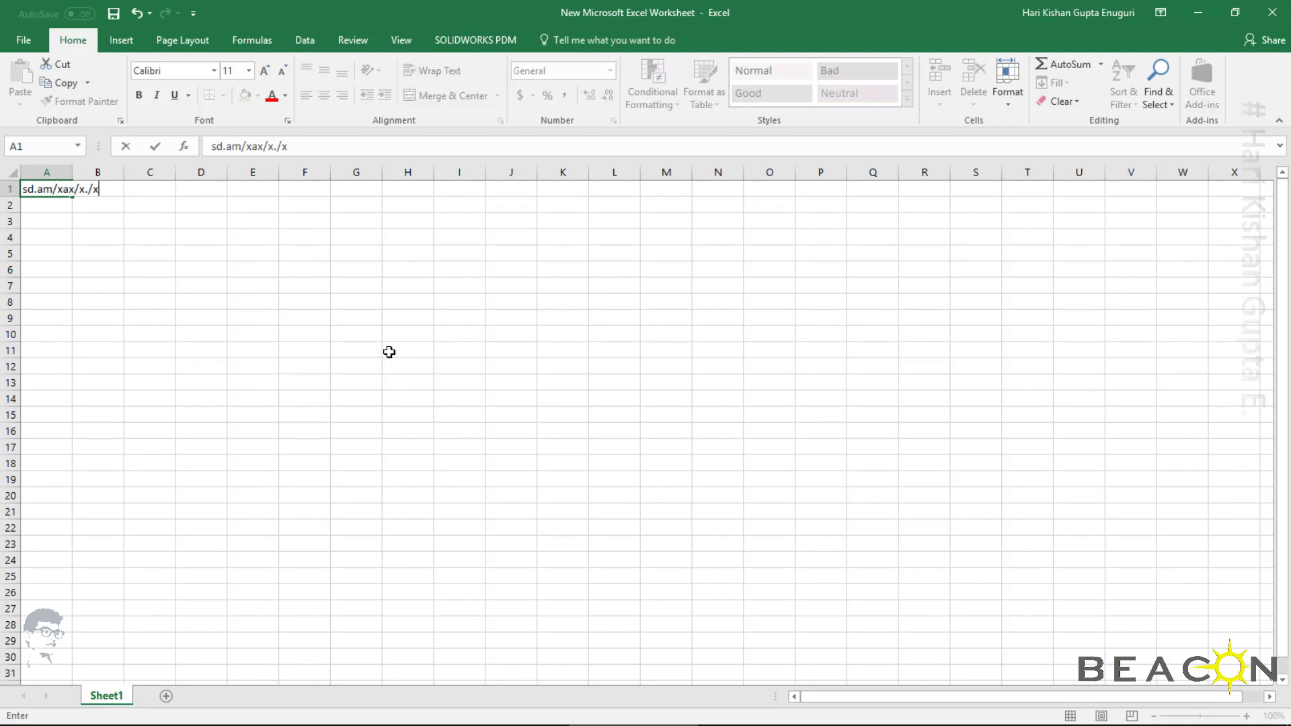
click(114, 13)
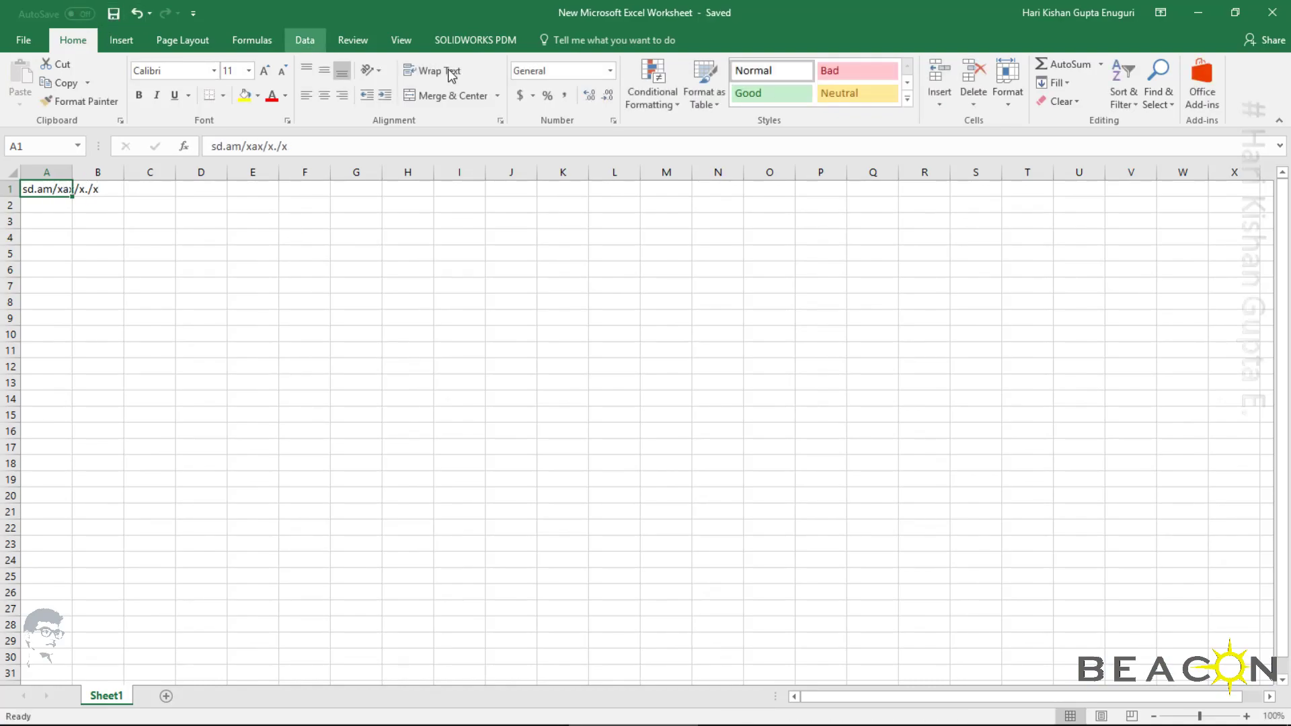
click(1272, 12)
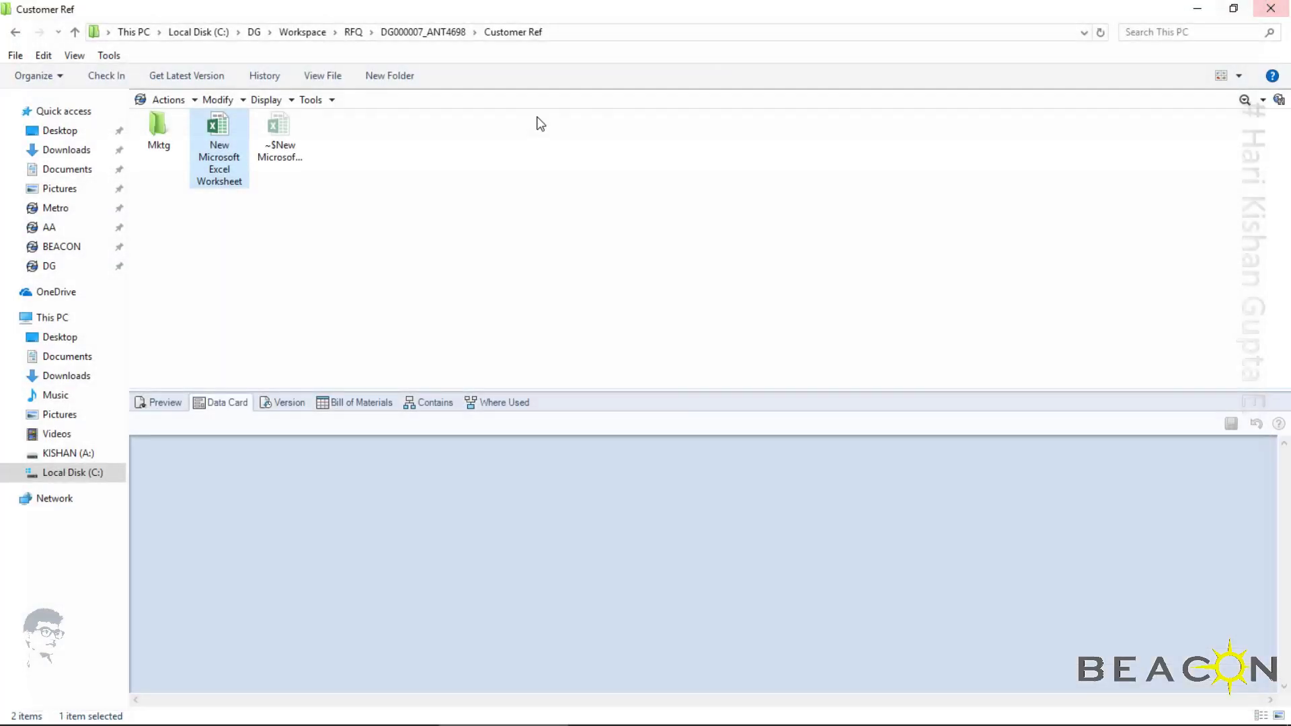
Refresh the Customer Ref folder and rename the New Microsoft Excel Worksheet file as "DG0000007 Input Costing"
right_click(303, 245)
click(380, 297)
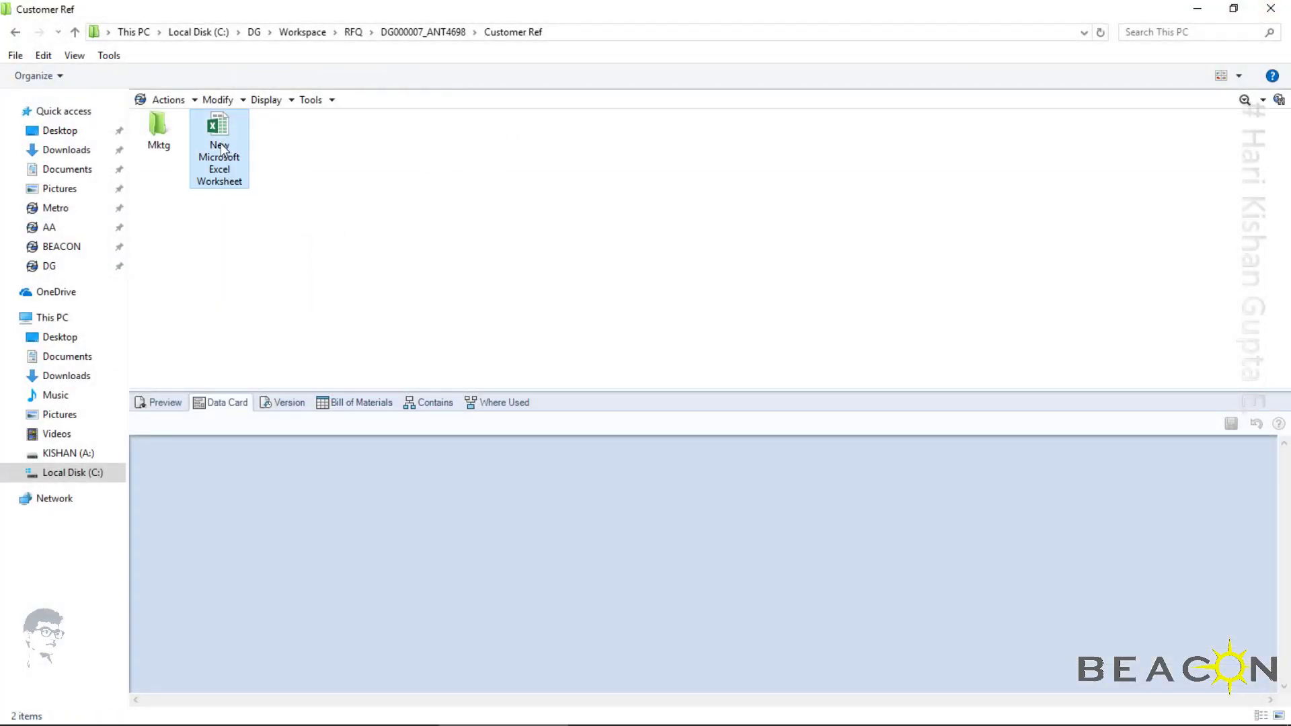
right_click(222, 148)
click(326, 539)
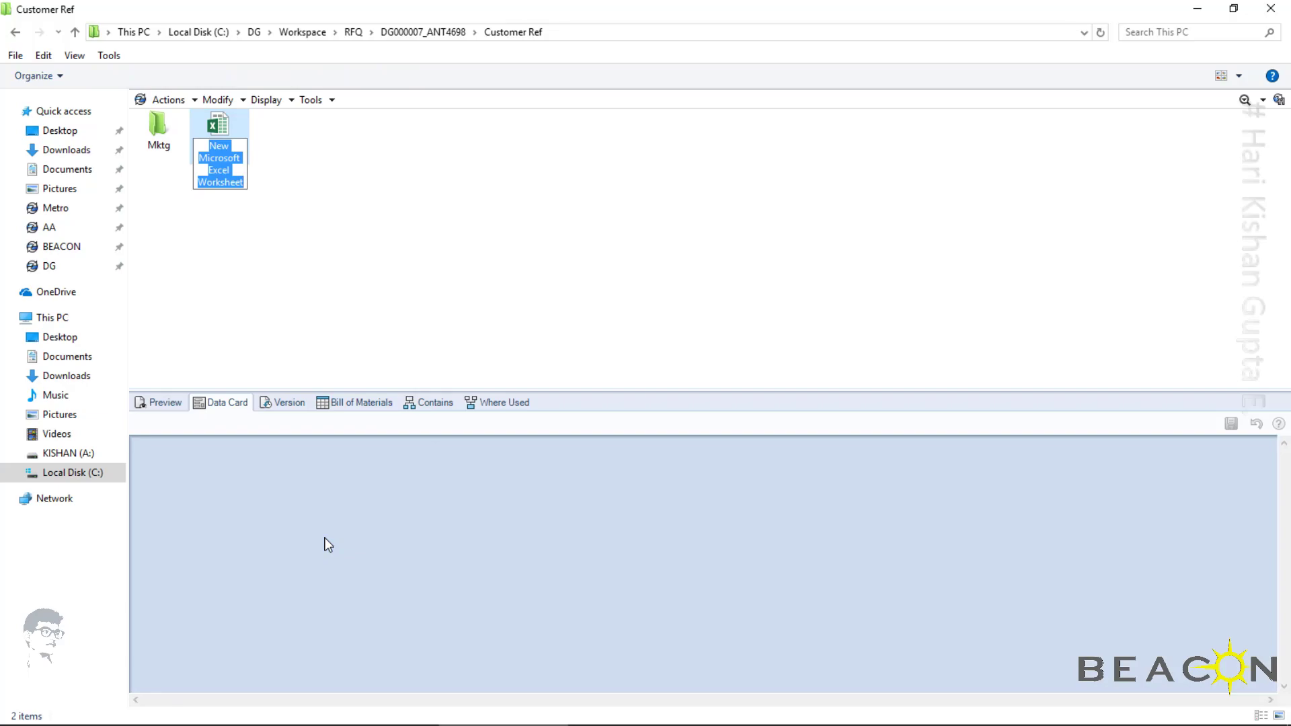
text(DG000)
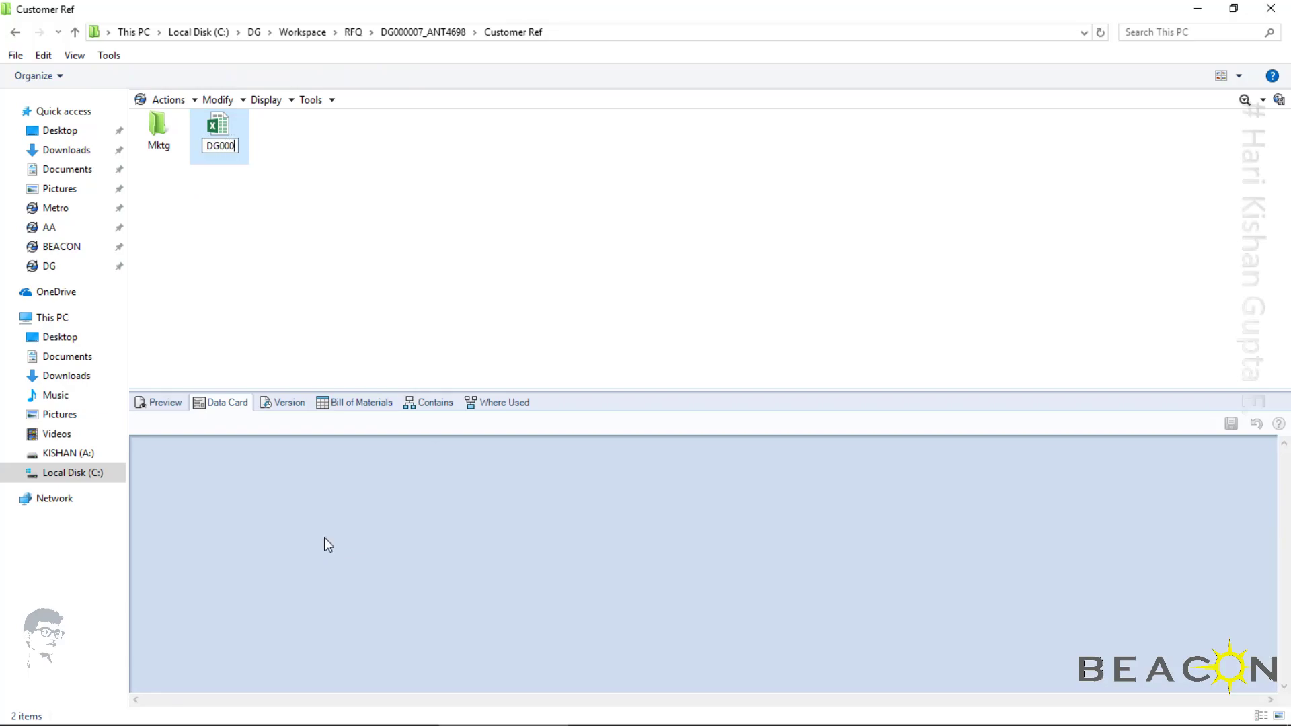
text(000)
text(7 Input Costing)
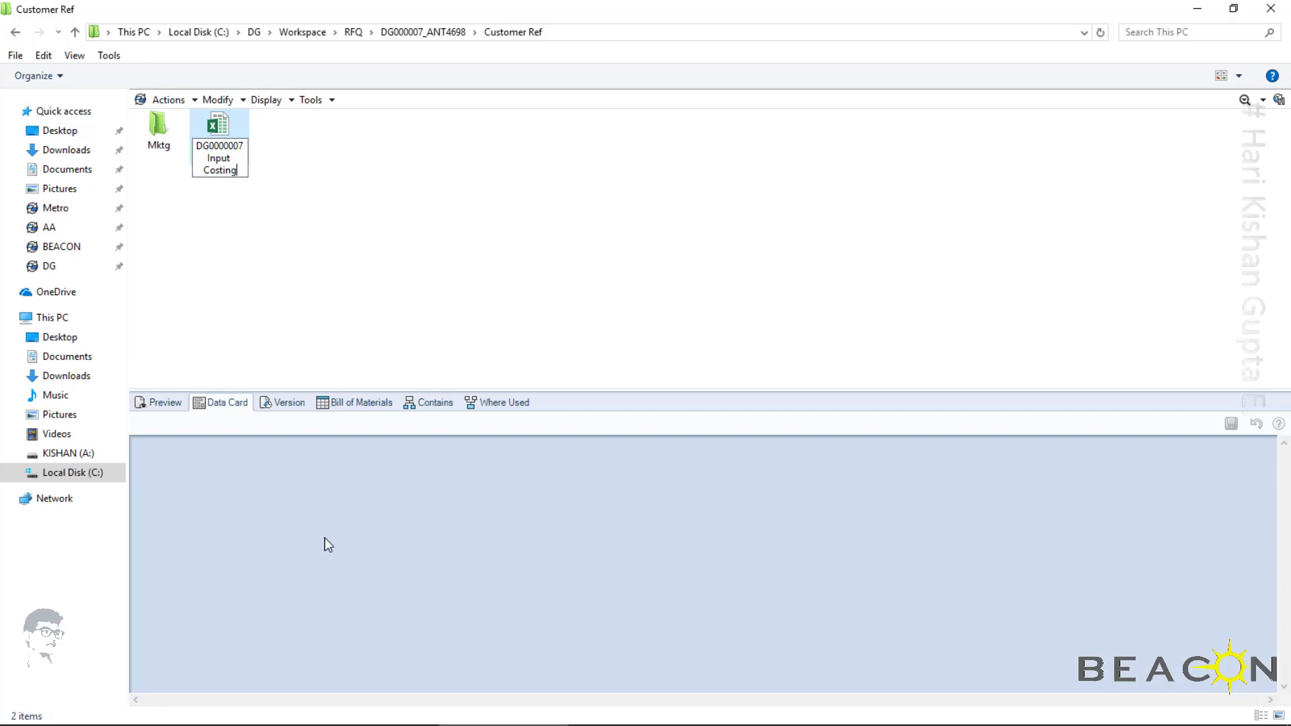
key(Return)
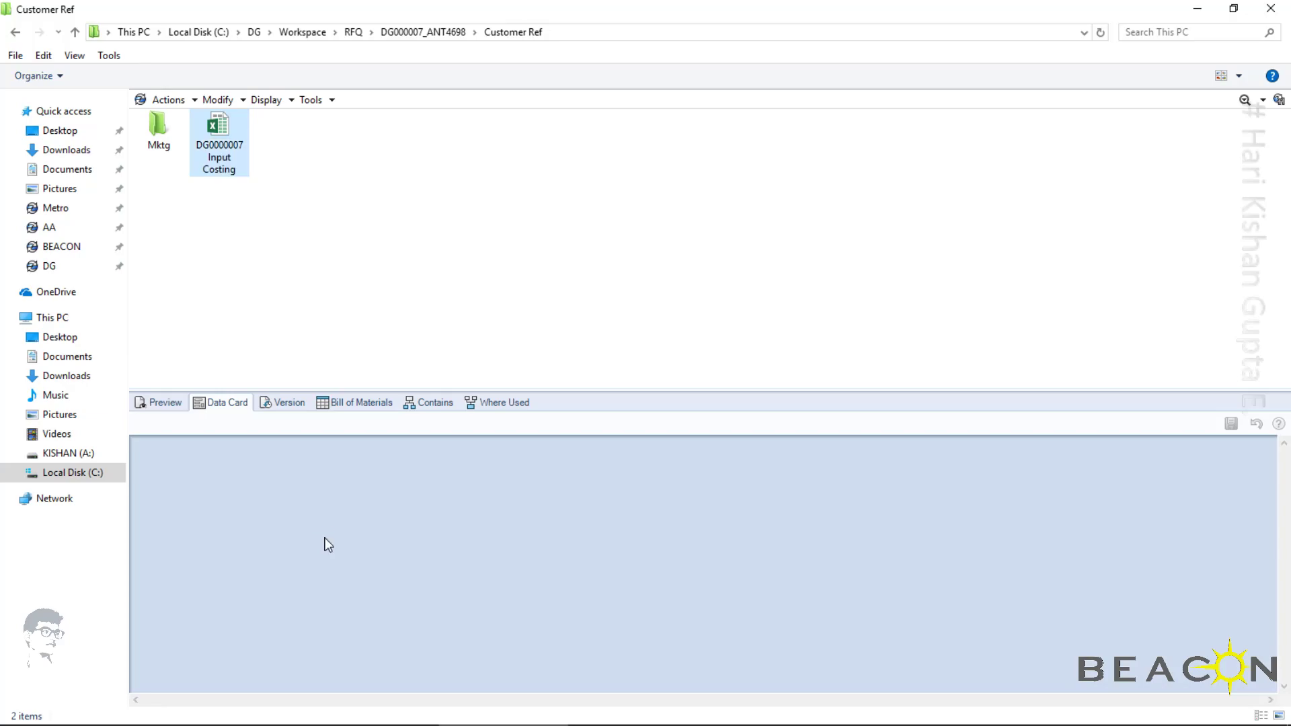
Check in the DG0000007 Input Costing workbook with the comment "Input Costing Report."
click(224, 173)
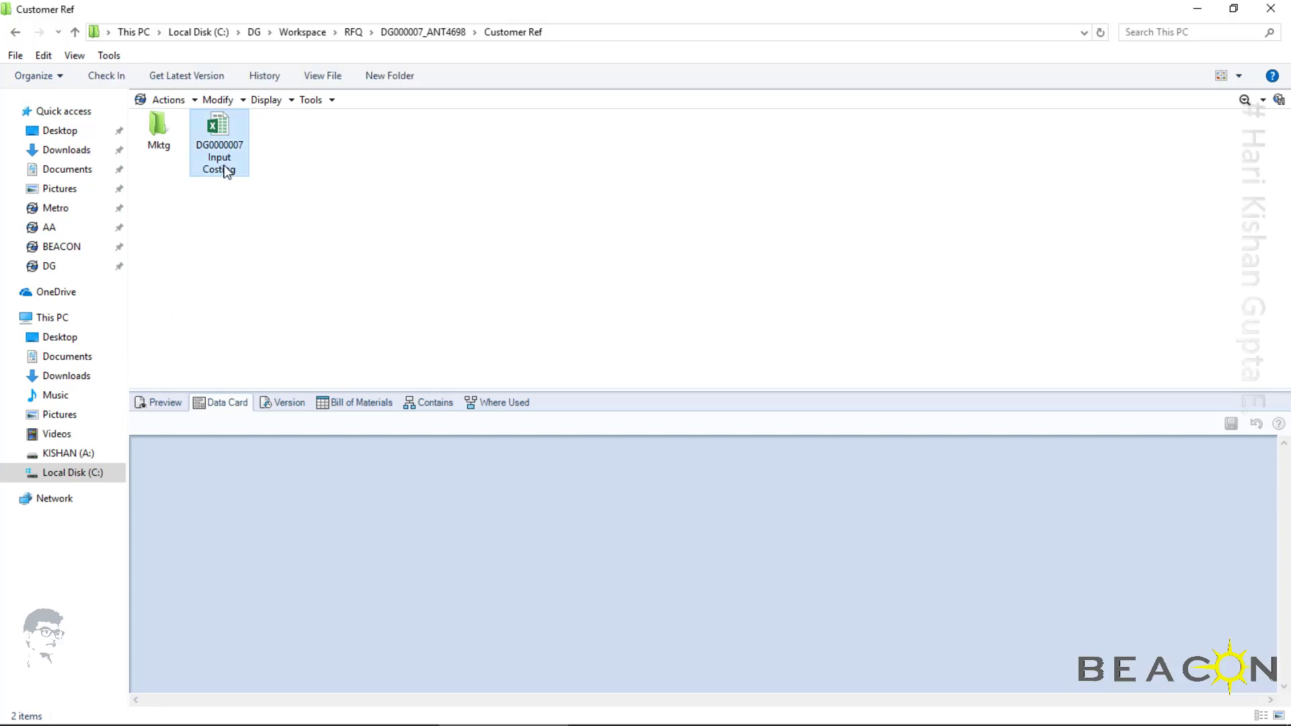
click(105, 74)
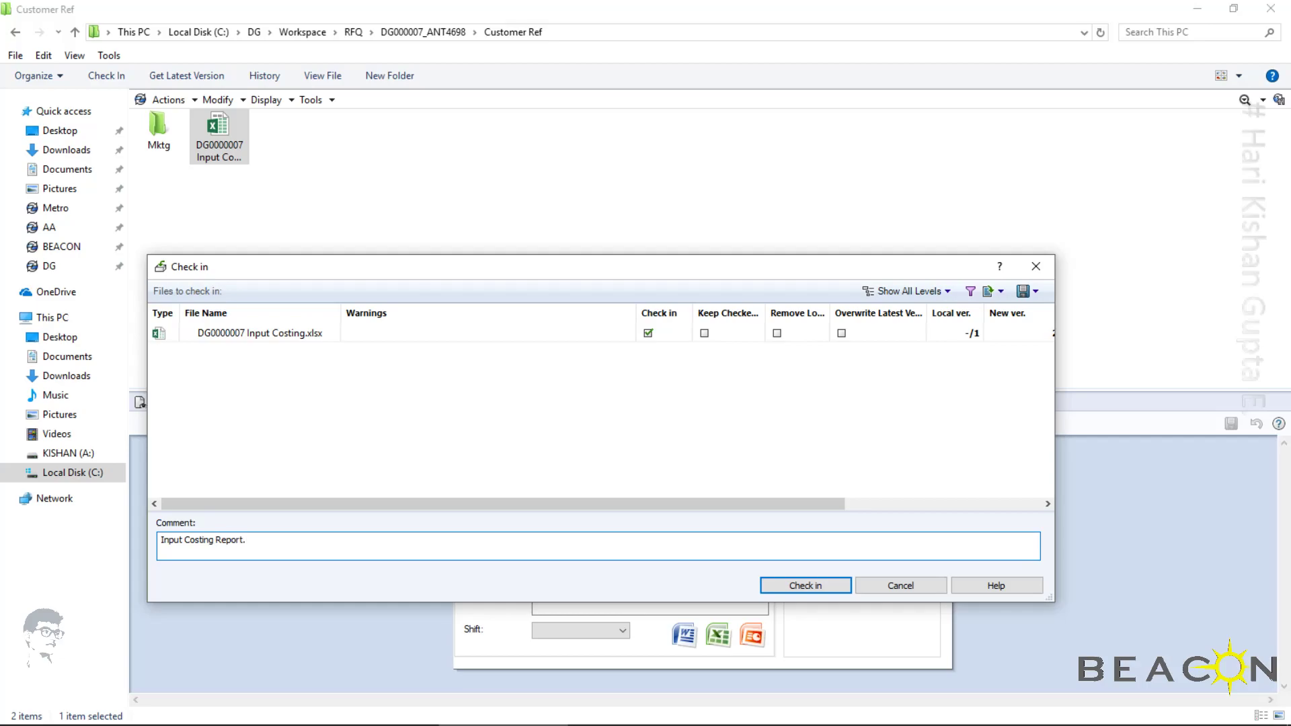
click(805, 585)
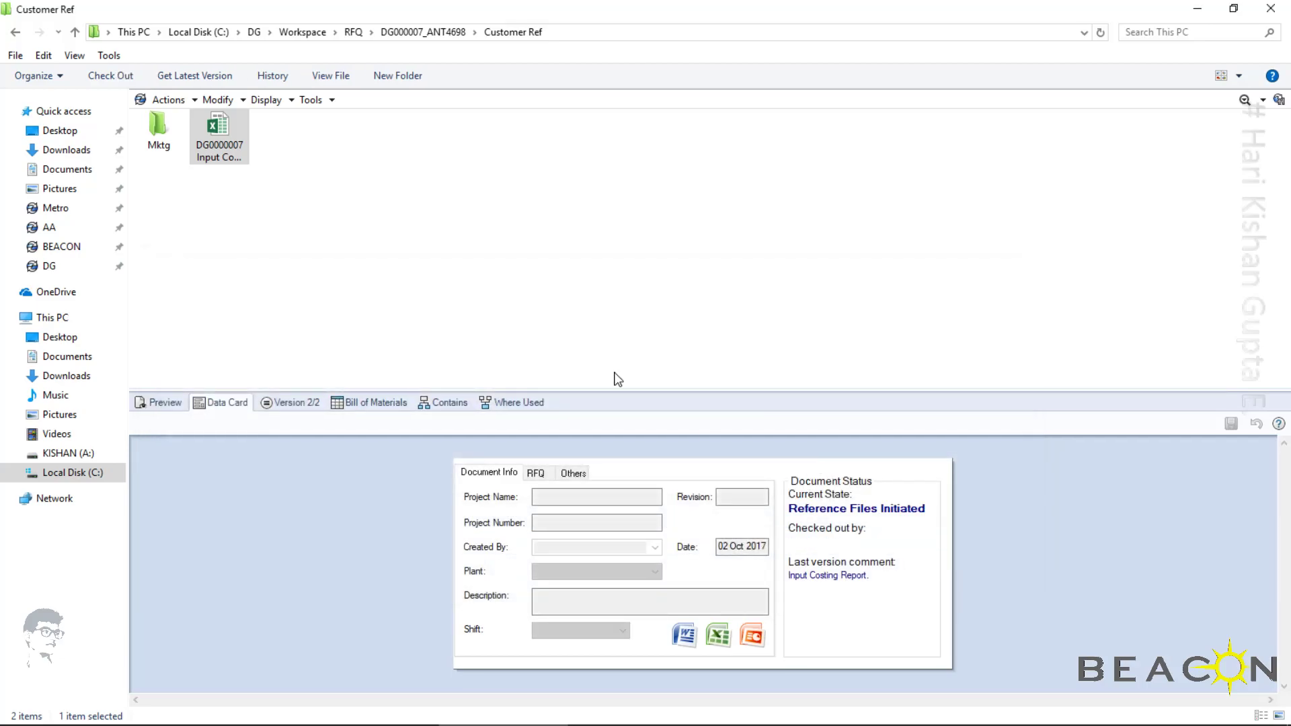
click(382, 280)
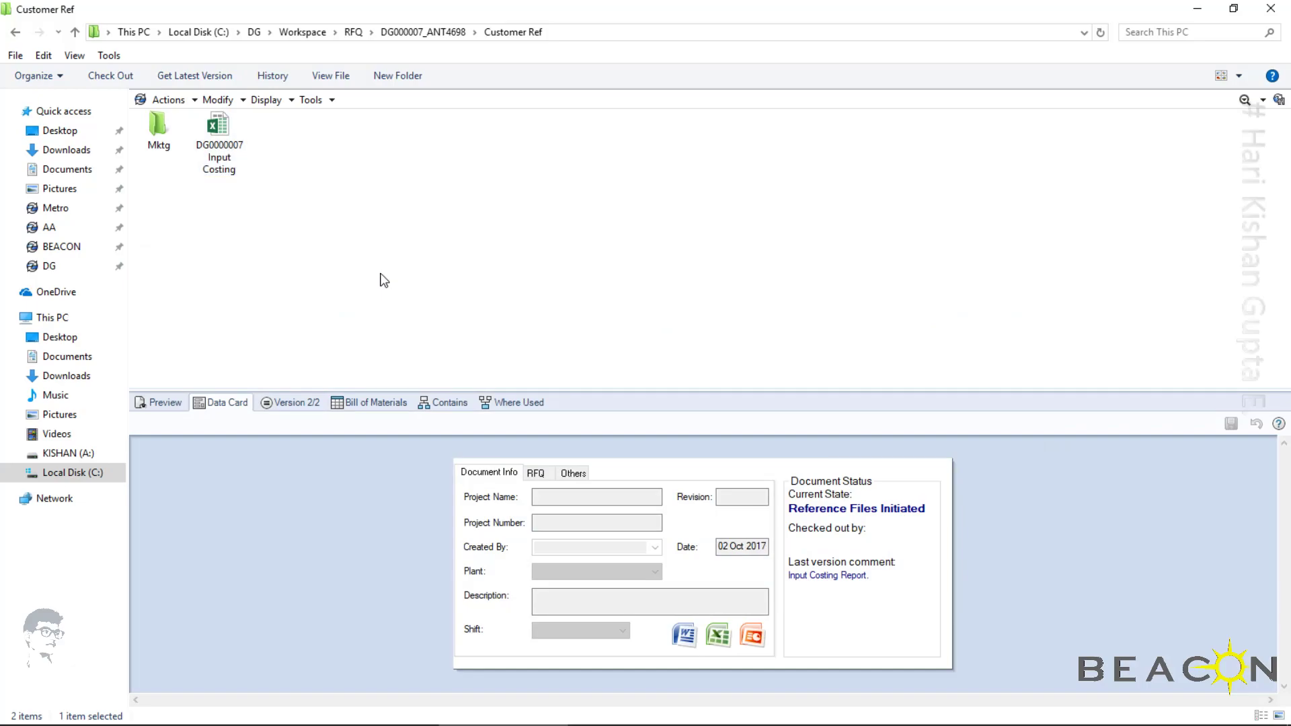
Show the Customer Ref folder as Details and review the history of the DG0000007 Input Costing file
click(1238, 76)
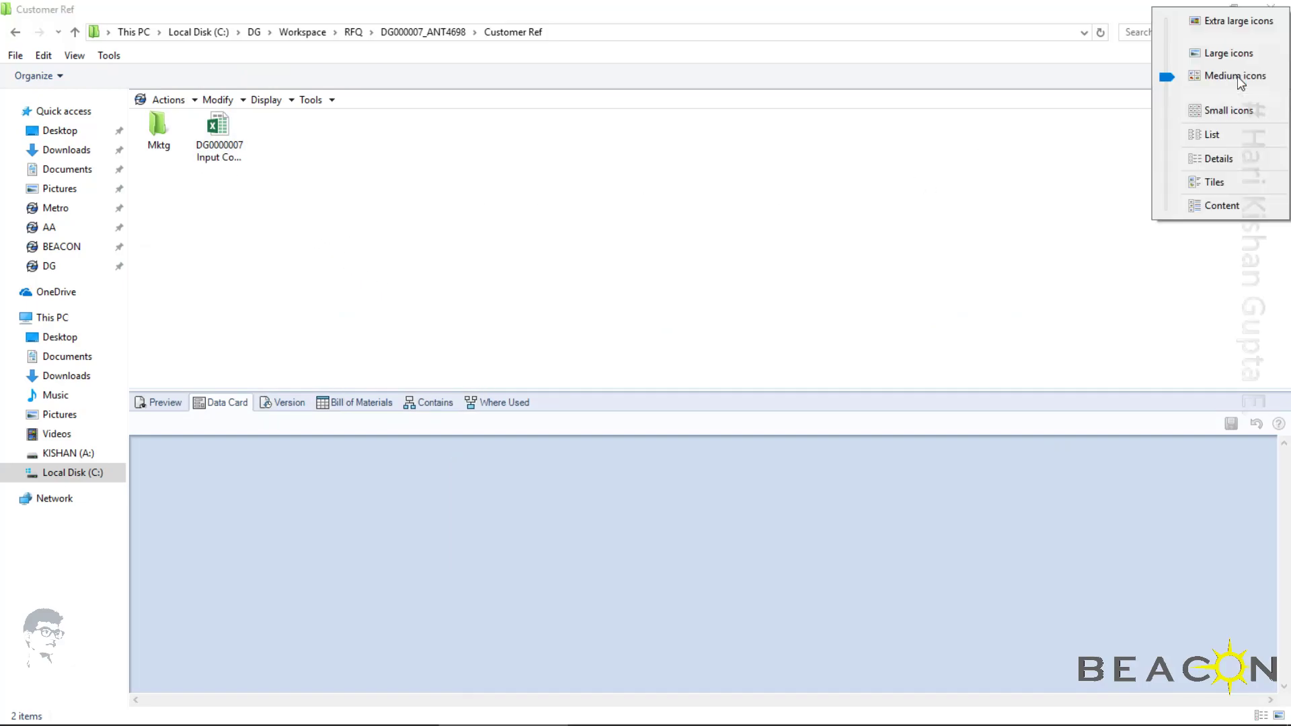
click(1218, 160)
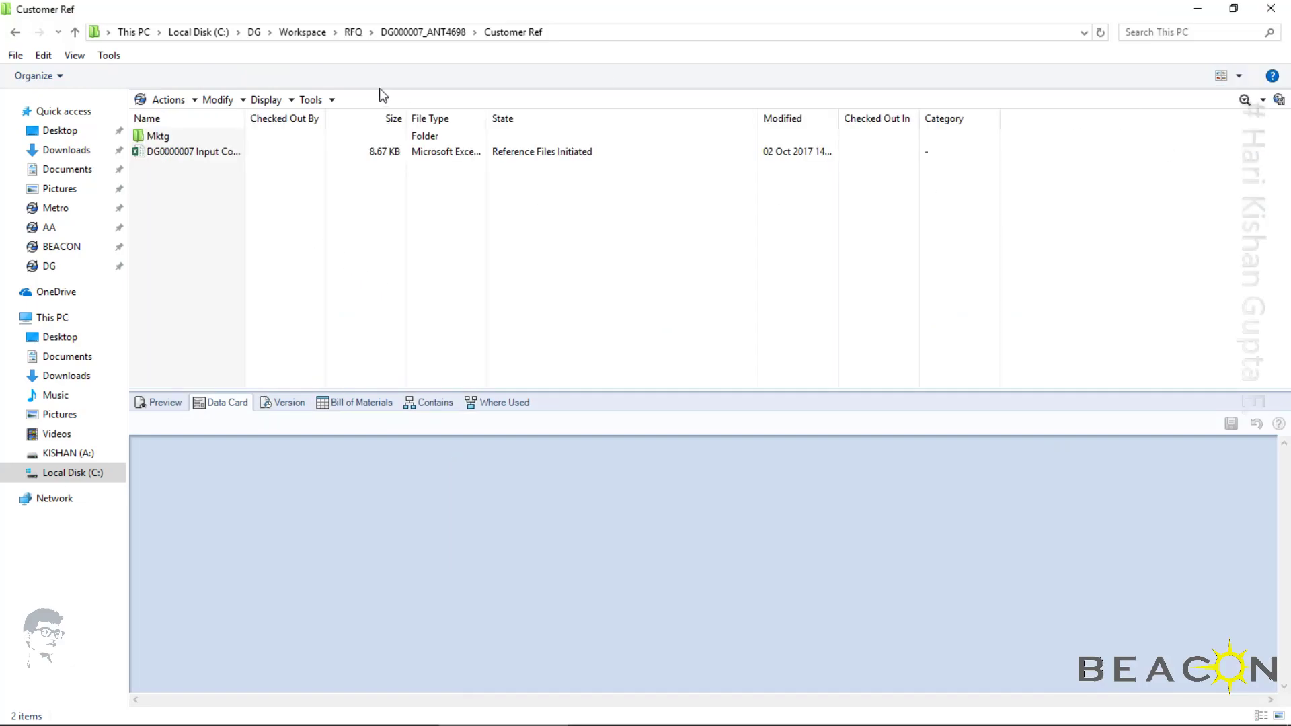
click(165, 152)
click(272, 80)
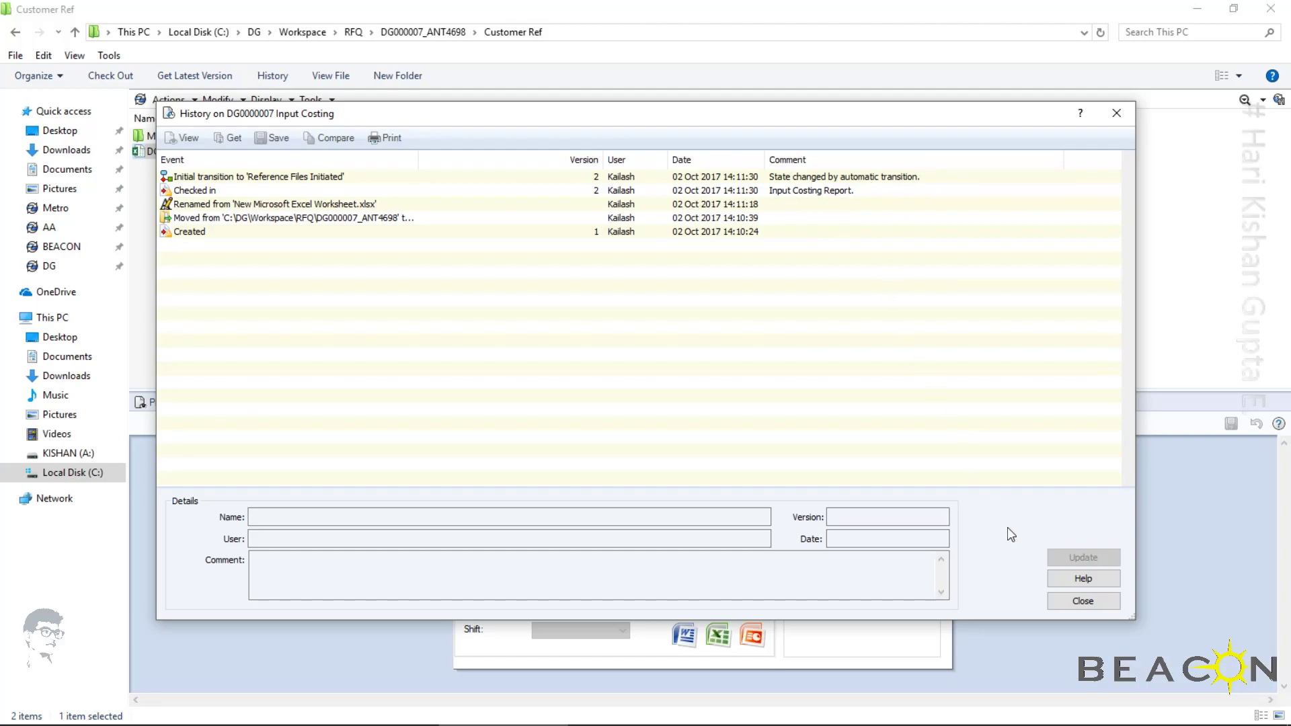
click(1082, 600)
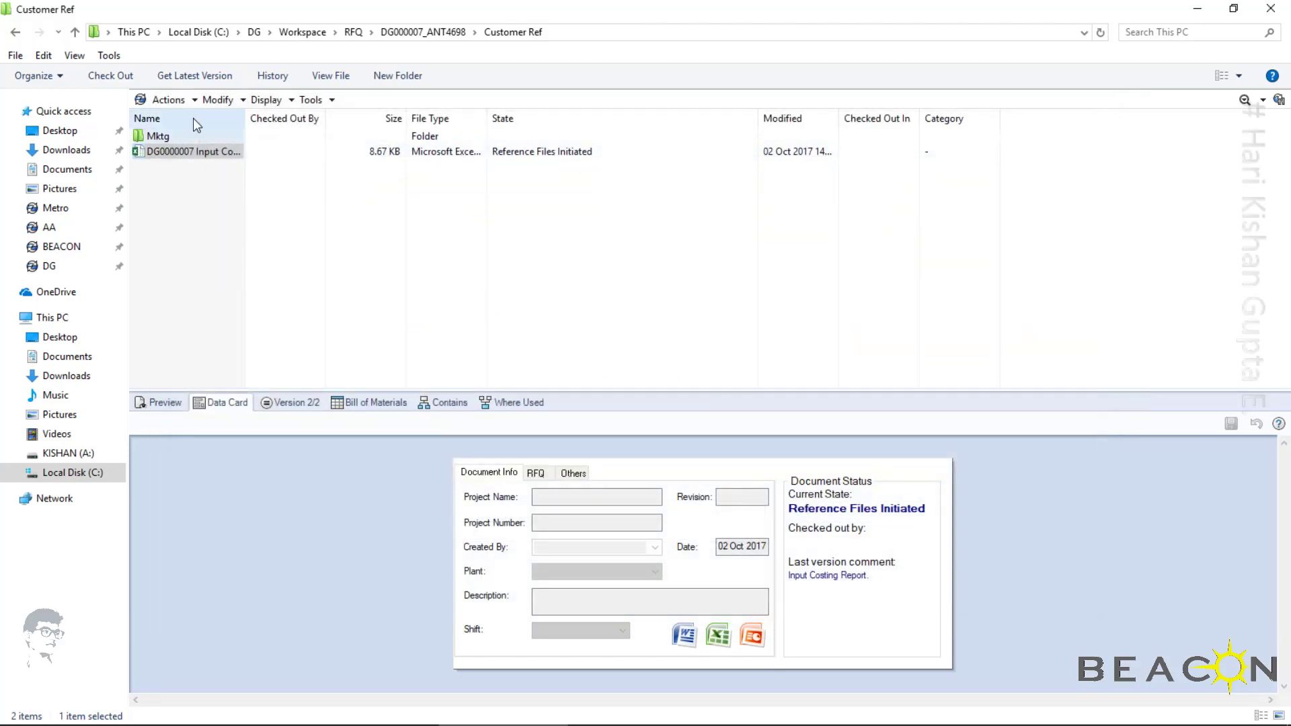
Run the "Costing is done" transition on DG000007 in the parent folder, with a comment beginning "costing is done, approx cost of one"
click(75, 32)
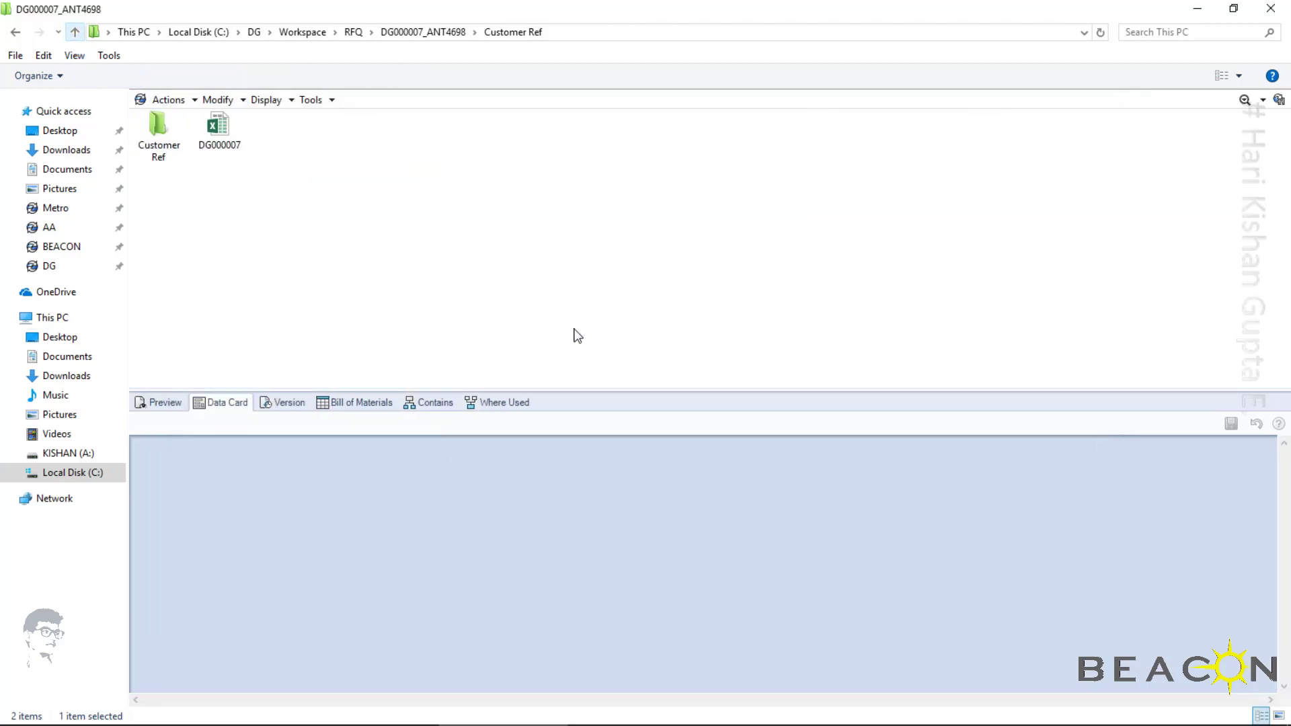
right_click(235, 131)
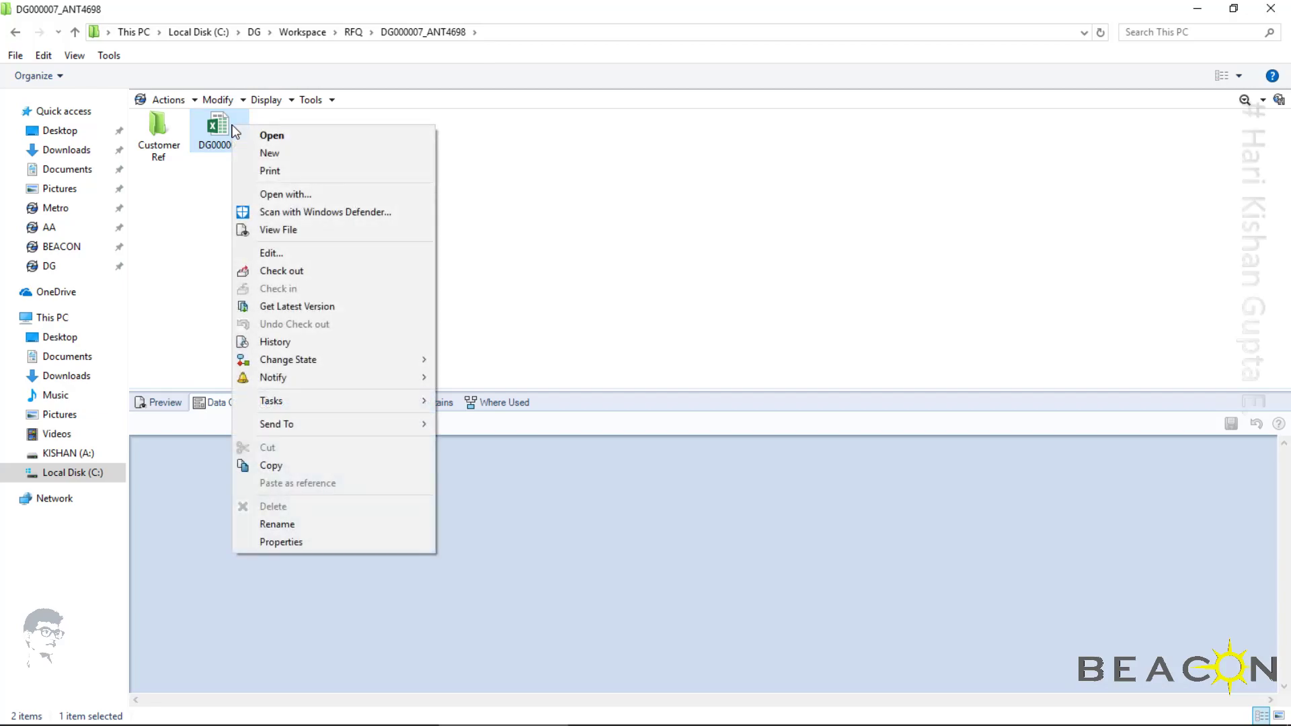
mouse_move(361, 358)
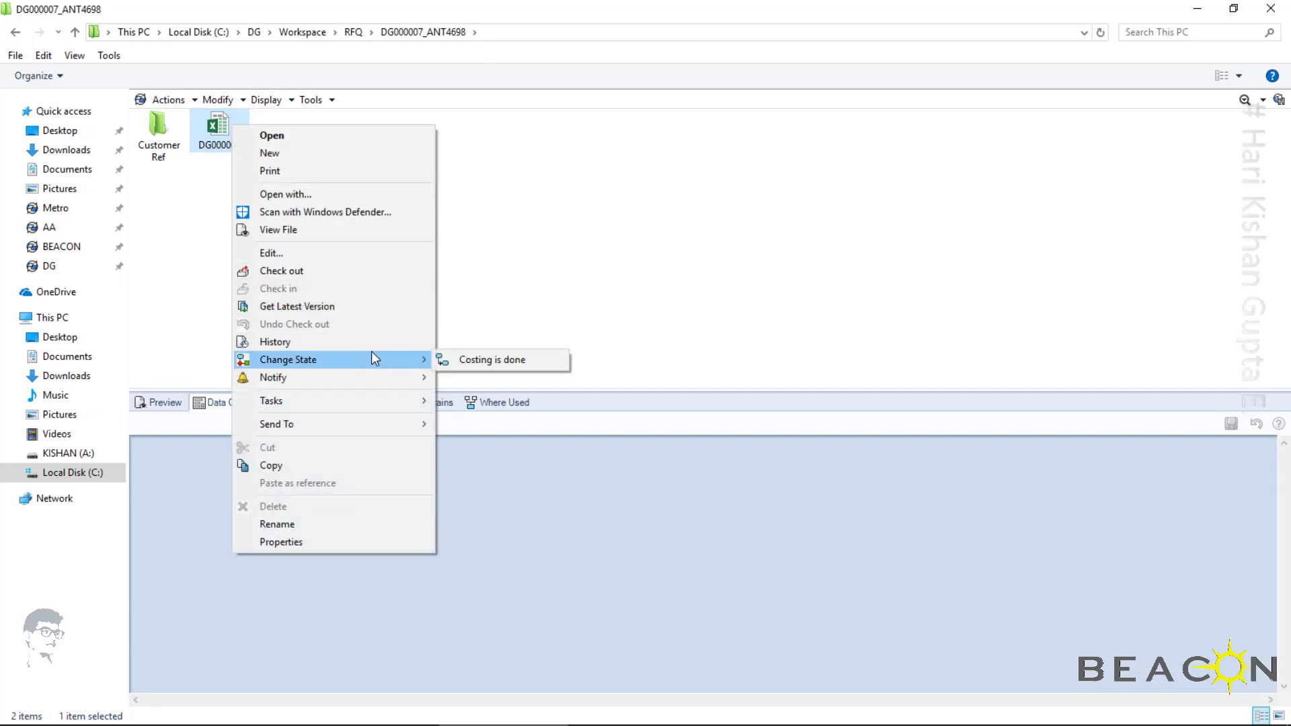
click(476, 361)
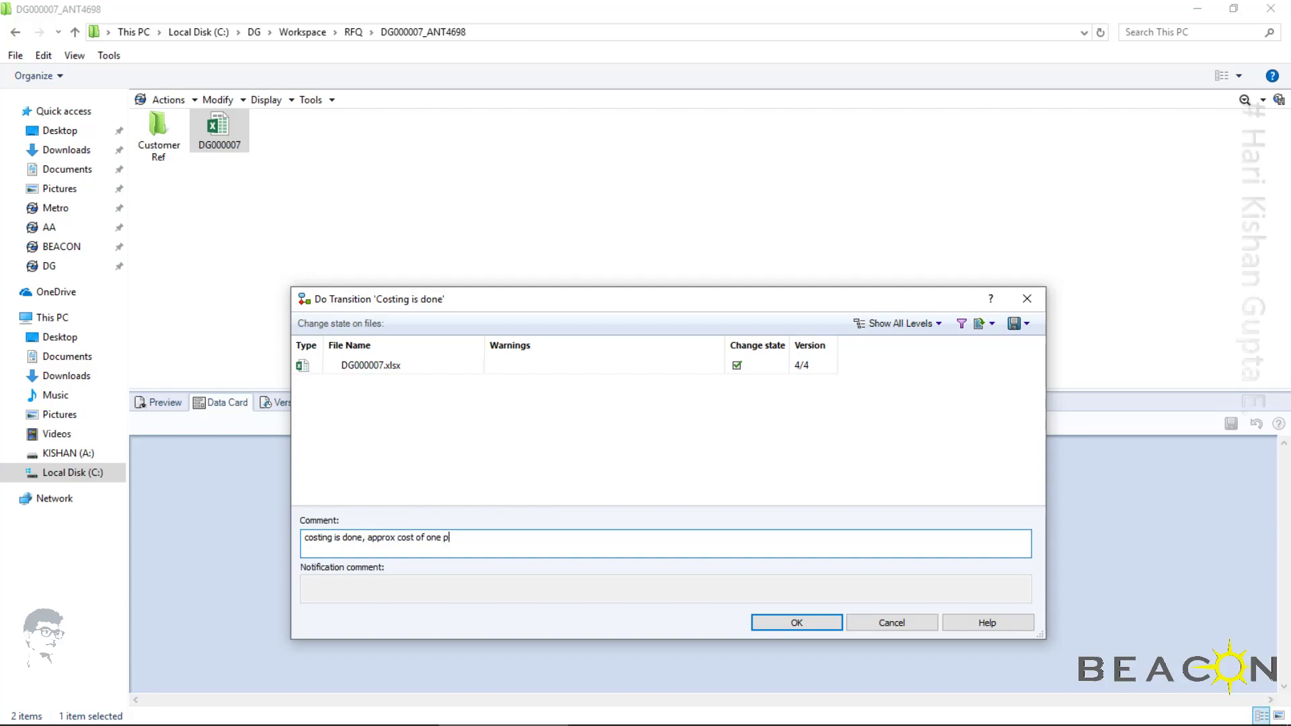
text(wil)
click(759, 628)
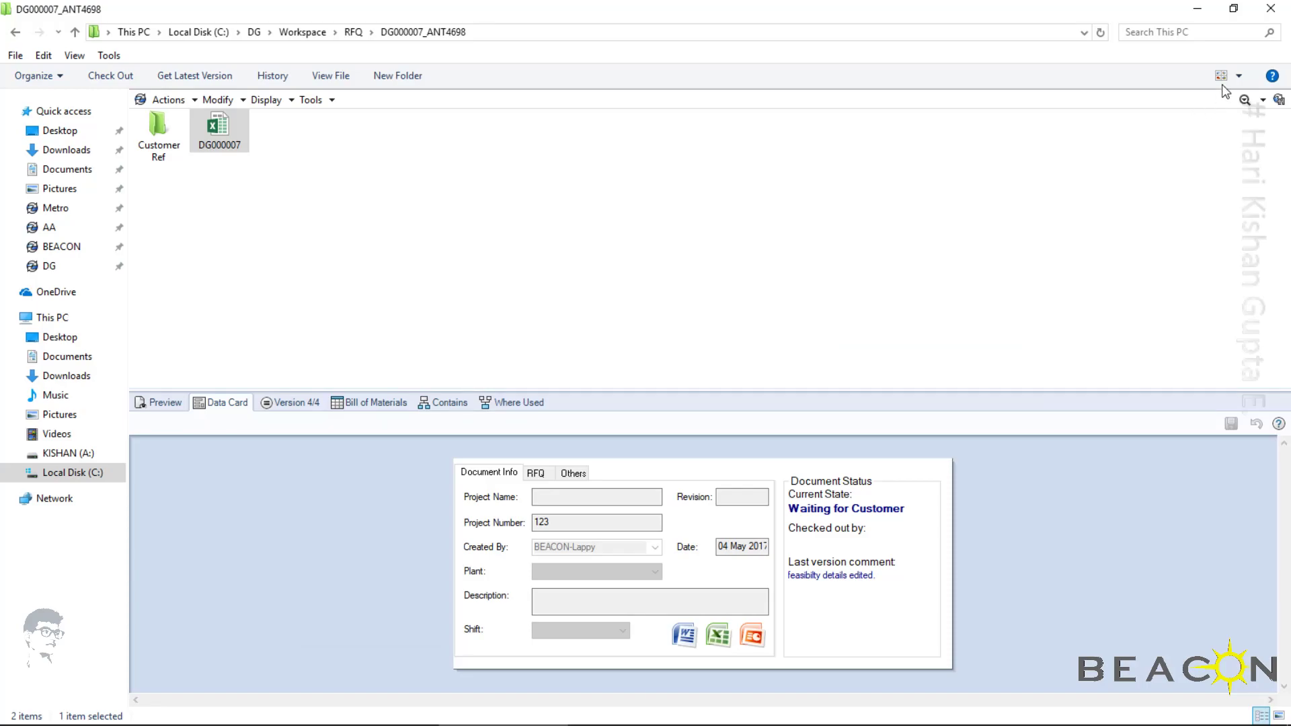
Show the DG000007_ANT4698 folder as Details and refresh the listing to check the workbook's state
click(1239, 76)
click(1218, 155)
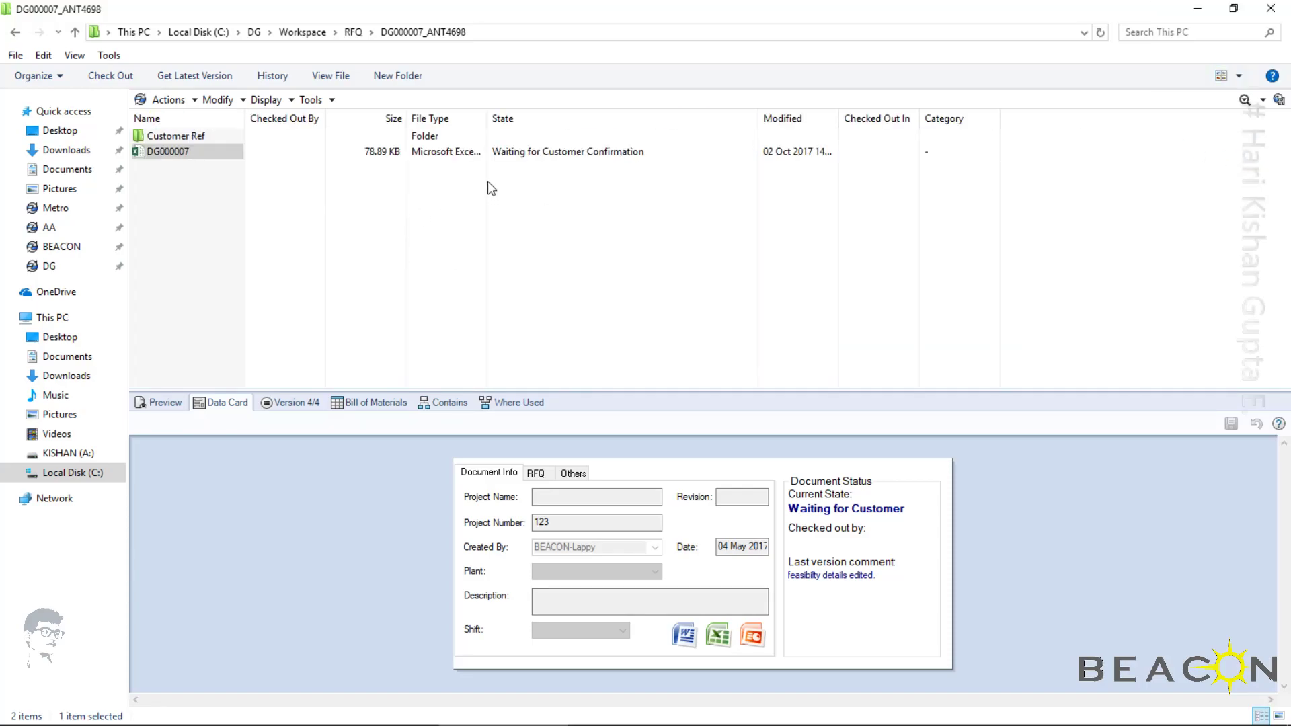
click(599, 205)
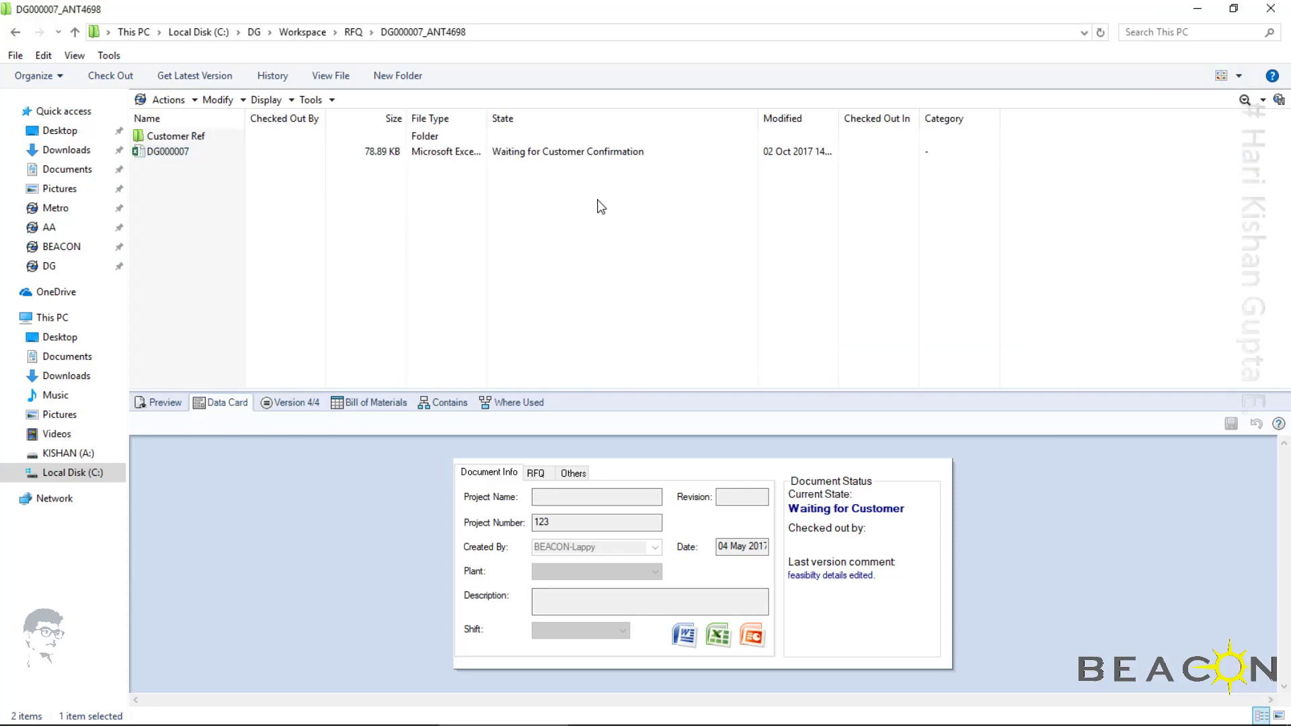
right_click(599, 205)
click(633, 252)
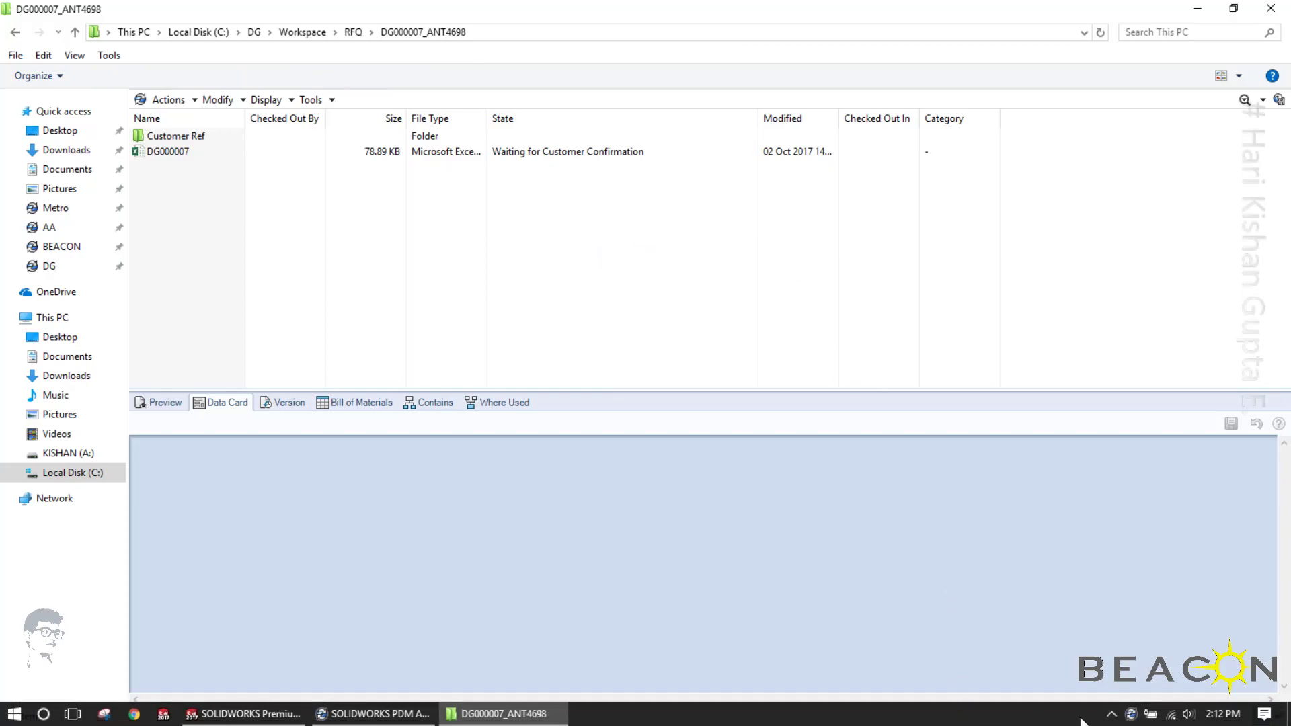
Log off the current vault user and start a new login to the DG vault
right_click(1131, 714)
mouse_move(1151, 602)
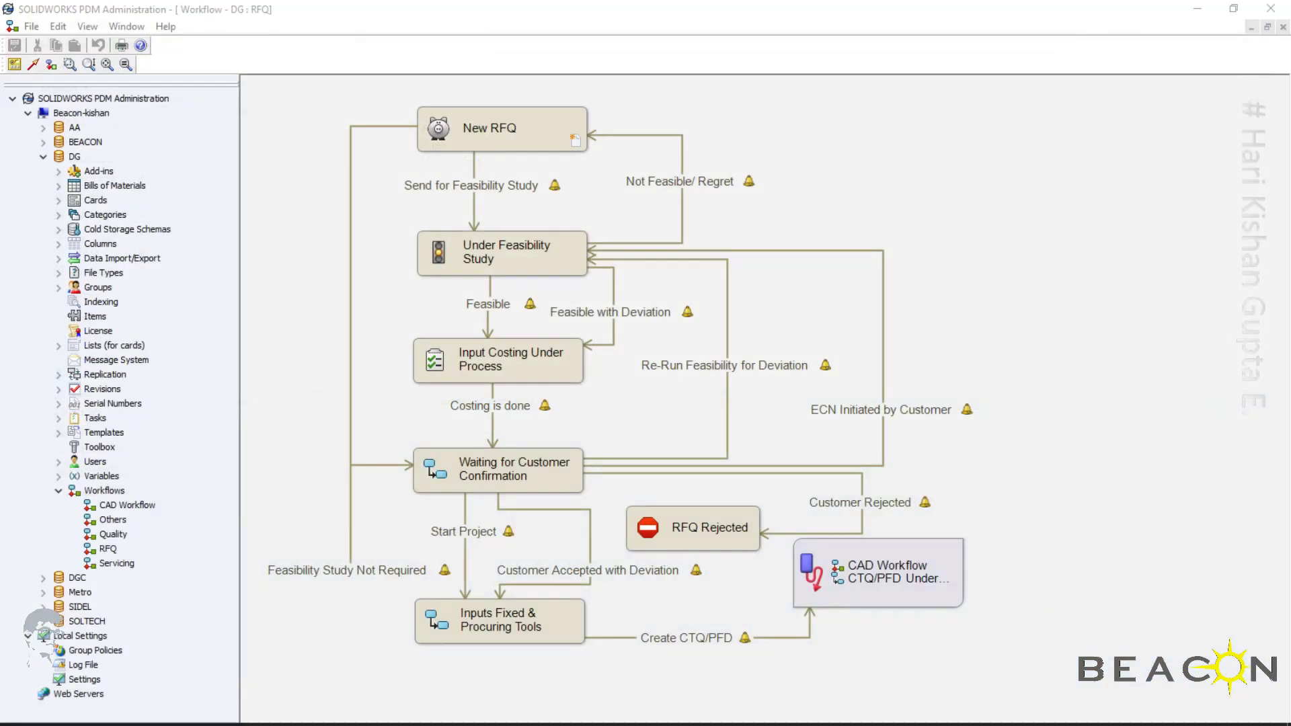
right_click(1132, 715)
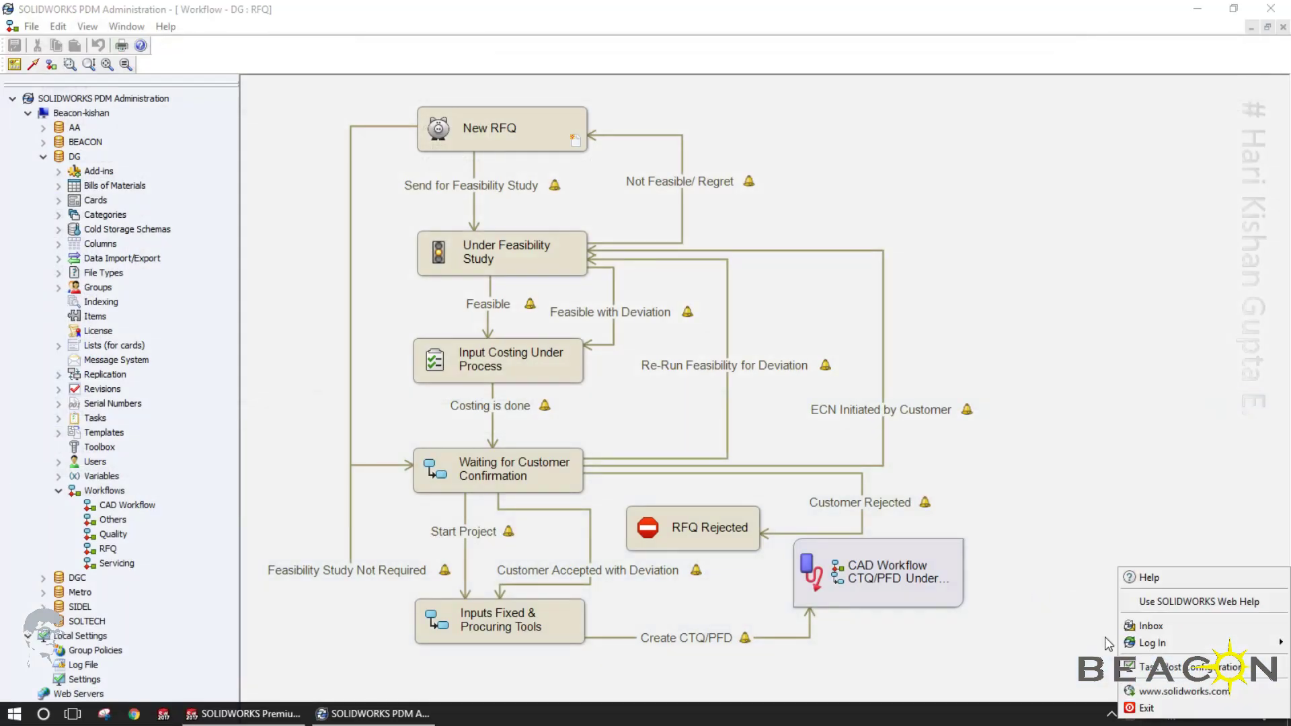
mouse_move(1151, 643)
click(1076, 592)
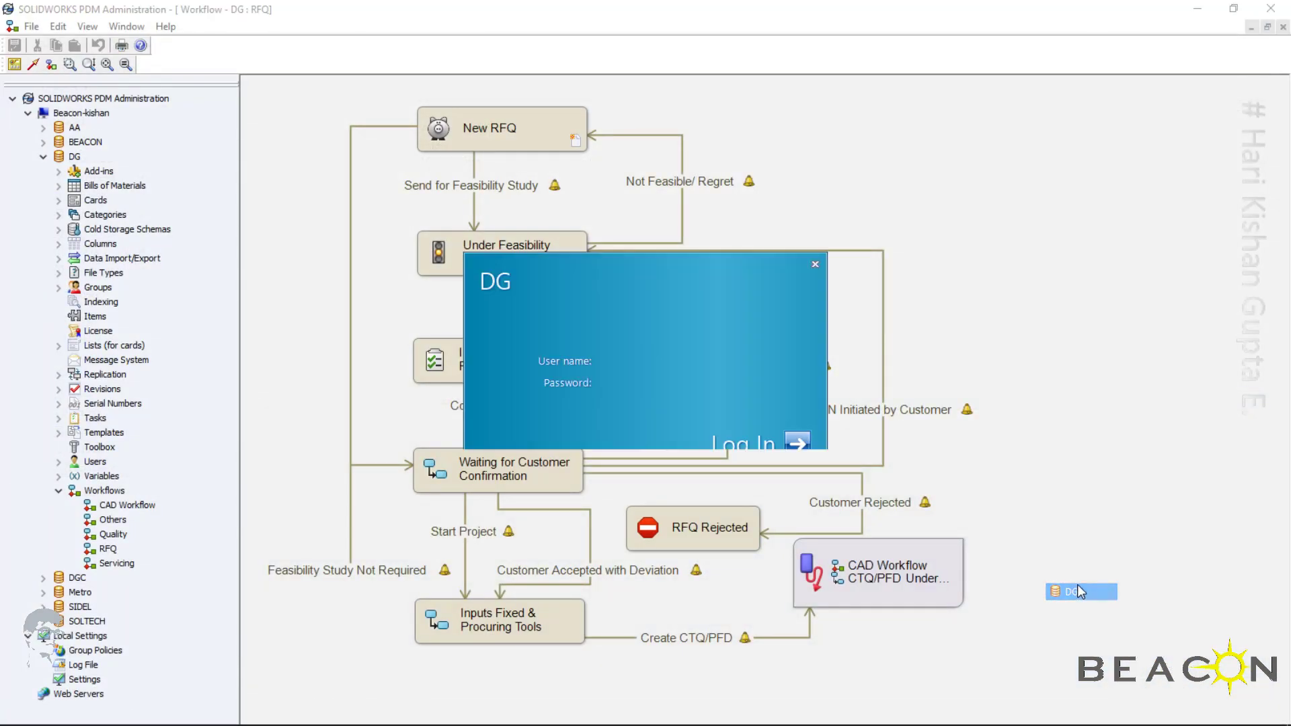
Try to log in to the DG vault by entering a user name and the account password
click(424, 363)
text(vijay)
key(Tab)
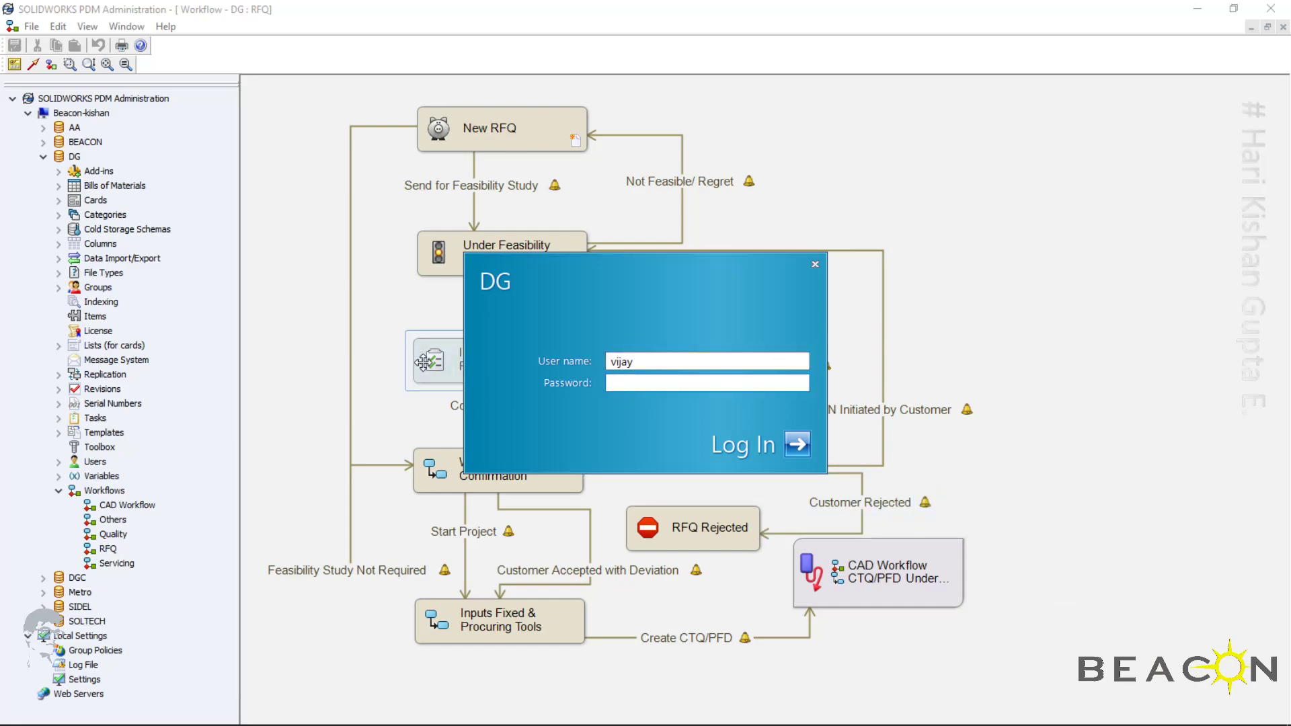
key(Return)
key(Return)
key(shift+Tab)
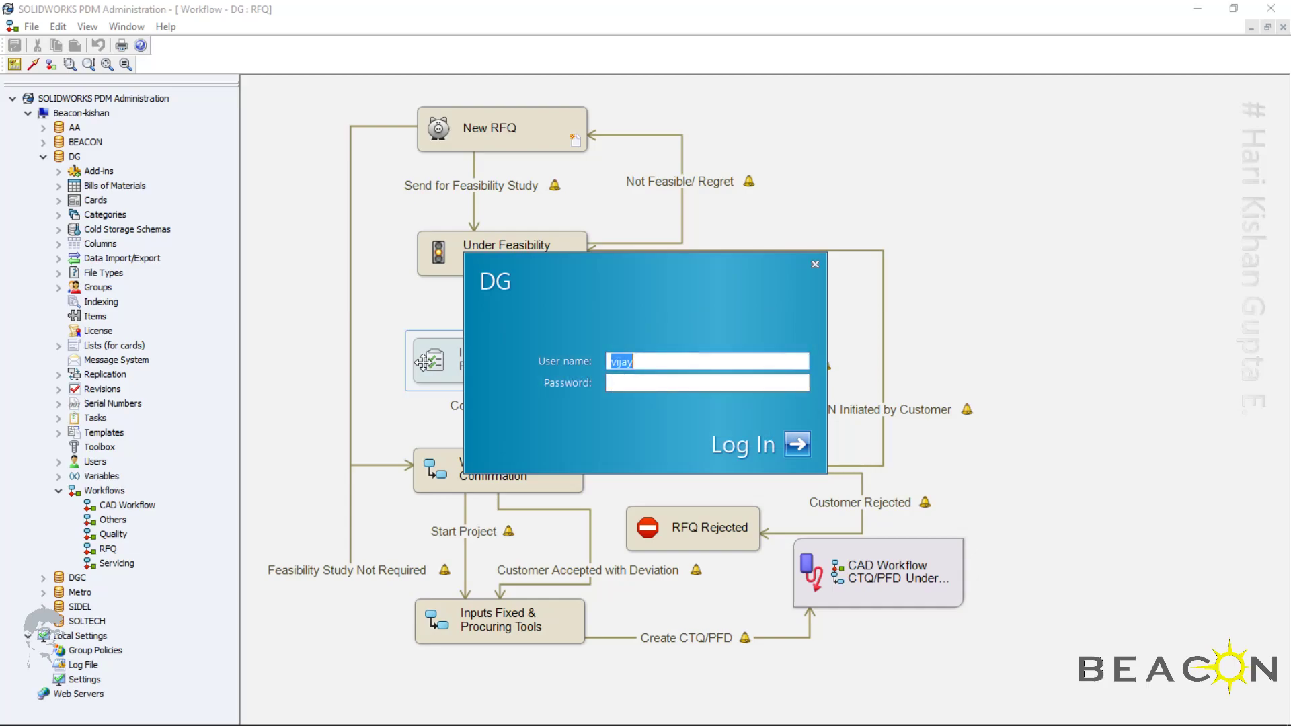
key(Tab)
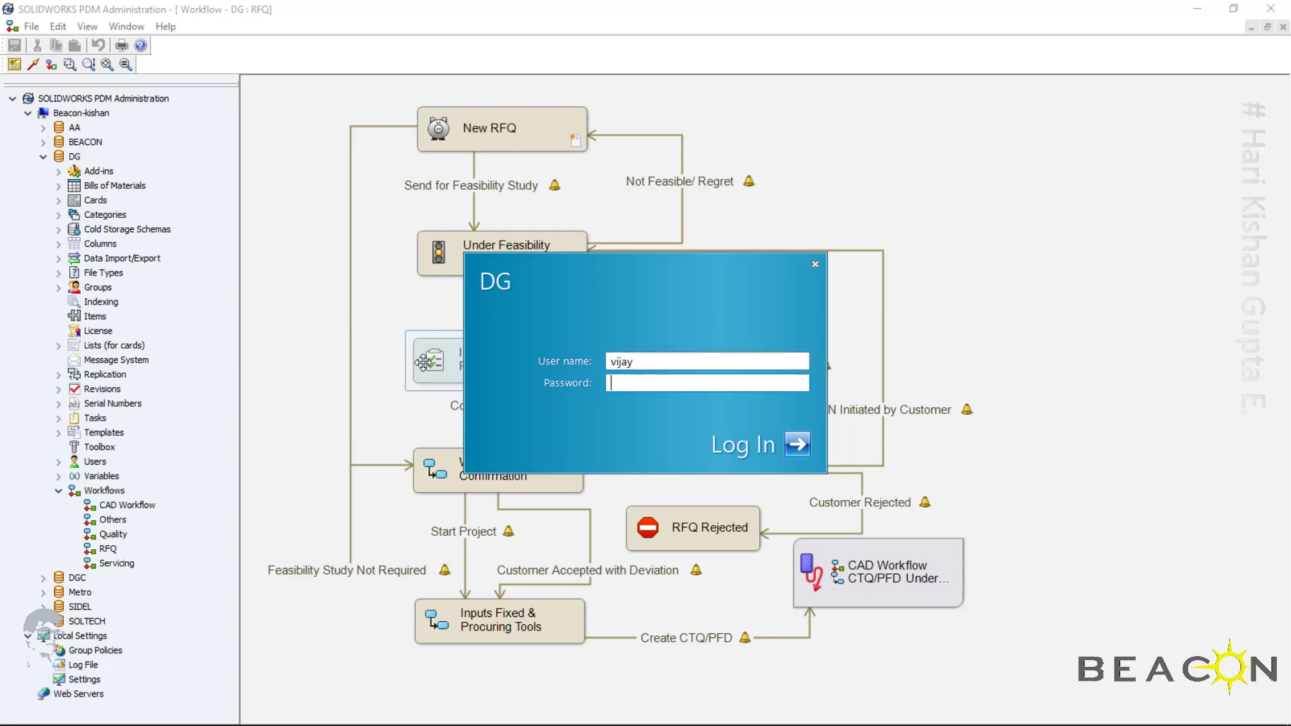
key(Return)
key(Return)
Log in to the DG vault as a different user, correcting the user name's spelling and entering the account password
text(arsad)
key(Tab)
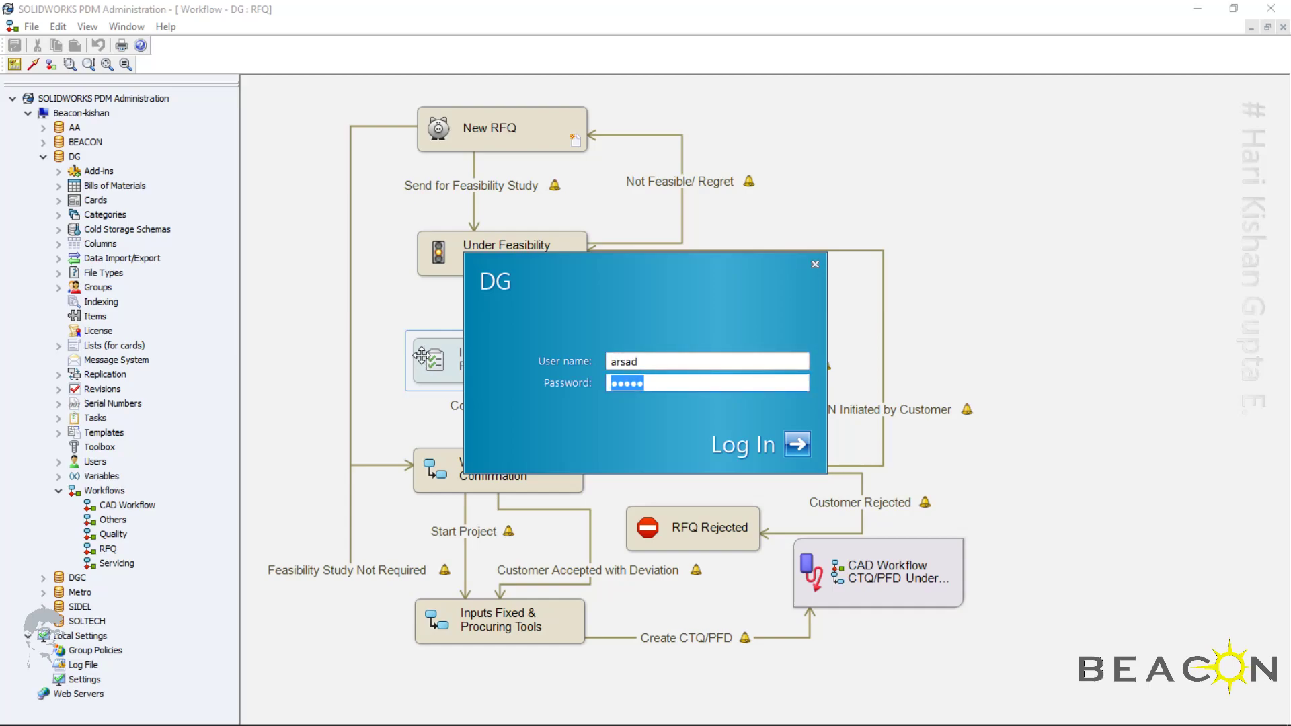
key(shift+Tab)
text(arshad)
key(Tab)
key(Return)
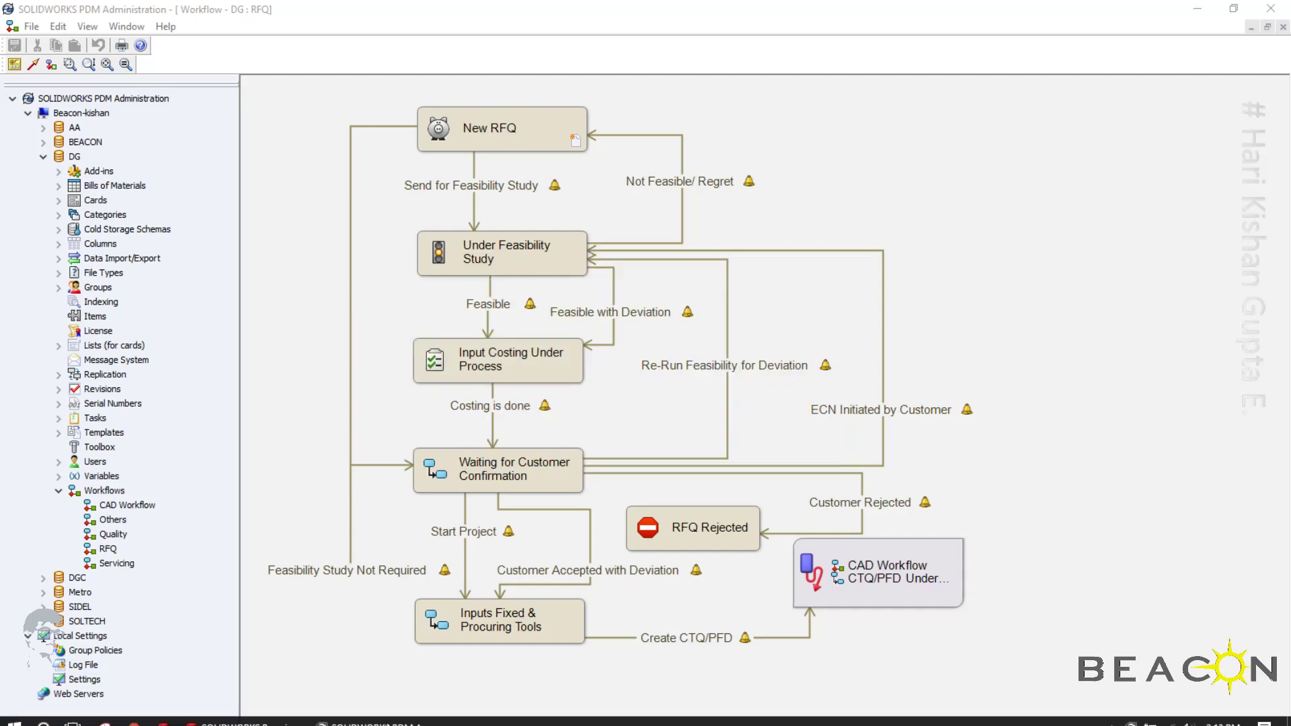
Open the DG000007_ANT4698 folder under Workspace > RFQ in the DG vault
click(14, 713)
click(20, 604)
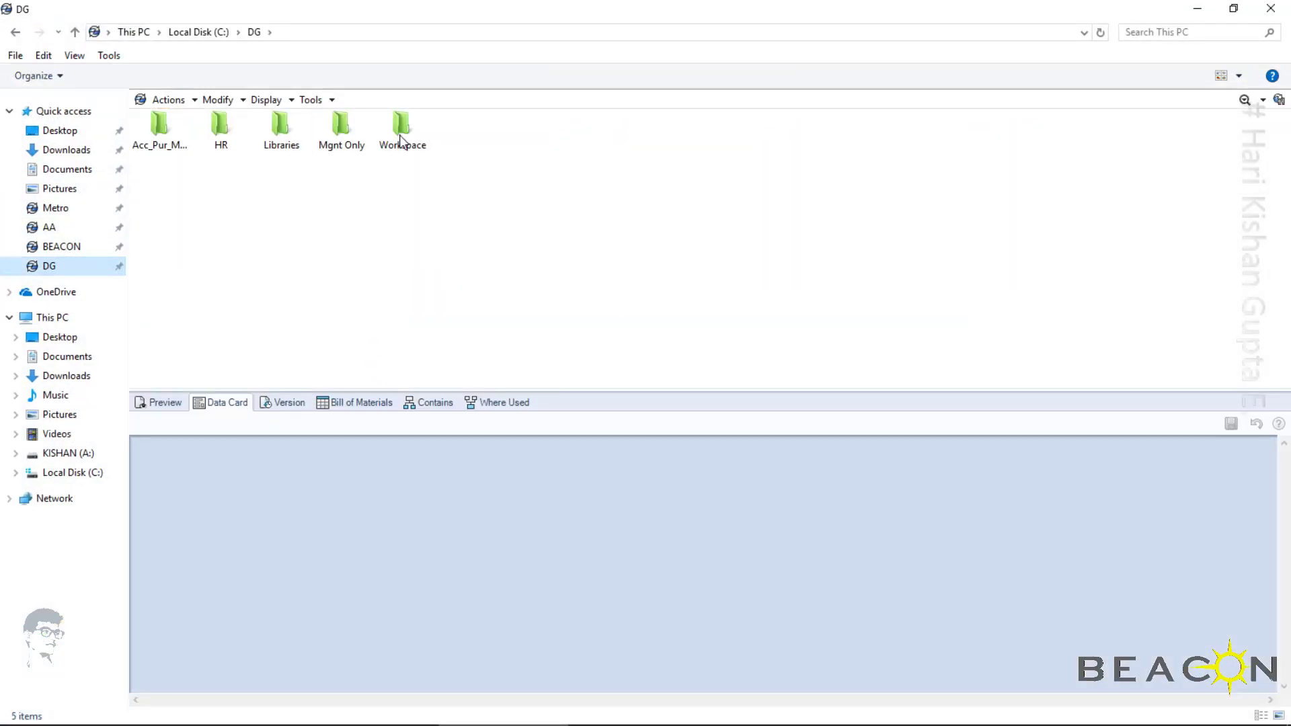
double_click(401, 129)
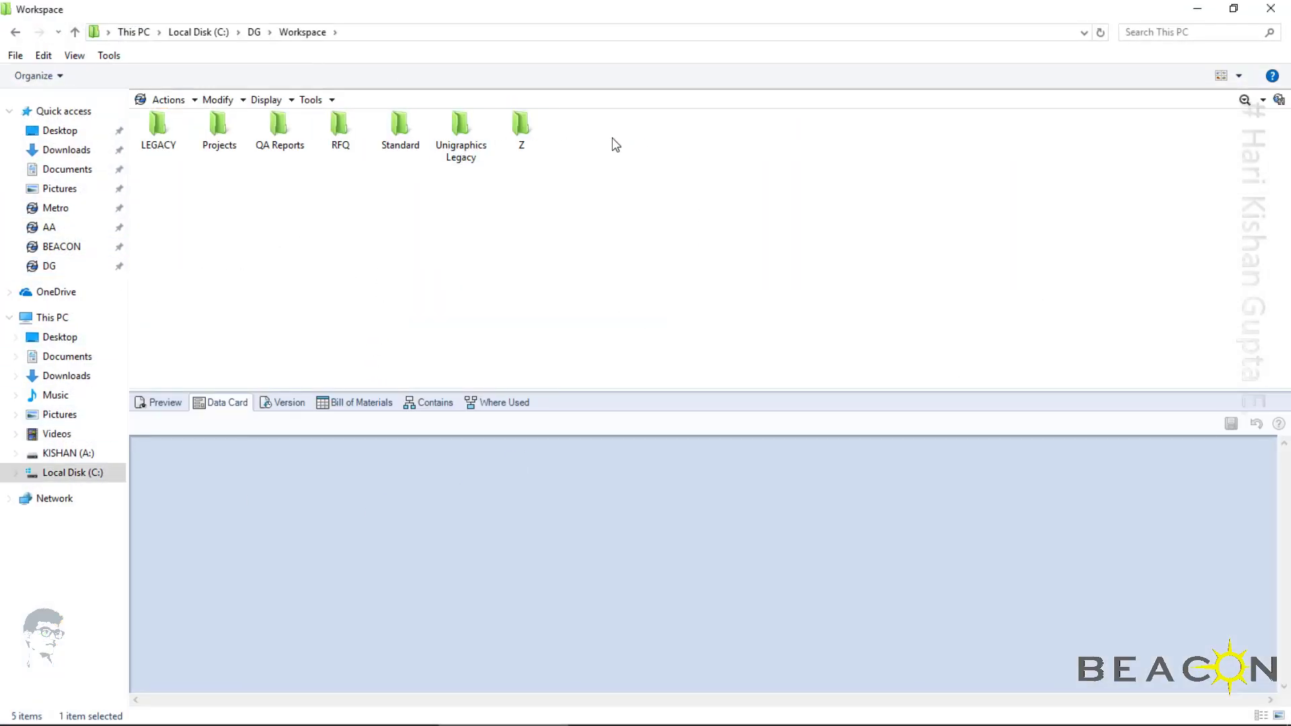
double_click(340, 128)
double_click(222, 132)
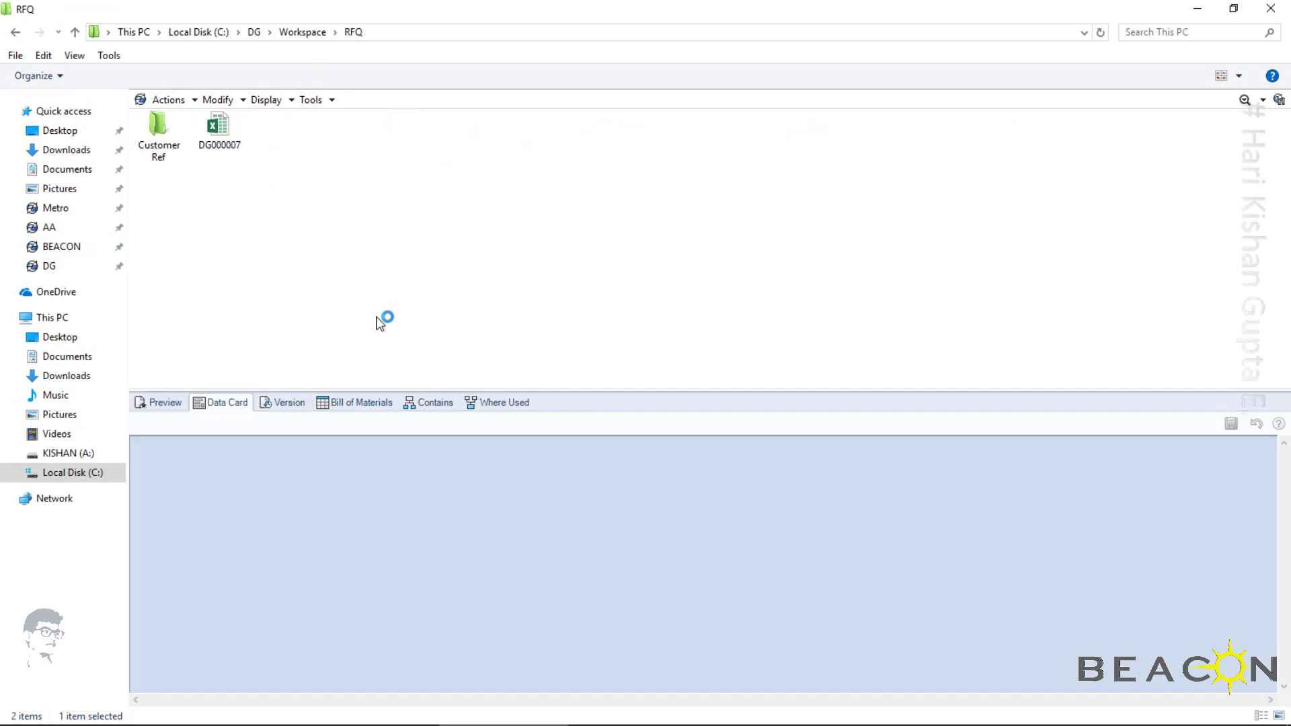
Show the DG000007_ANT4698 folder as Details and inspect the DG000007 workbook's state and data card
click(1238, 75)
click(1245, 158)
click(154, 152)
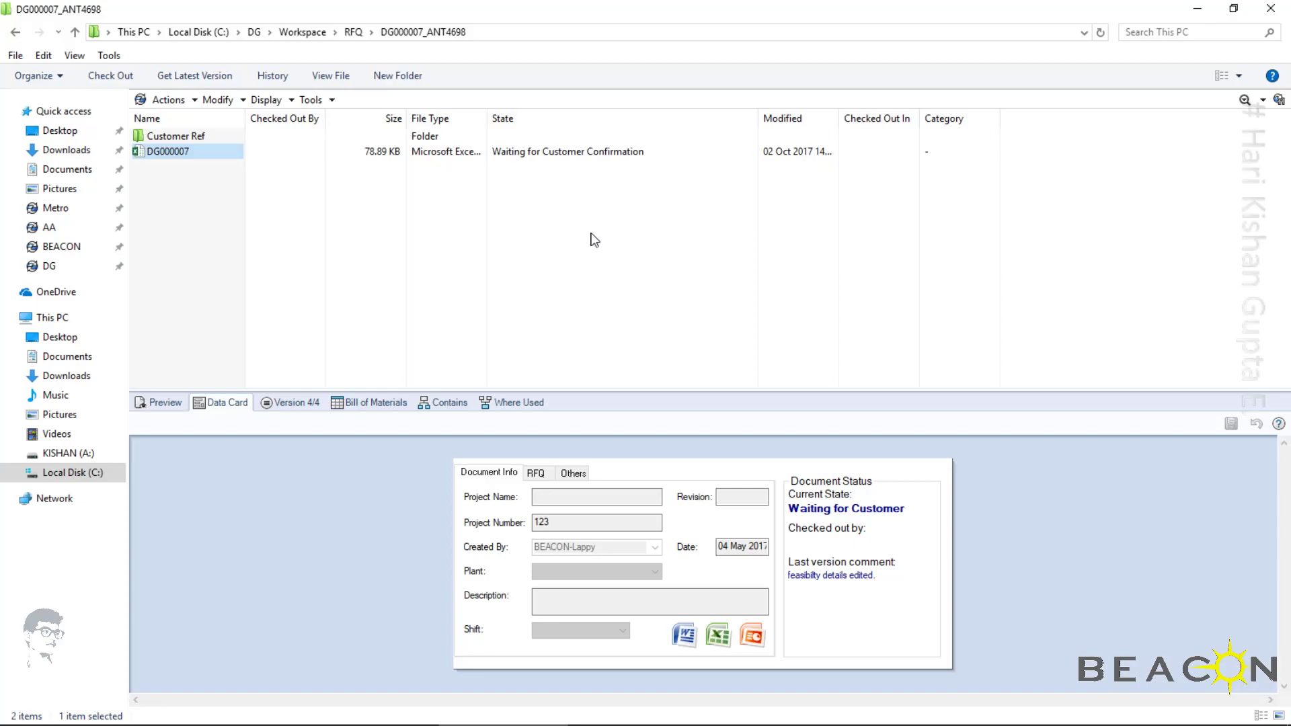
Switch to SOLIDWORKS PDM Administration and examine the "Customer Accepted with Deviation" transition in the RFQ workflow
click(403, 716)
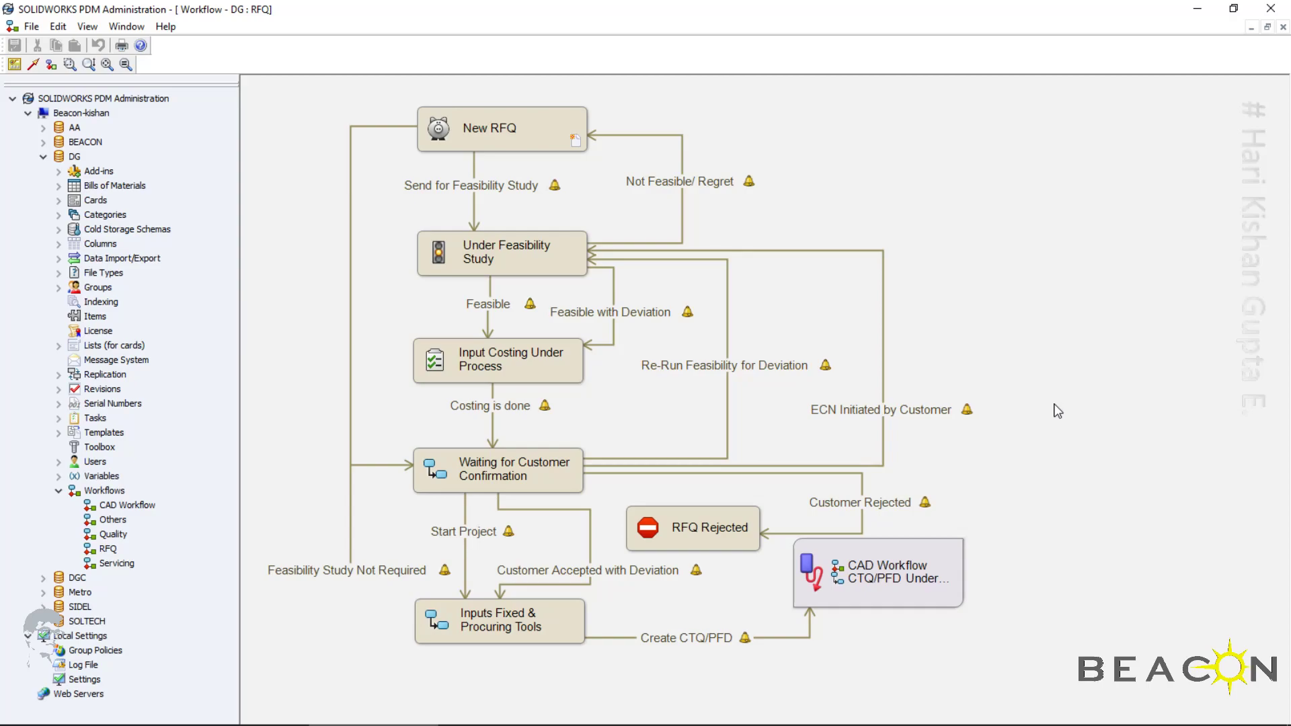
click(567, 572)
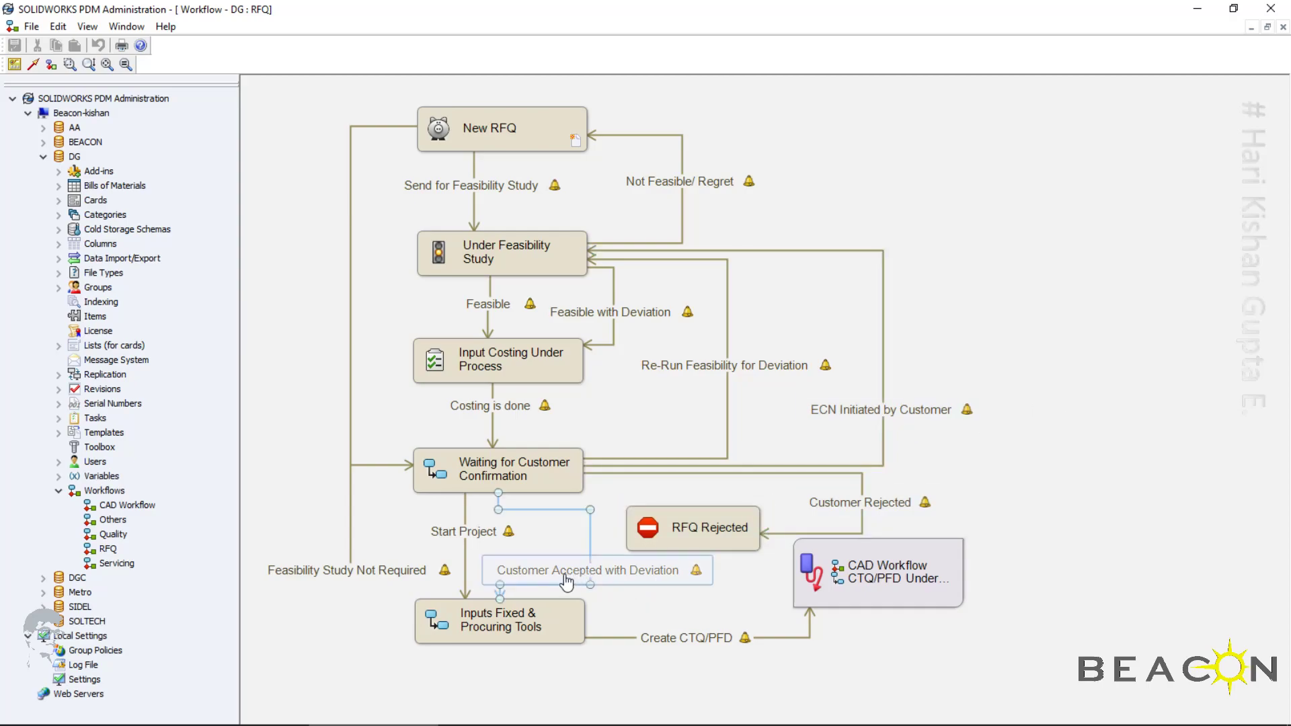
click(655, 601)
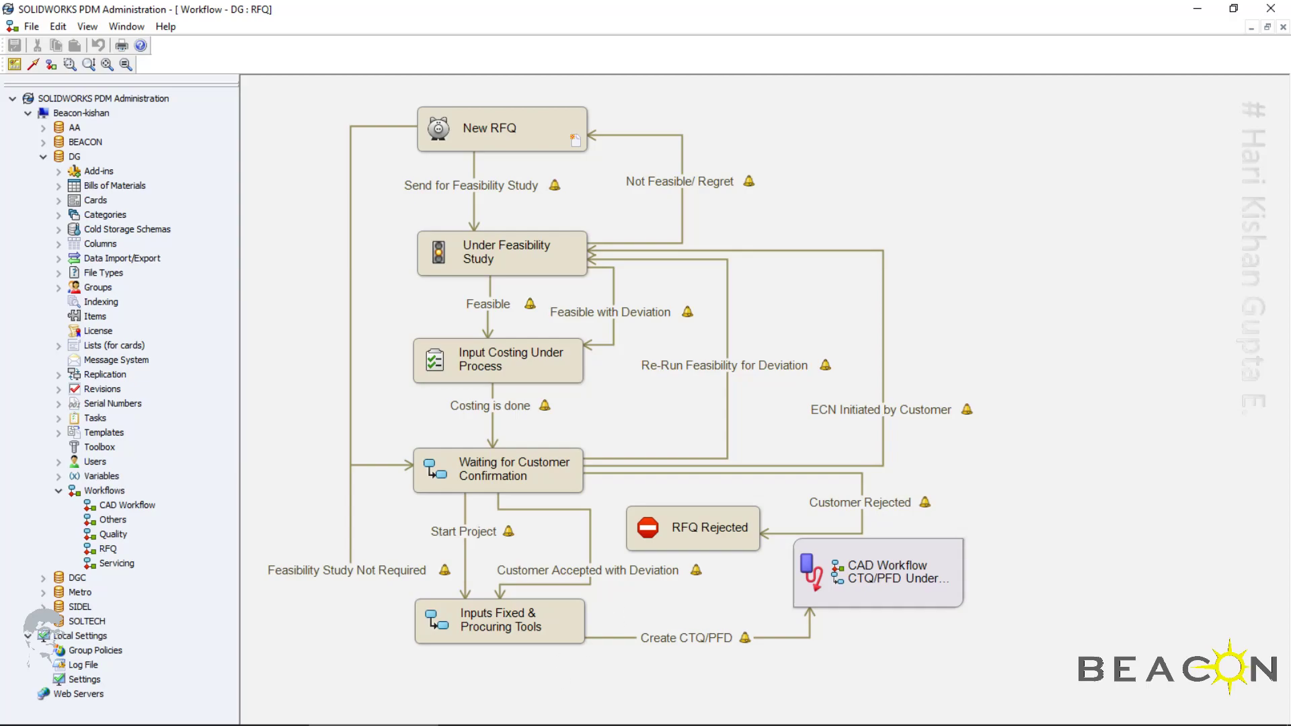
Return to the vault folder and run the "Start Project" transition on DG000007 with the comment "customer accepted the Quote"
click(503, 721)
click(161, 153)
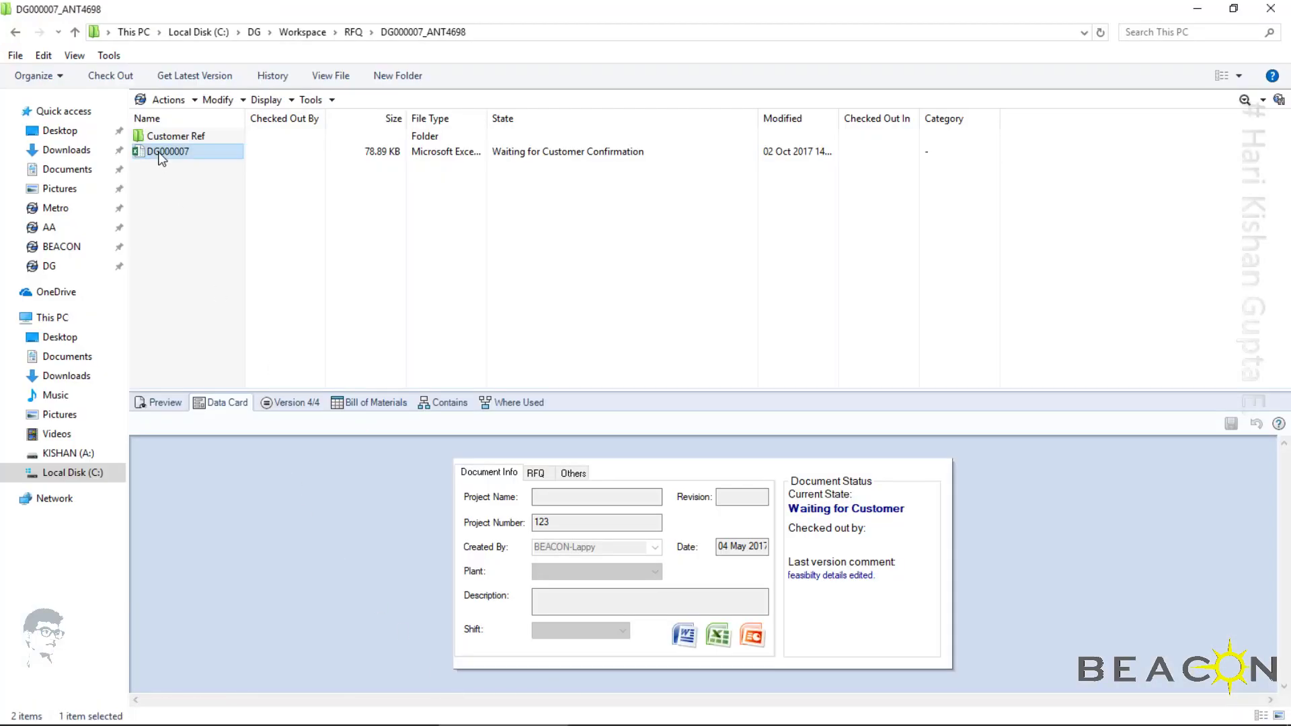
right_click(160, 155)
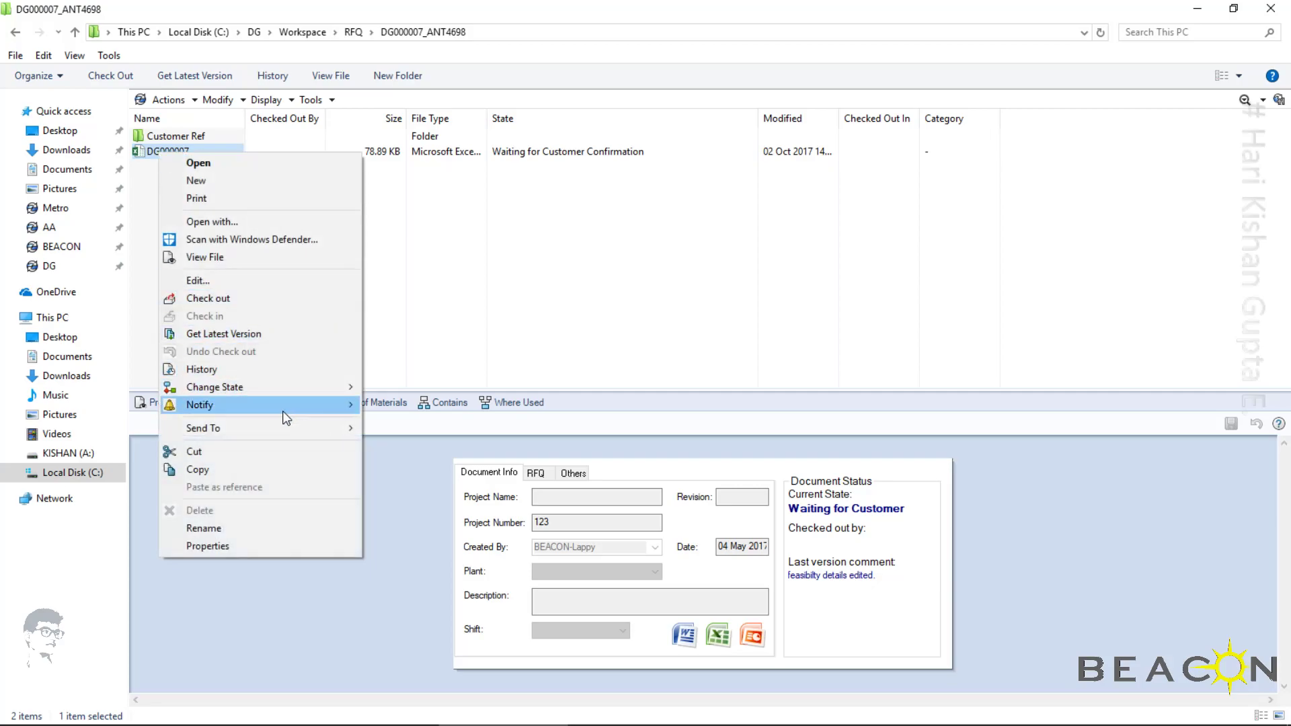
mouse_move(284, 407)
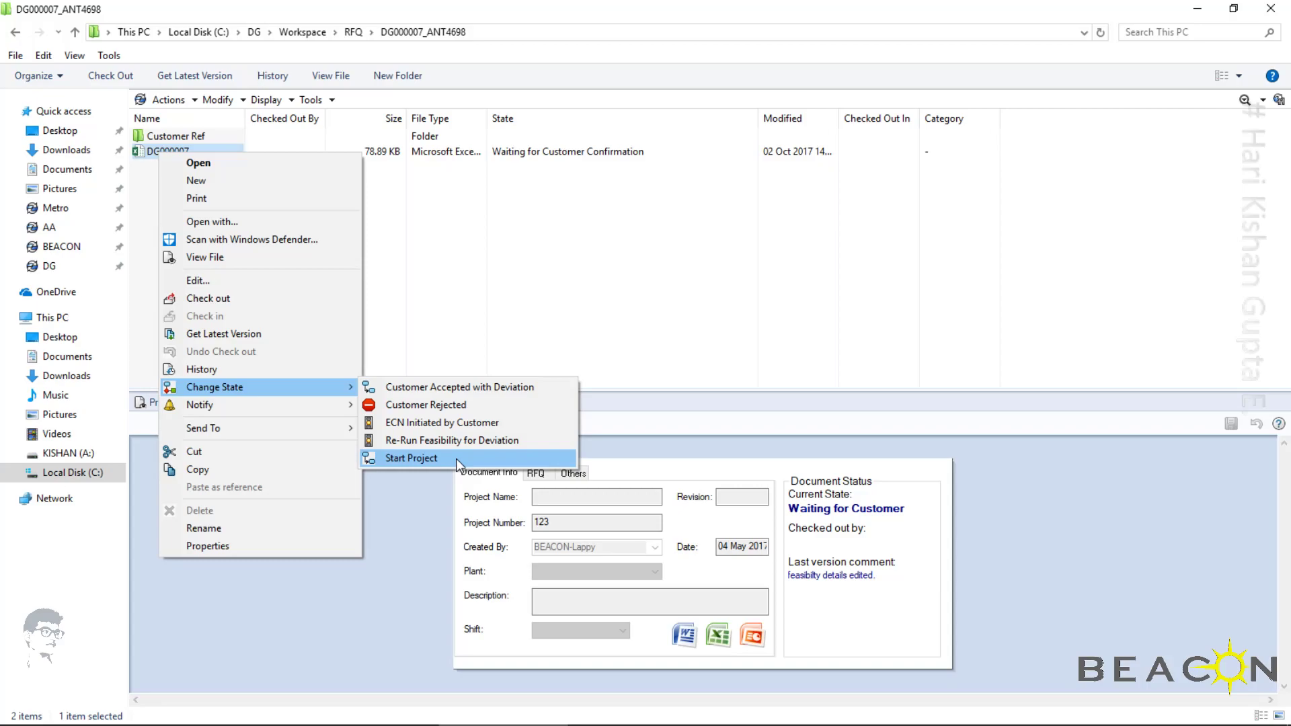
click(412, 458)
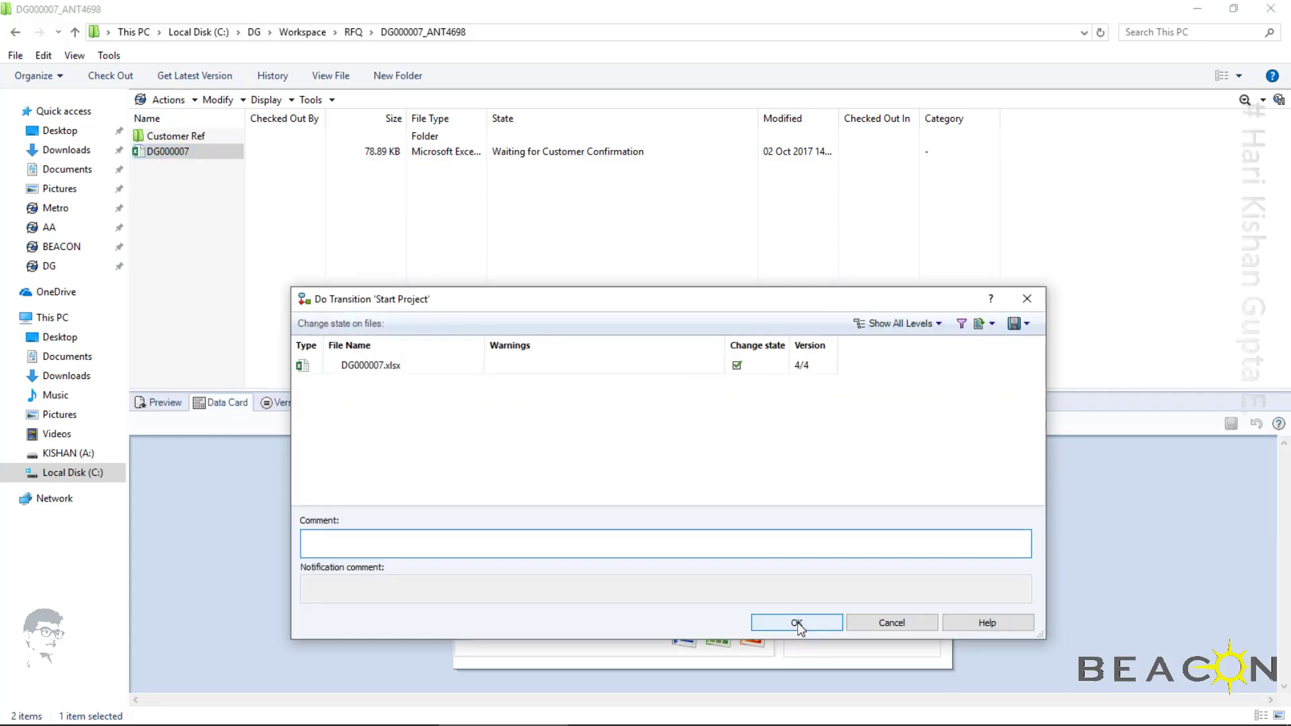
text(customer accepted the Quote/.)
click(794, 623)
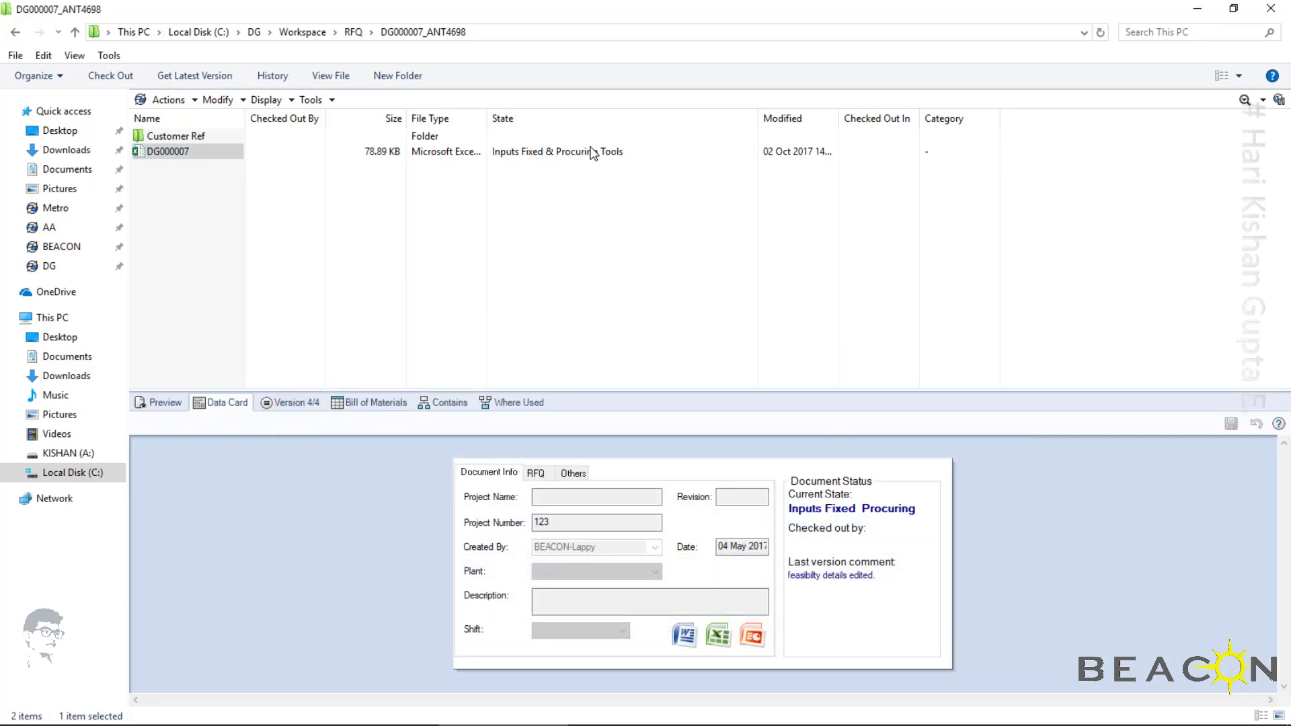
Review what follows Inputs Fixed & Procuring Tools in the RFQ workflow in SOLIDWORKS PDM Administration, and return to the vault folder
click(374, 714)
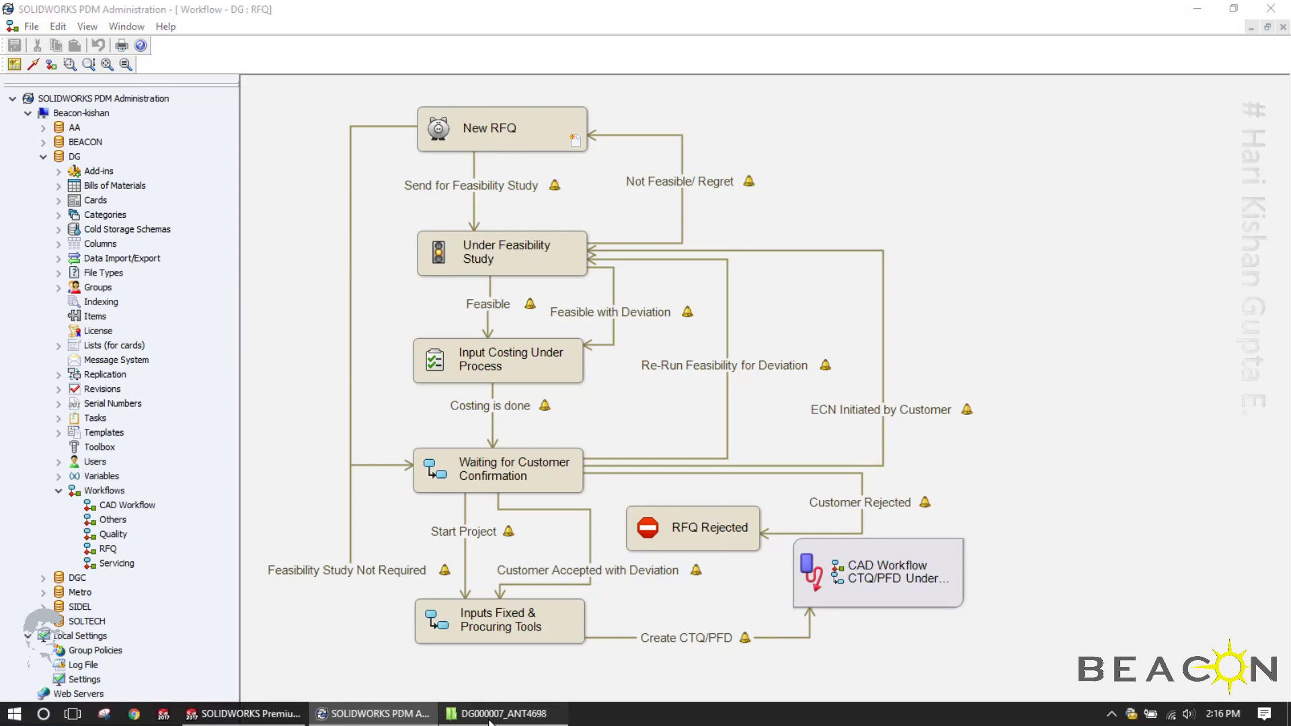
click(504, 714)
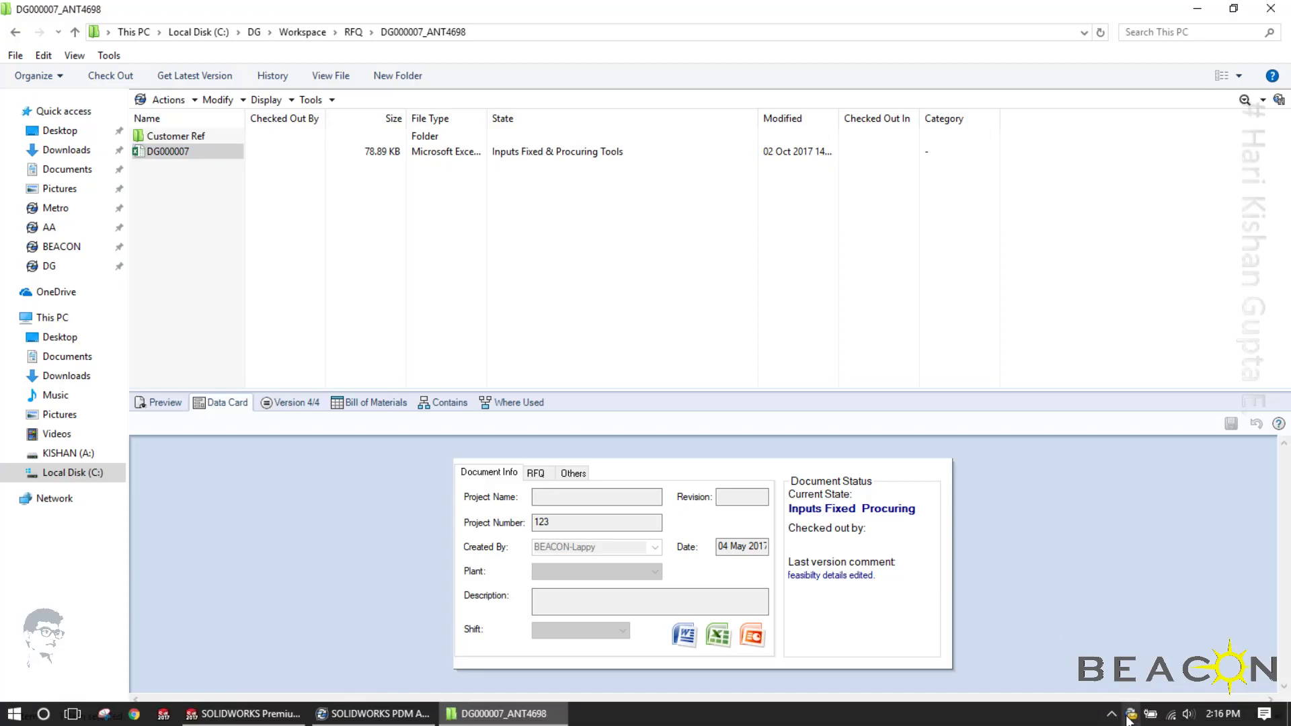
Log off the current user and log in to the DG vault as admin, entering the account password
right_click(1130, 716)
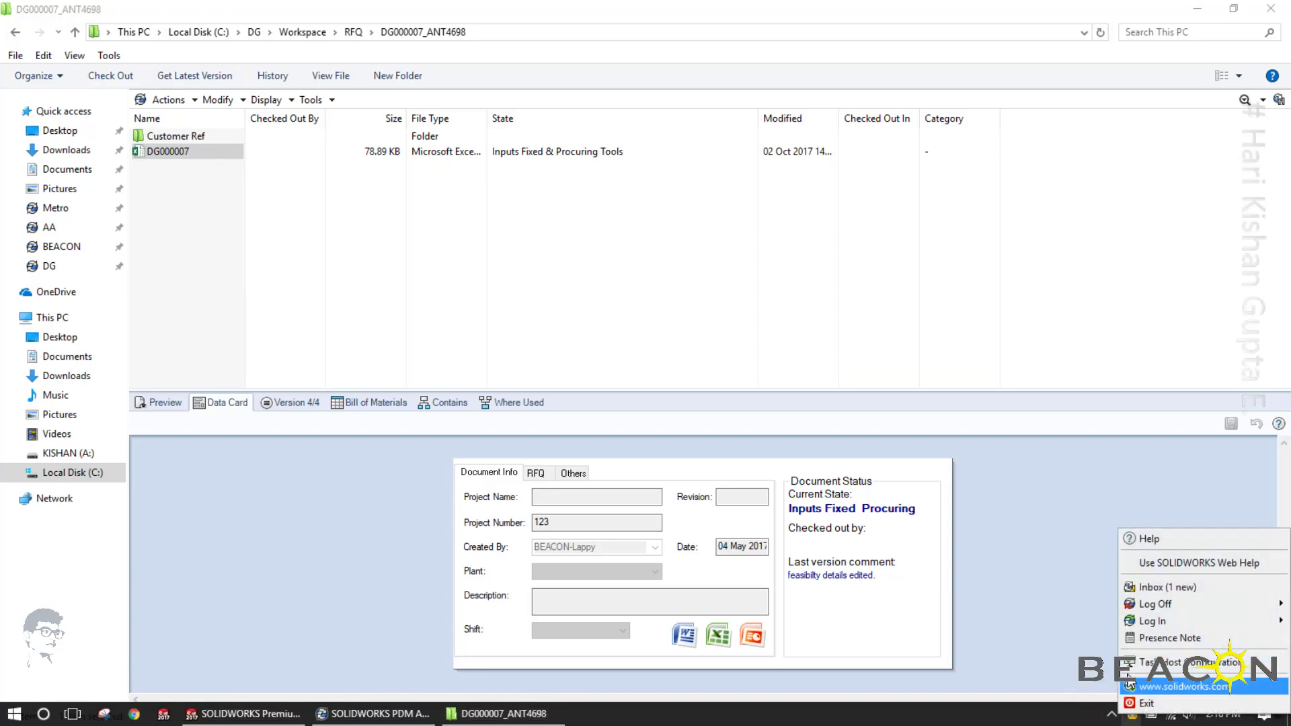
mouse_move(1156, 604)
click(1083, 603)
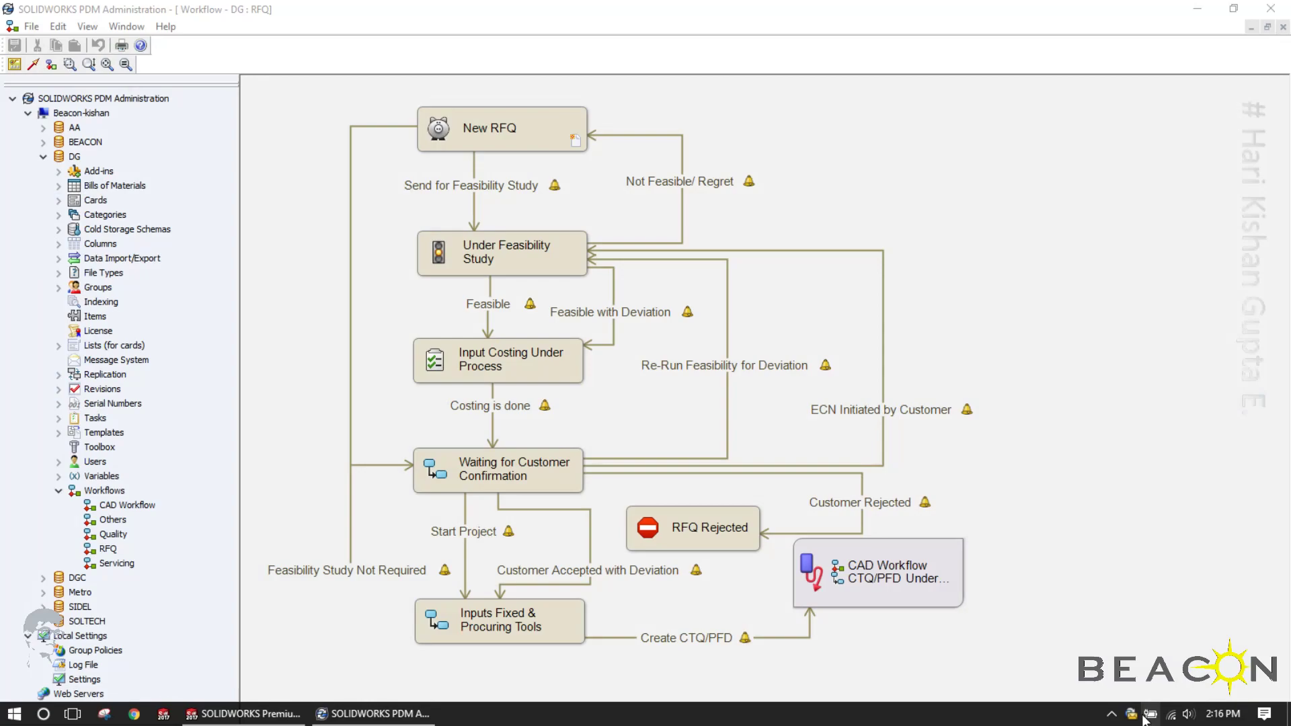
right_click(1145, 717)
mouse_move(1144, 639)
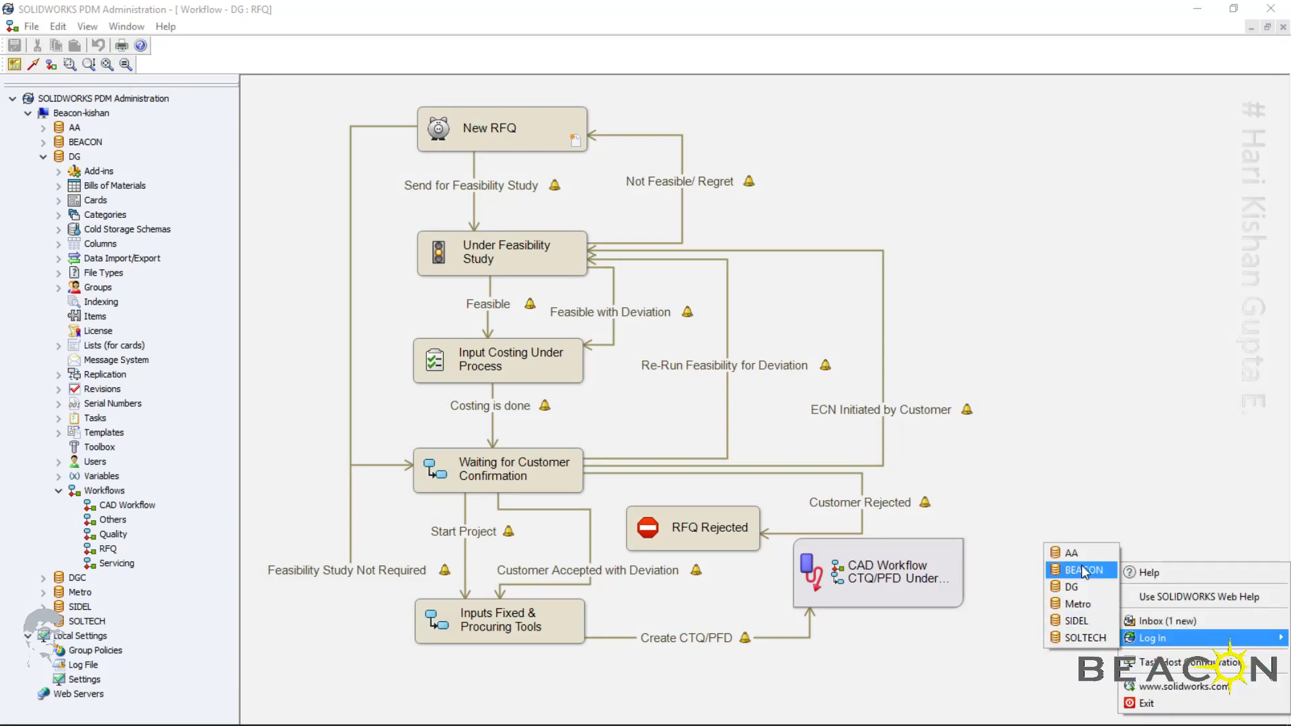
click(1086, 586)
text(admin)
key(Tab)
key(Return)
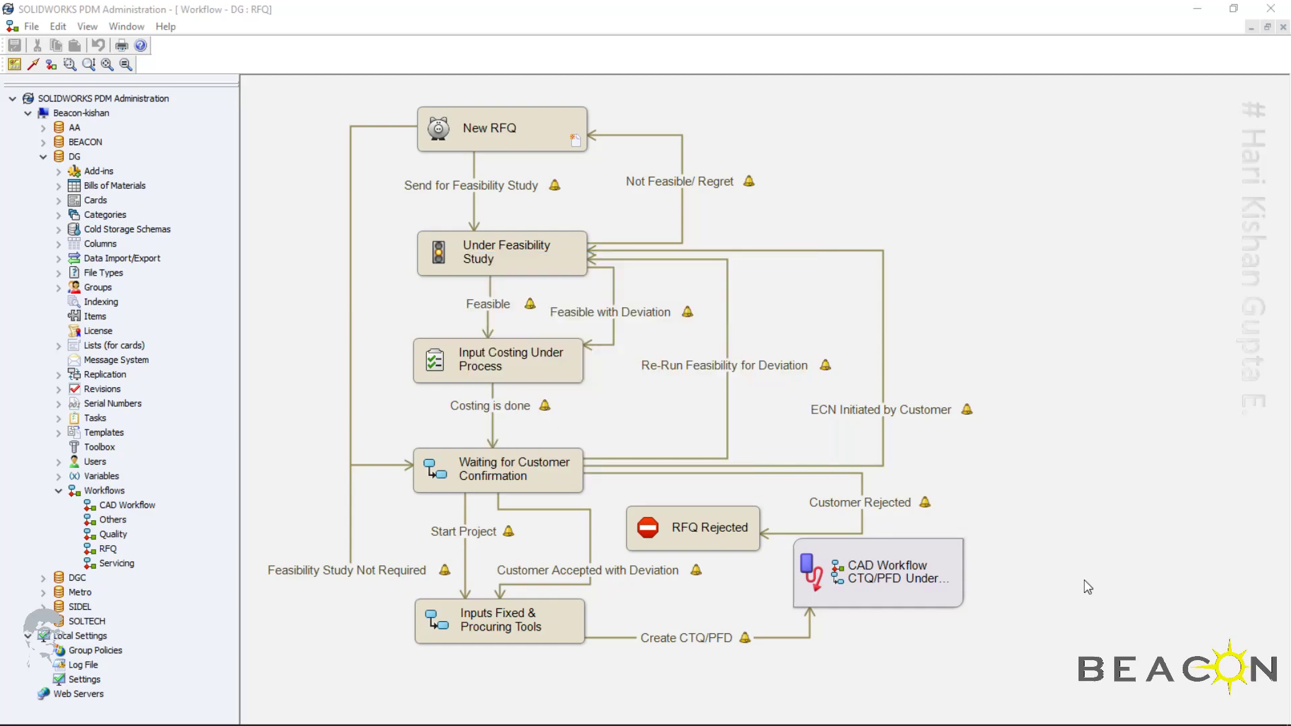
Reopen the DG vault as admin and go to the DG000007_ANT4698 folder under Workspace > RFQ
click(14, 715)
click(21, 614)
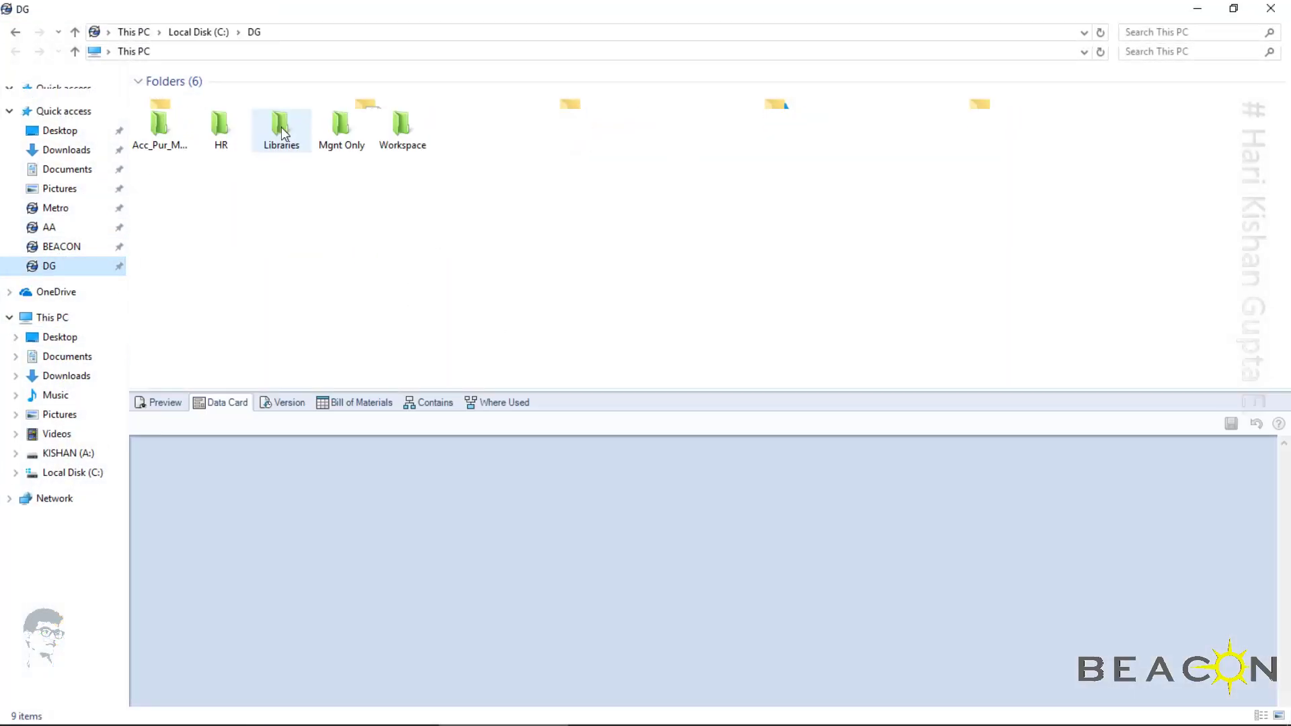
double_click(404, 125)
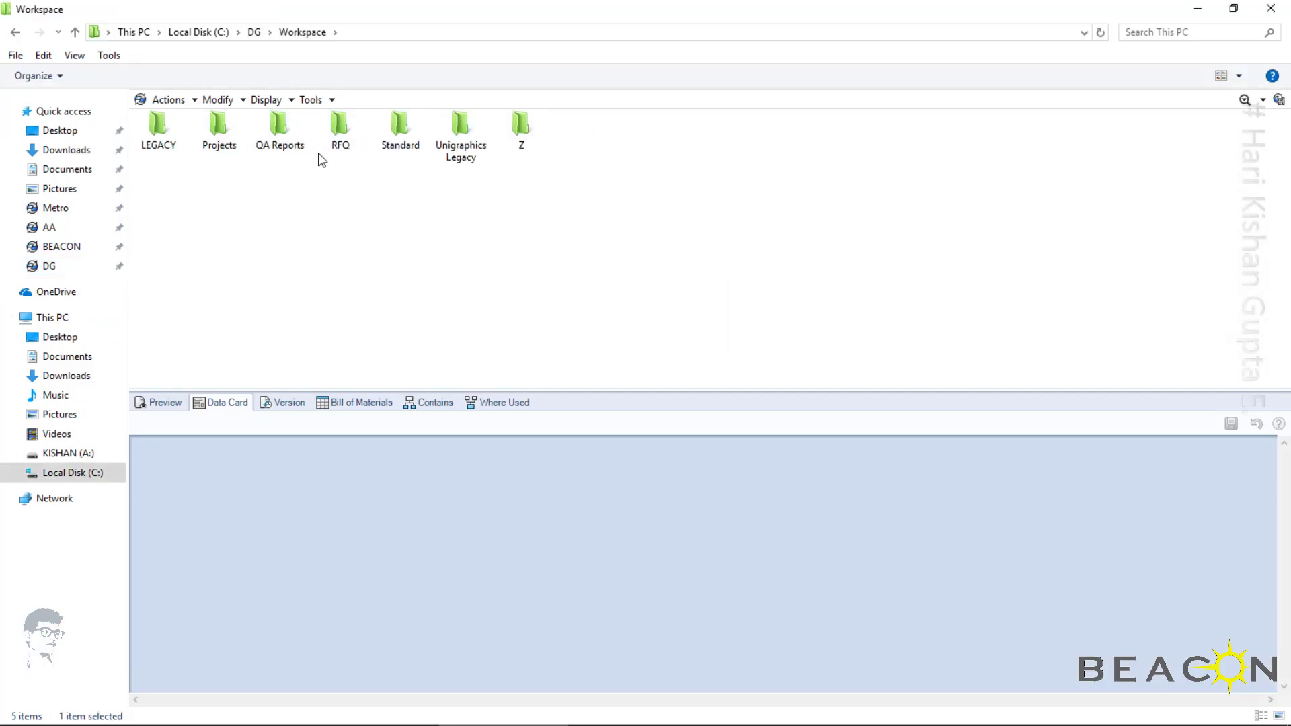
double_click(339, 135)
double_click(235, 131)
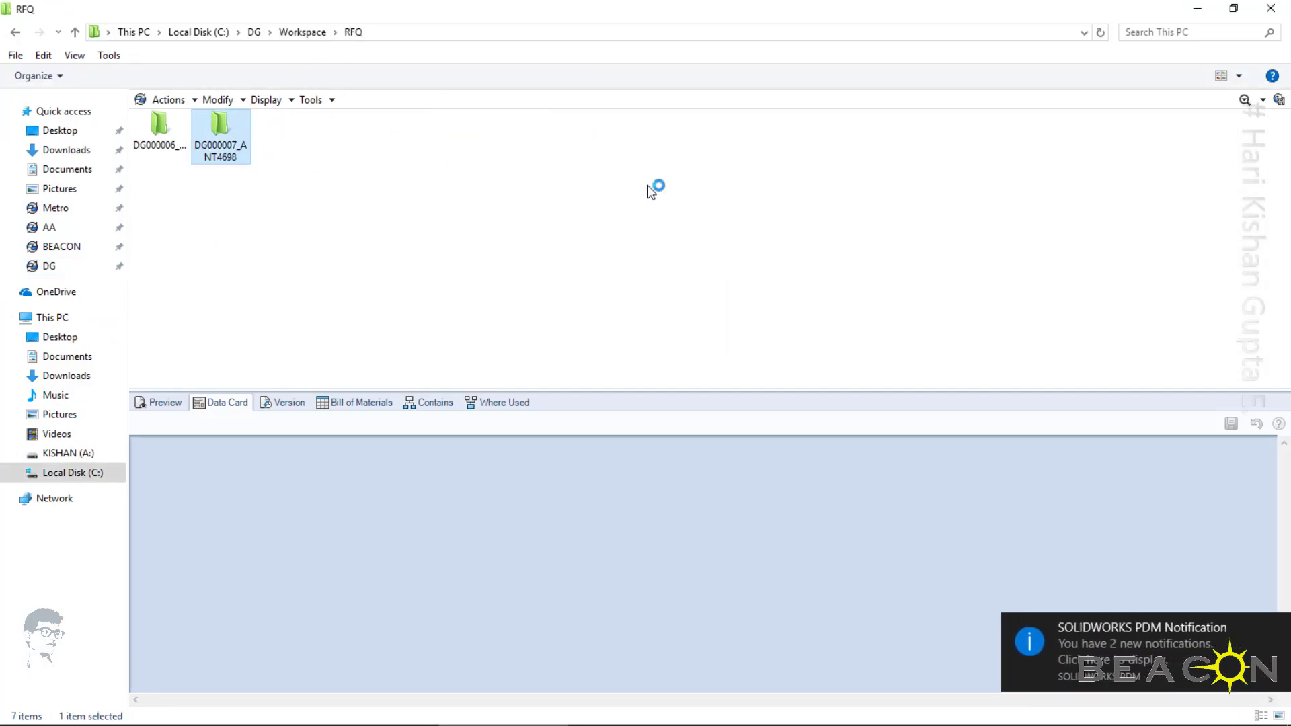
Run the "Create CTQ/PFD" transition on DG000007 with the comment "Start teh design of PPAP, APQP, CAD Models.", and show the folder as Details
right_click(220, 123)
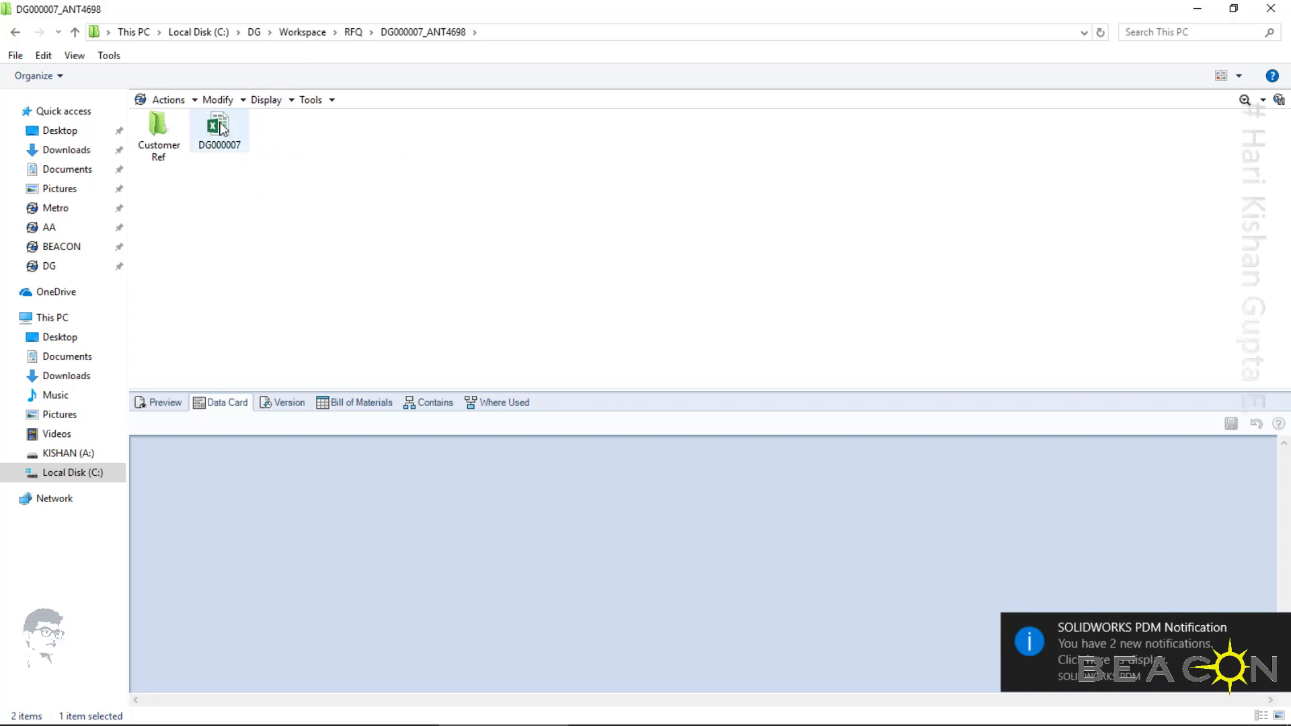
mouse_move(283, 361)
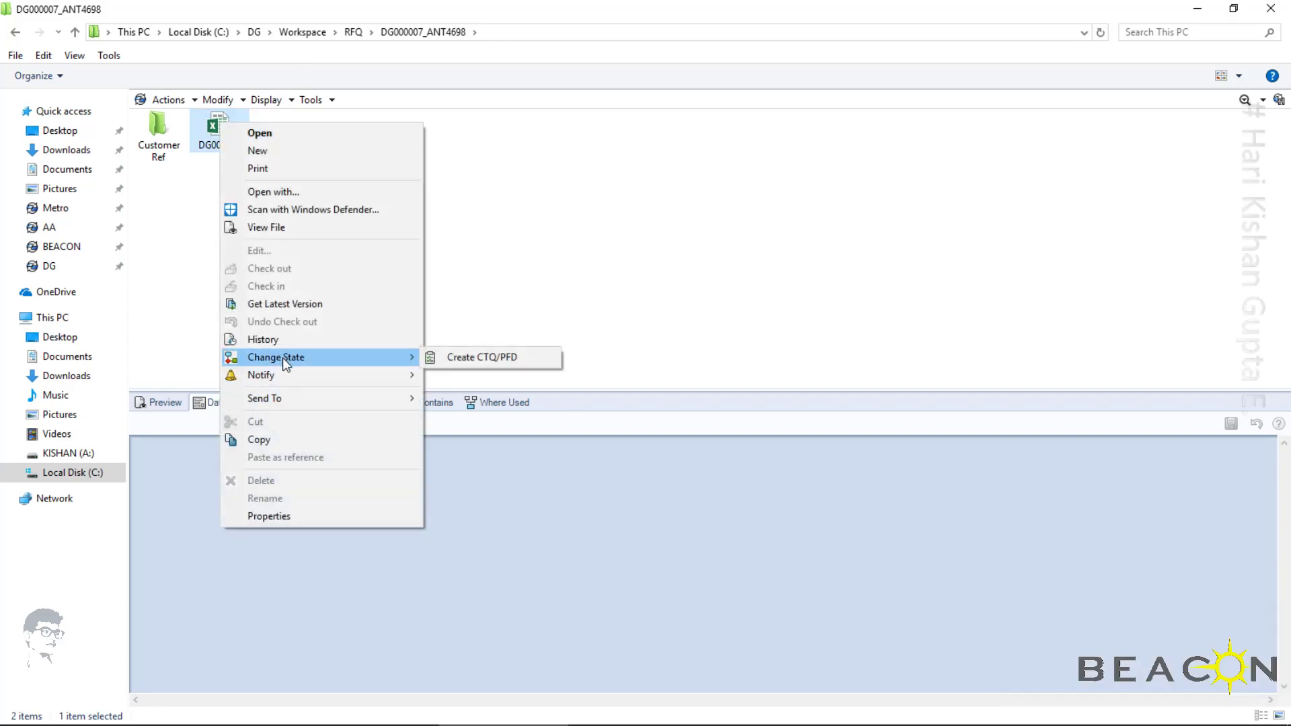
click(533, 359)
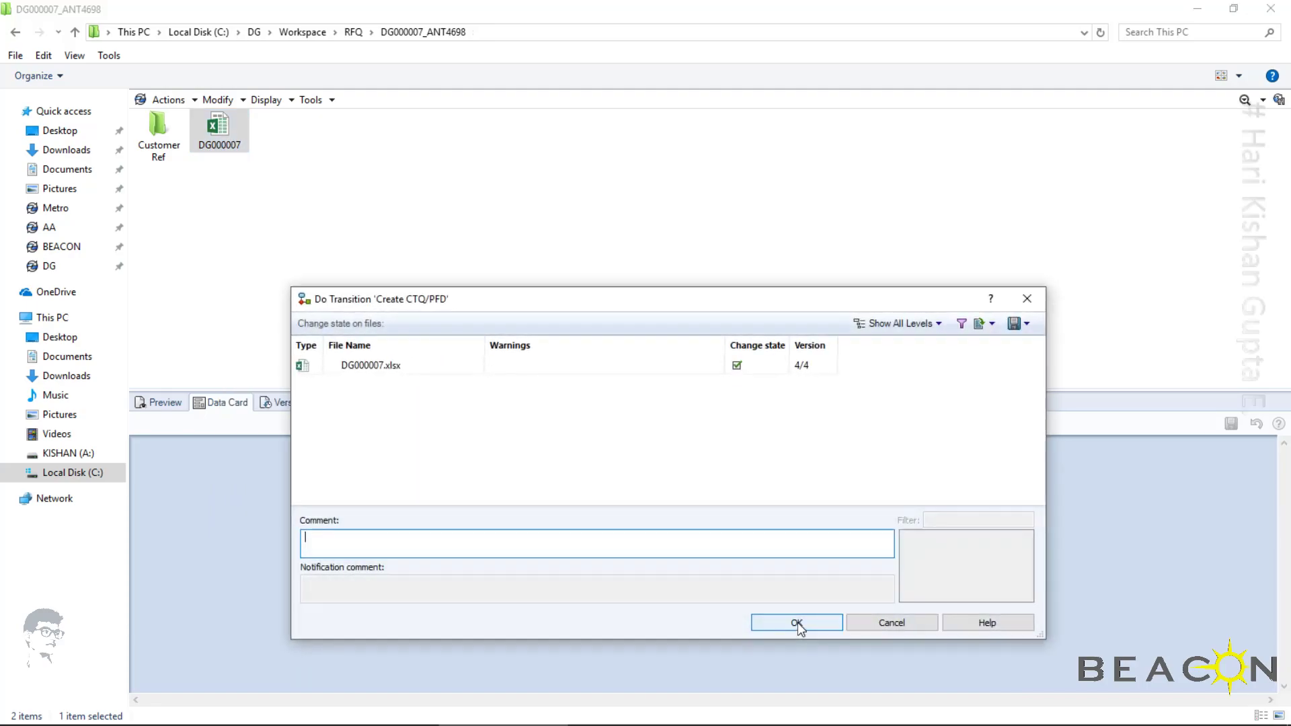
text(Start teh design of PPAP)
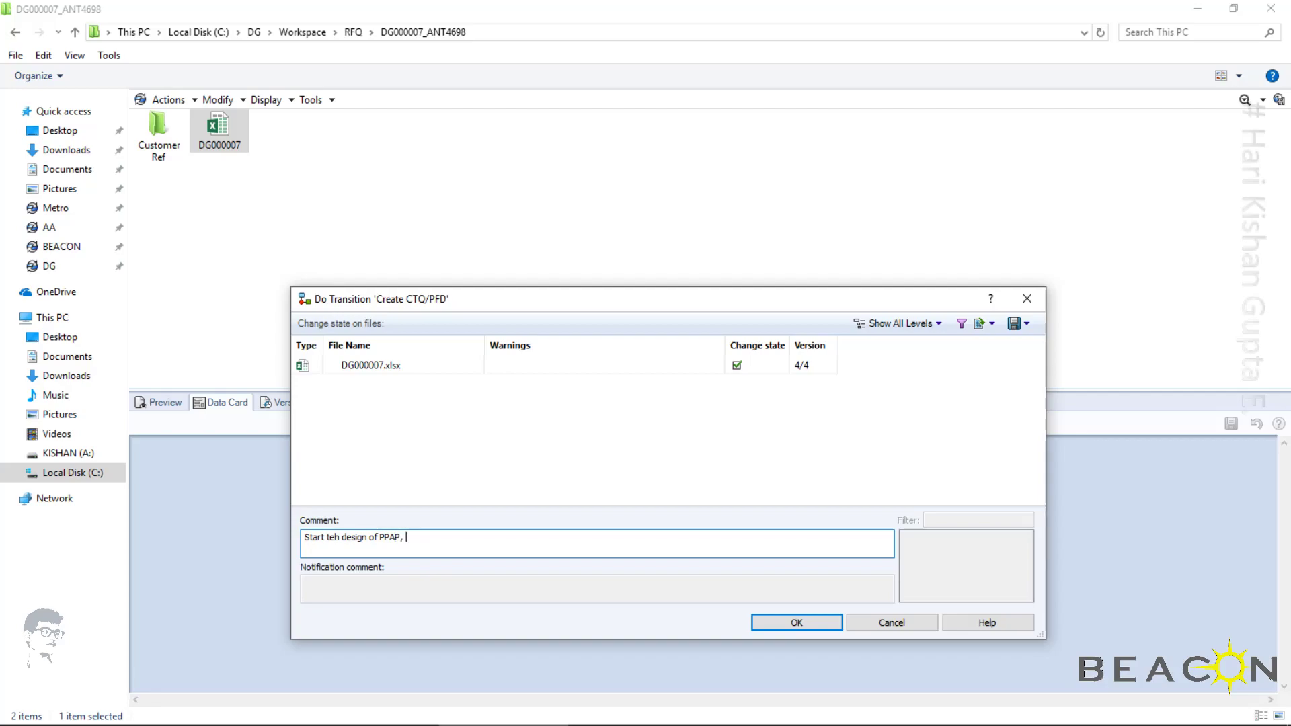
text(, APQP, Ce)
key(BackSpace)
key(BackSpace)
text(CAD Models.)
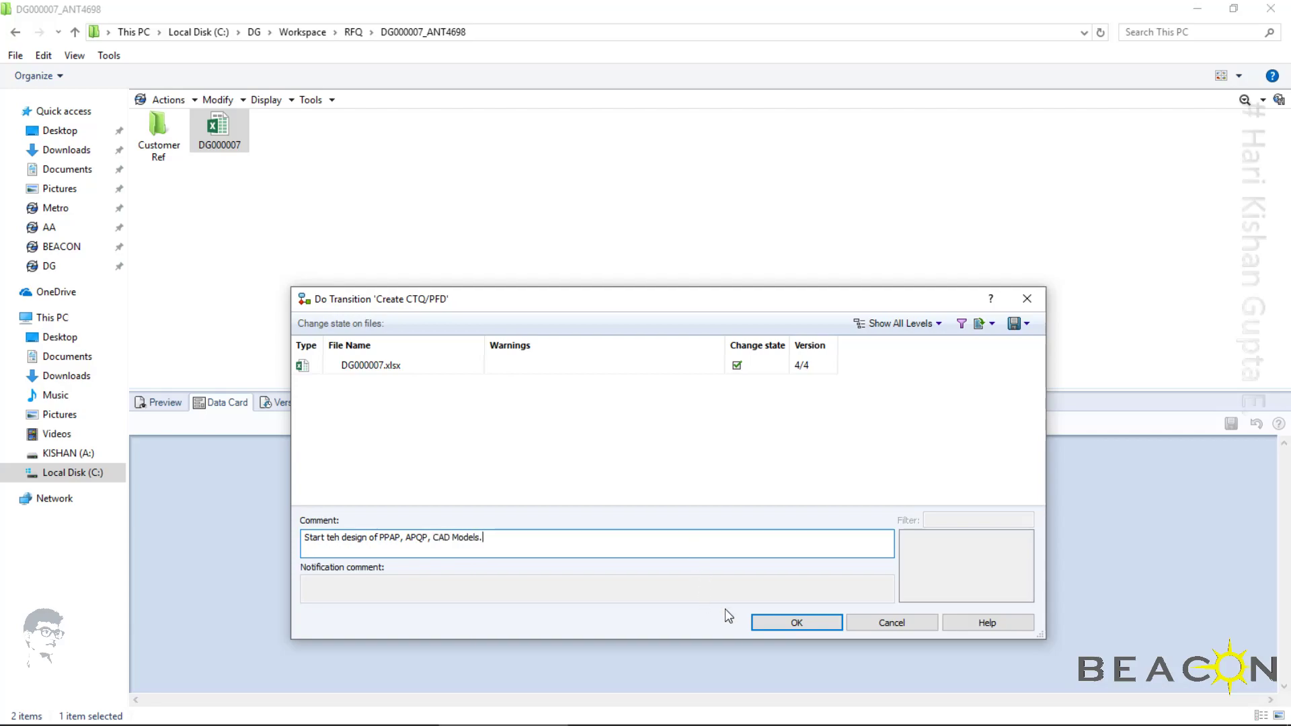
click(766, 624)
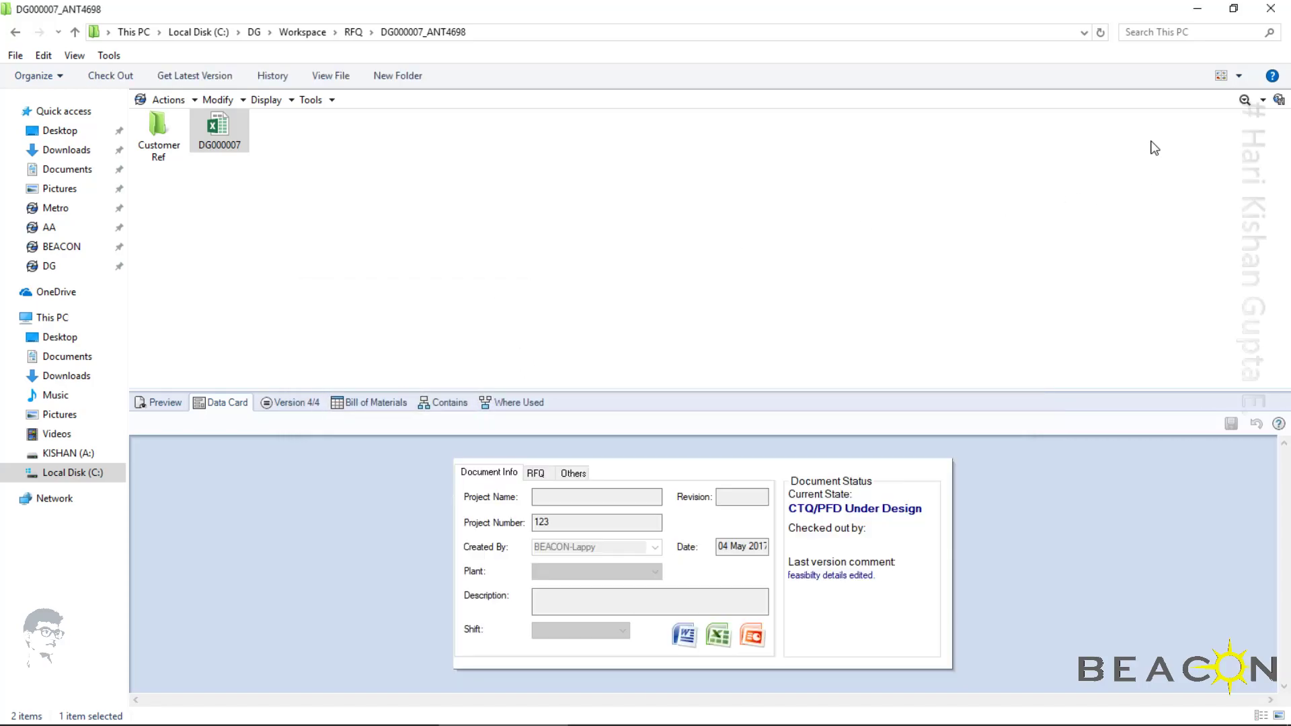
click(1238, 75)
click(1216, 158)
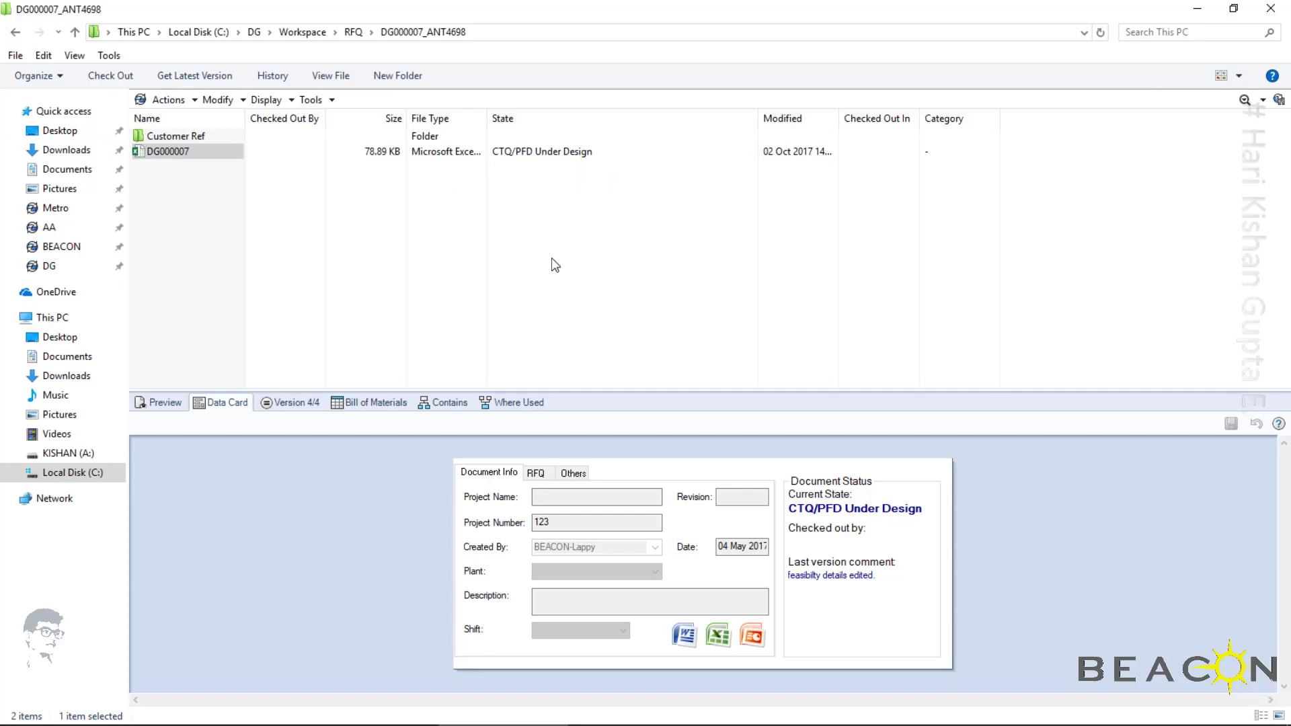
Switch to SOLIDWORKS PDM Administration, close the RFQ workflow, and open the DG vault's CAD Workflow to review its CTQ/PFD Under Design state
mouse_move(821, 725)
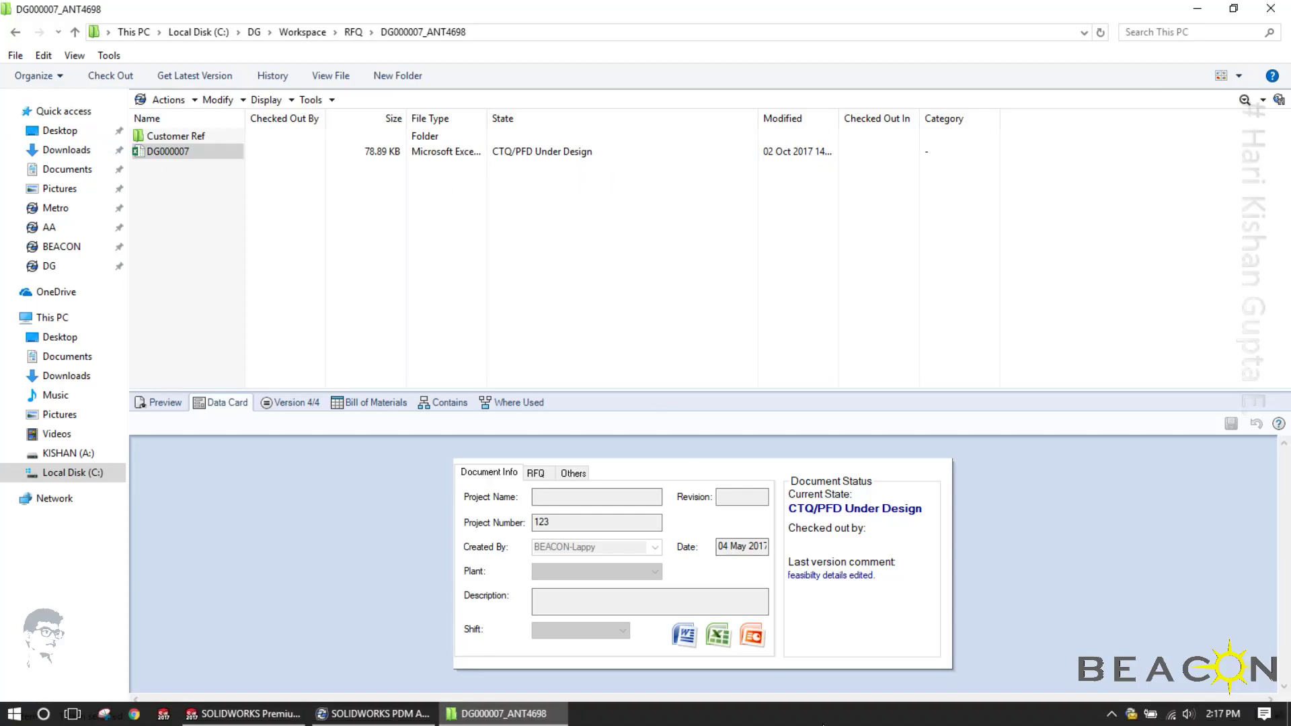
click(373, 714)
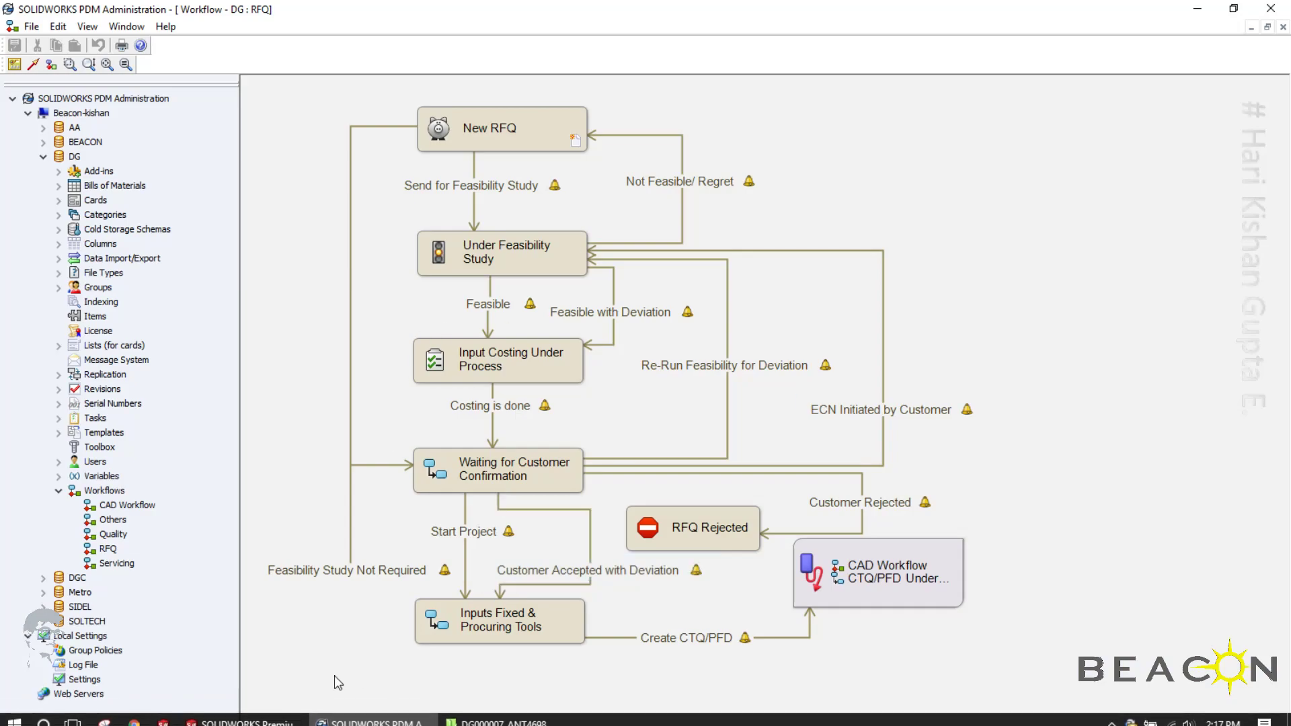
click(1283, 27)
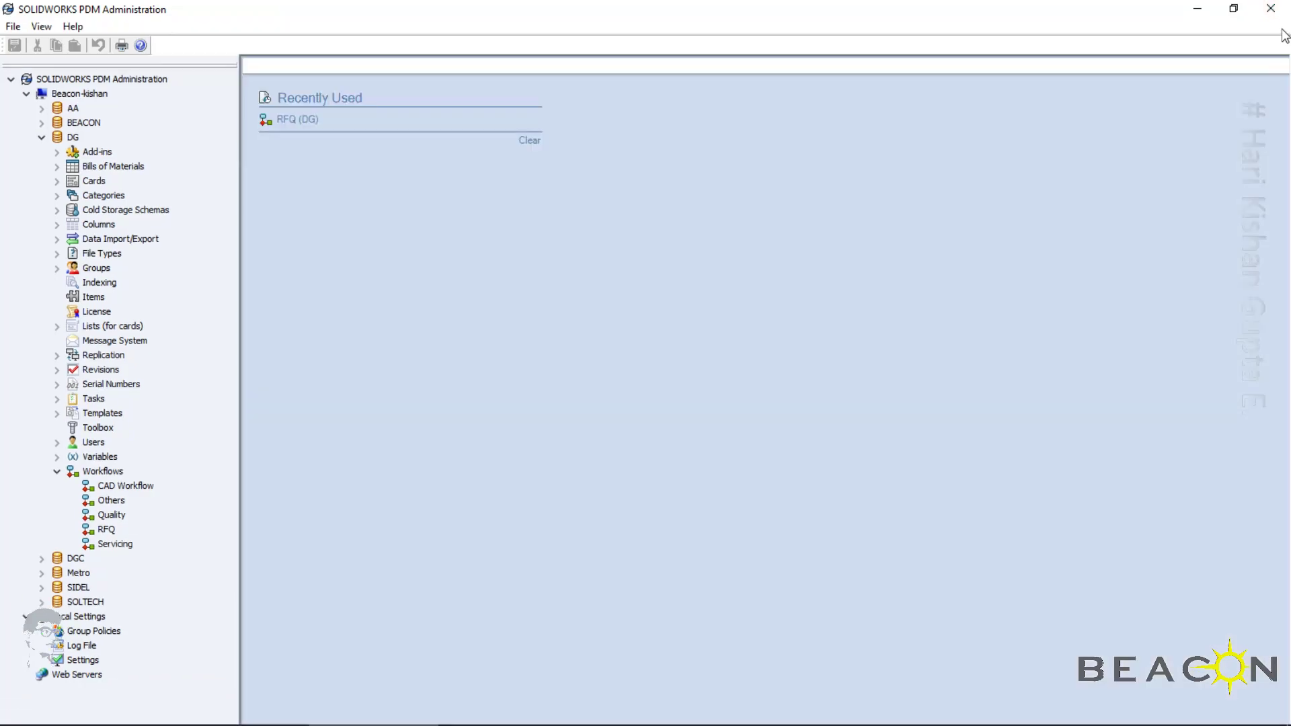
double_click(113, 487)
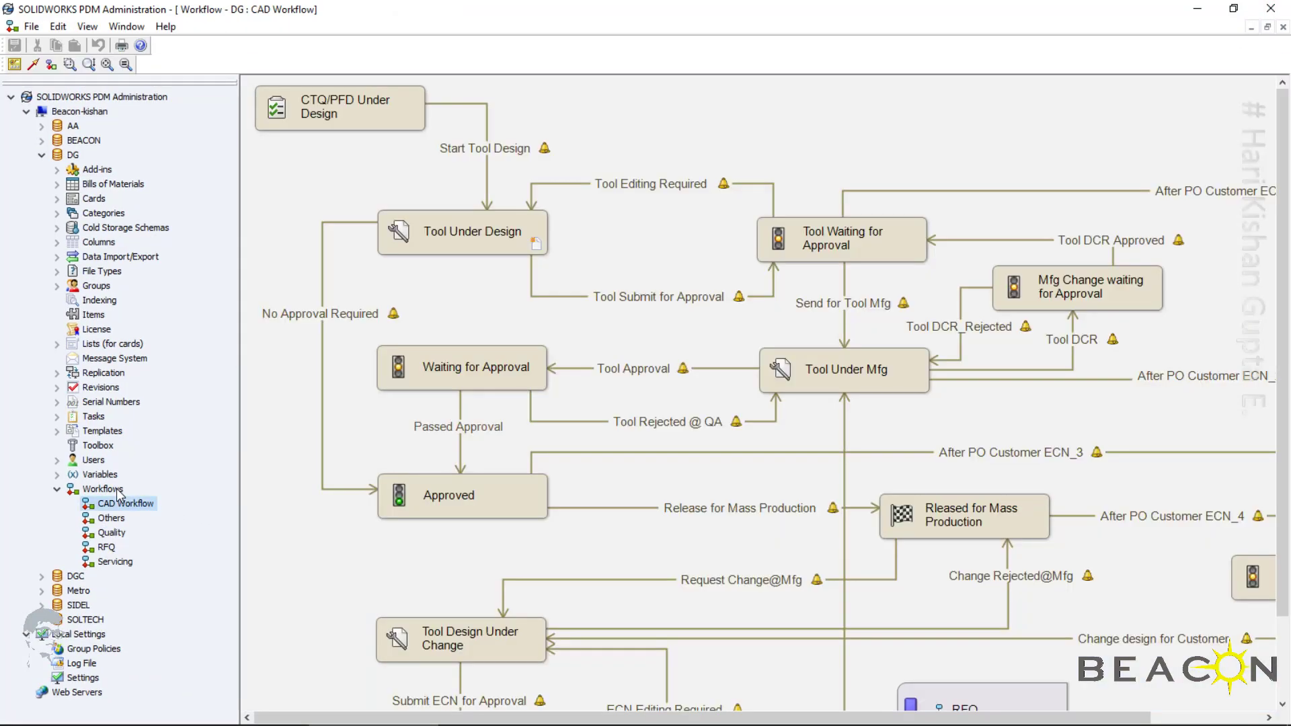
click(304, 118)
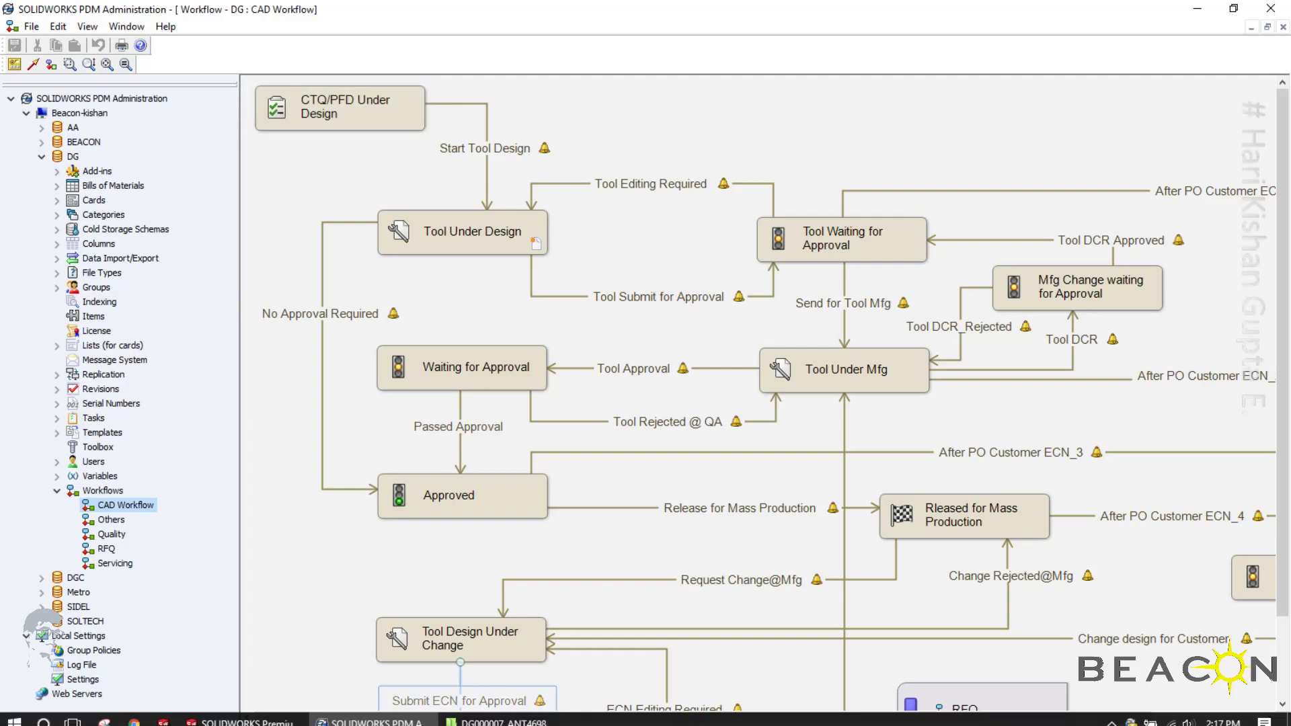
From the vault folder, view DG000007 in Excel, examine its Development Plan and Tool Design Inputs sheets, and close it without saving
click(503, 714)
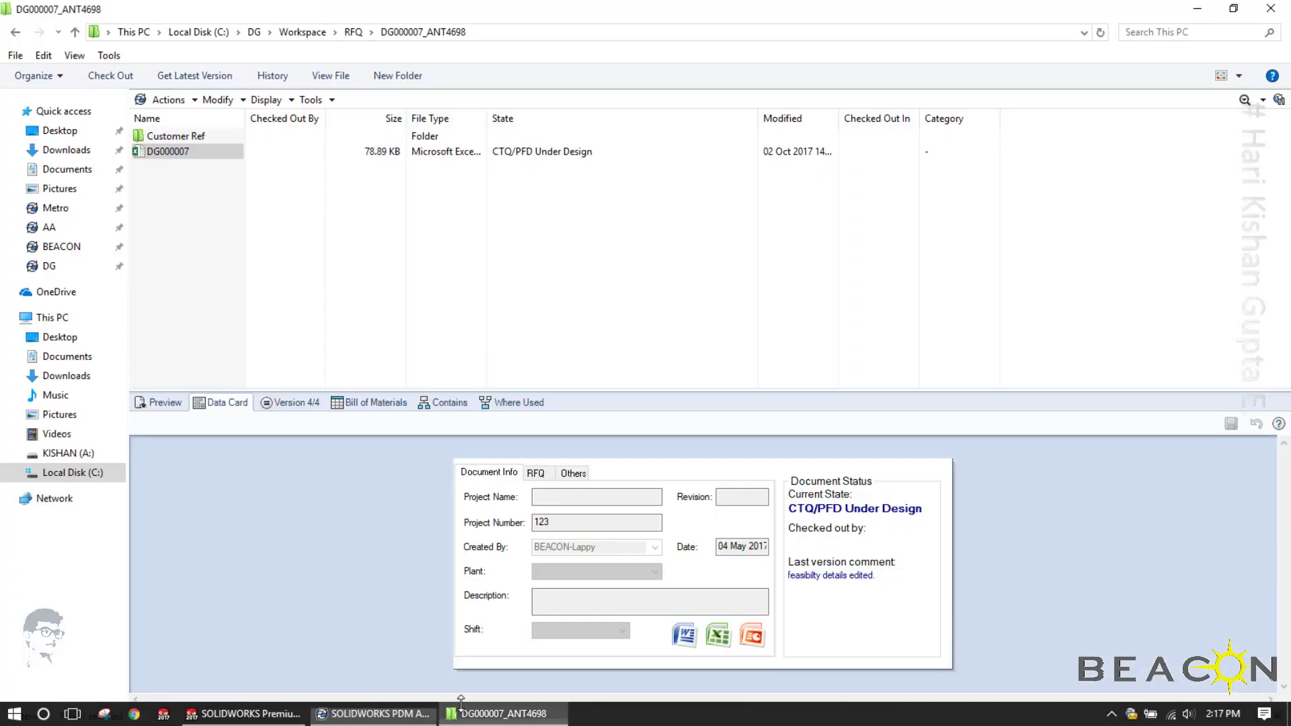
click(176, 152)
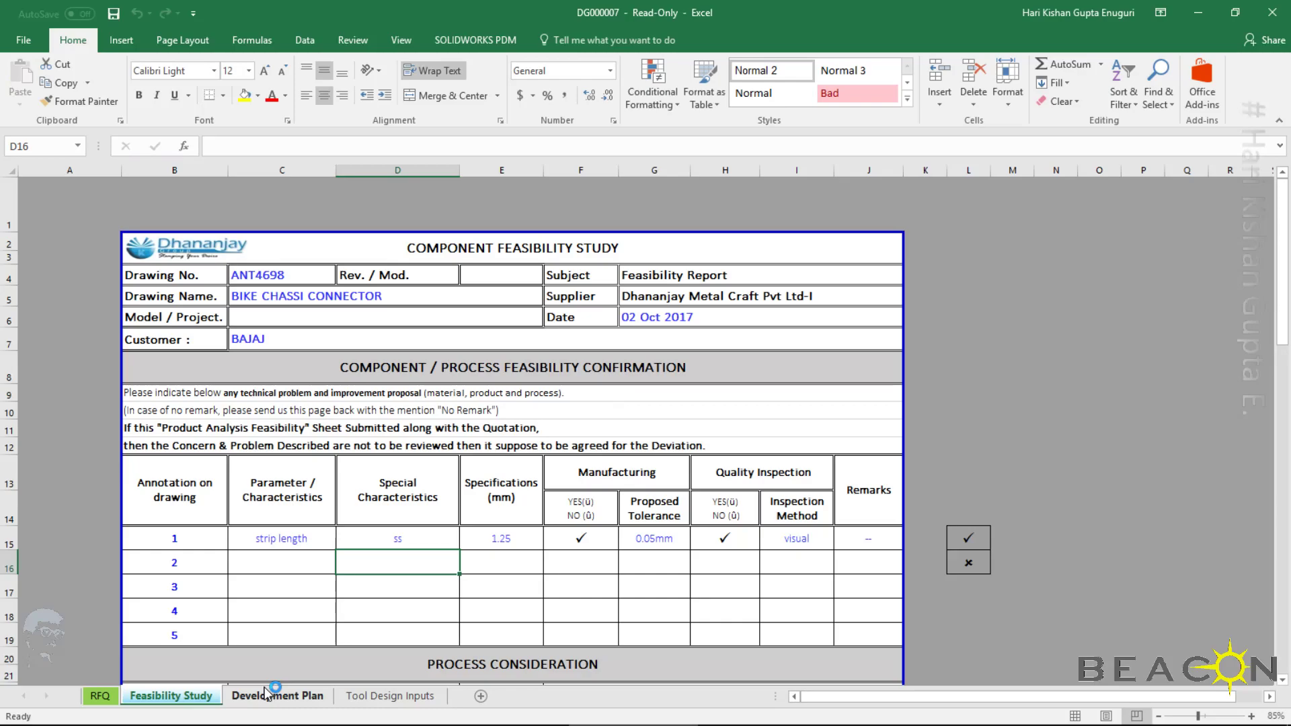
click(261, 696)
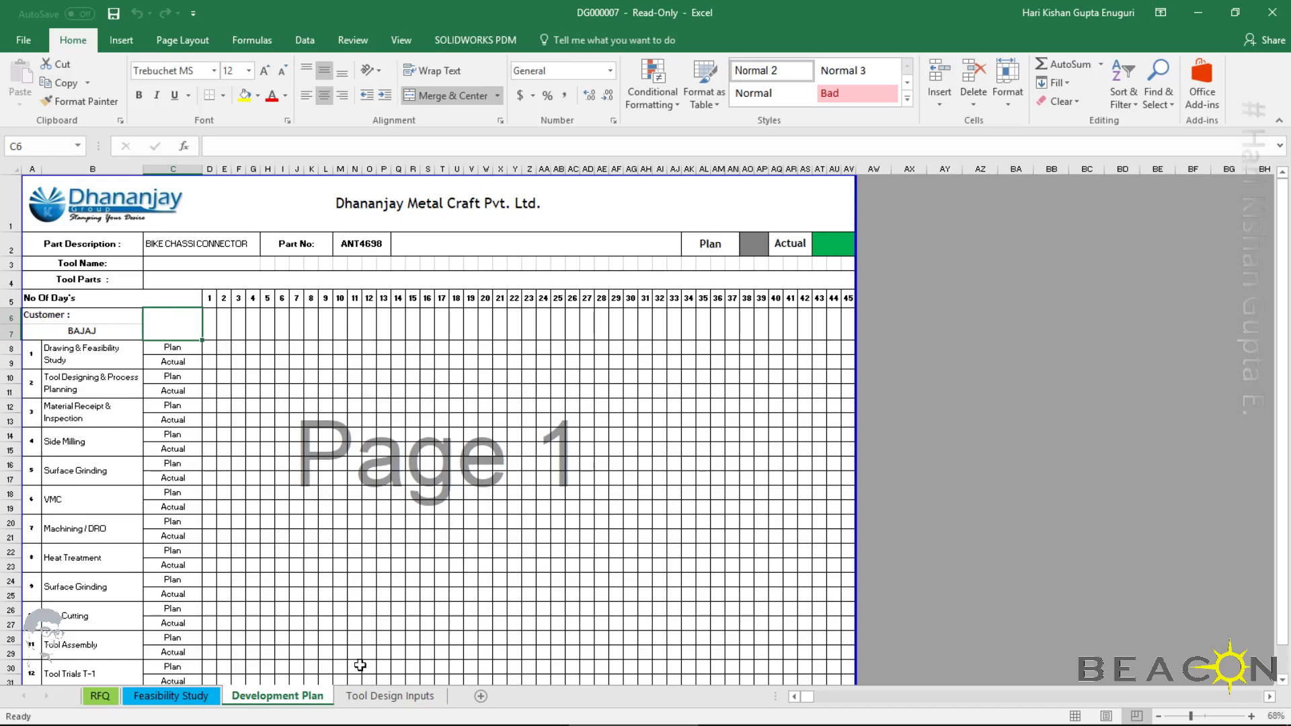
click(381, 696)
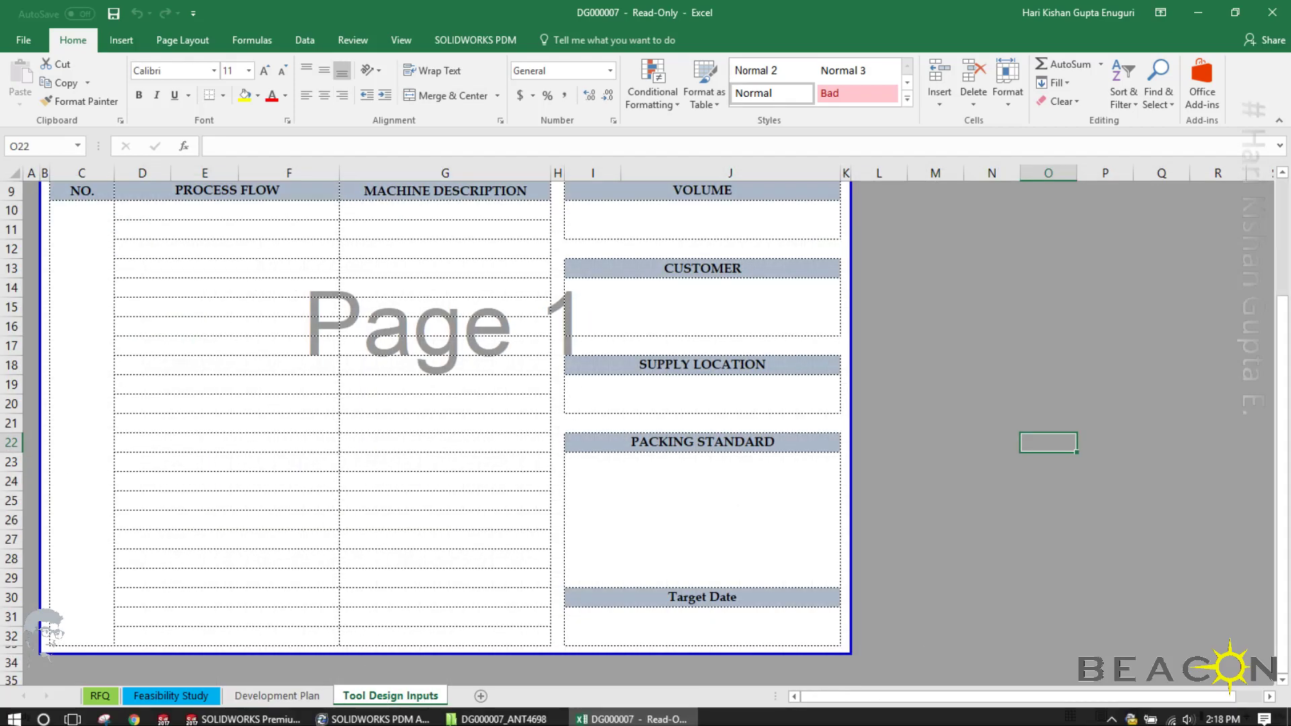
scroll(442, 666, up, 3)
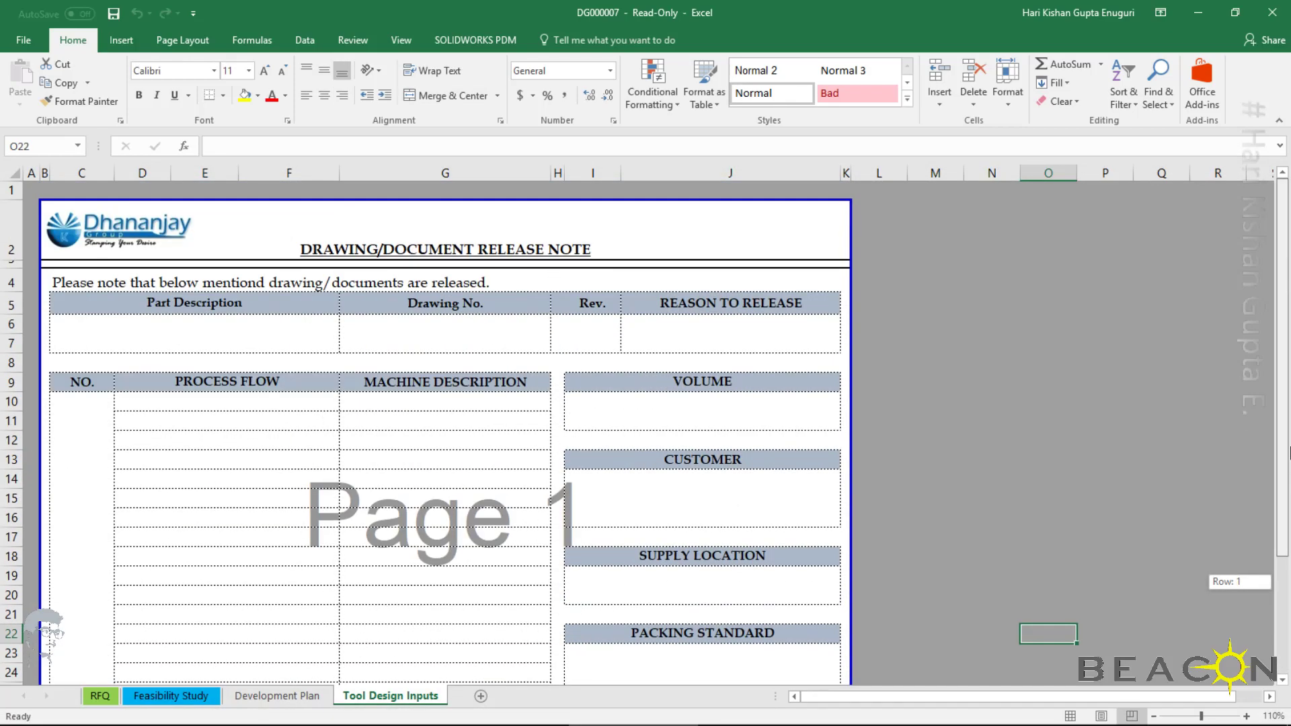
click(149, 425)
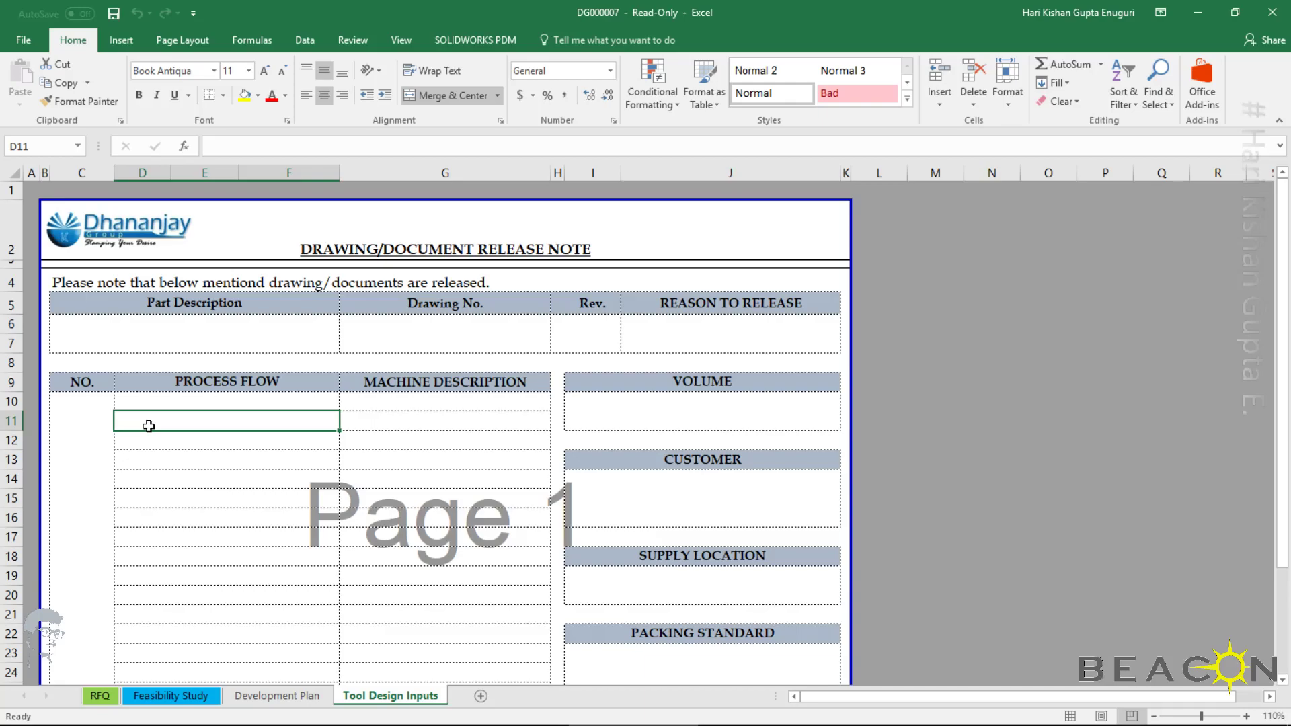
click(1272, 12)
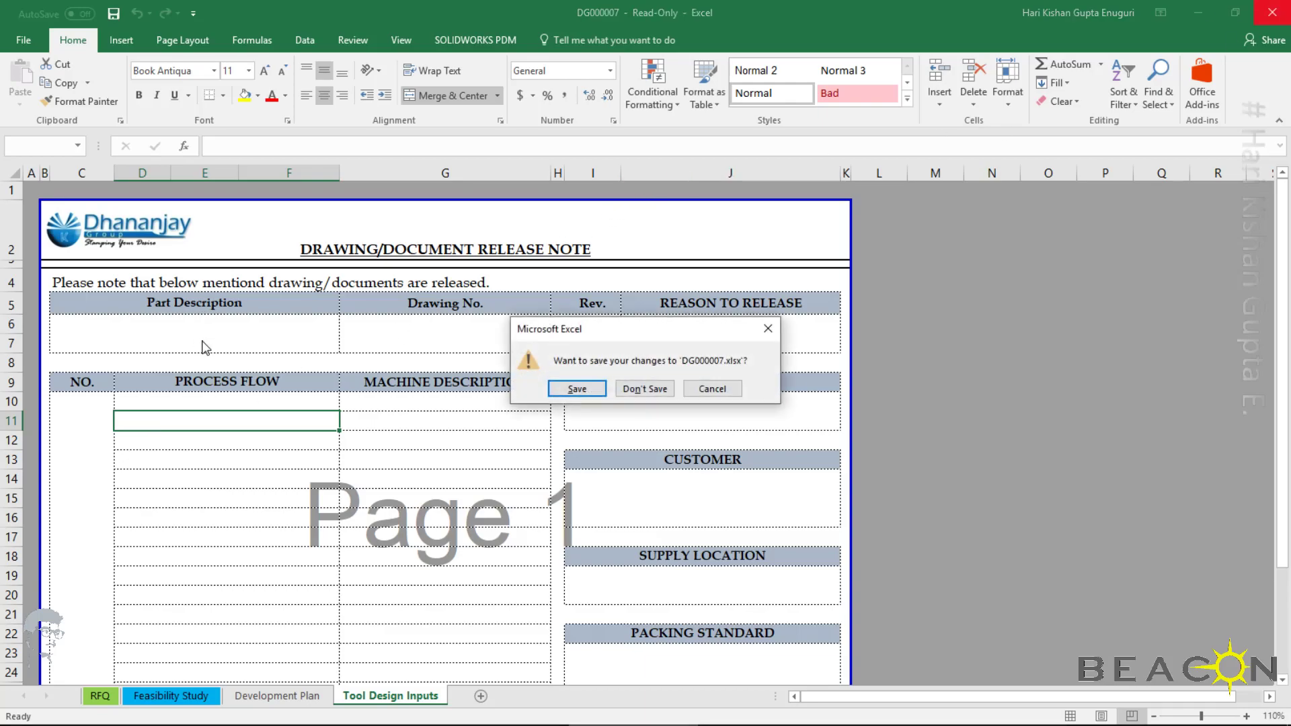
click(642, 390)
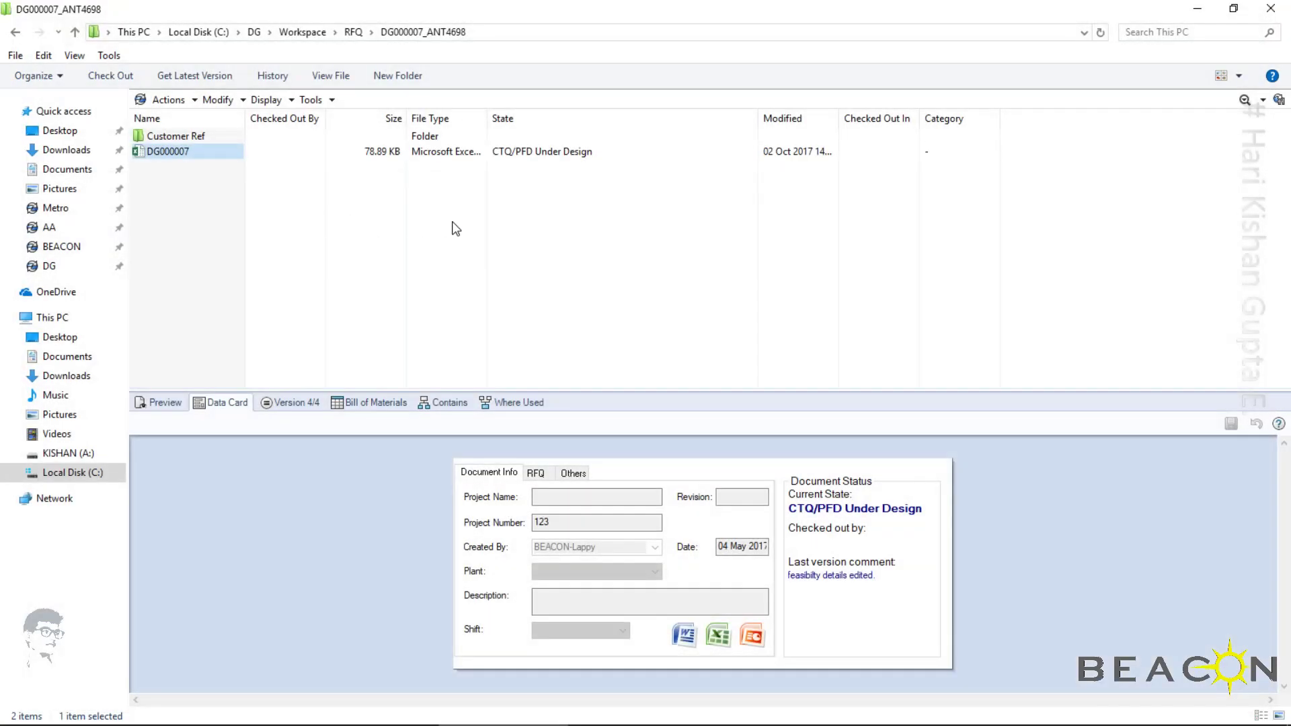
Log off the current vault user and log in to the DG vault with another user's name and account password
click(410, 717)
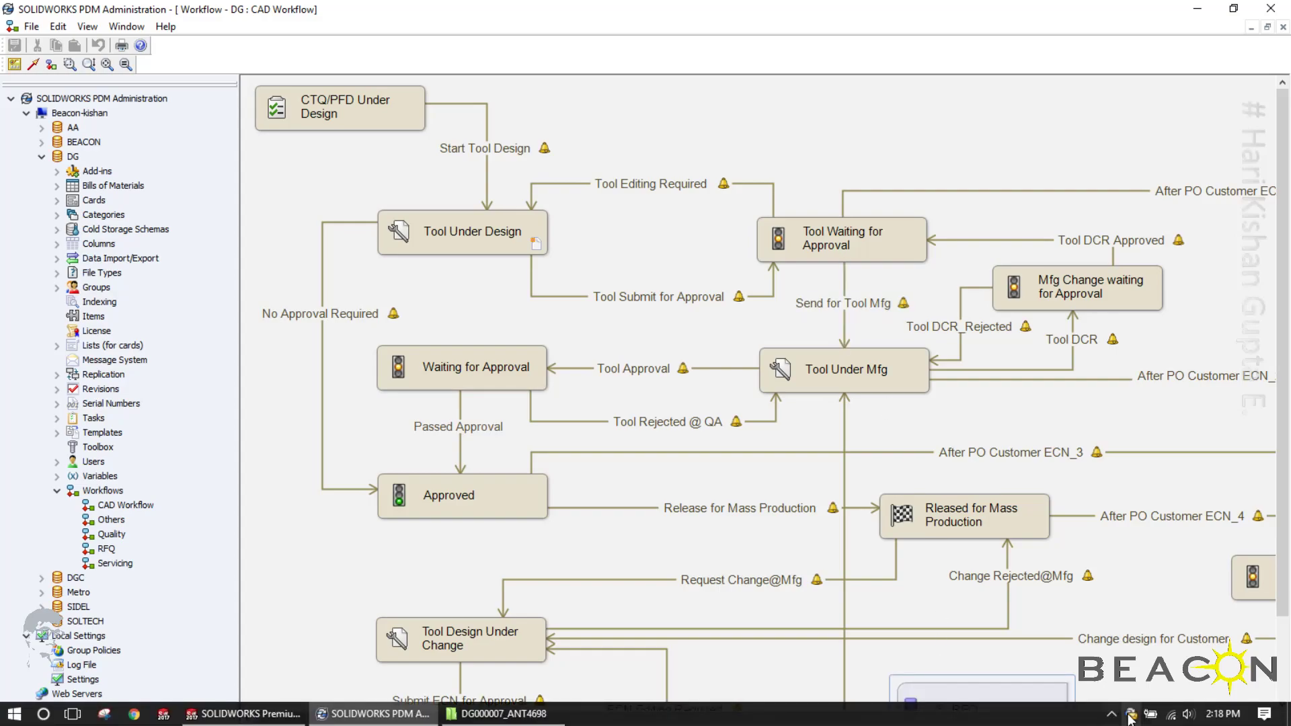
click(1129, 718)
click(1070, 37)
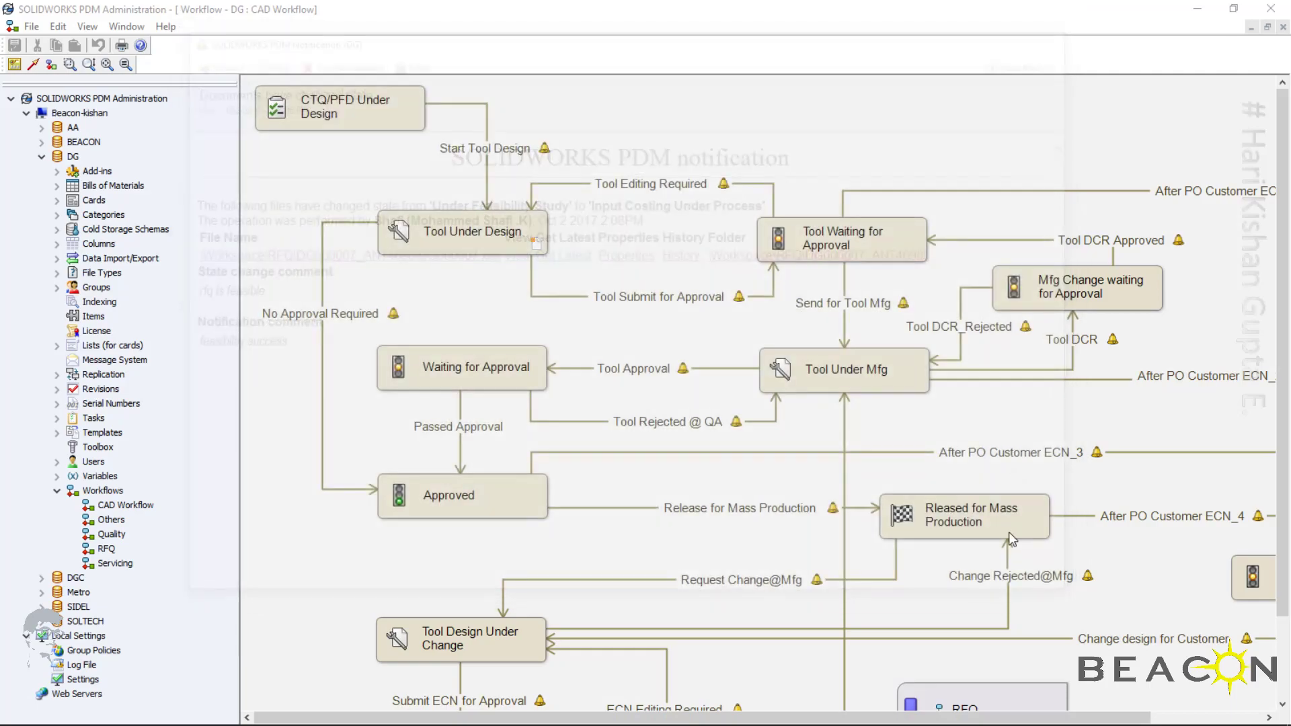
right_click(1130, 708)
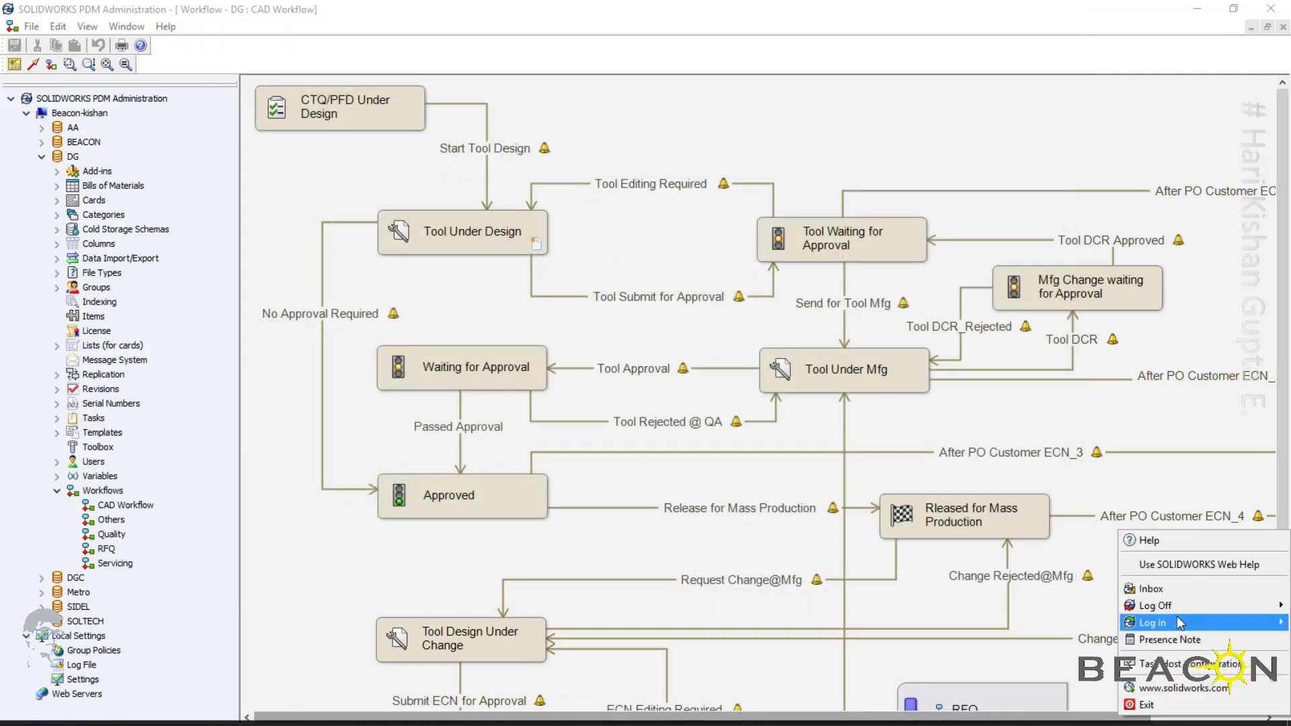
mouse_move(1180, 623)
click(1069, 609)
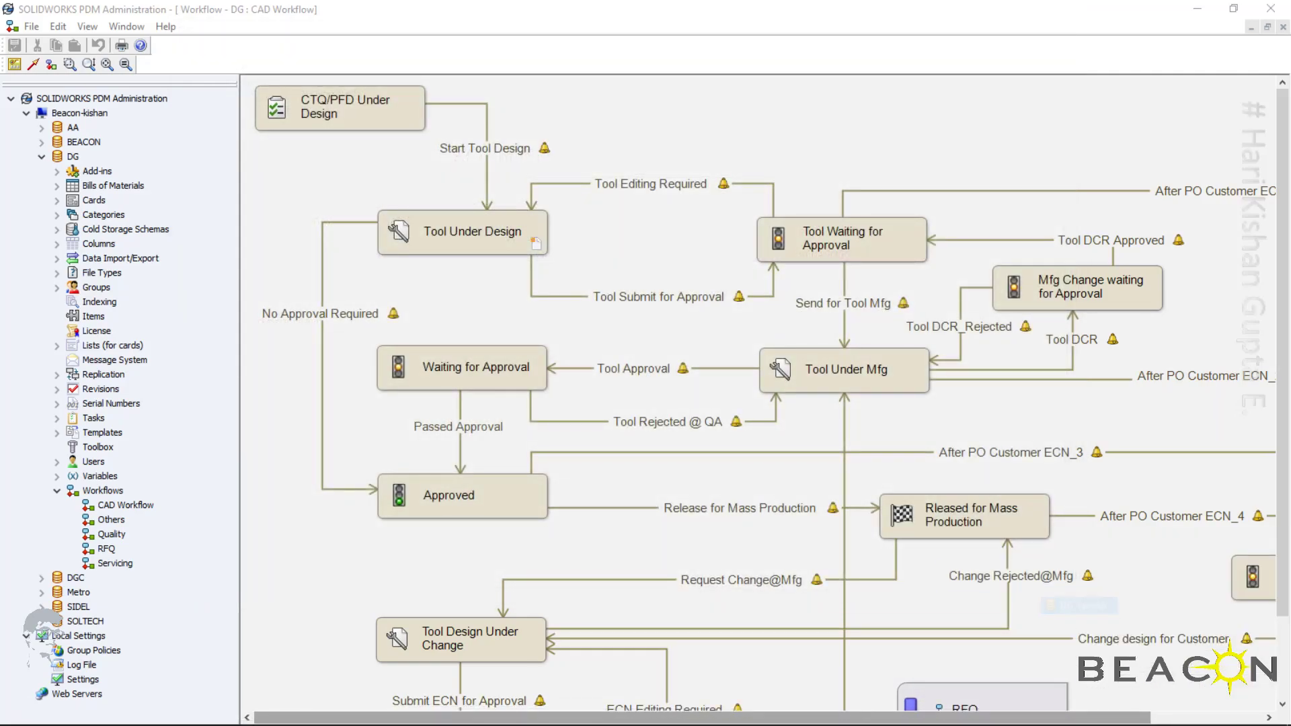
right_click(1130, 715)
mouse_move(1123, 641)
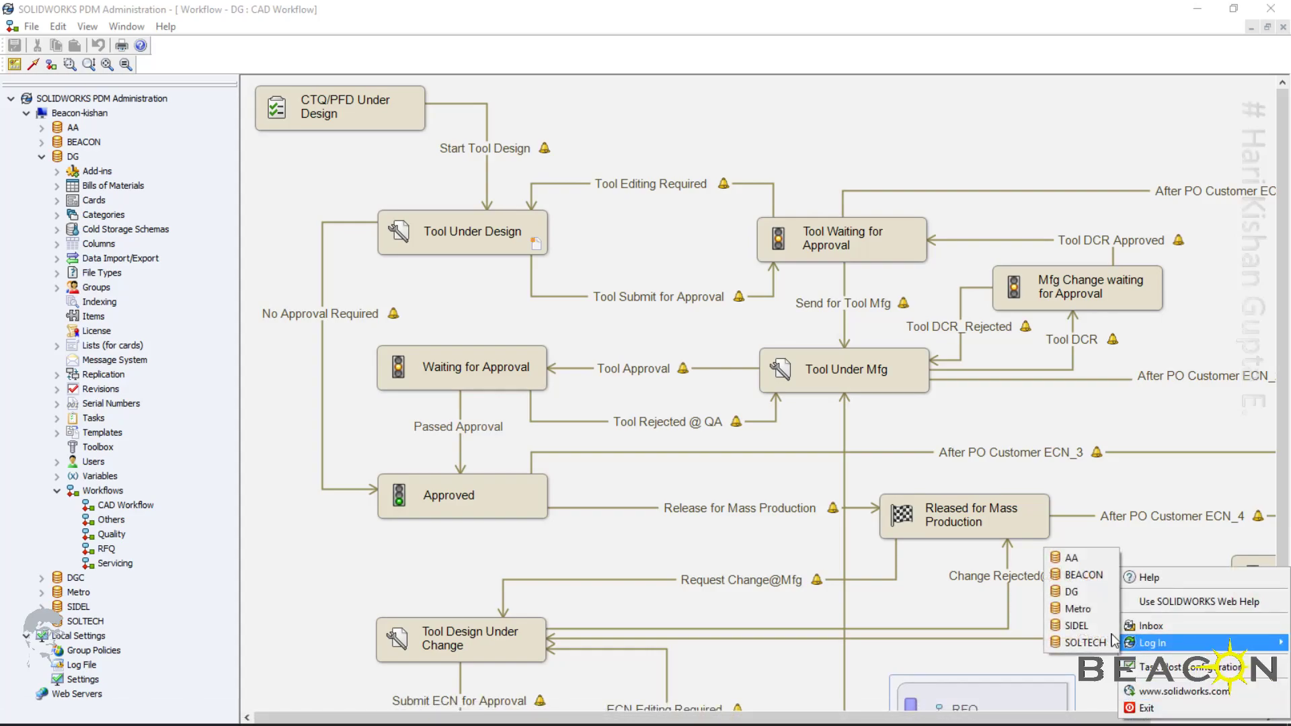
click(1073, 592)
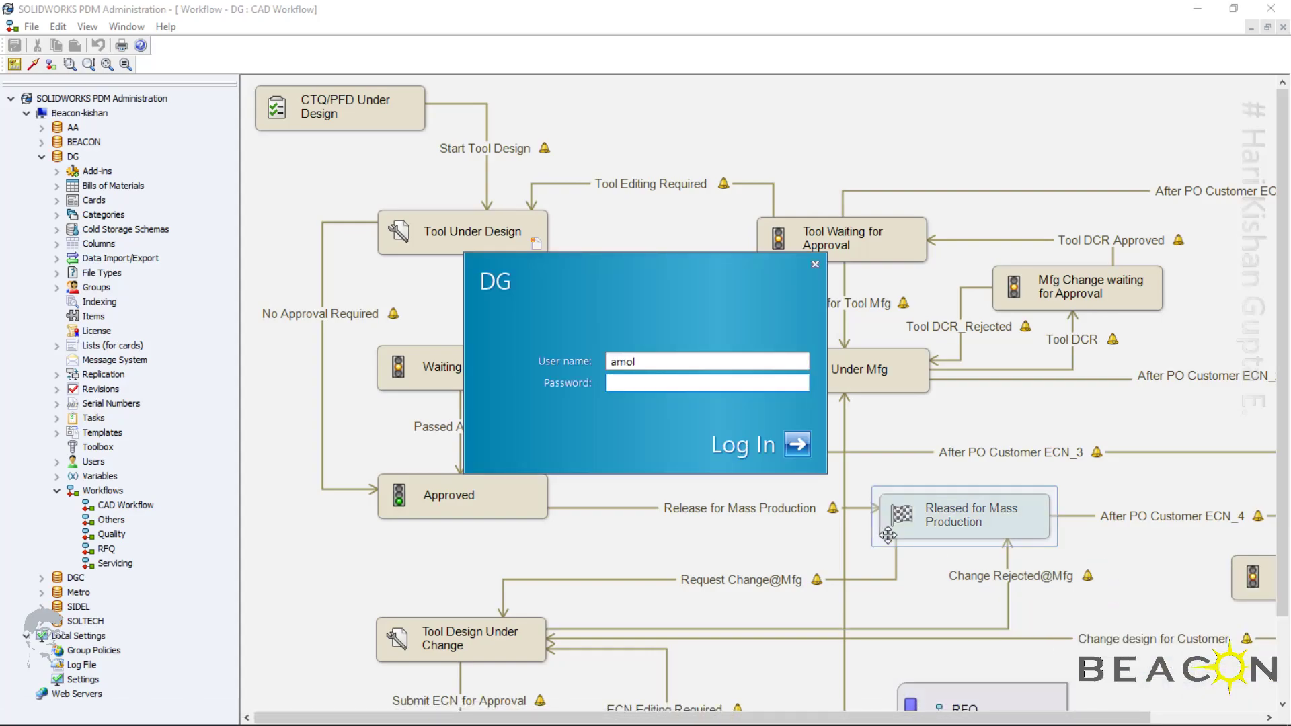
key(Return)
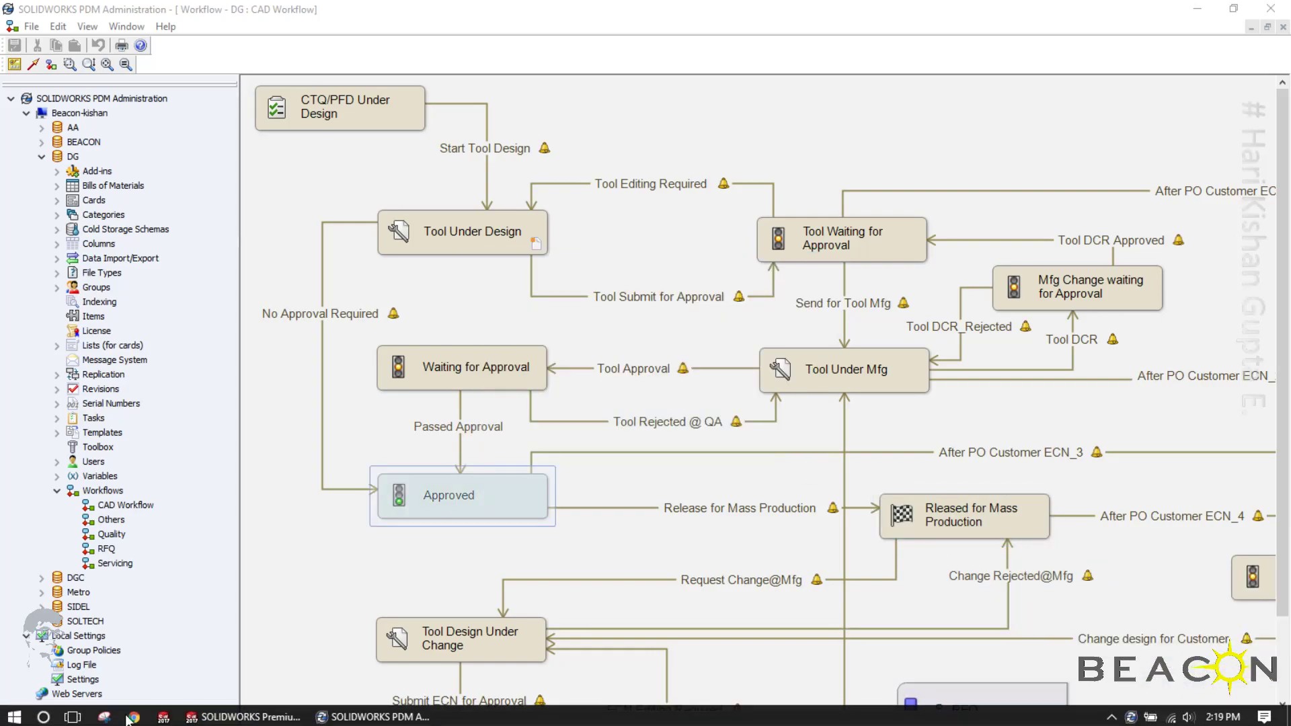
Open File Explorer at the root folder of the DG vault
click(14, 714)
click(18, 604)
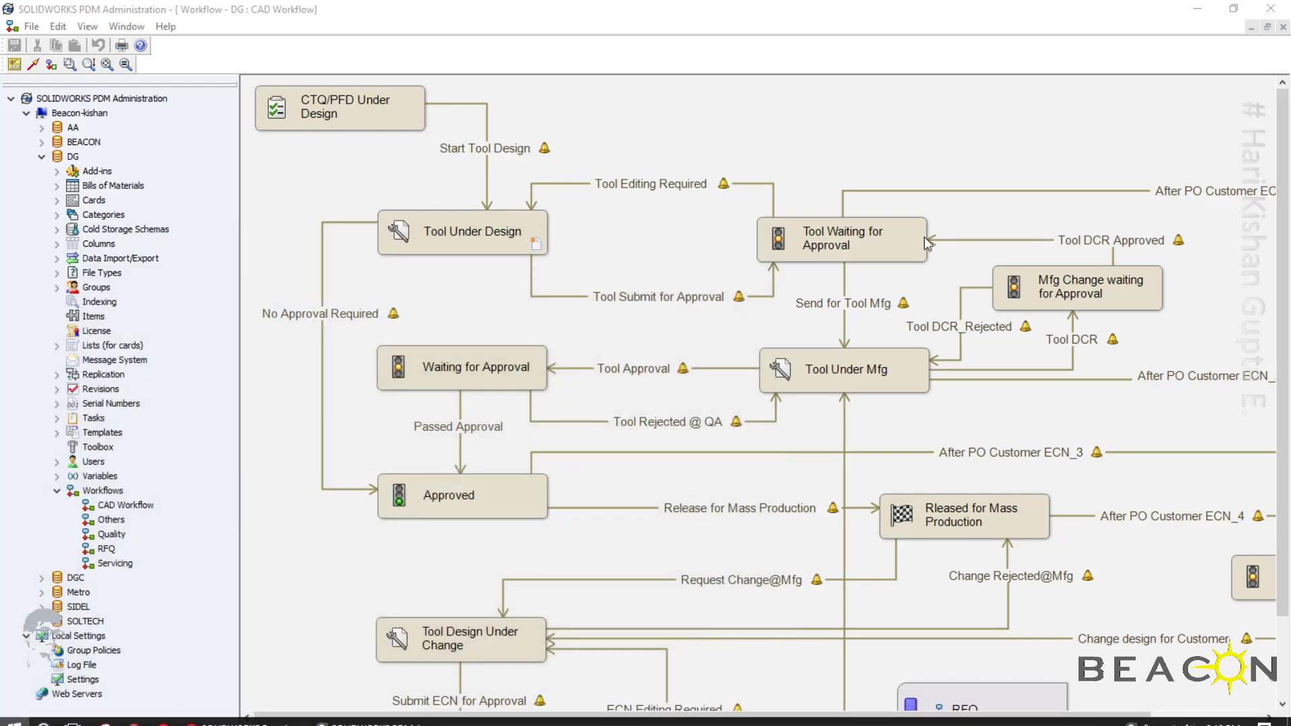
click(42, 244)
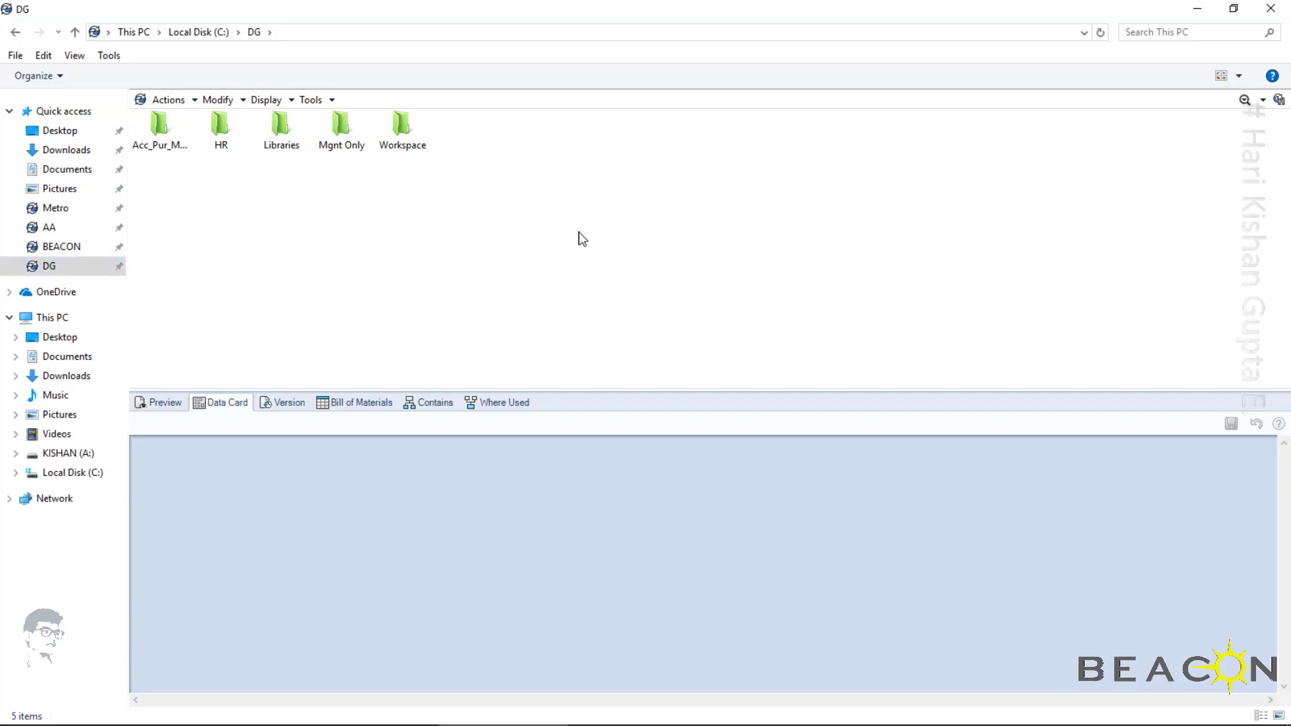
Start a new project in the DG vault root from the NEW > Project template and enter DG0000007 as the RFQ number
right_click(582, 238)
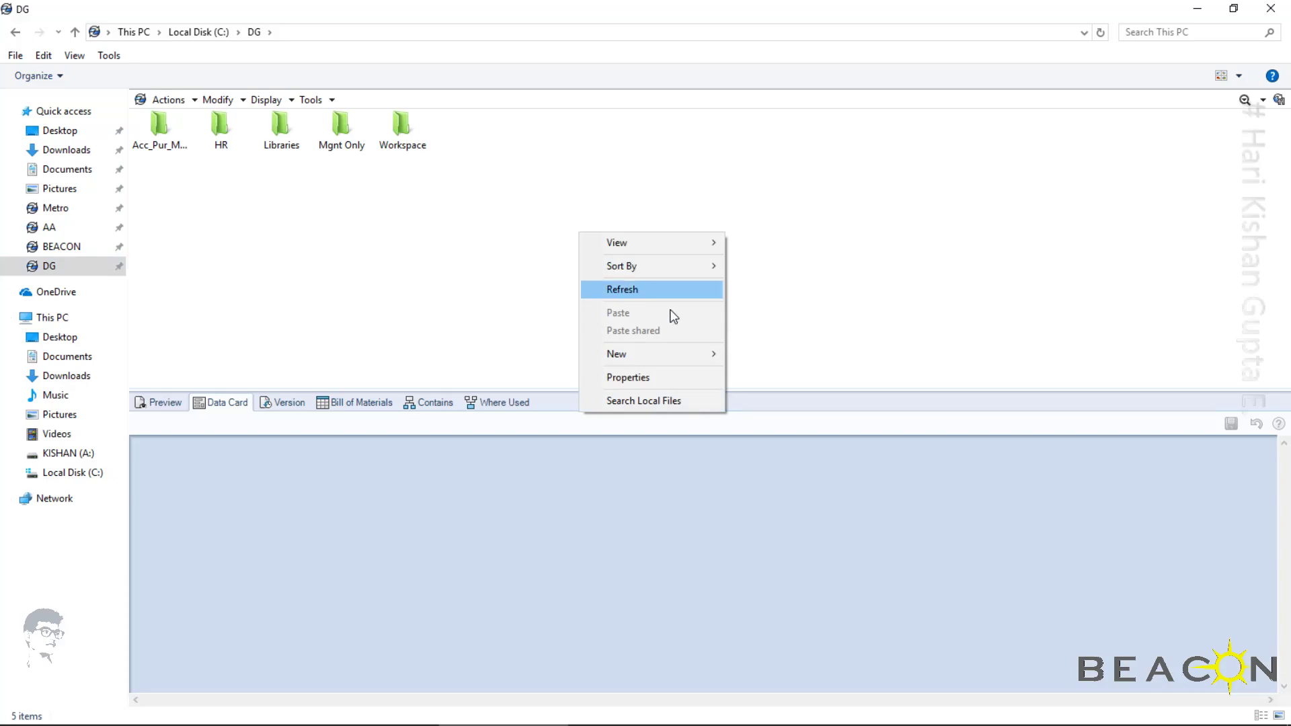
mouse_move(697, 356)
mouse_move(762, 384)
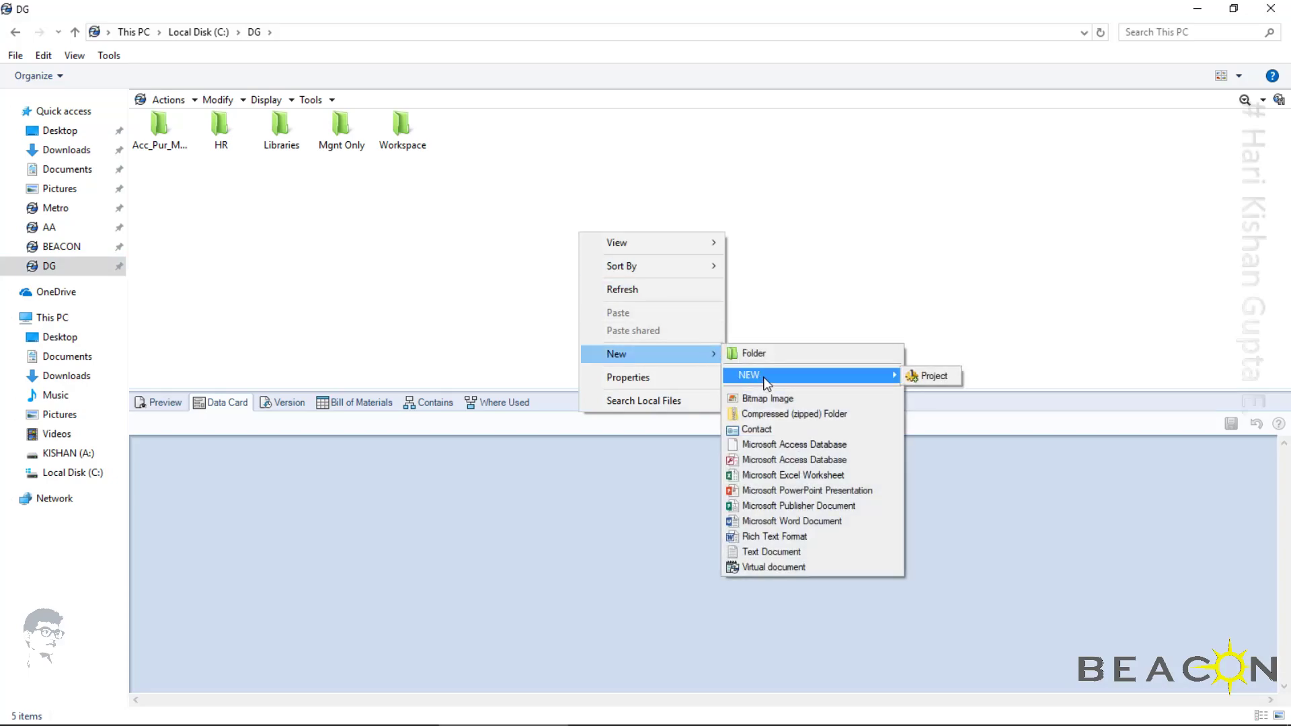
click(928, 375)
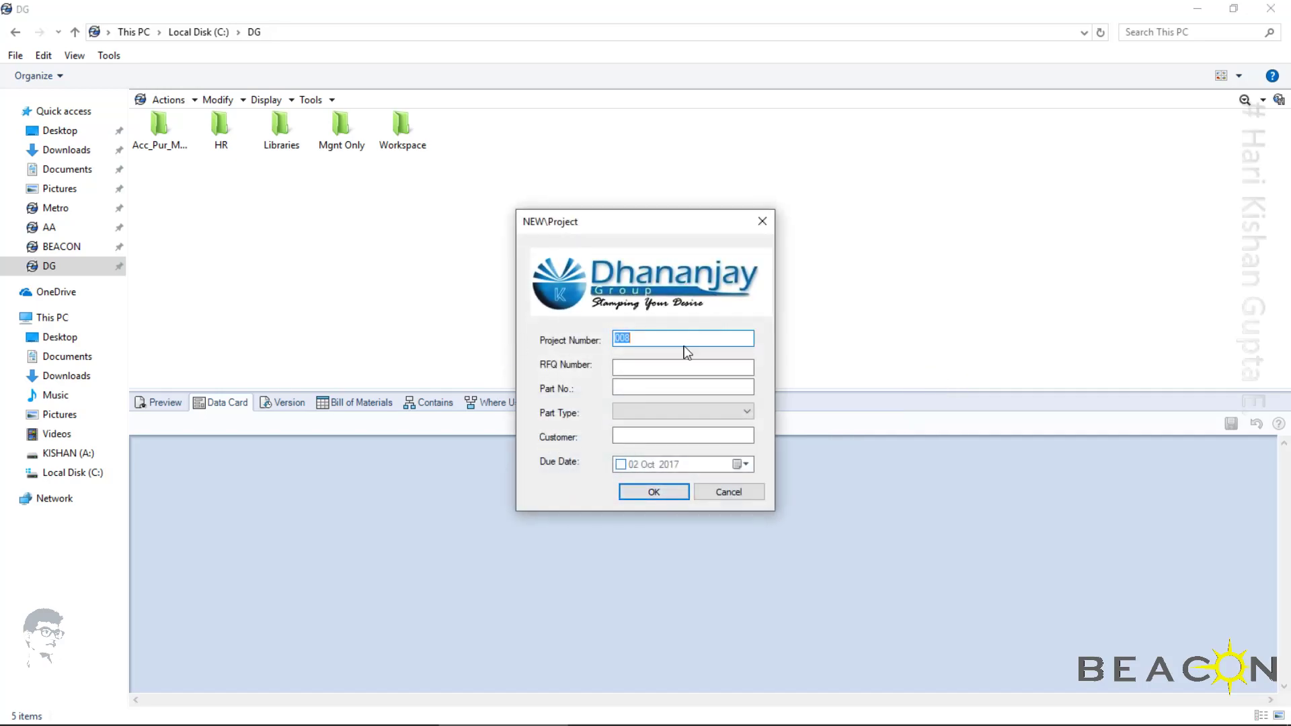
click(637, 369)
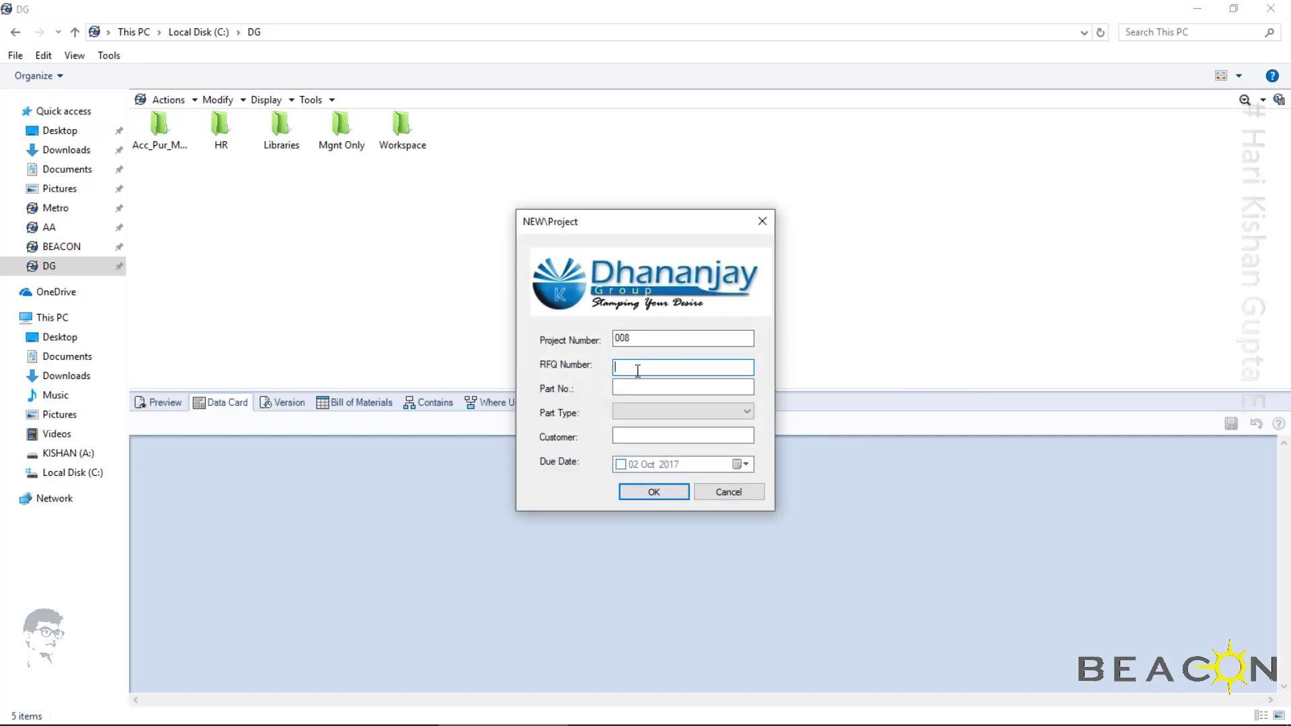
text(DG0000007)
key(Tab)
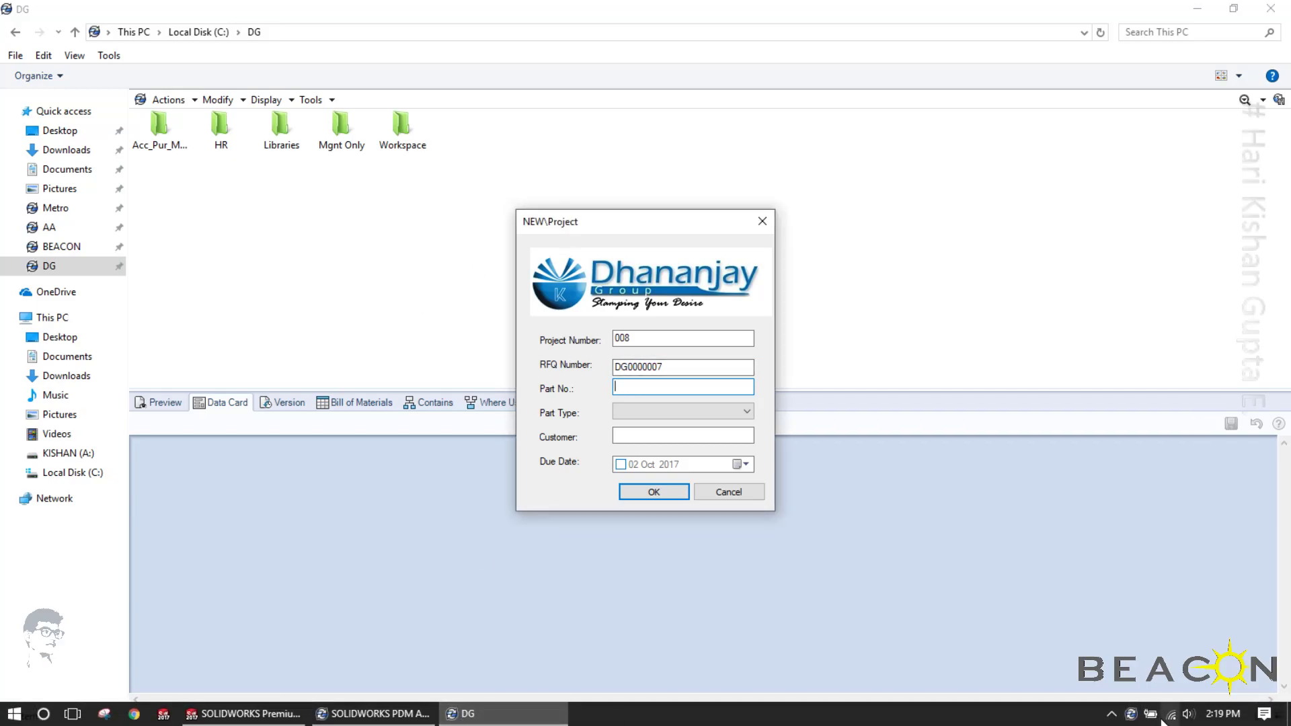
Look up the part number in the DG inbox's state-change notification and enter ANT4698 as the new project's Part No
right_click(1131, 722)
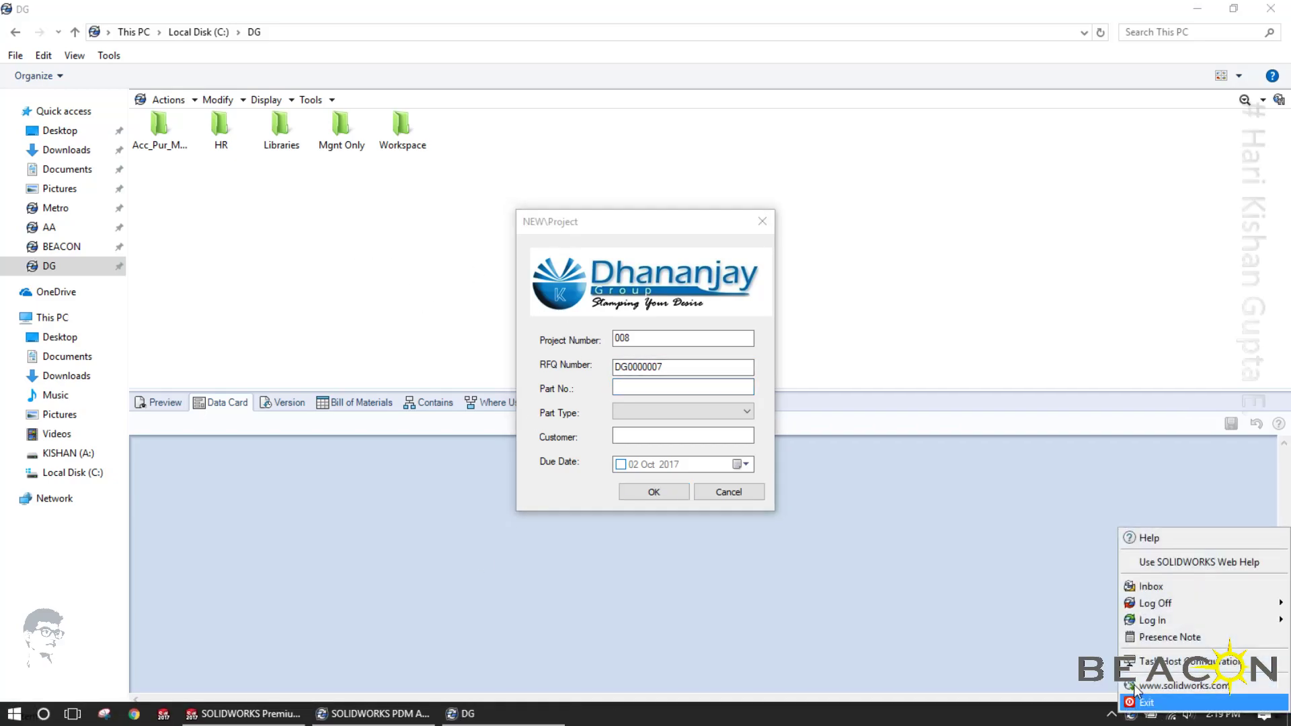
click(1147, 587)
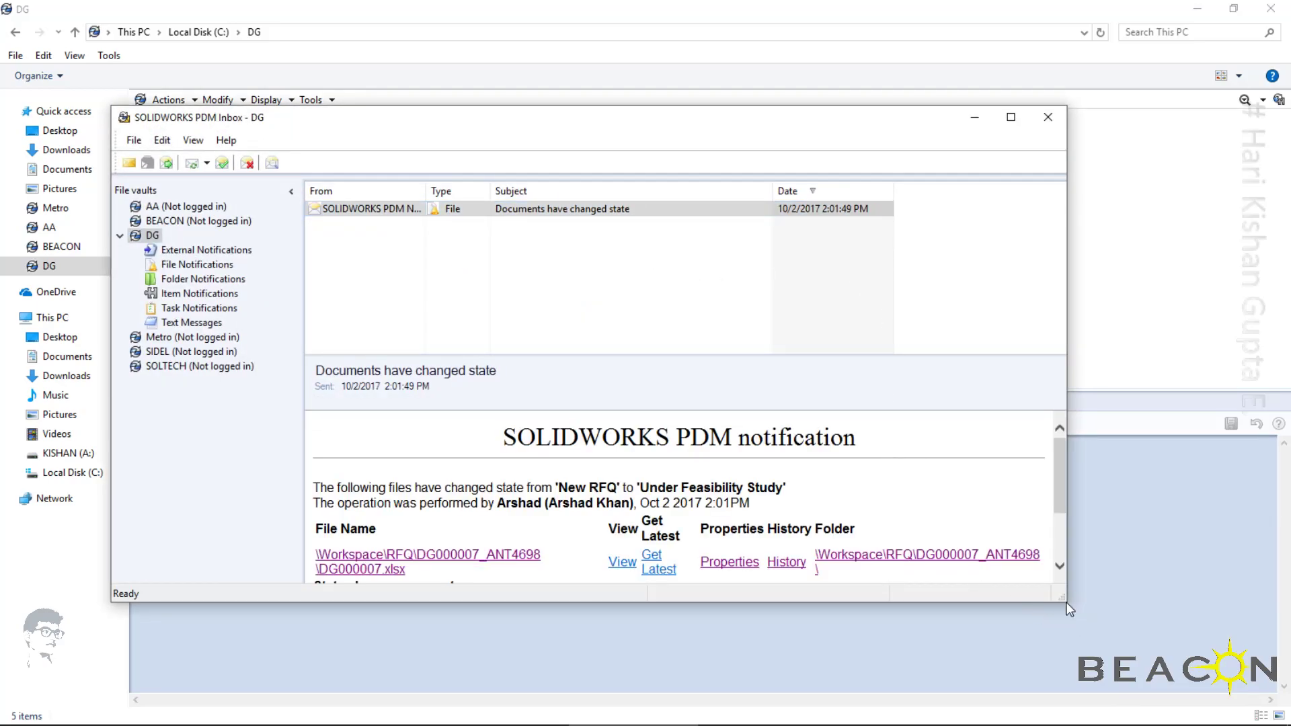
drag(1068, 600, 1166, 690)
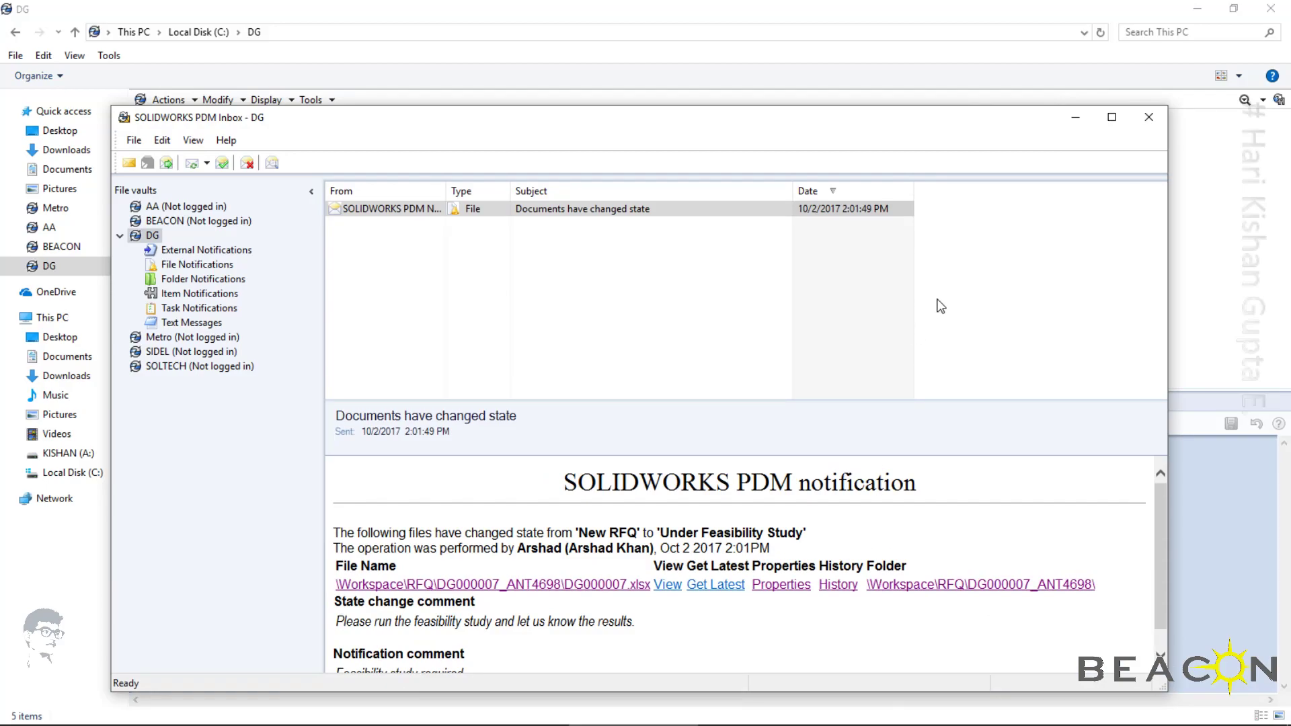
mouse_move(482, 716)
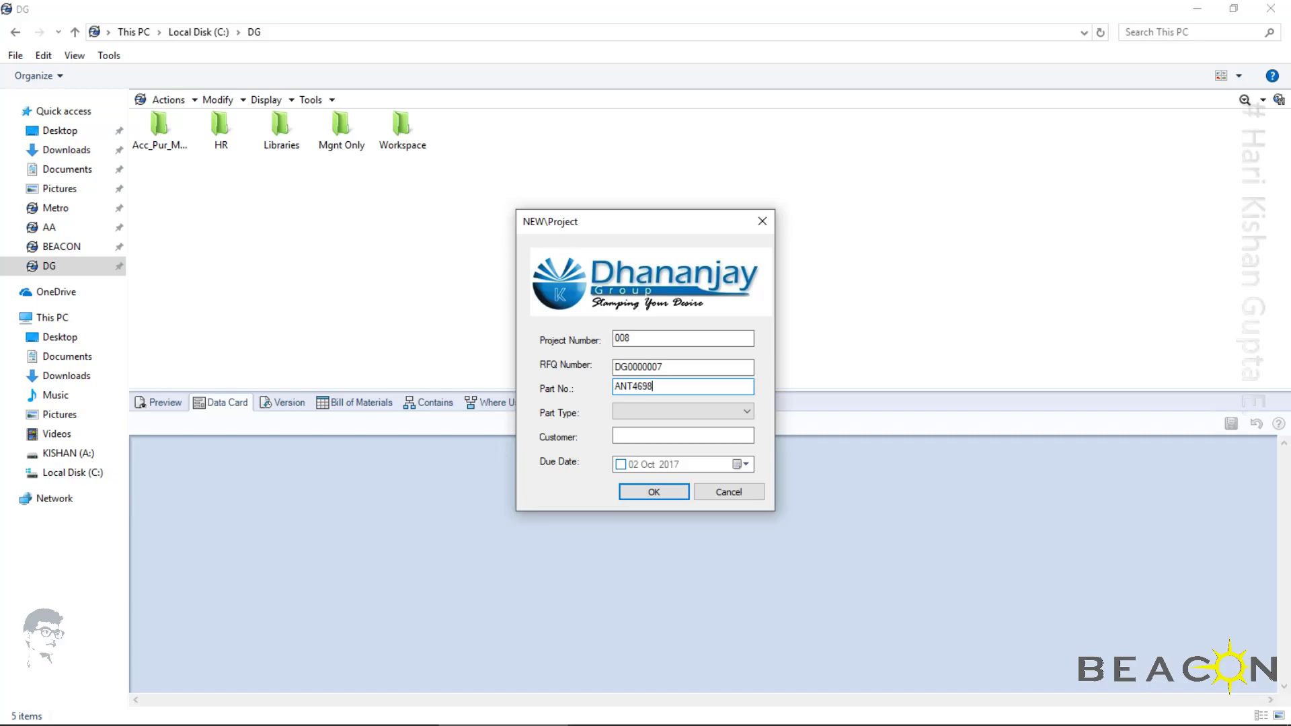
Set the project's part type to Part, customer to BAJAJ and due date to 30 Nov 2017, and create the project
click(686, 411)
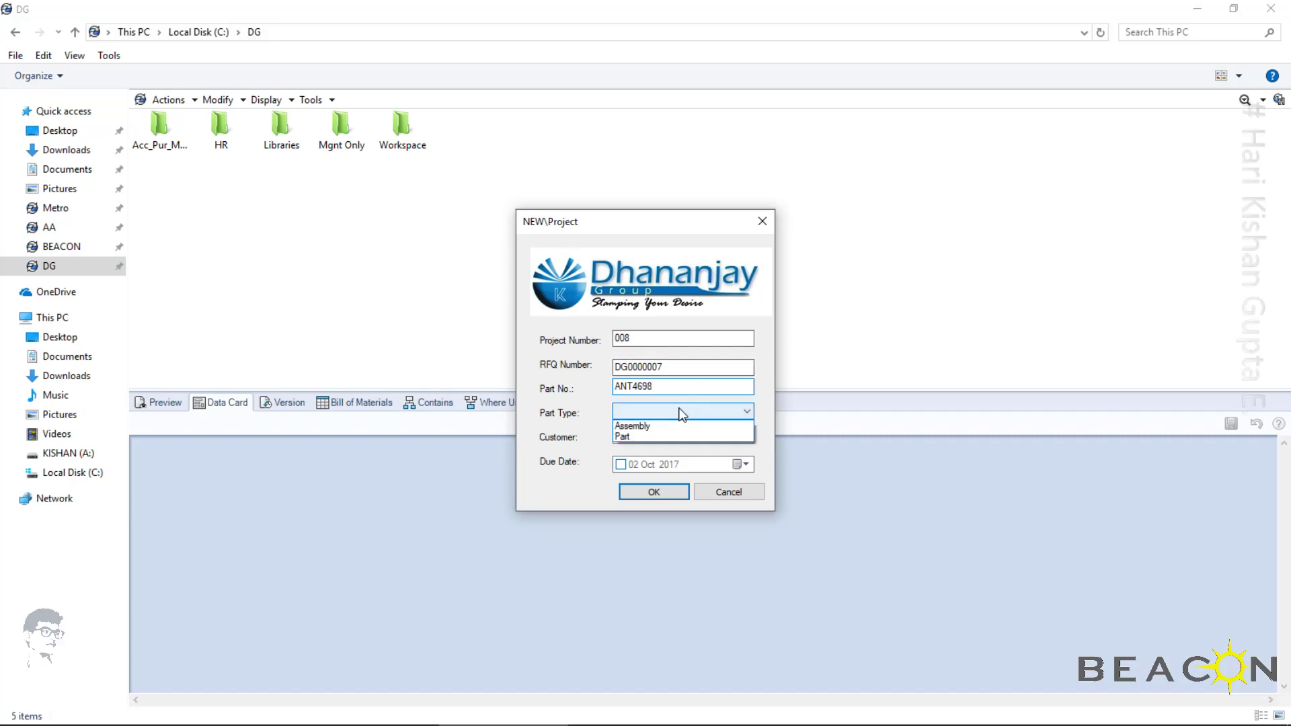
click(644, 437)
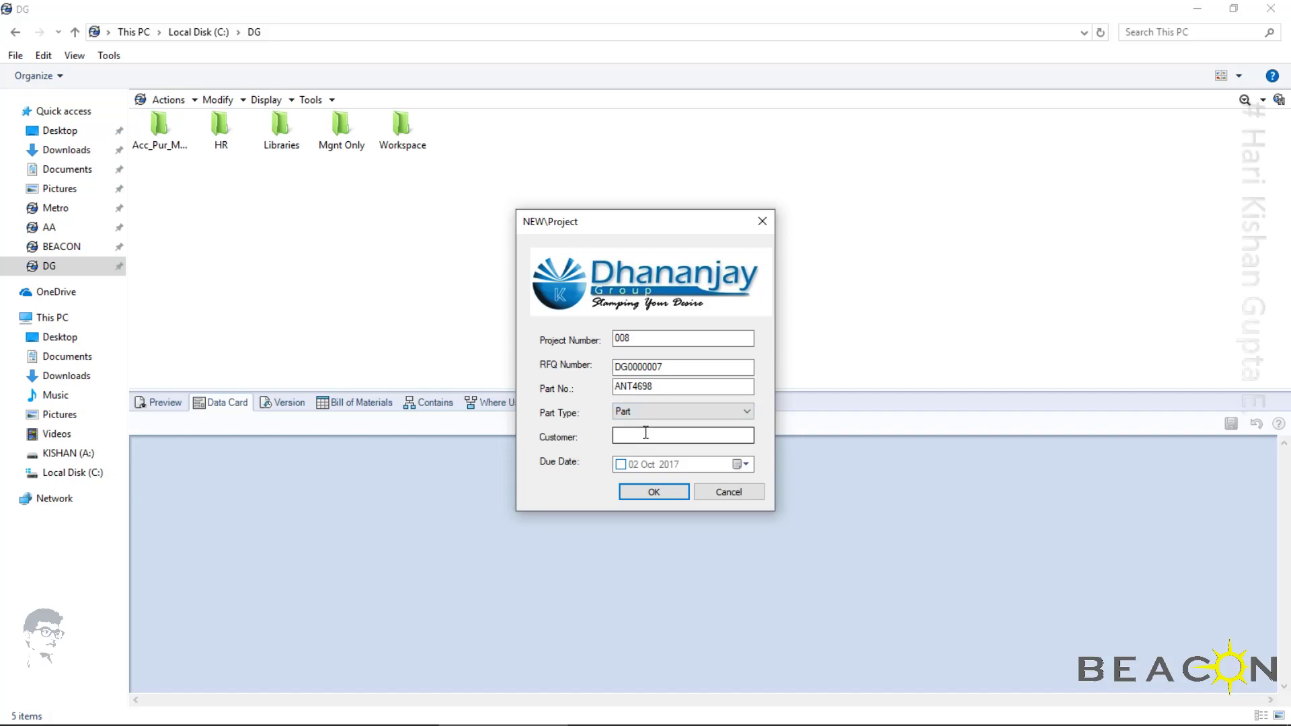
click(680, 439)
text(BAJAJ)
click(742, 463)
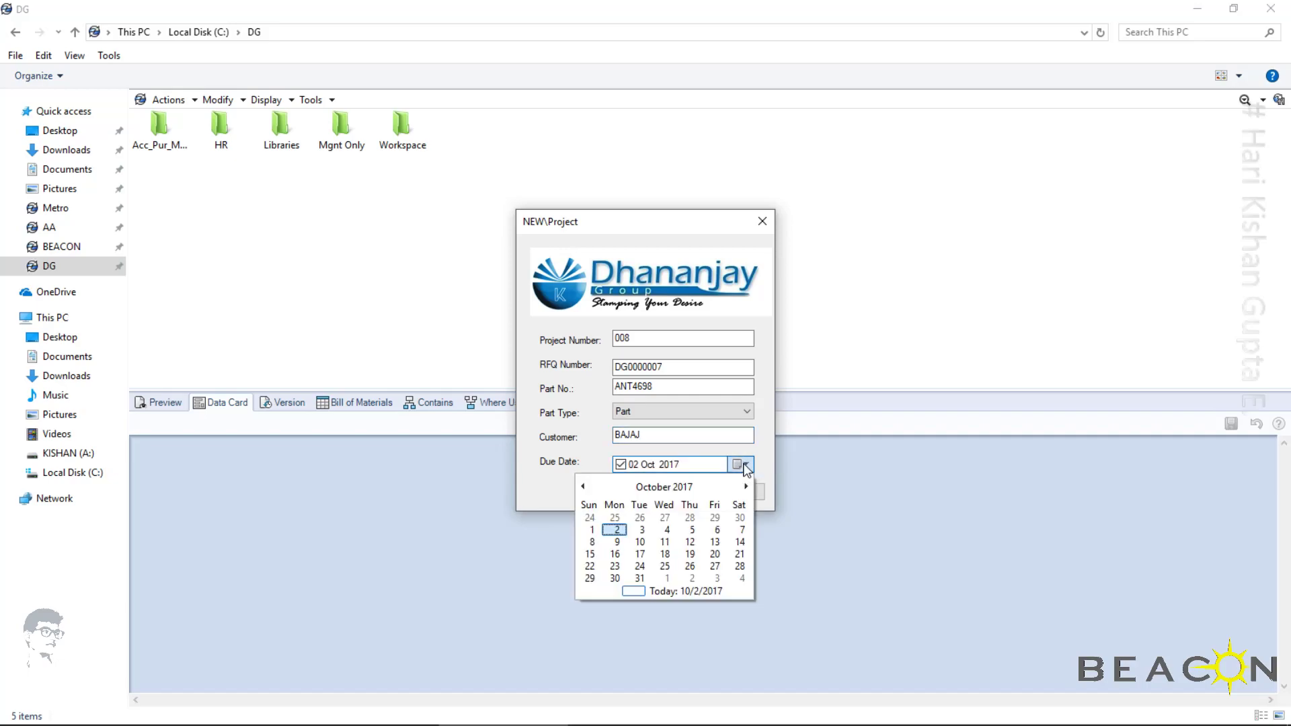
click(745, 486)
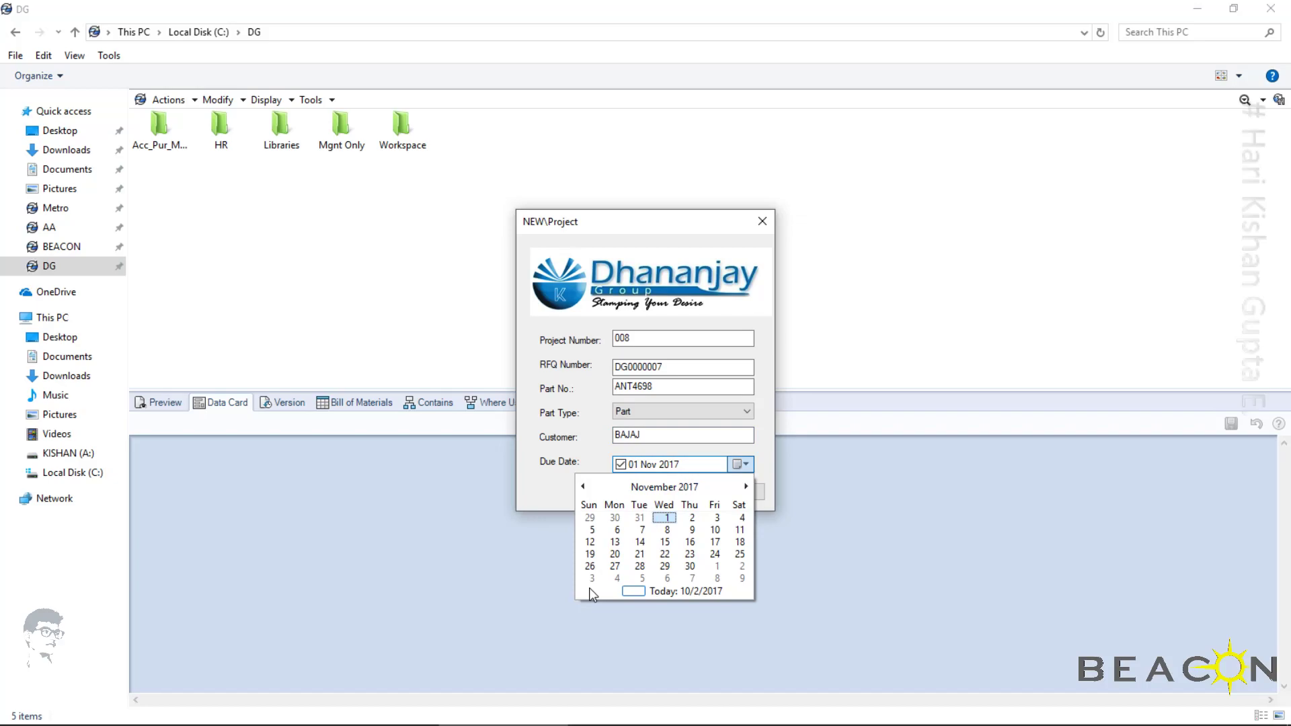
click(689, 567)
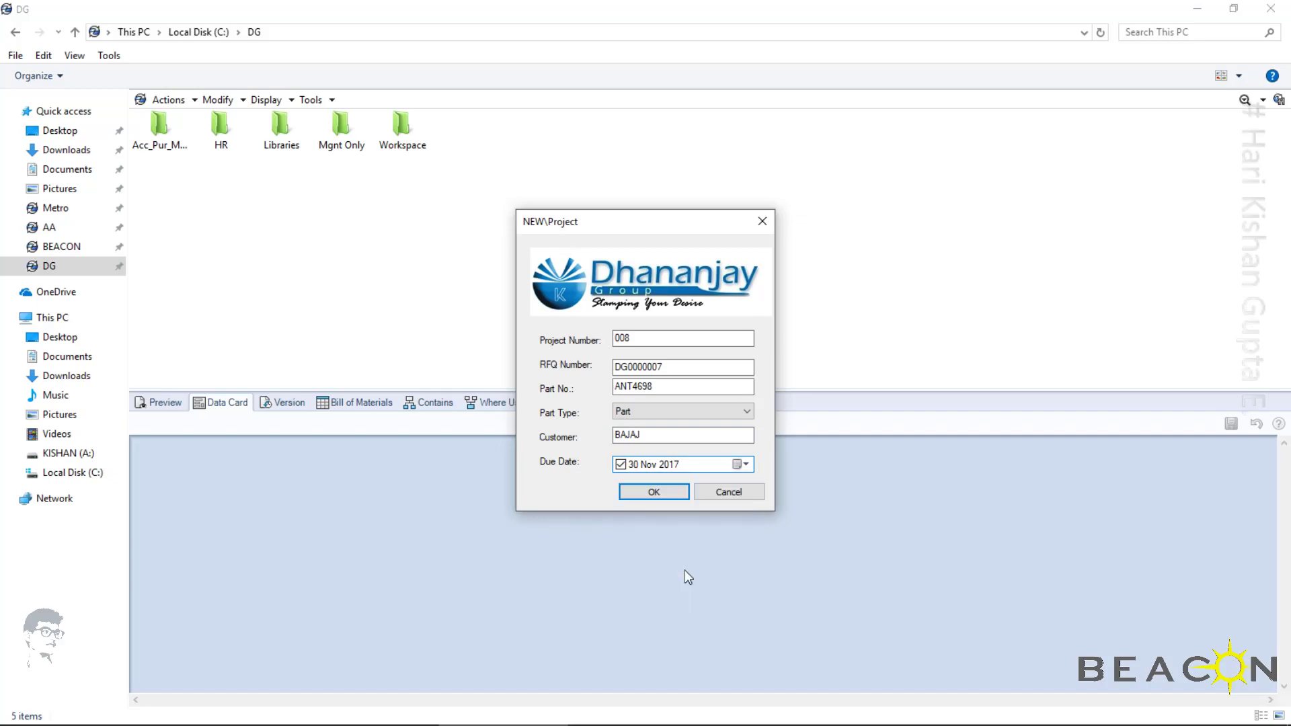
click(647, 495)
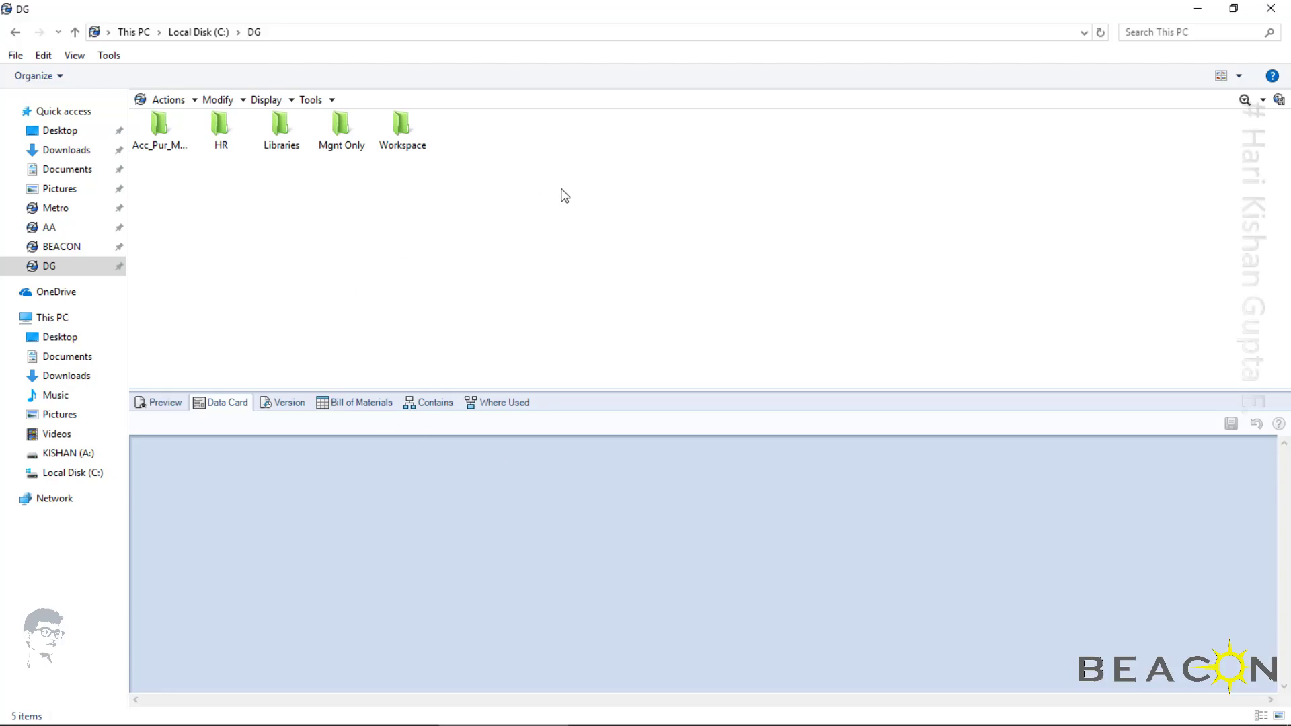
Open the vault's Workspace > Projects folder, show its contents in Details view and widen the Name column
double_click(403, 135)
click(219, 131)
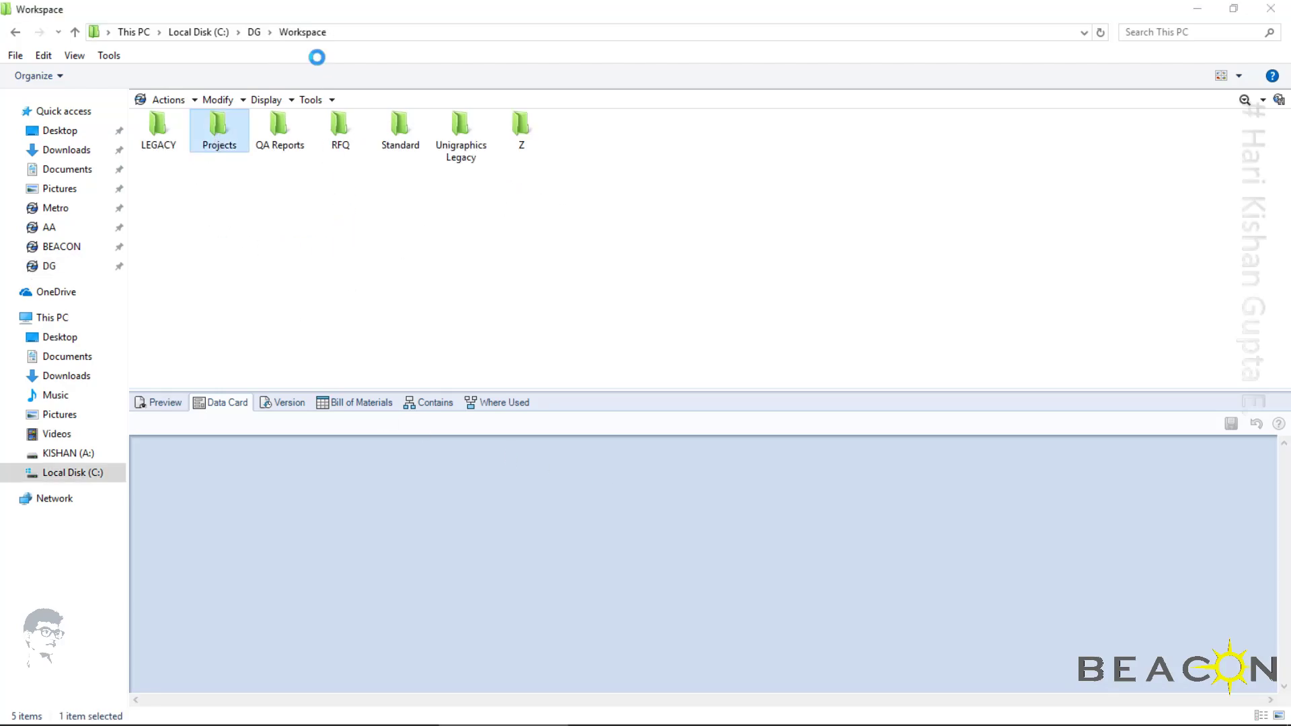
click(1241, 74)
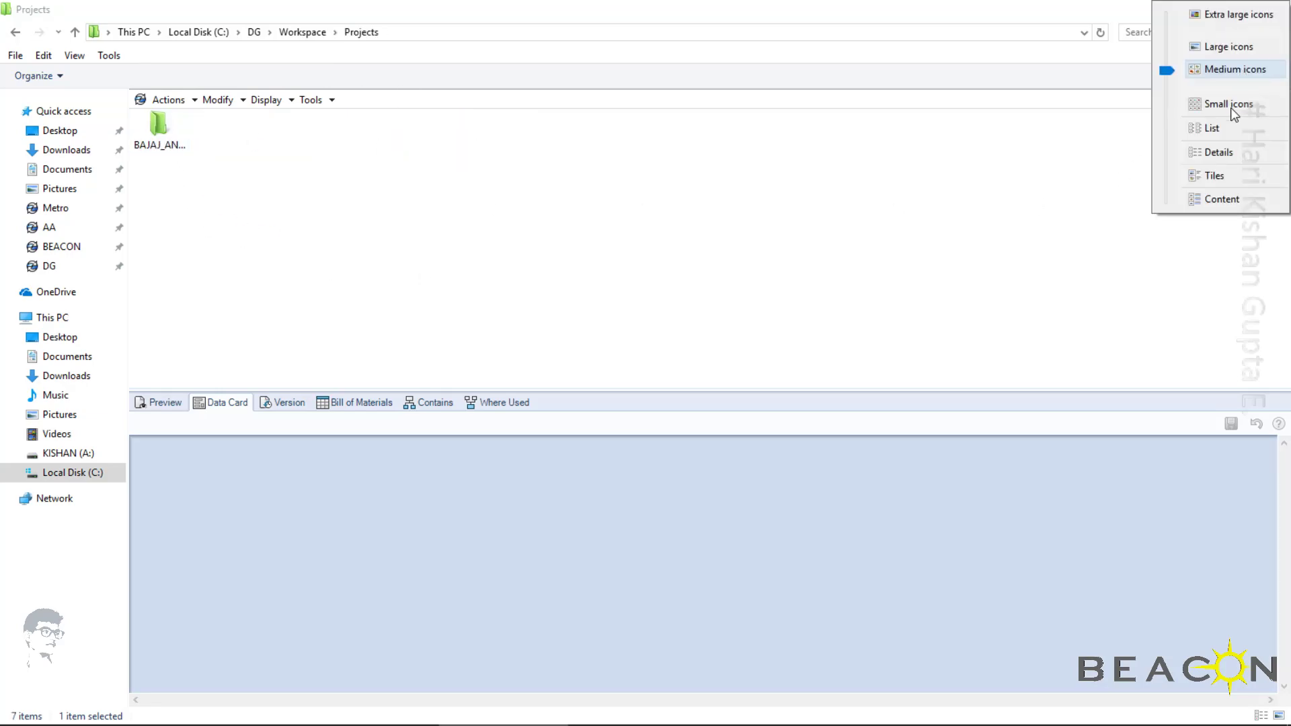
click(1201, 151)
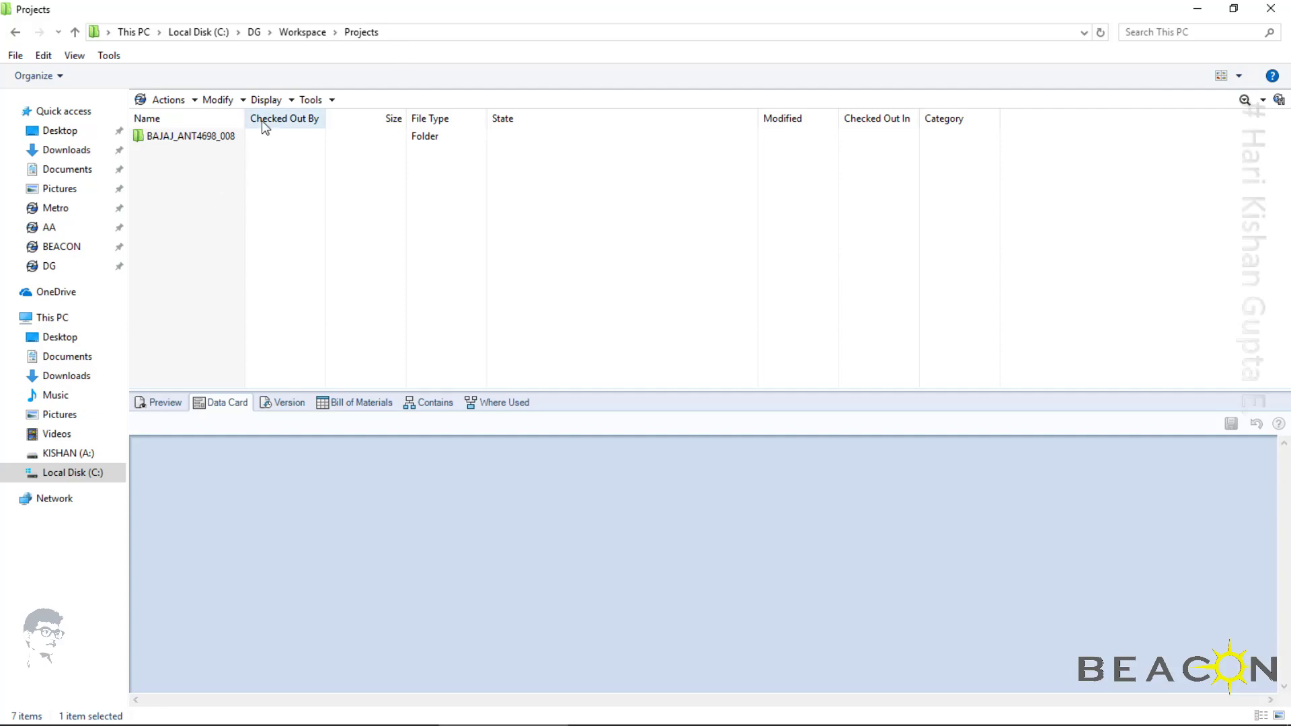
drag(245, 119, 316, 135)
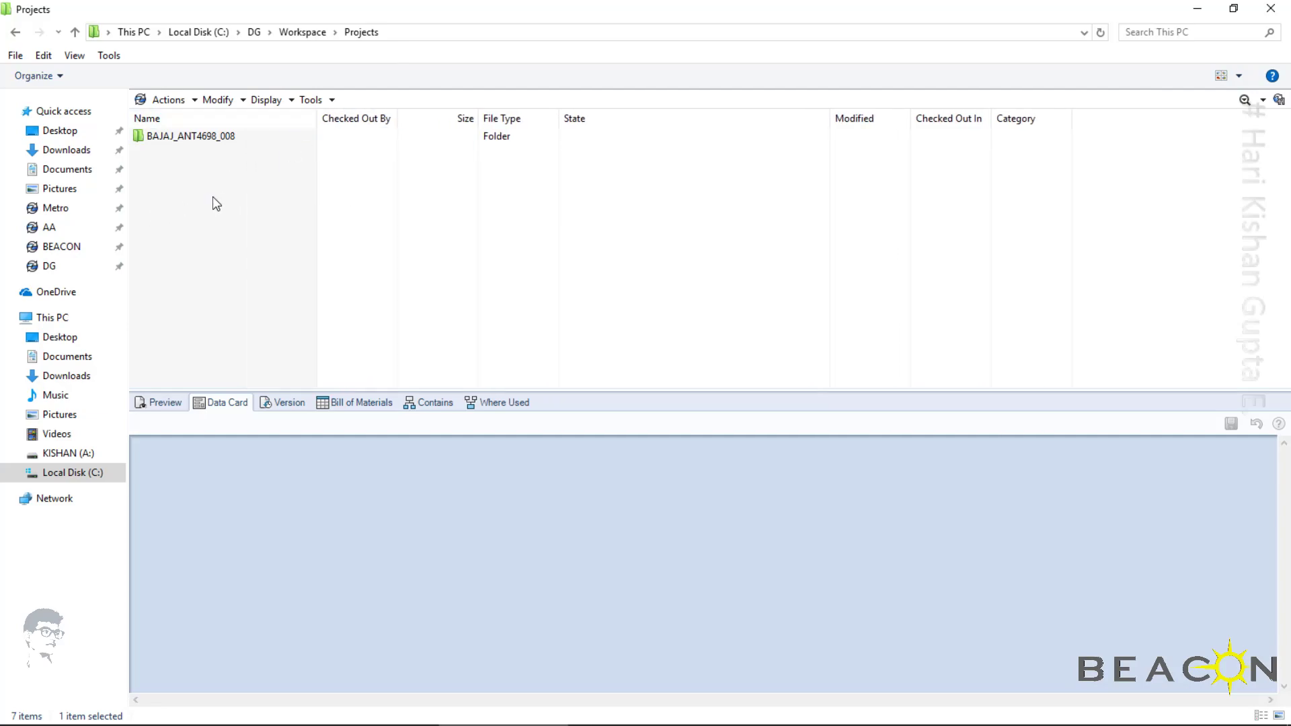
Review the Project and RFQ data card values of the BAJAJ_ANT4698_008 folder
key(Down)
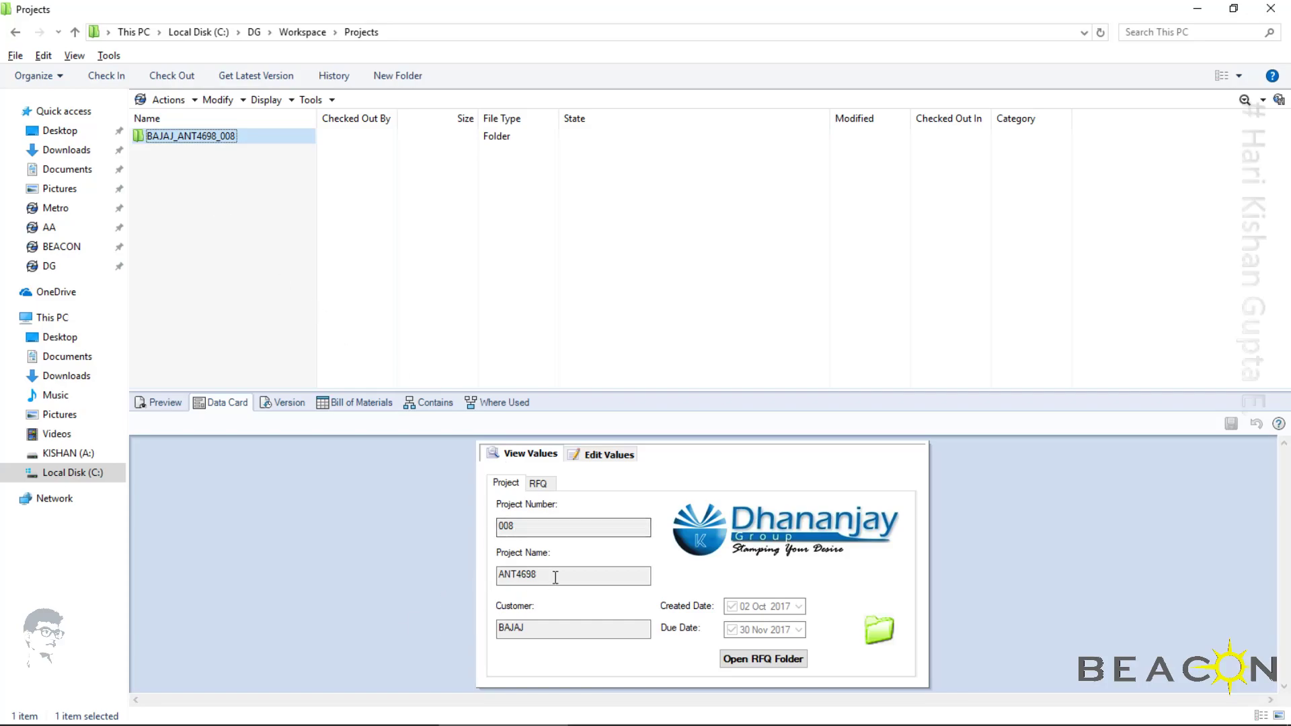
click(538, 486)
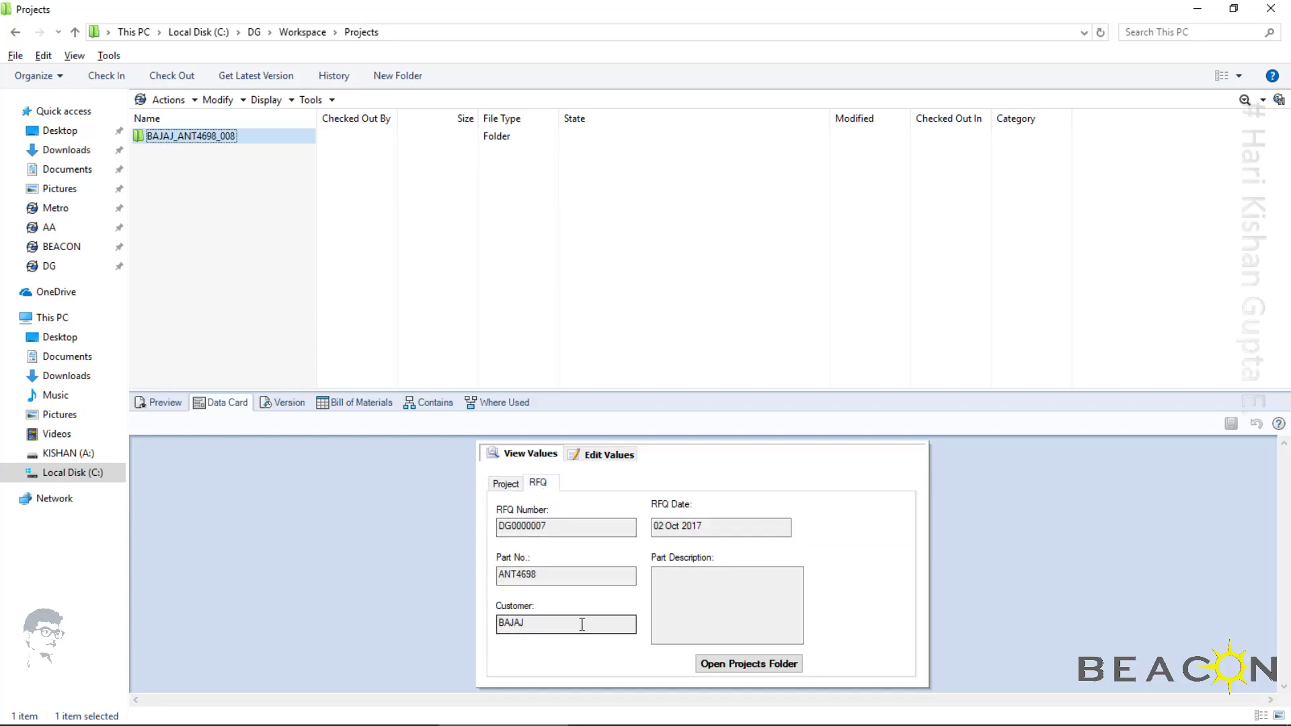
click(177, 124)
Open the DesignData subfolder of the BAJAJ_ANT4698_008 project and refresh its contents
double_click(181, 137)
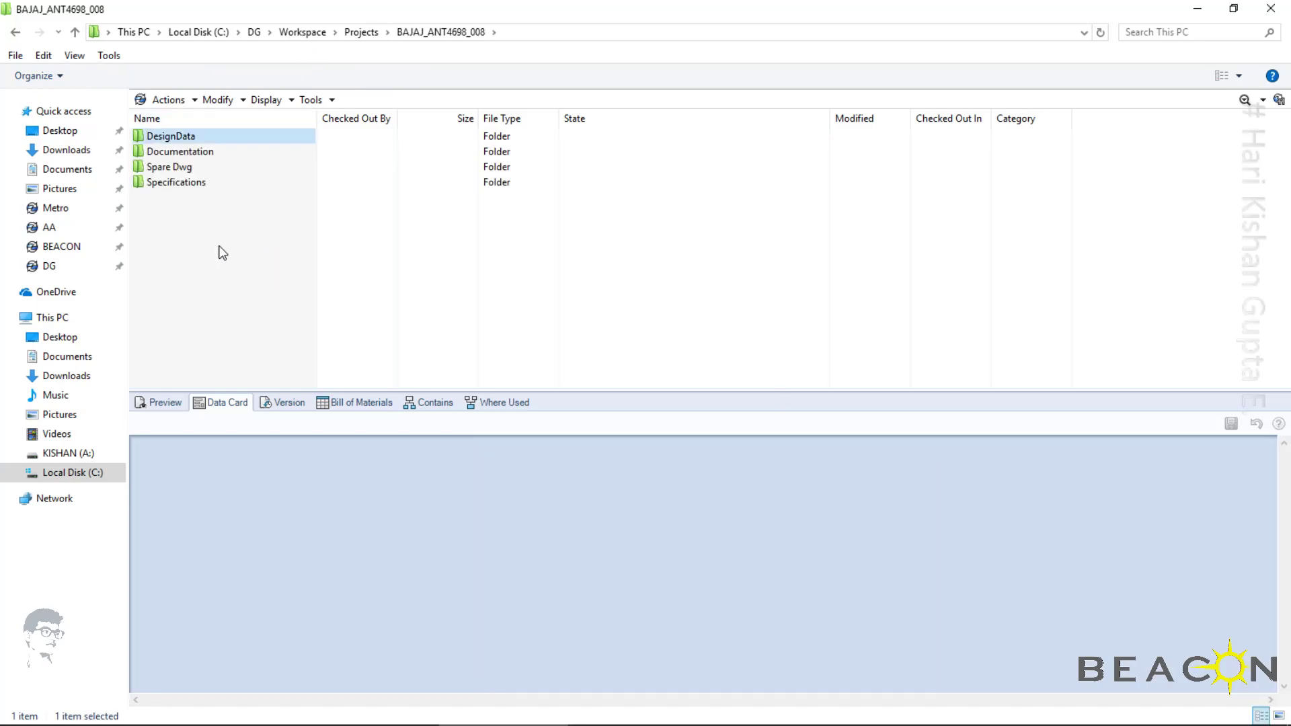
key(Down)
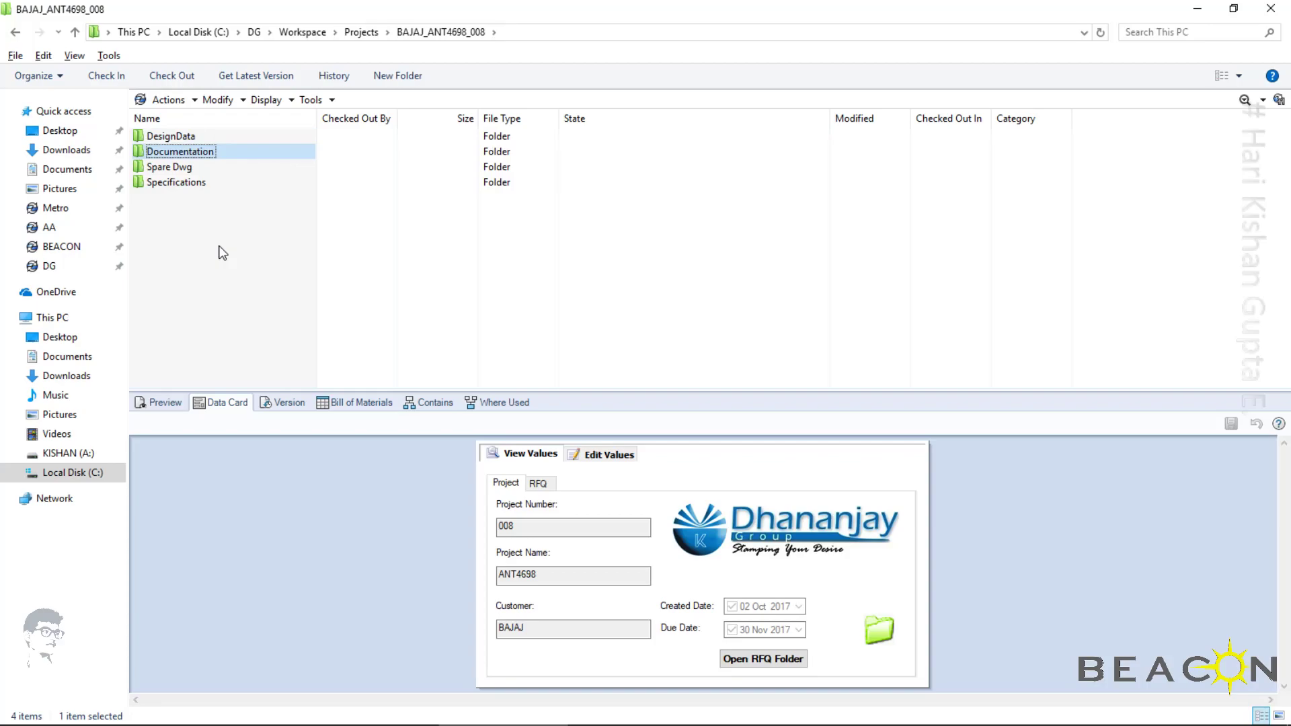
key(Down)
key(Down)
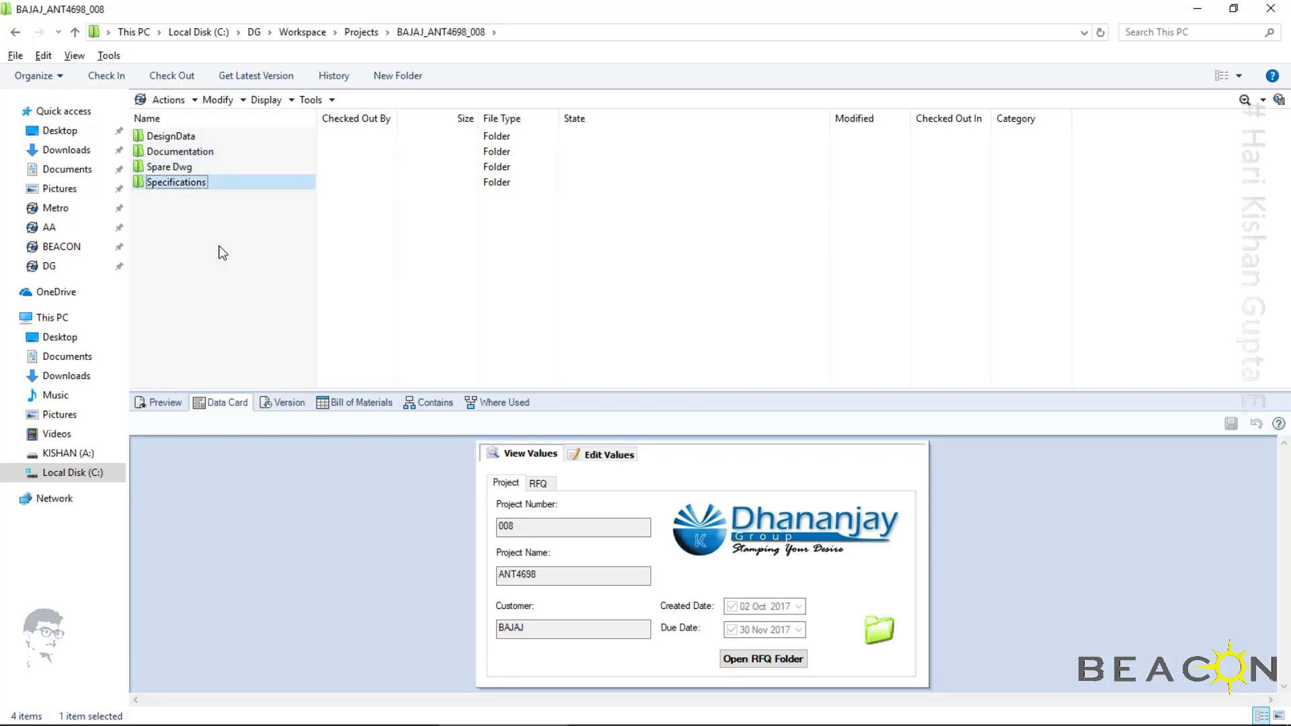
key(Up)
key(Up)
key(Up)
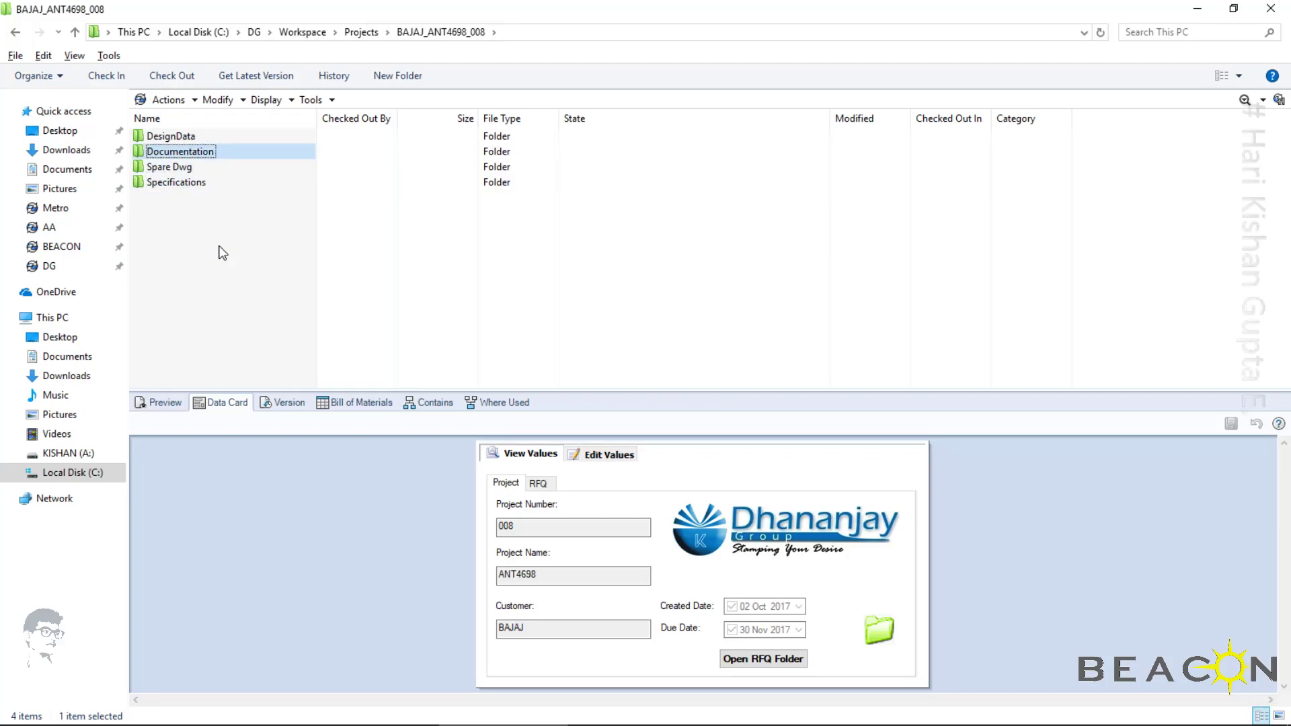
key(Return)
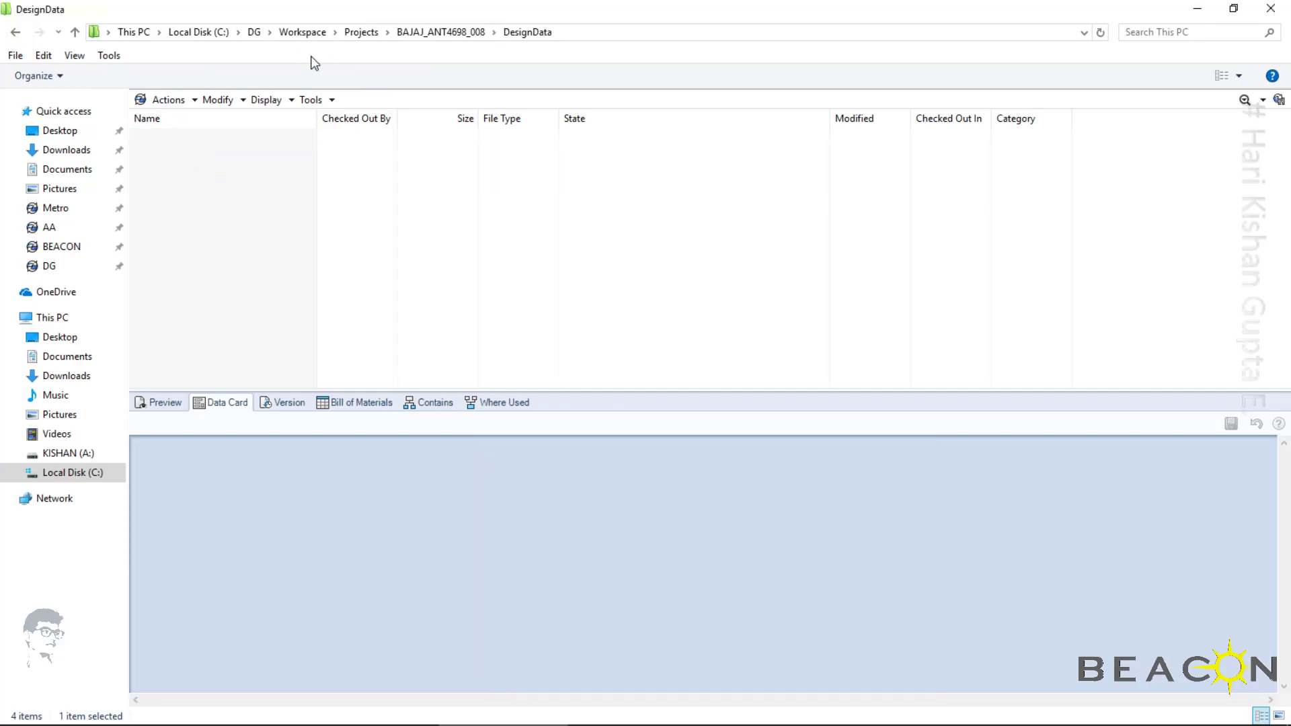
right_click(355, 205)
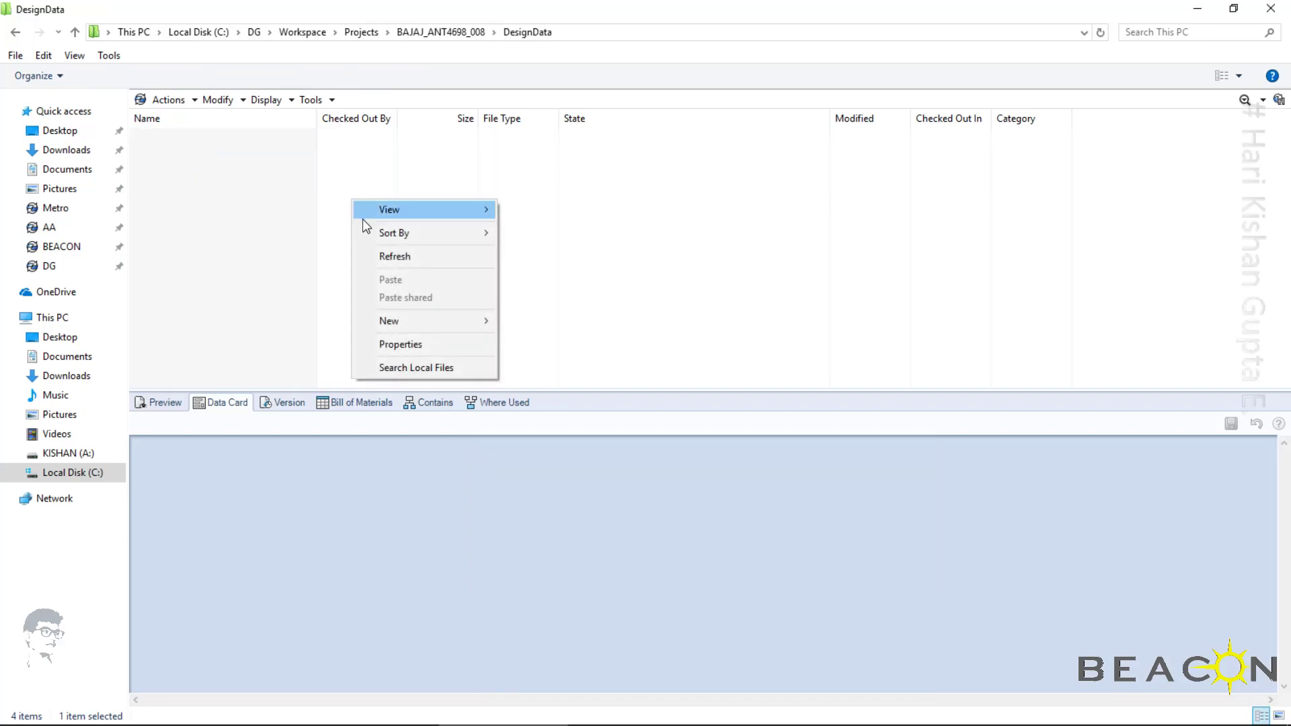
click(385, 259)
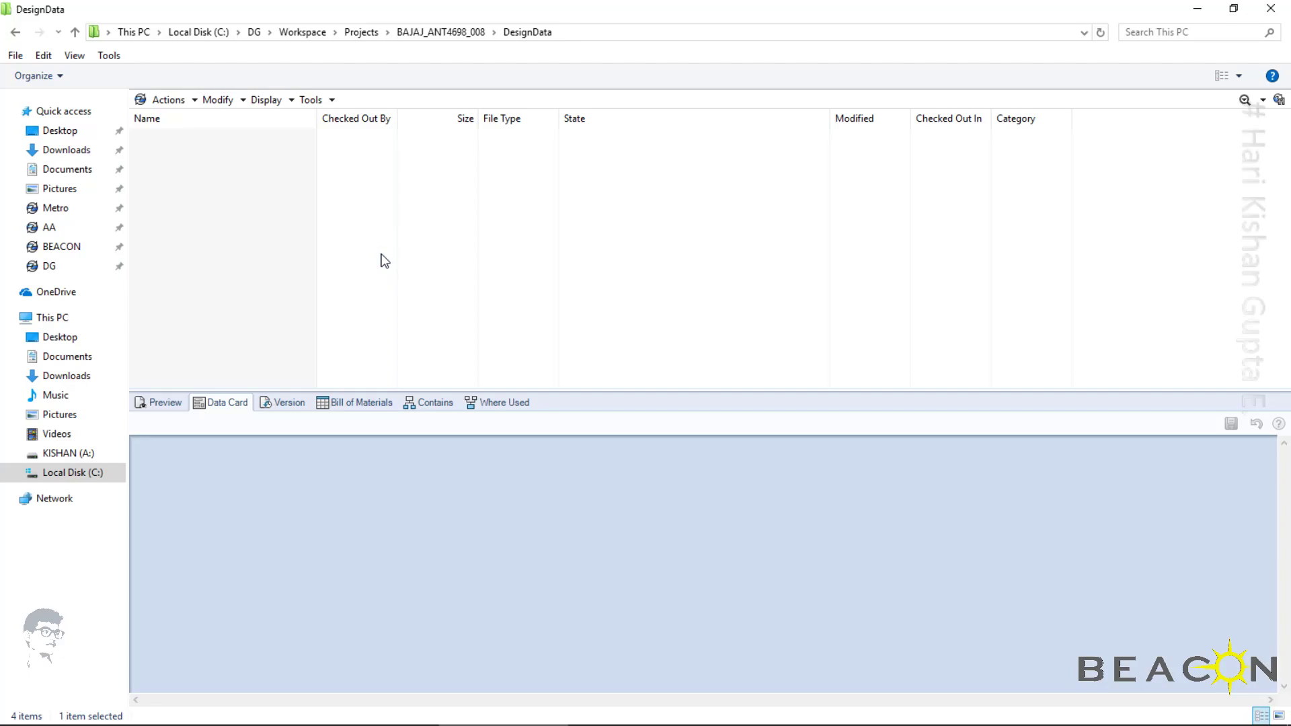
Switch to SOLIDWORKS and log in to the Metro vault with the ADMIN account
click(243, 717)
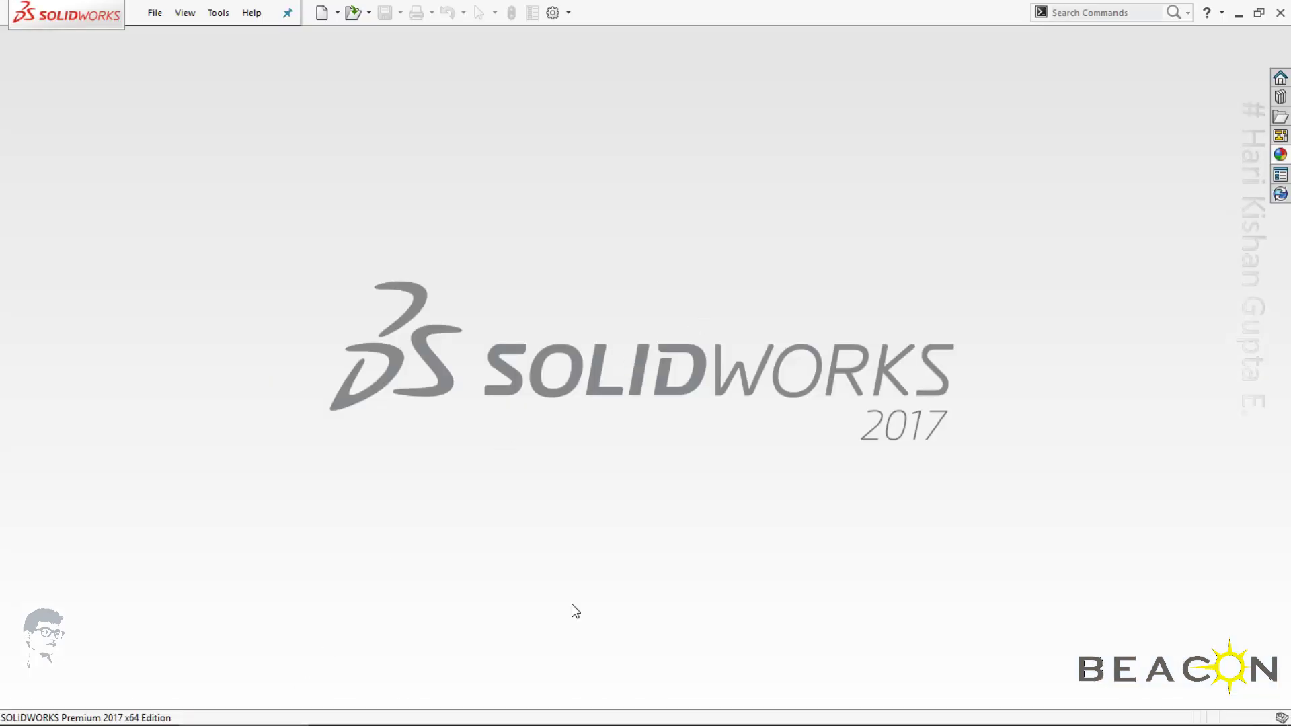
key(shift+Tab)
text(ADM)
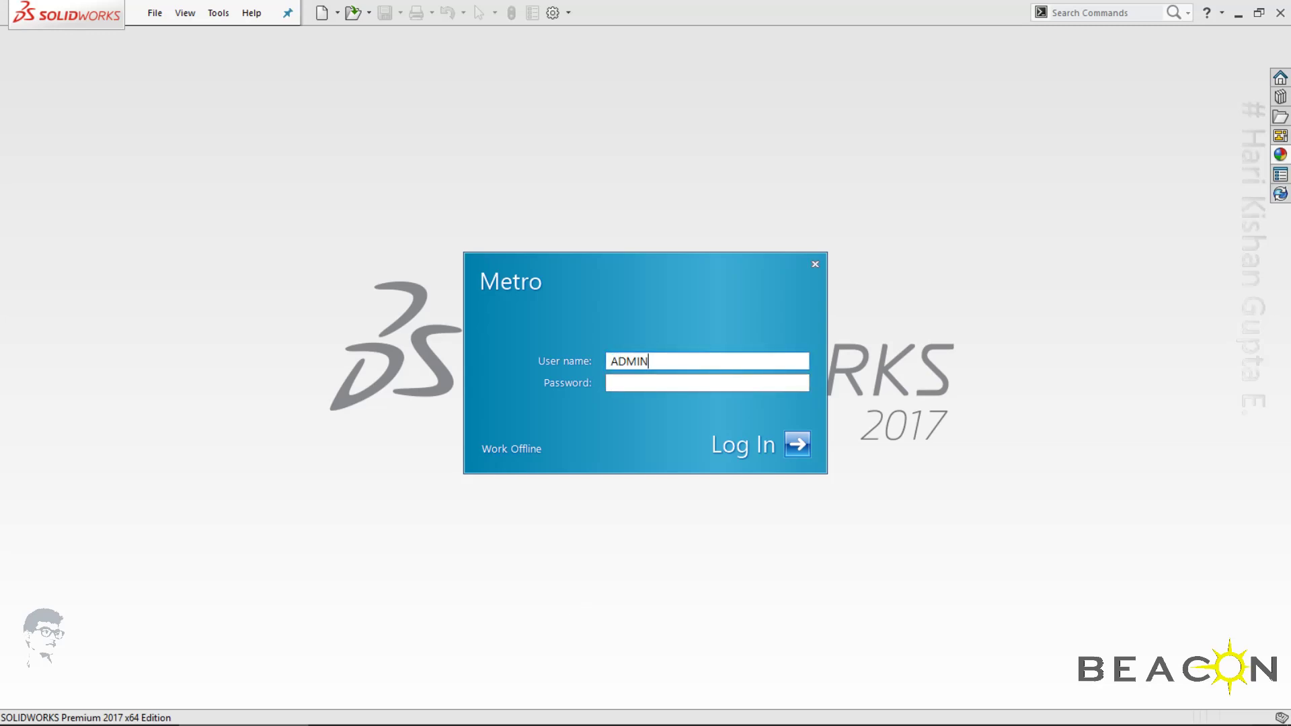
key(Tab)
key(Return)
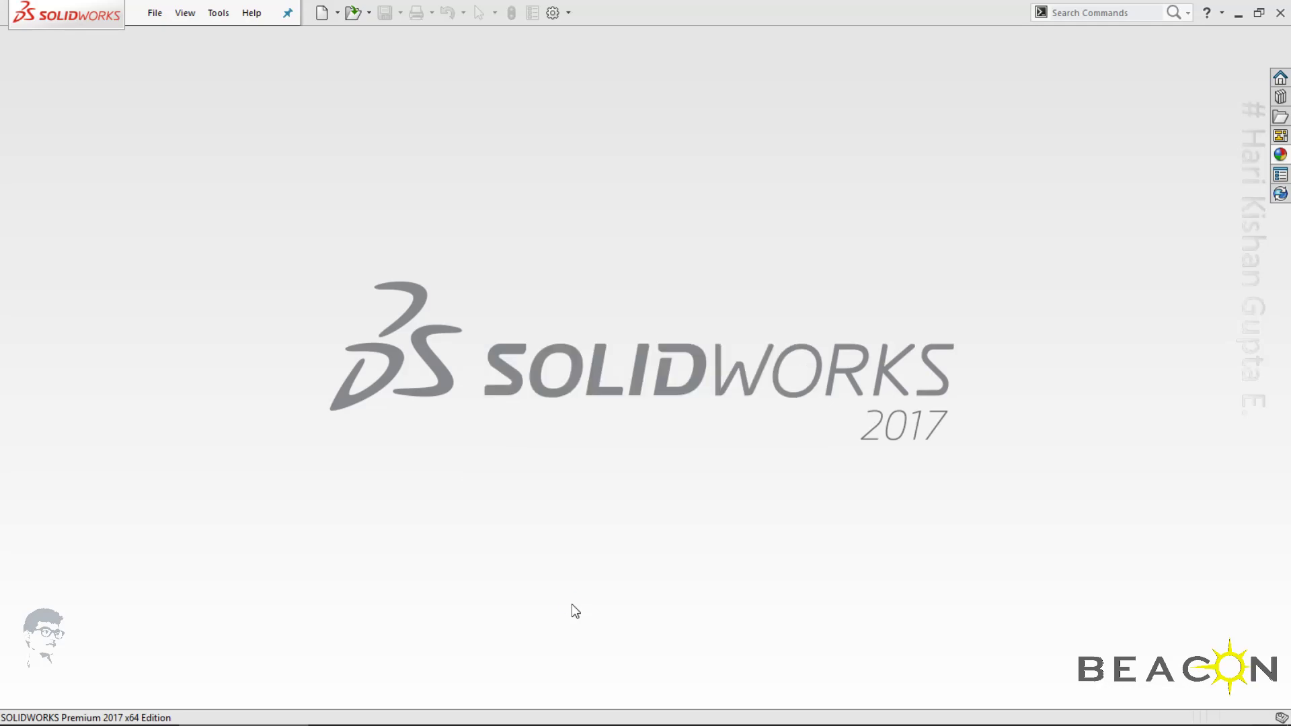
Create a new part and sketch a center rectangle at the origin on the Top Plane, 600 mm long and 100 mm wide
double_click(323, 300)
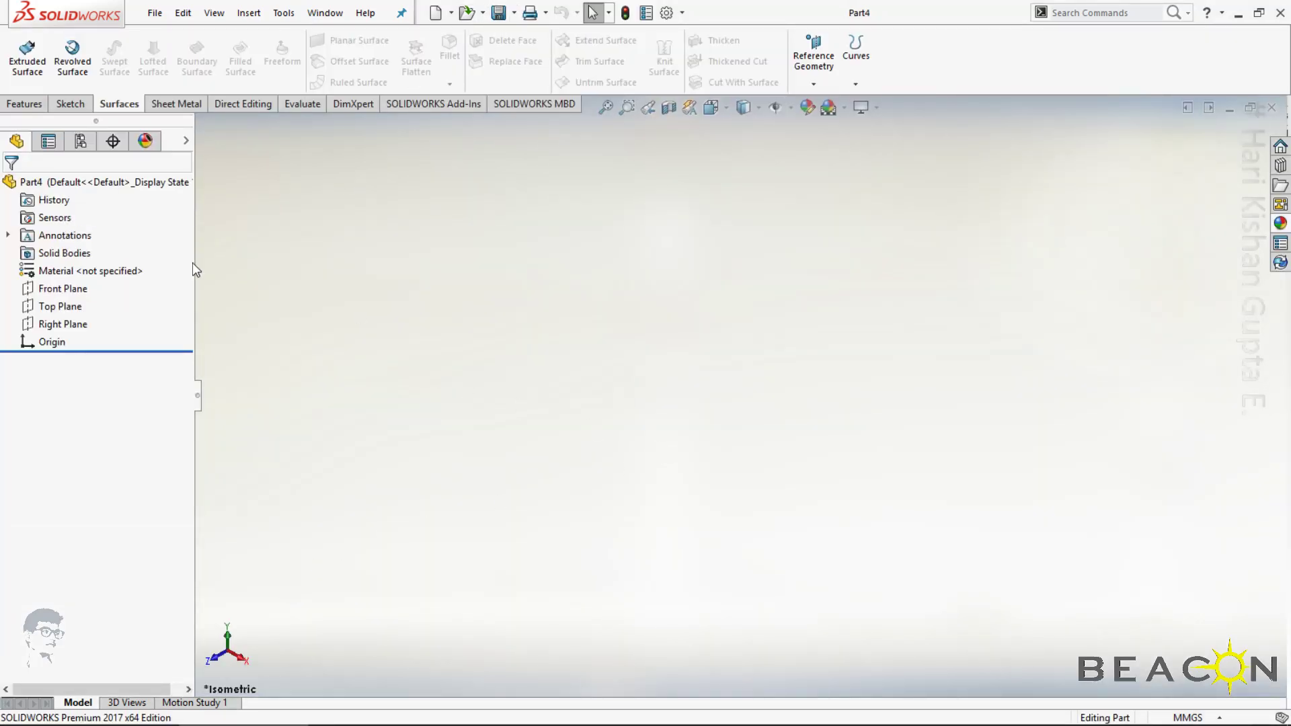
click(63, 307)
click(101, 293)
click(106, 61)
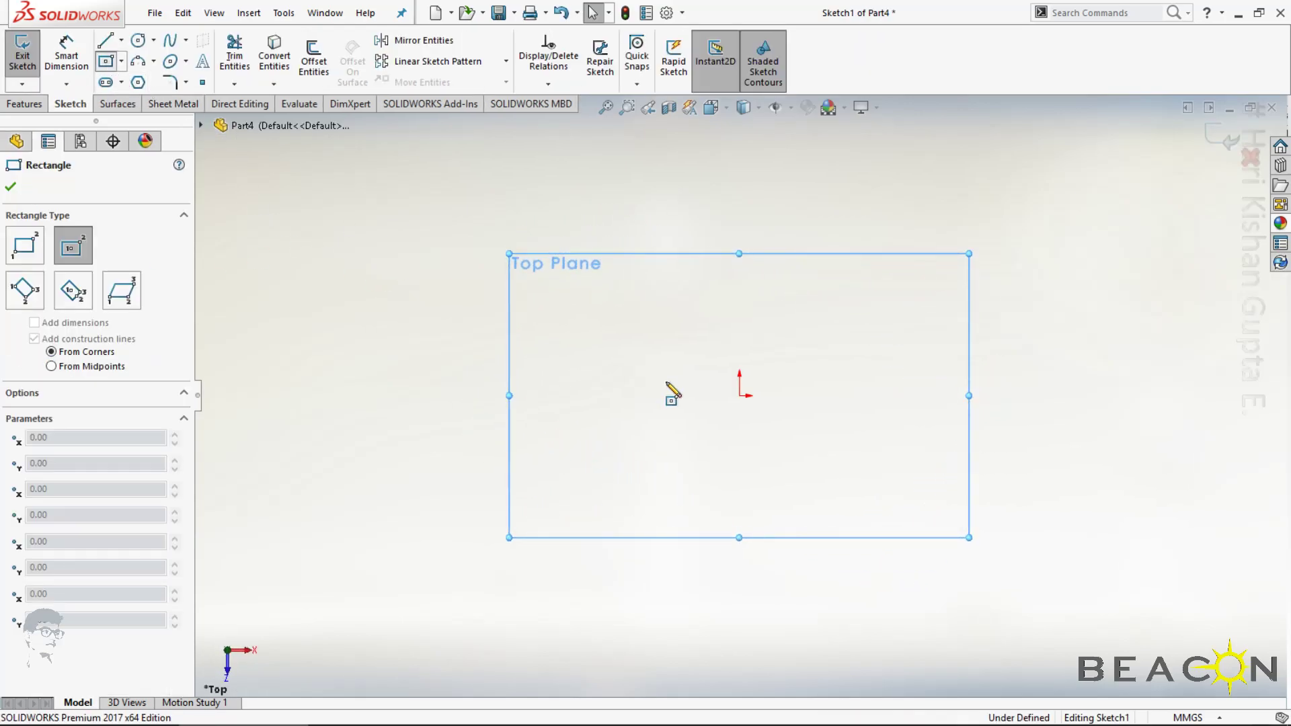
click(740, 394)
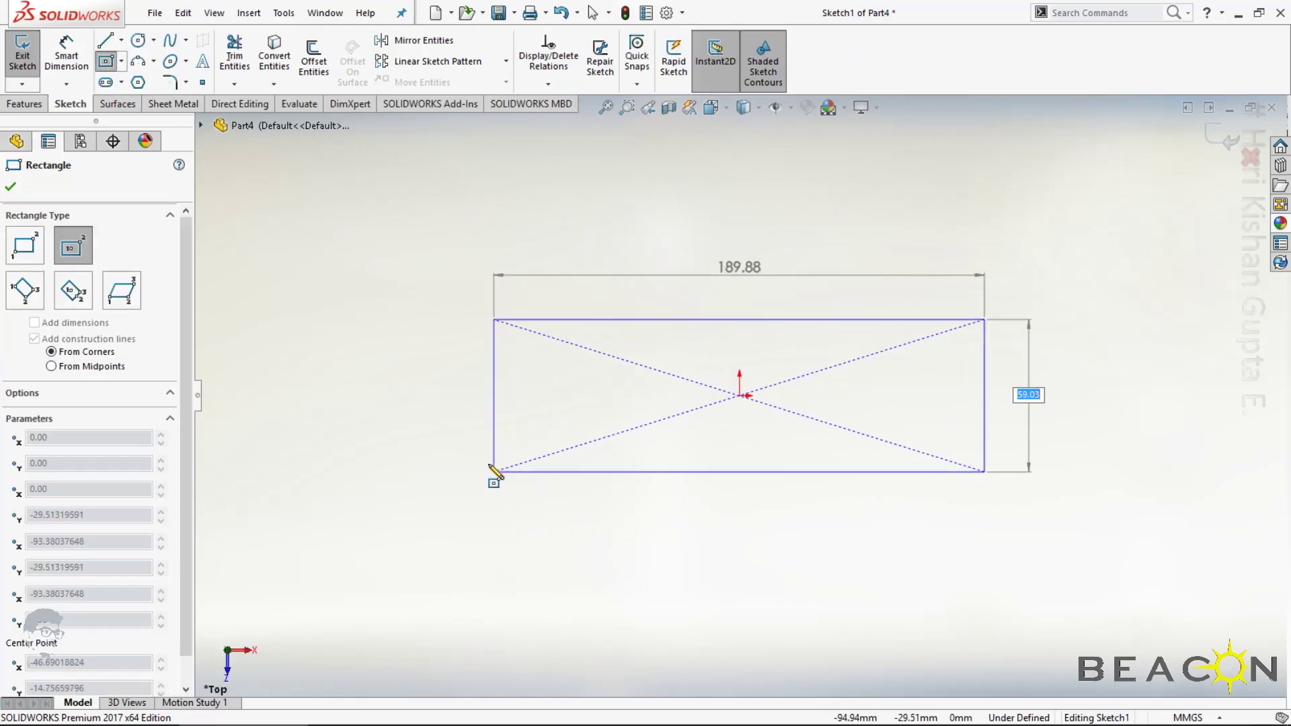
text(100)
key(Tab)
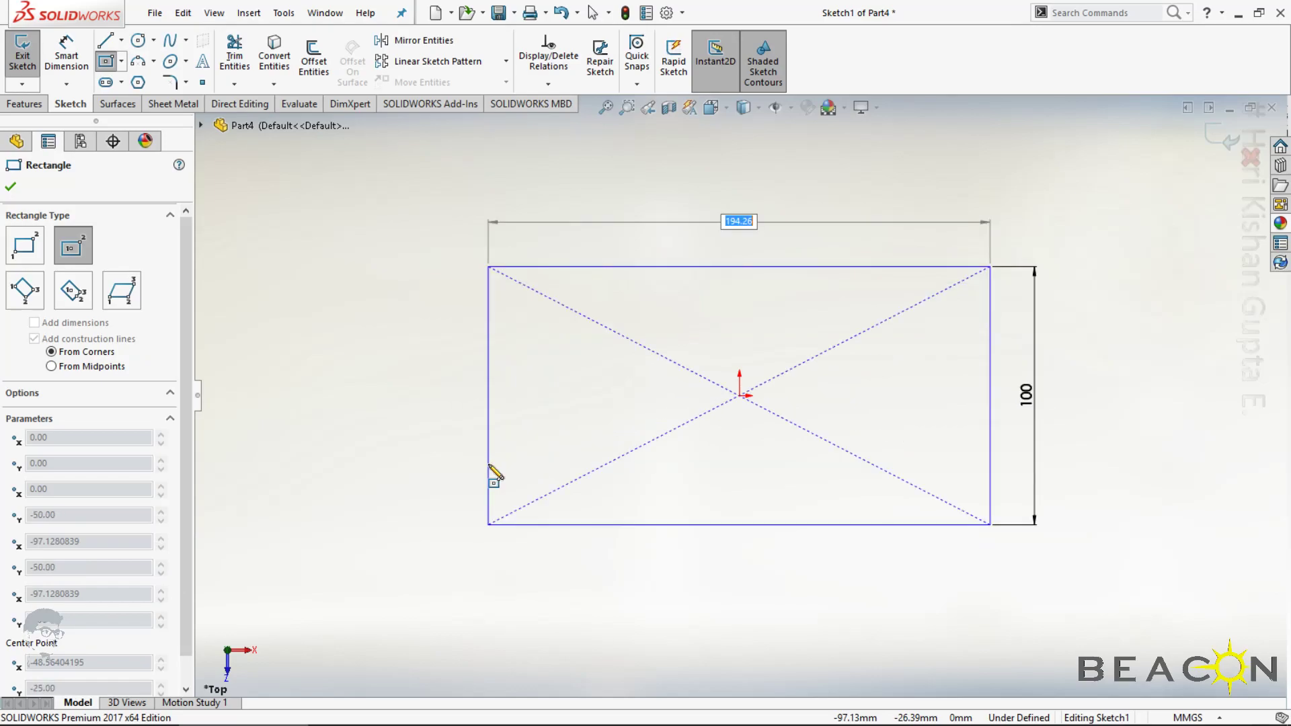
text(600)
key(Return)
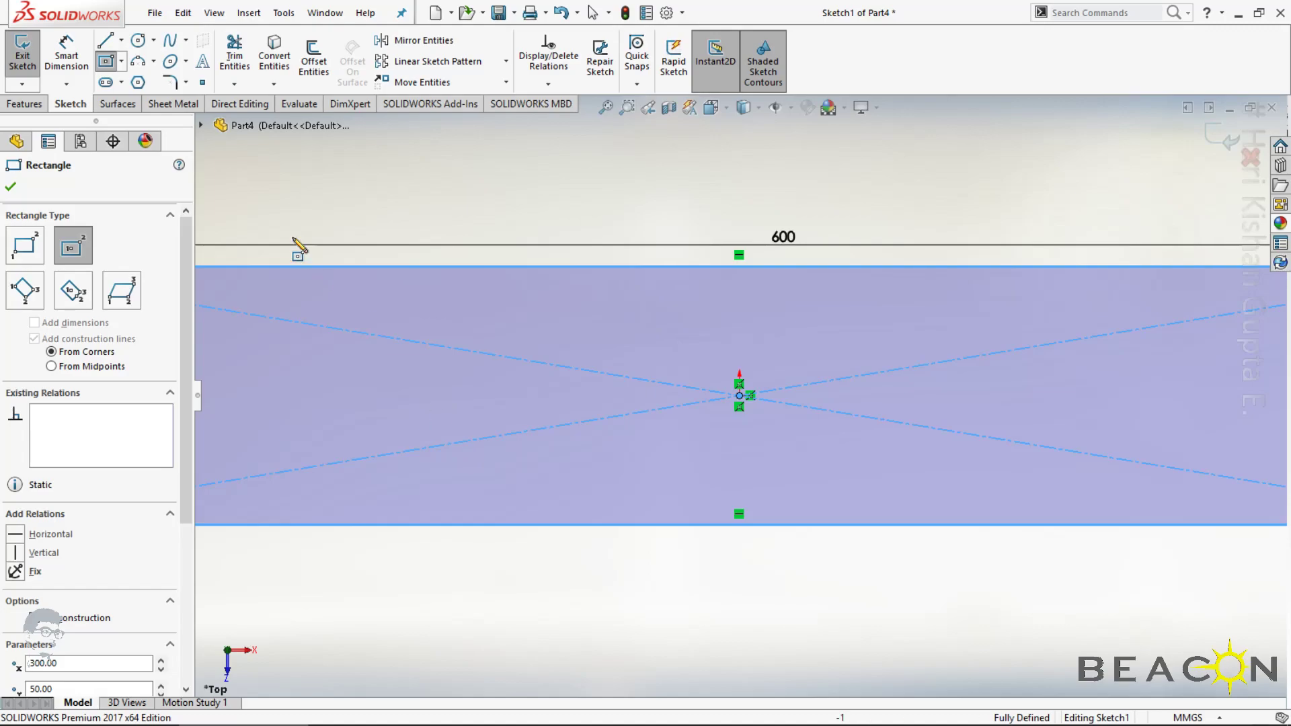
Create a 1 mm thick sheet metal Base Flange from the rectangle sketch
click(176, 104)
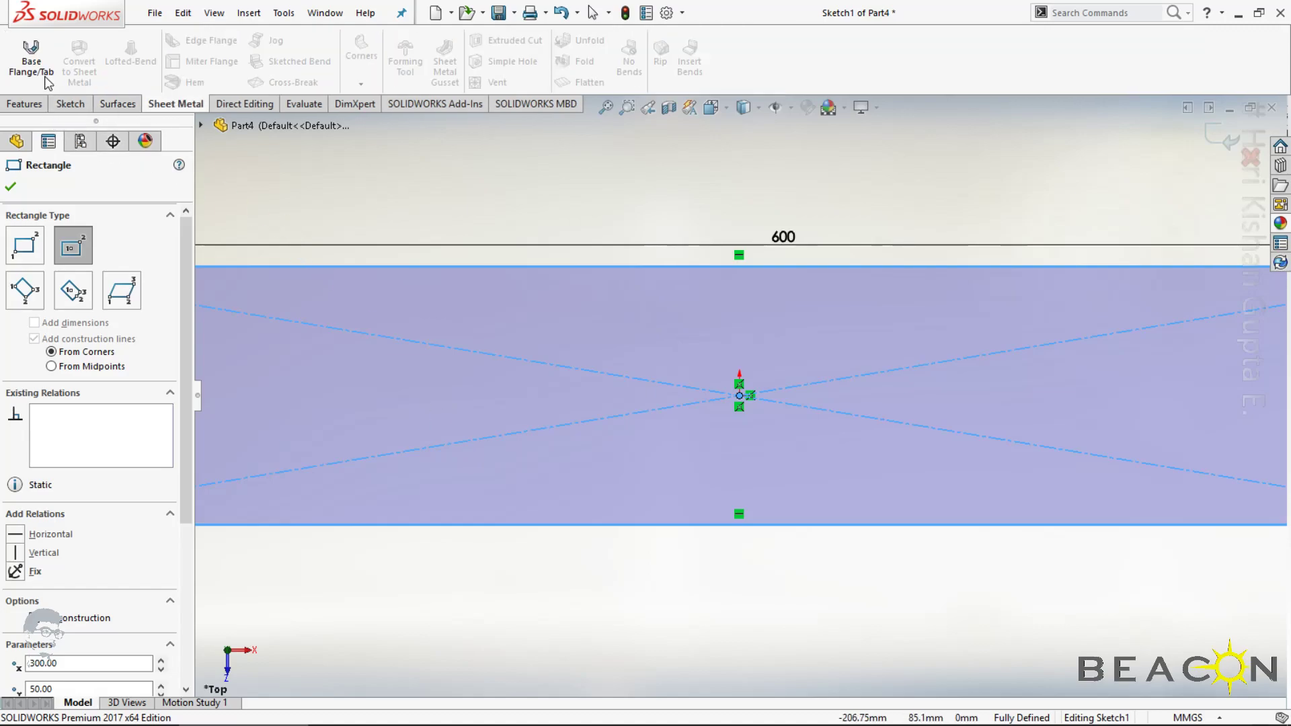
click(31, 60)
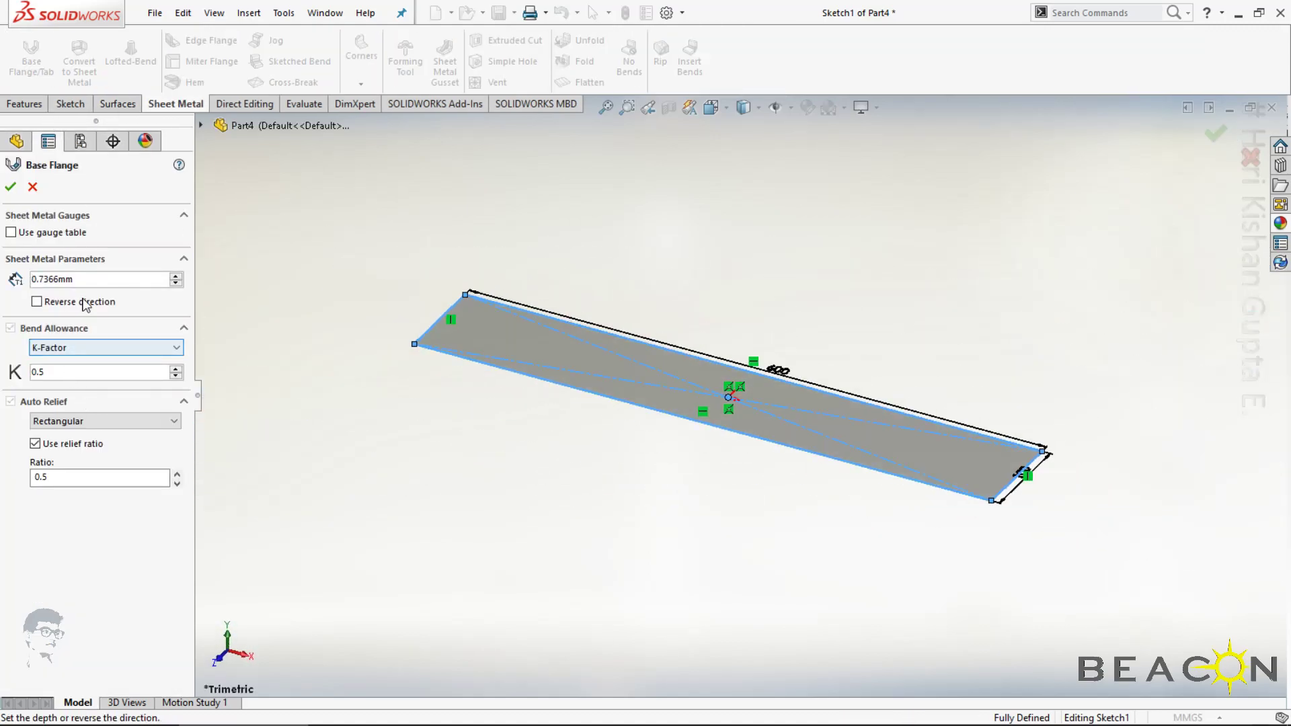
text(1)
key(Return)
key(Return)
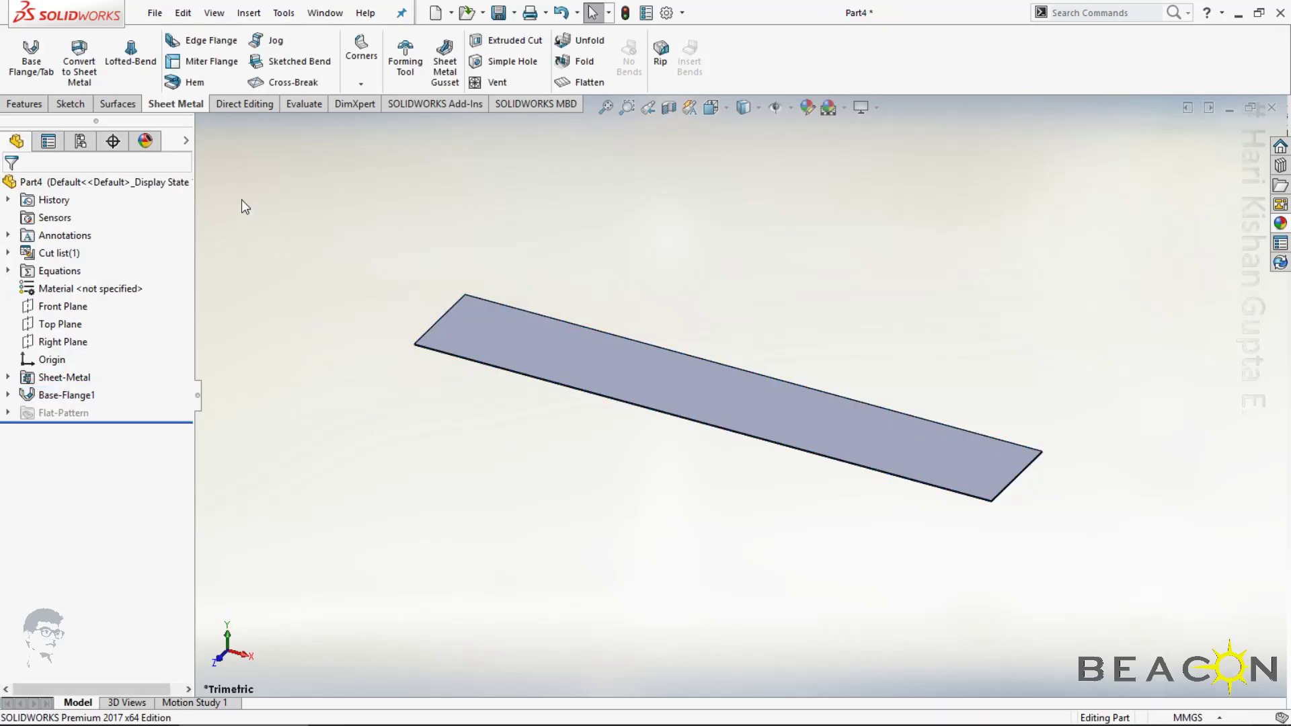
Start an Edge Flange on the left short edge of the base plate with a flange length of 100 mm
click(208, 41)
click(443, 315)
double_click(53, 522)
text(100)
key(Return)
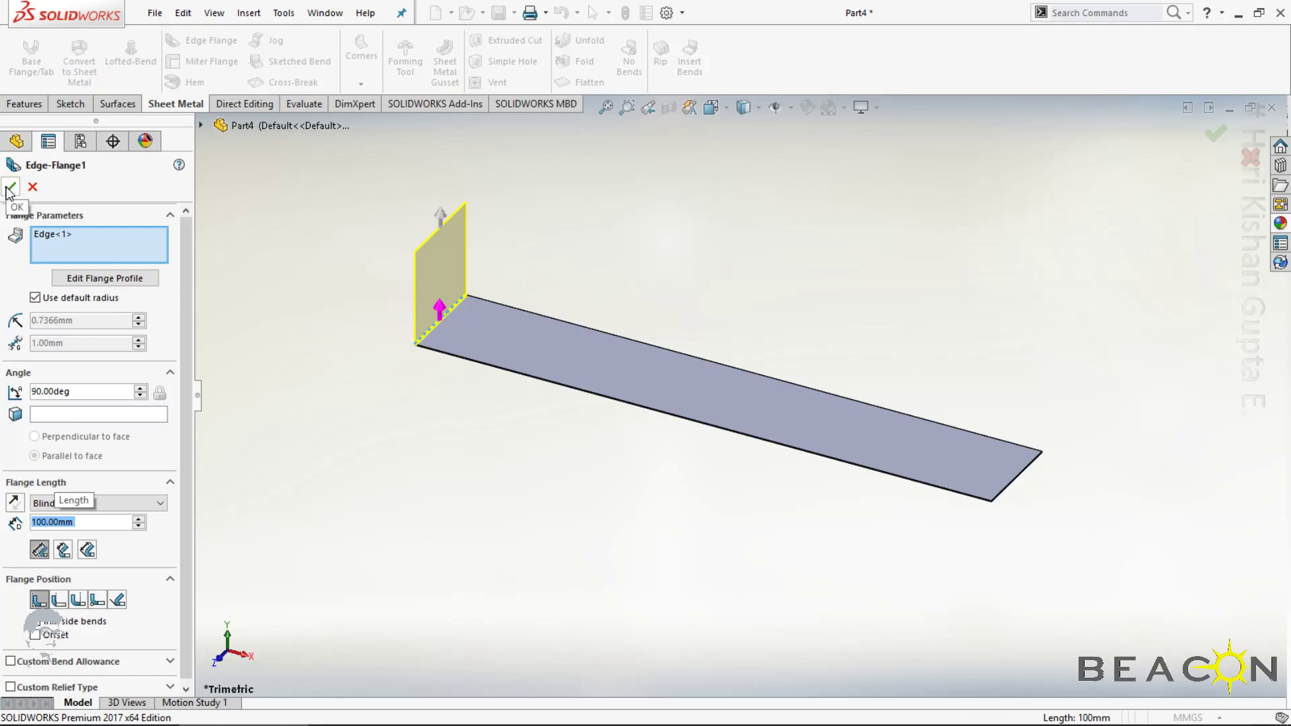
Add the rear long edge to the Edge Flange, shorten that flange's profile to 300 mm from the corner and finish the feature
click(607, 333)
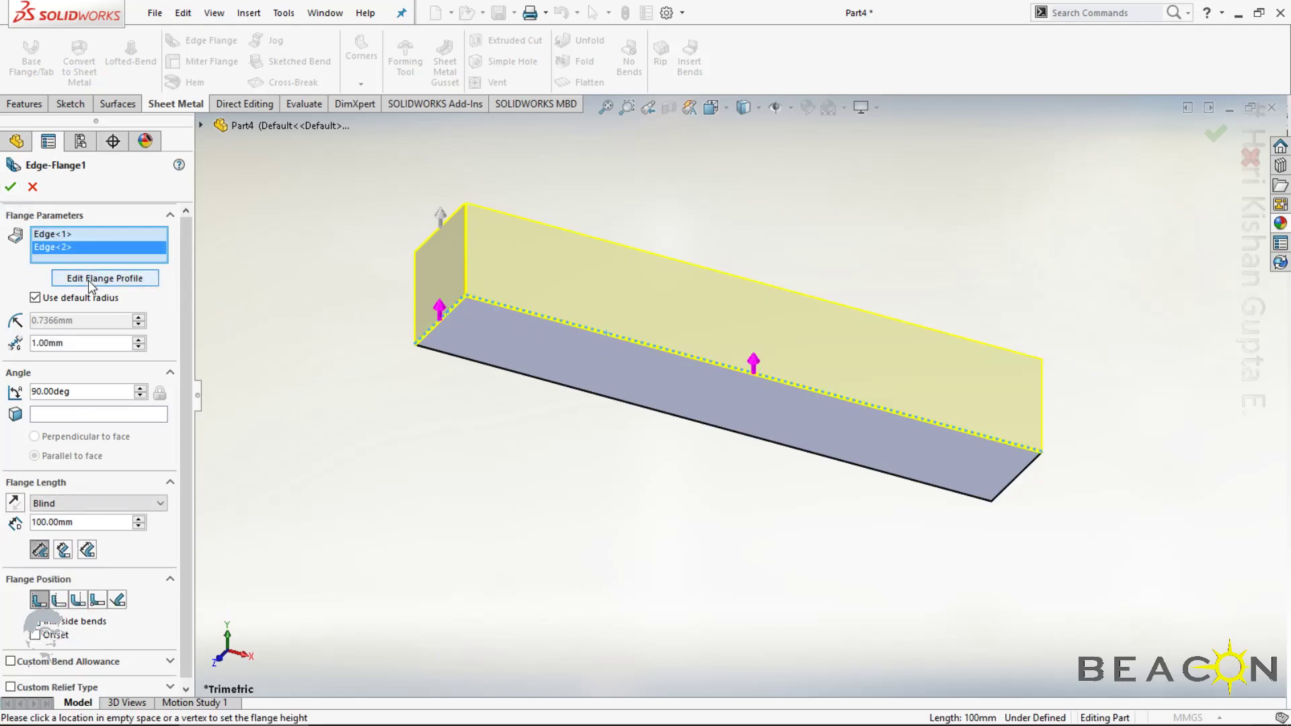
click(104, 277)
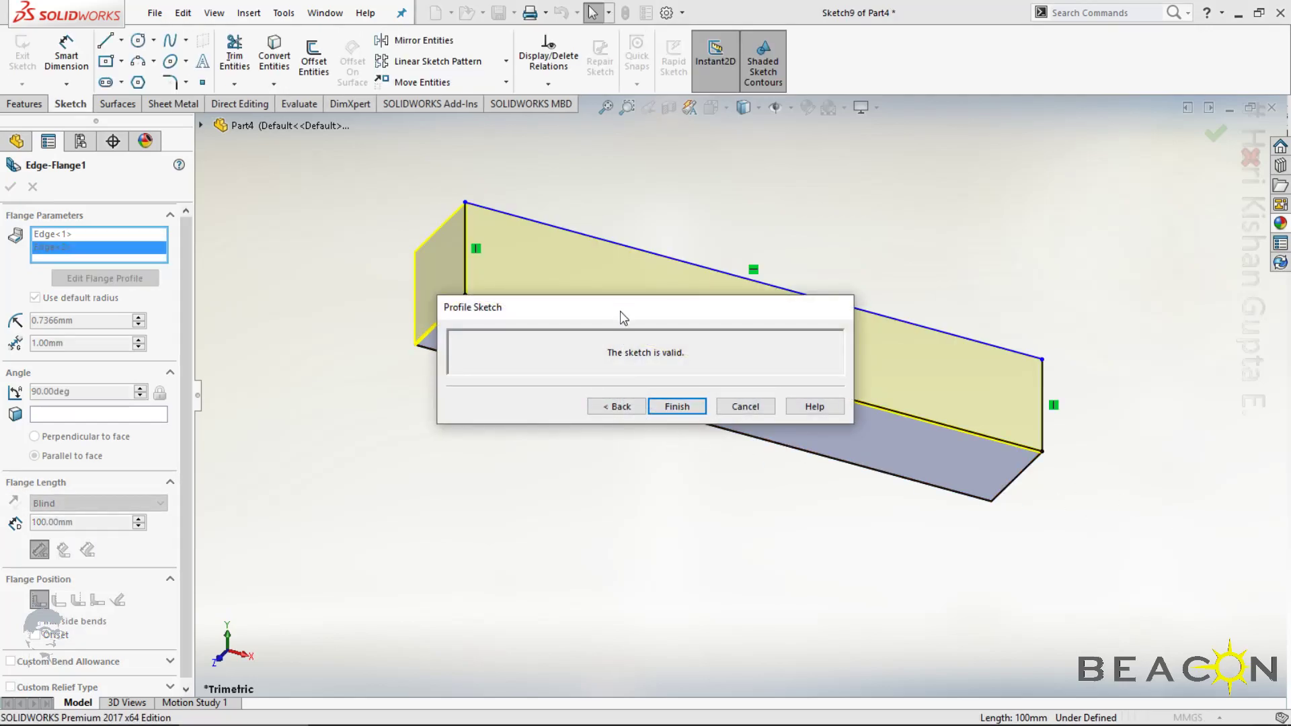
drag(620, 308, 665, 538)
drag(1039, 412, 722, 334)
click(692, 264)
click(834, 217)
click(652, 190)
text(300)
key(Return)
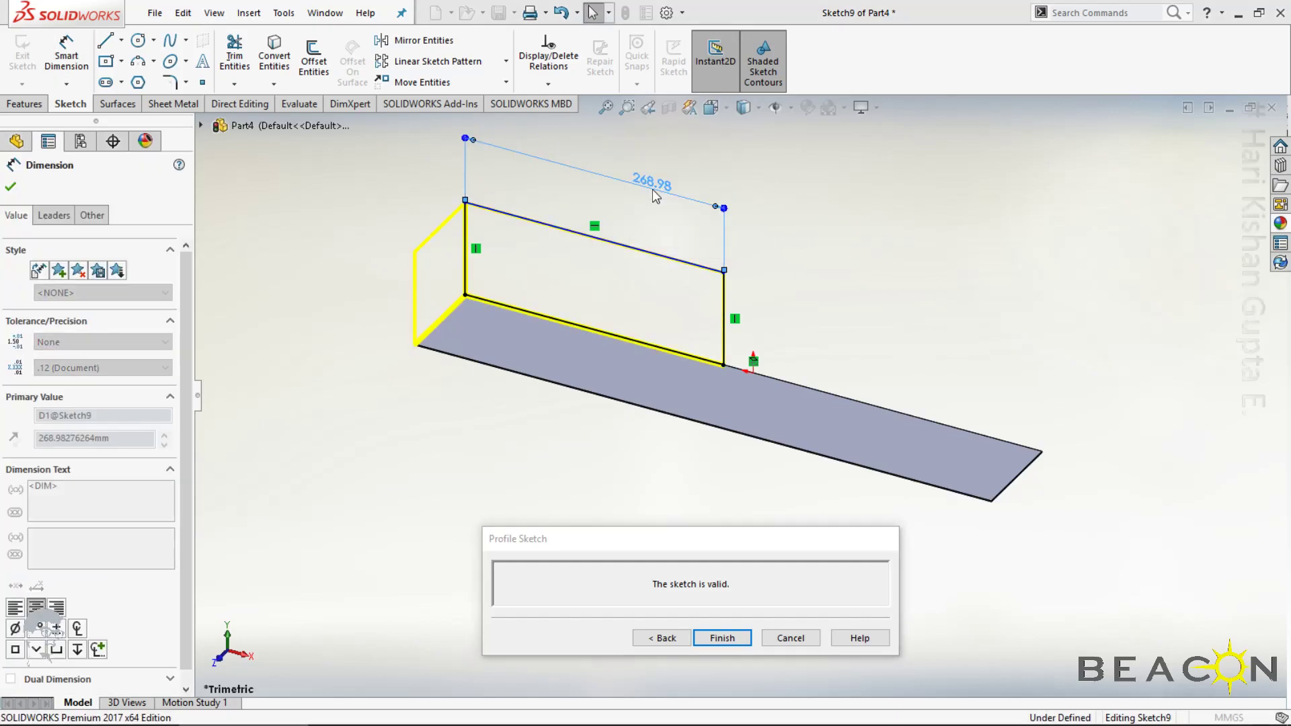
click(723, 637)
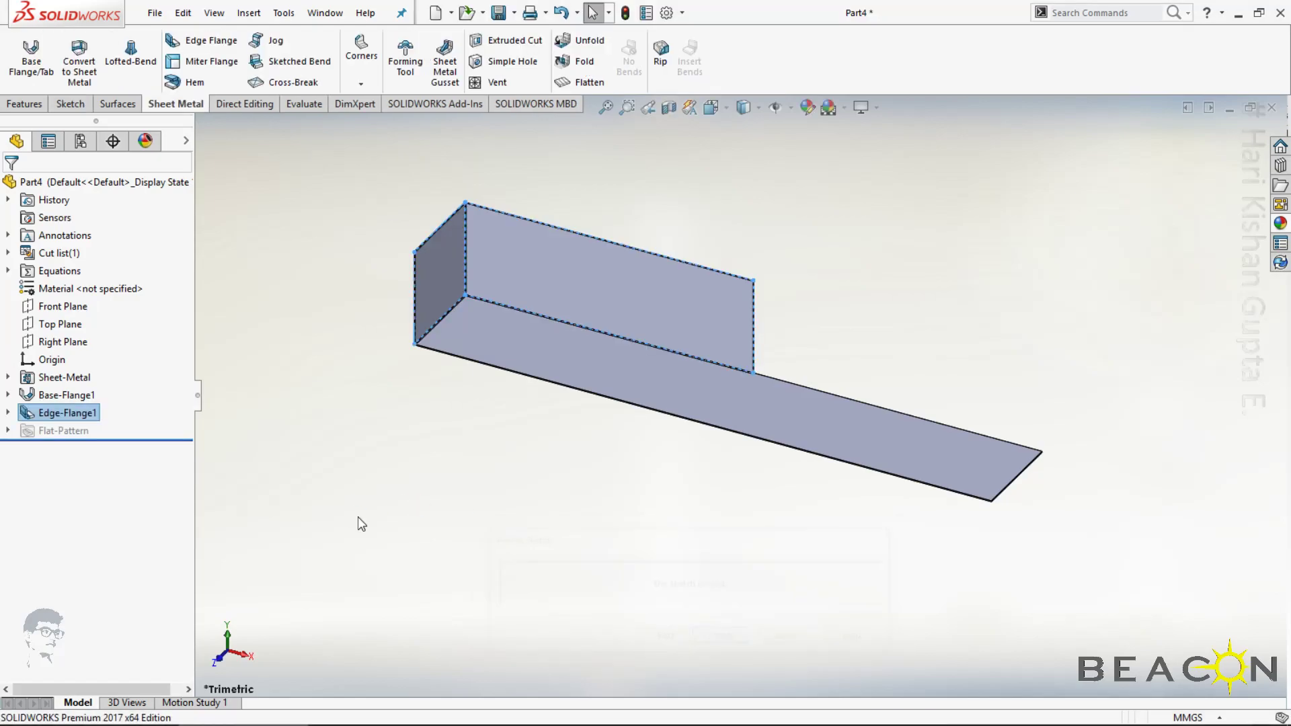
Save the part into the DesignData folder of project BAJAJ_ANT4698_008 in the DG vault
mouse_move(358, 516)
middle_down()
mouse_move(241, 560)
mouse_move(435, 493)
mouse_move(297, 495)
mouse_move(361, 536)
middle_up()
key(ctrl+7)
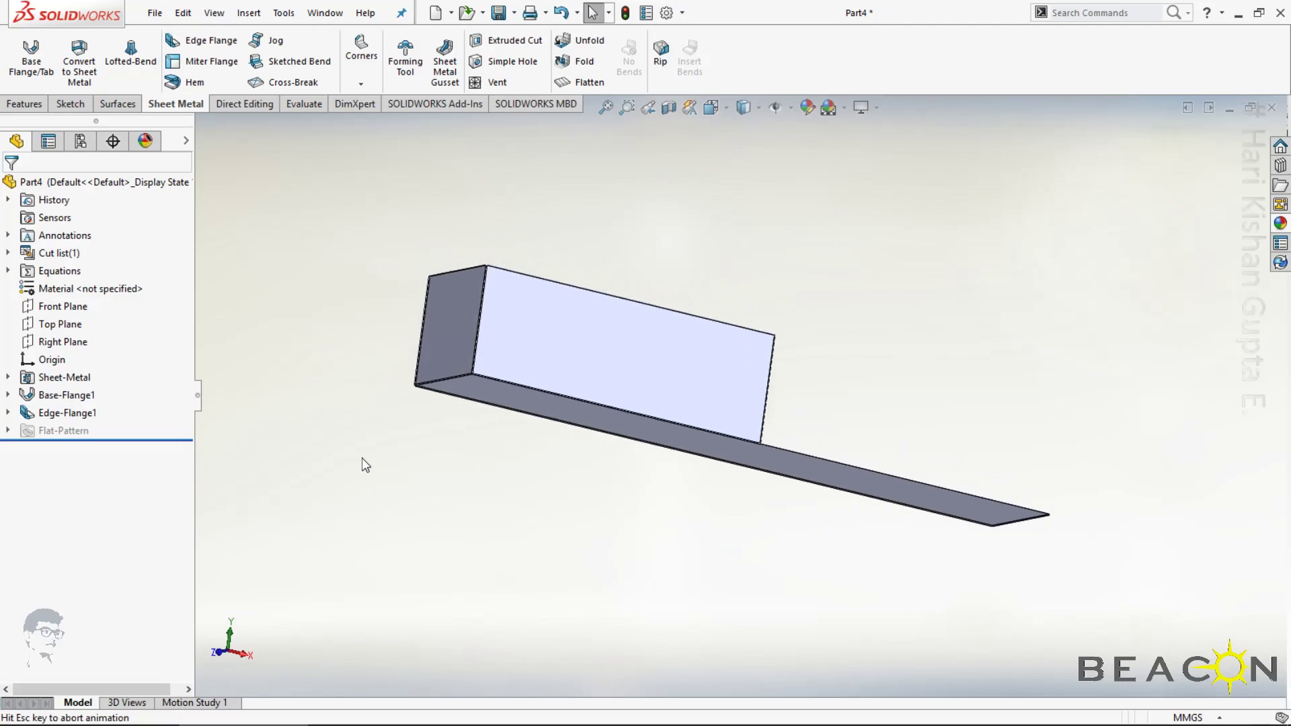
key(ctrl+s)
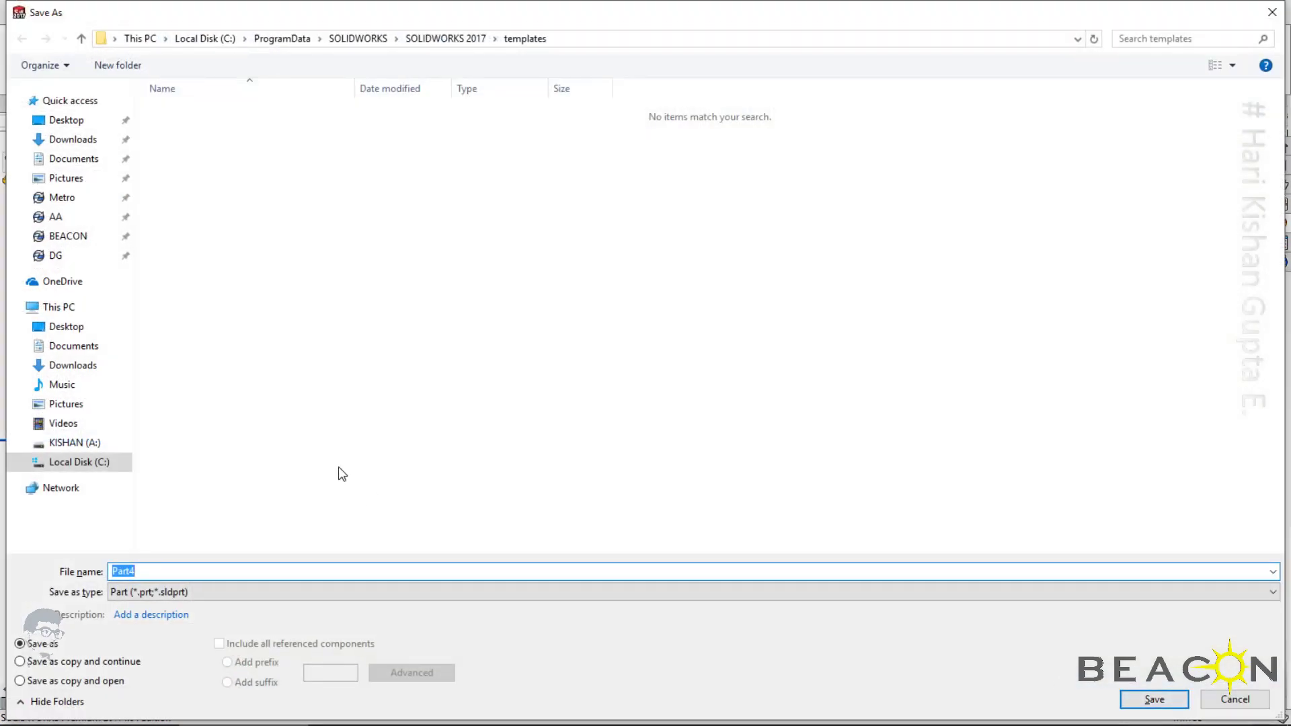
click(53, 260)
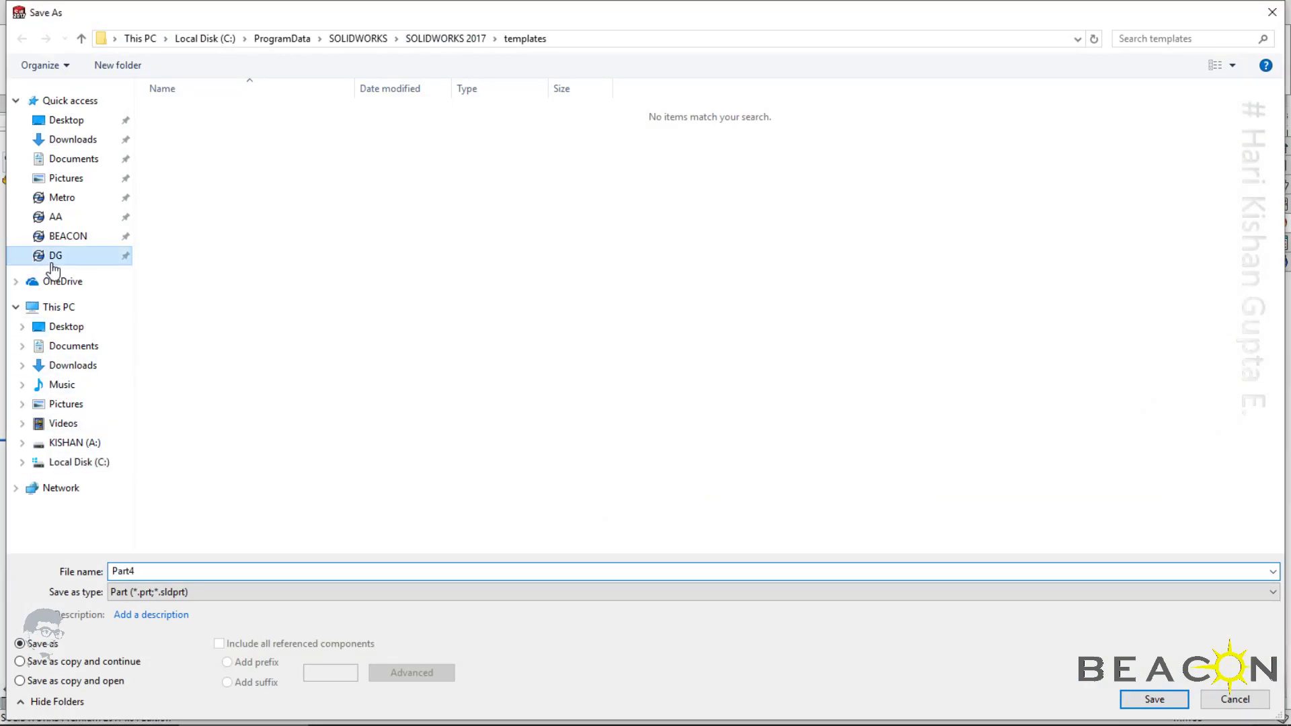
double_click(181, 189)
double_click(181, 142)
click(180, 132)
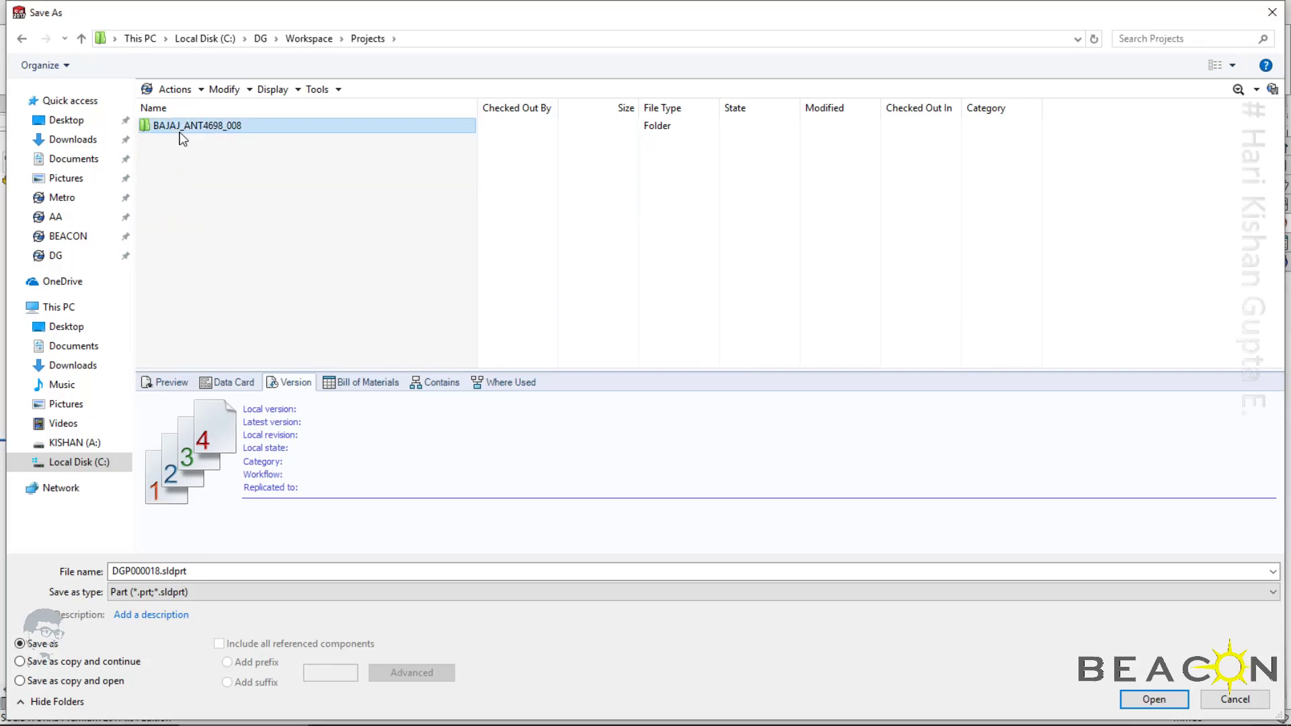
double_click(180, 130)
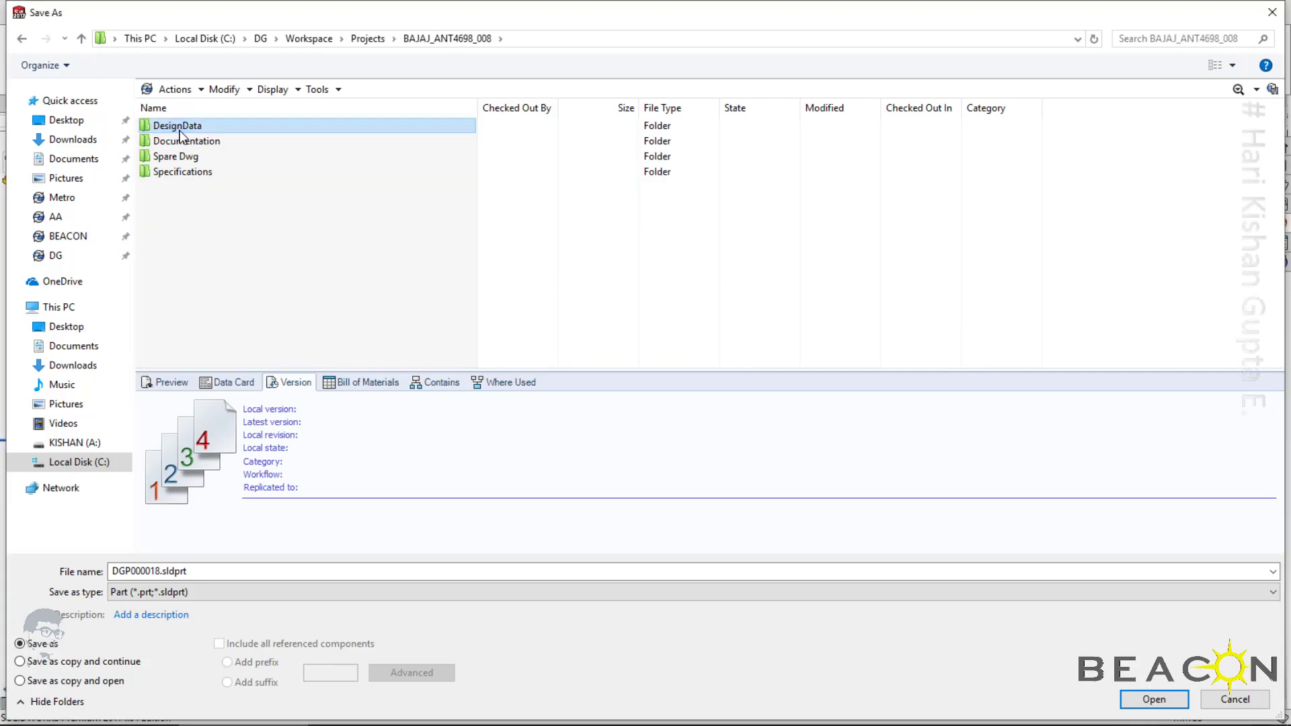
double_click(180, 133)
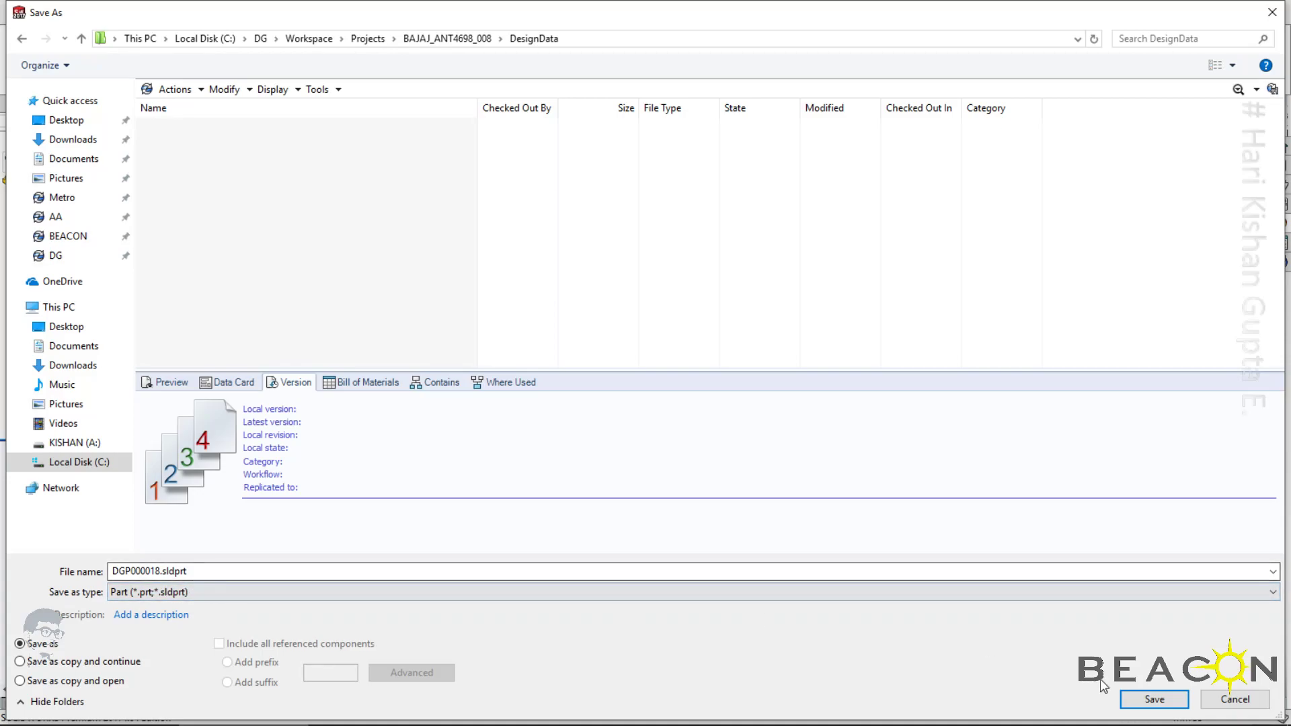
click(1154, 699)
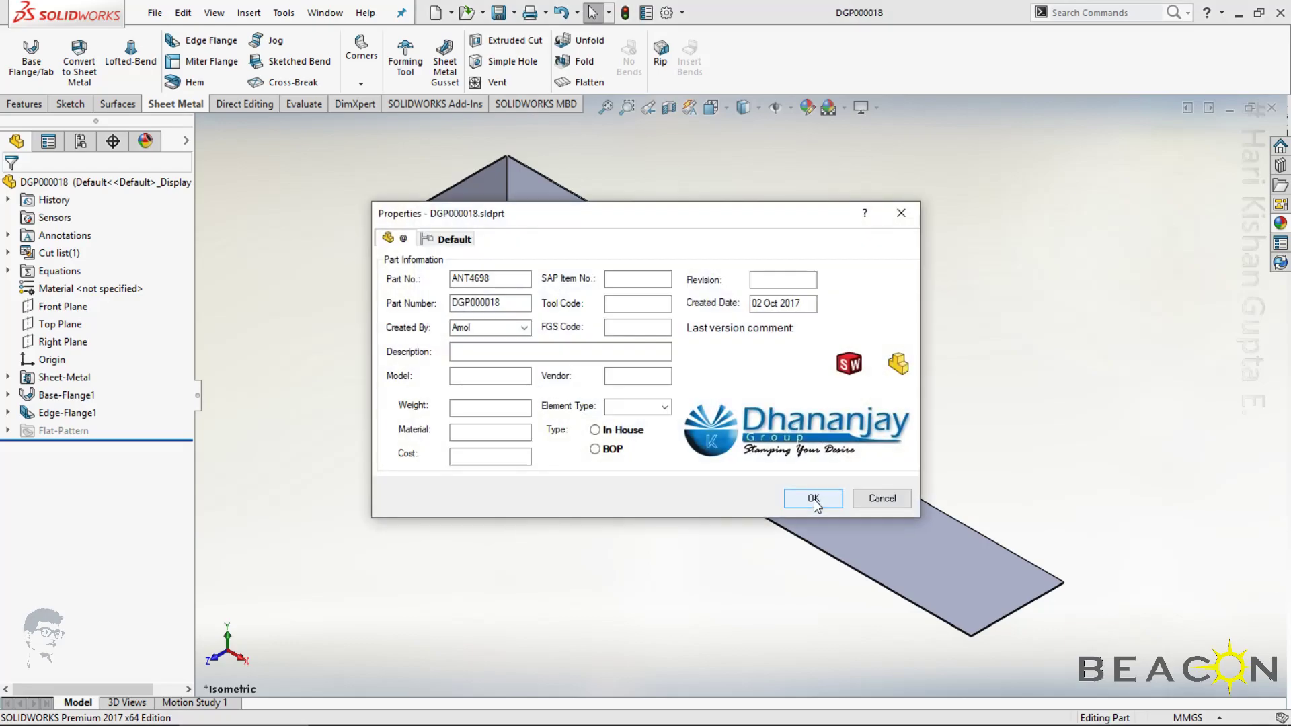
Fill the part's data card with description Base Plate, model AN65, vendor --, type In House and element type Back Plate
click(536, 352)
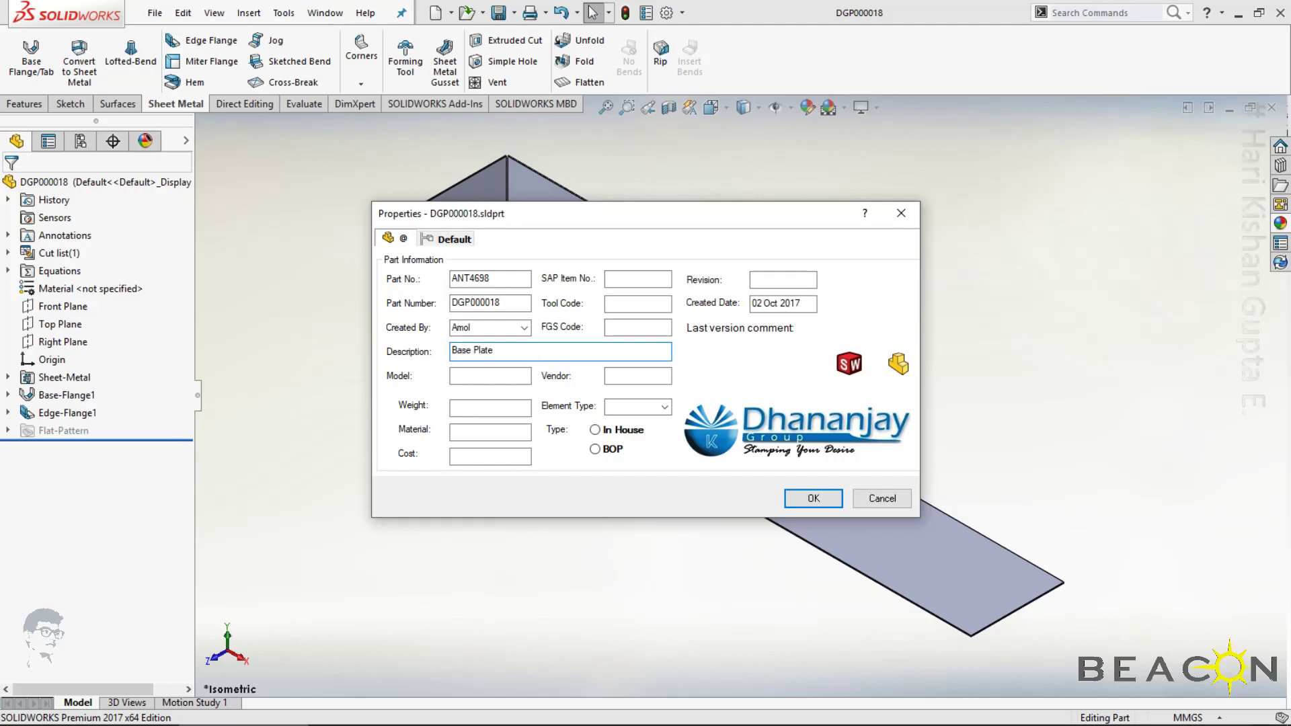
click(504, 378)
text(AN65)
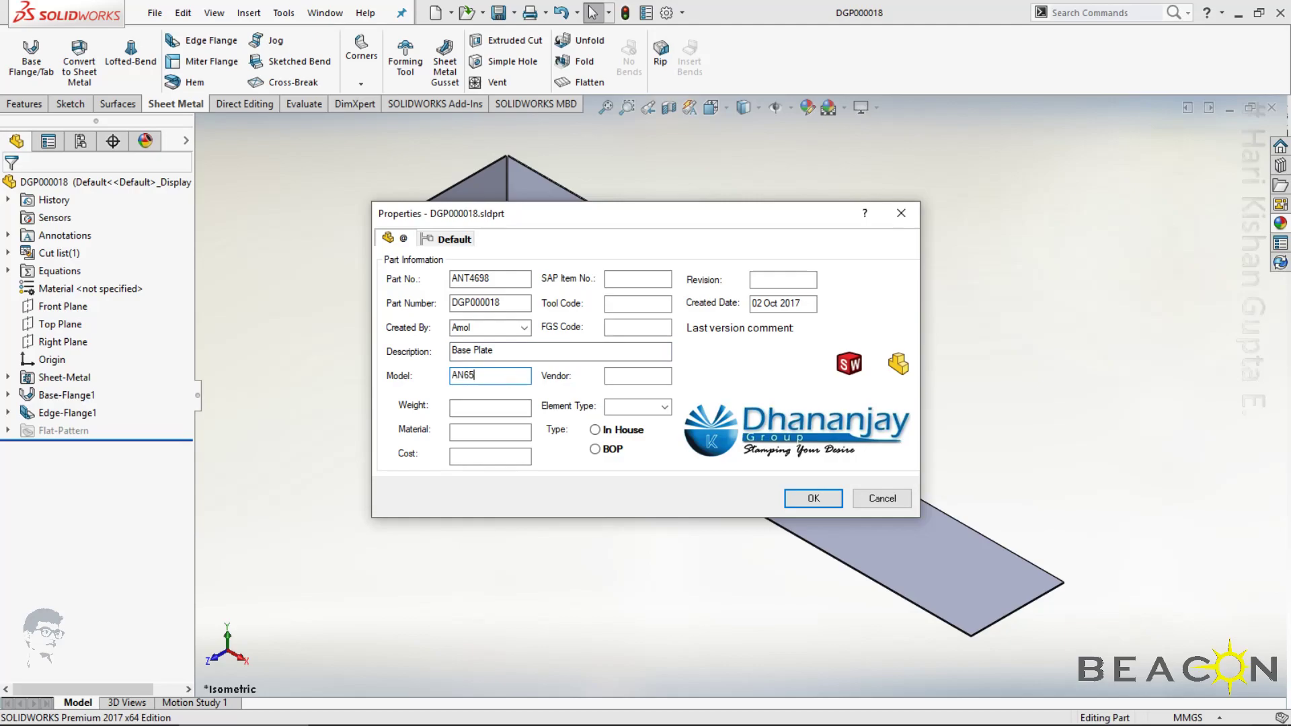
click(615, 378)
click(595, 431)
click(479, 406)
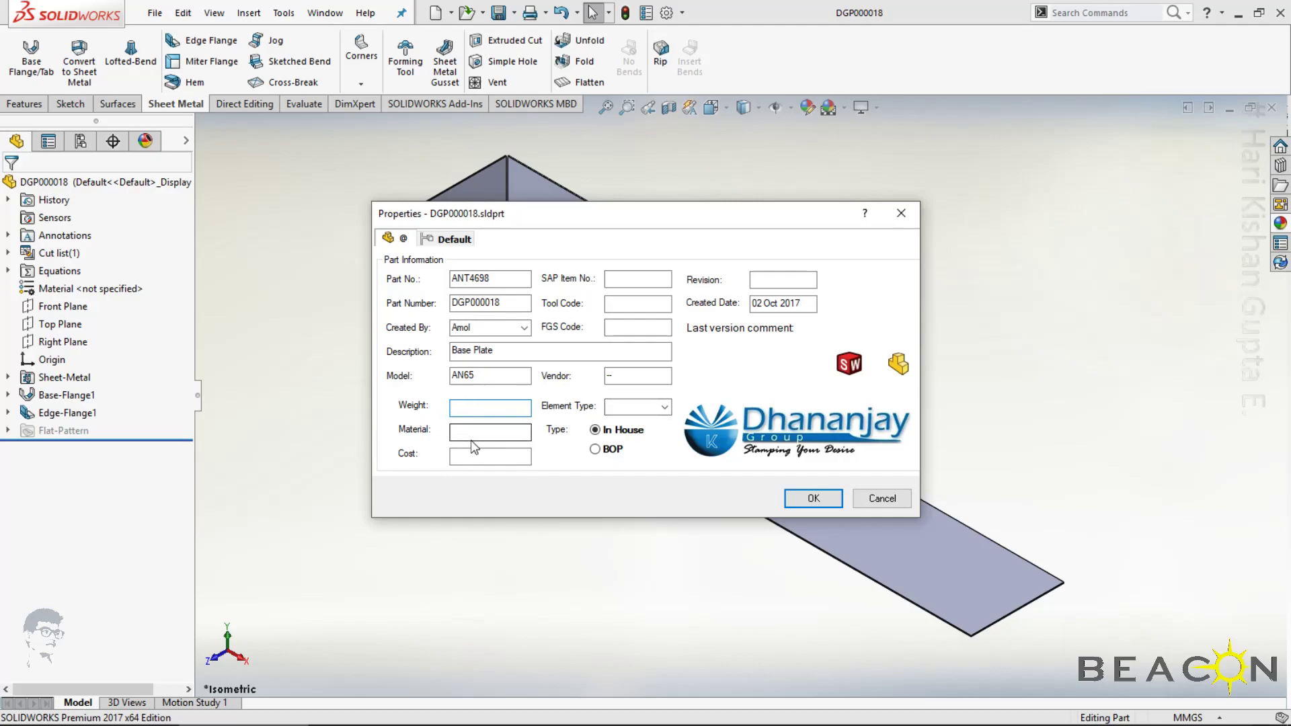
click(667, 407)
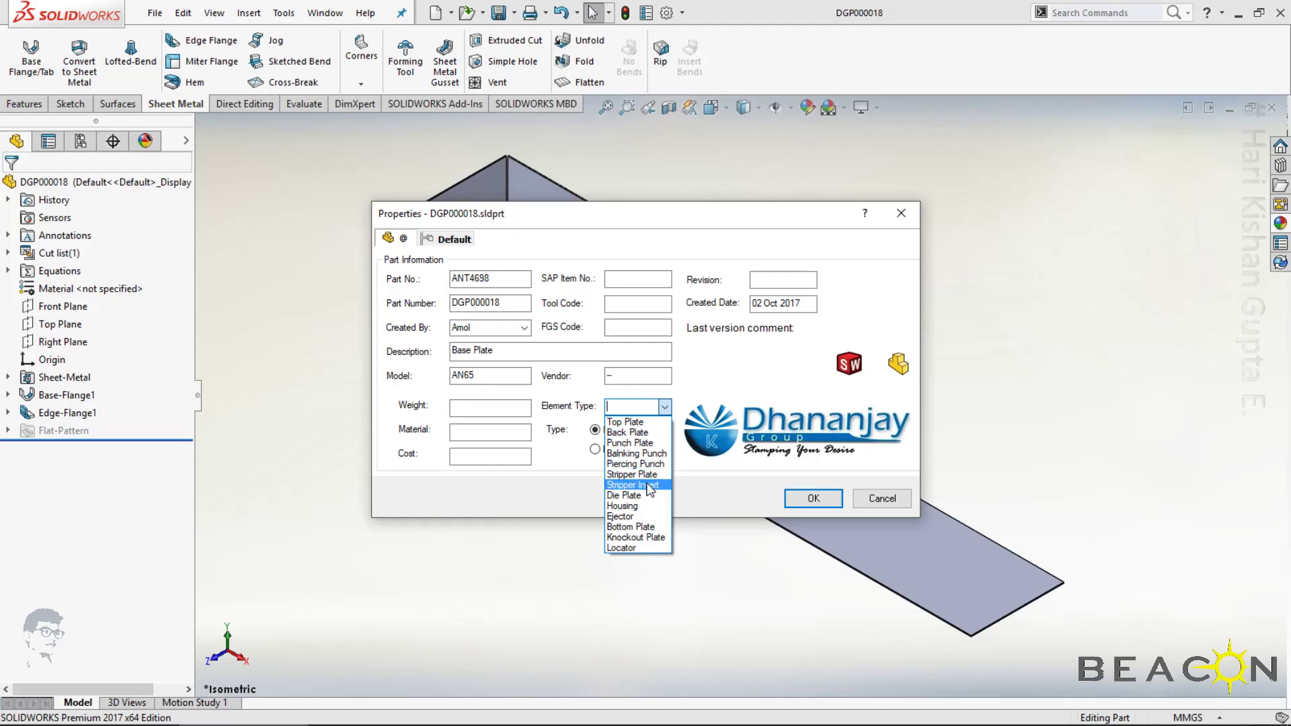
click(627, 443)
click(664, 407)
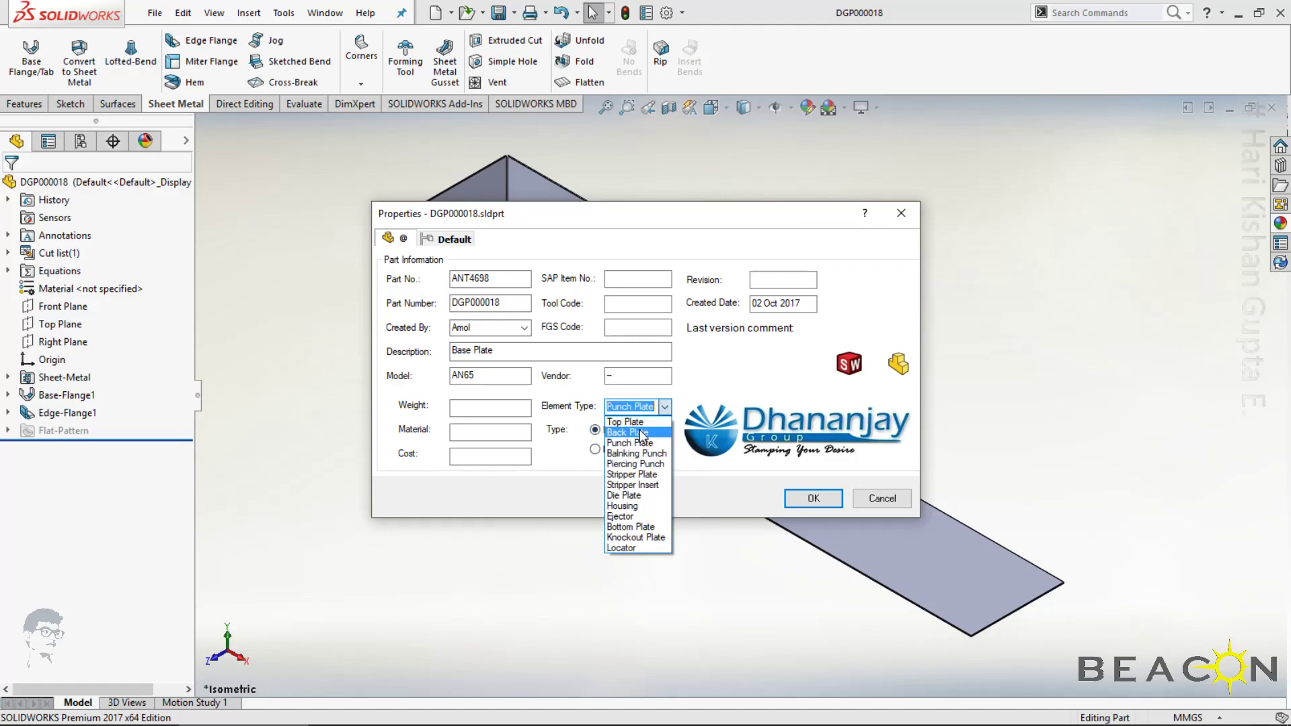
click(643, 433)
Enter SAP item number SAP4523, tool code TL5653 and FGS code FS121 on the data card and accept it
click(638, 278)
text(SAP4523)
key(Tab)
key(Tab)
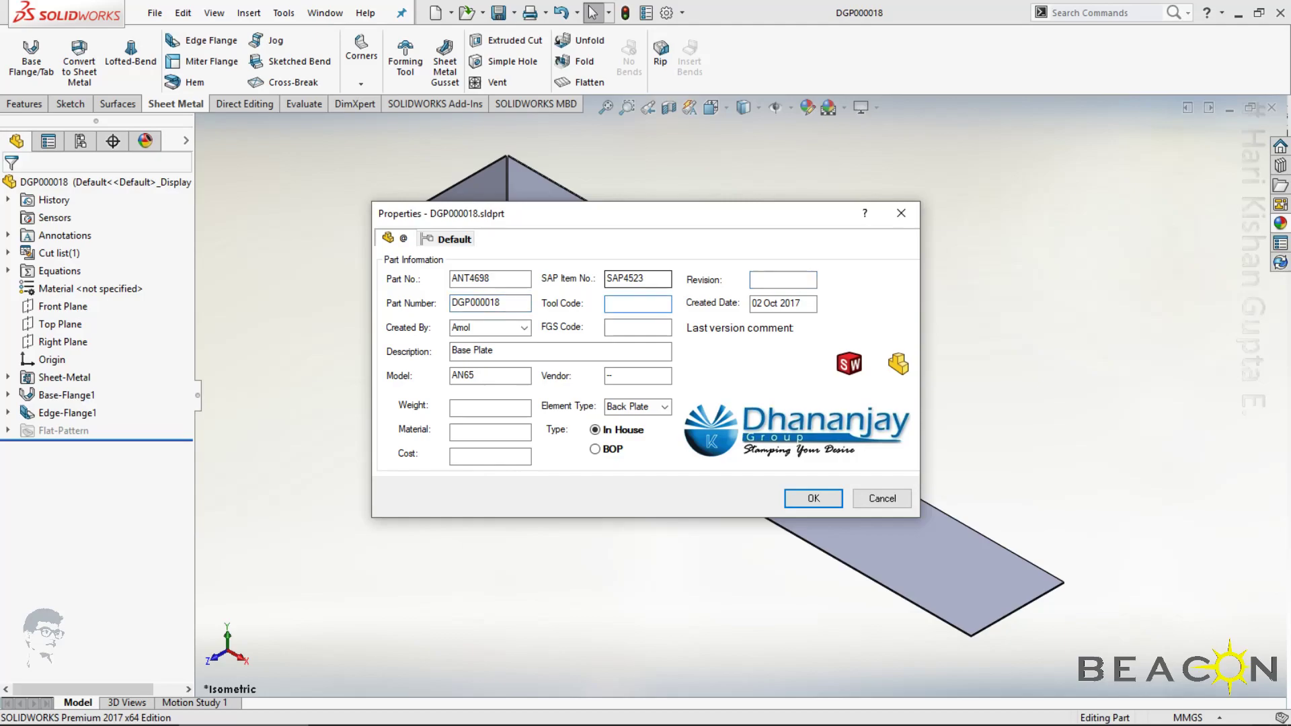
text(TL5653)
key(Tab)
text(FGD)
key(BackSpace)
key(BackSpace)
text(S121)
click(814, 498)
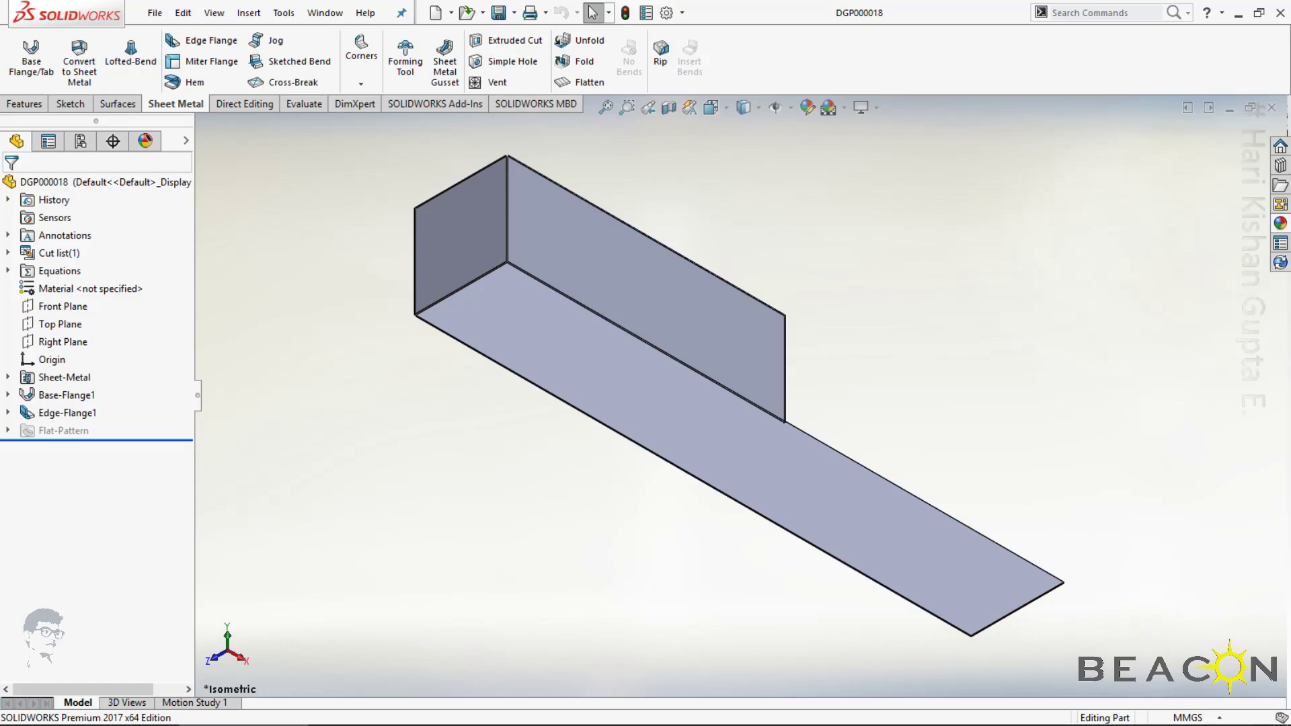
Check the part's custom file properties and assign 1060 Alloy as its material
click(646, 15)
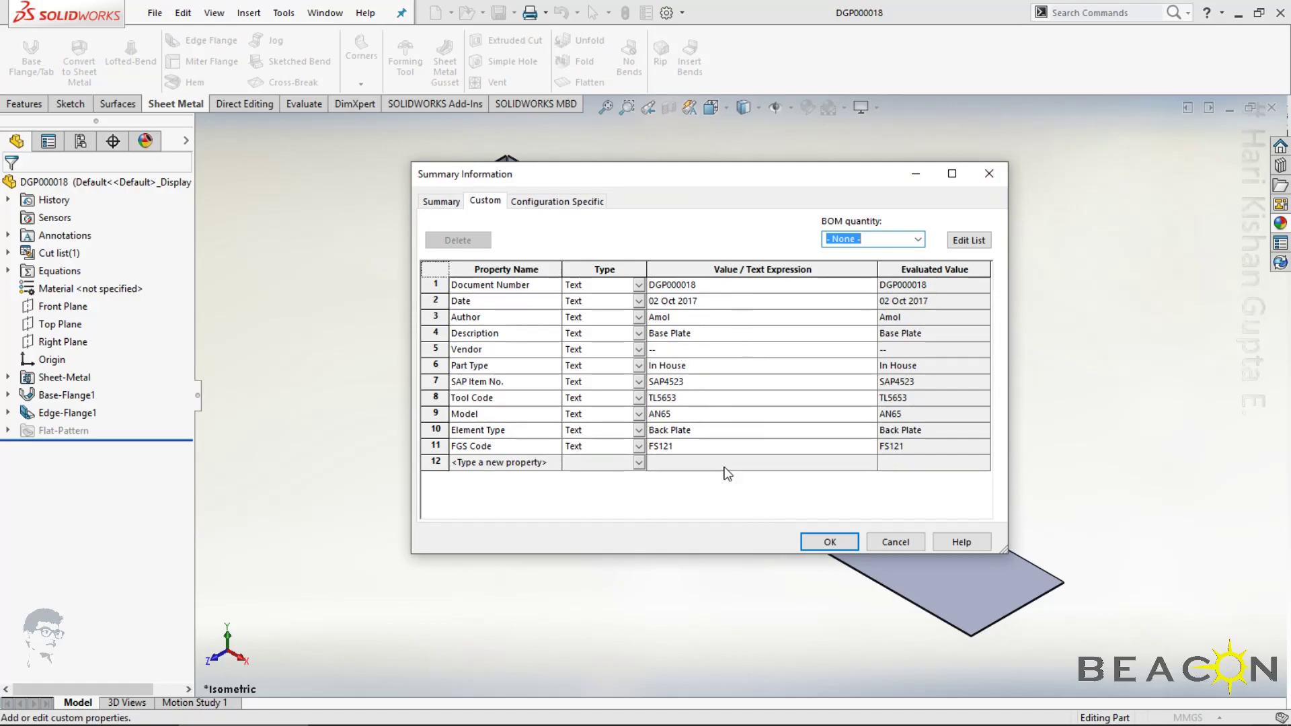
click(830, 543)
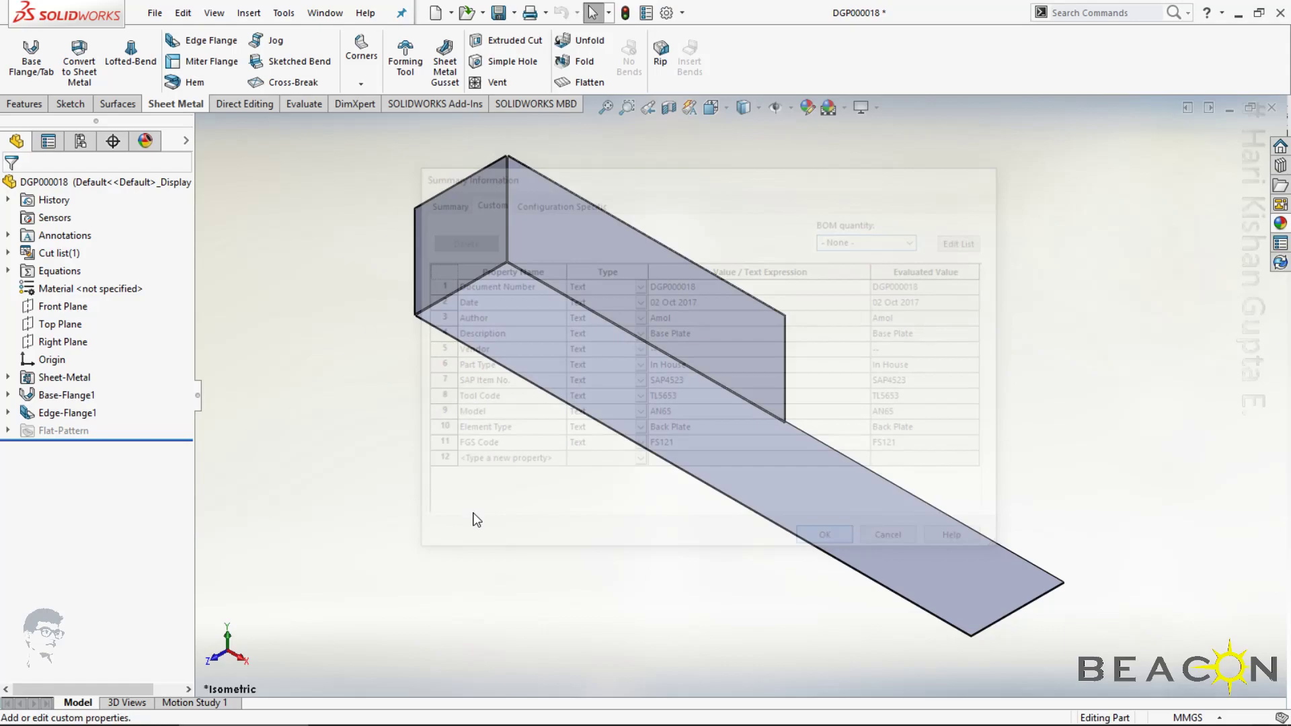
right_click(50, 288)
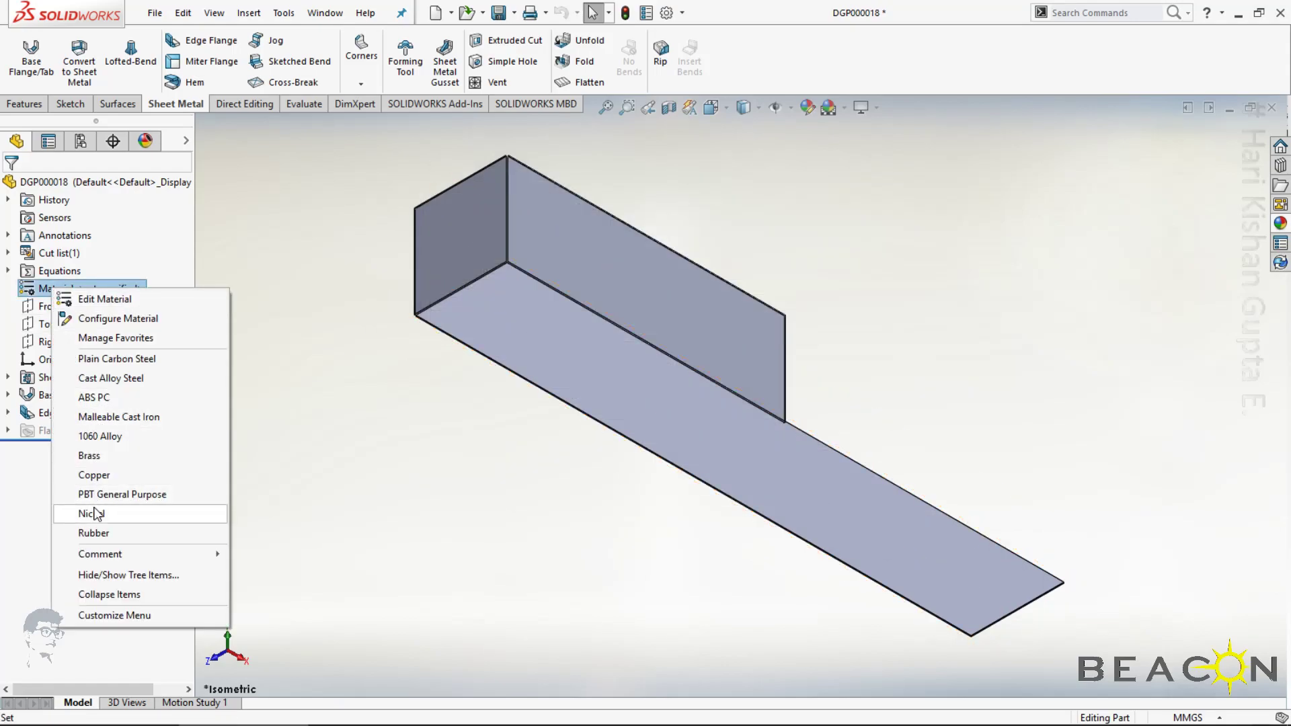
click(97, 437)
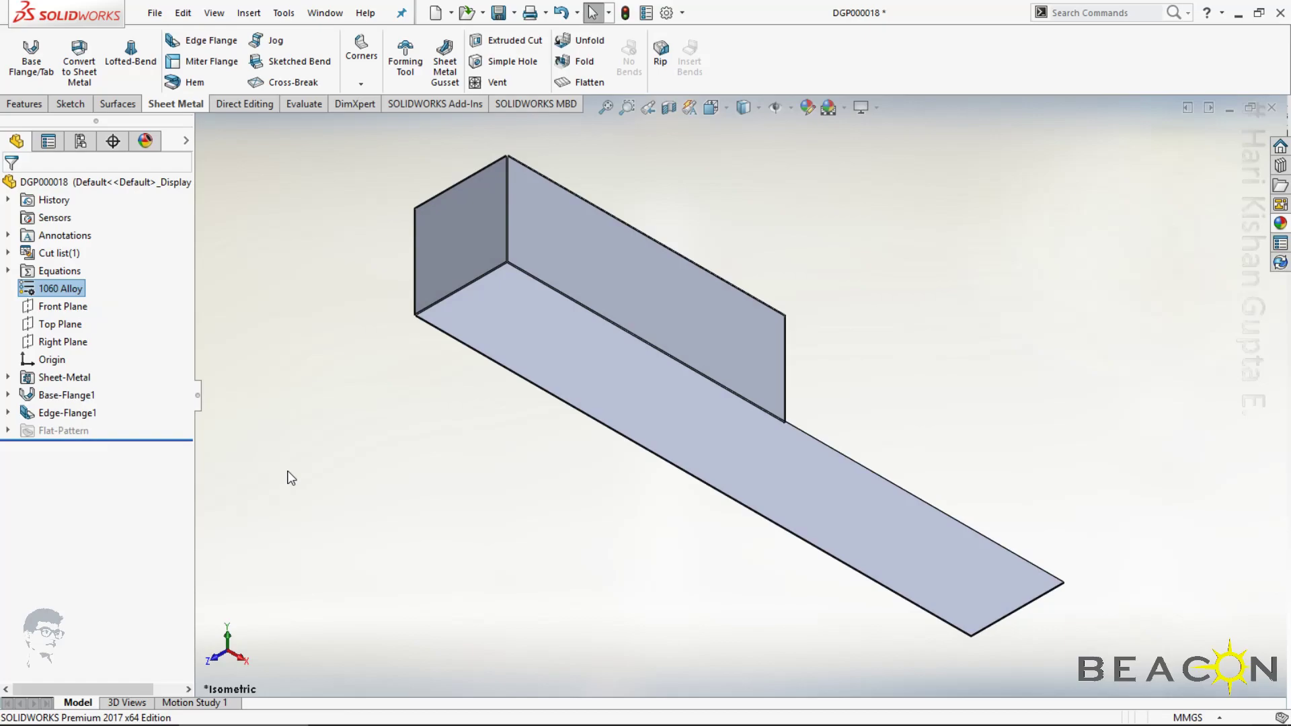
click(290, 477)
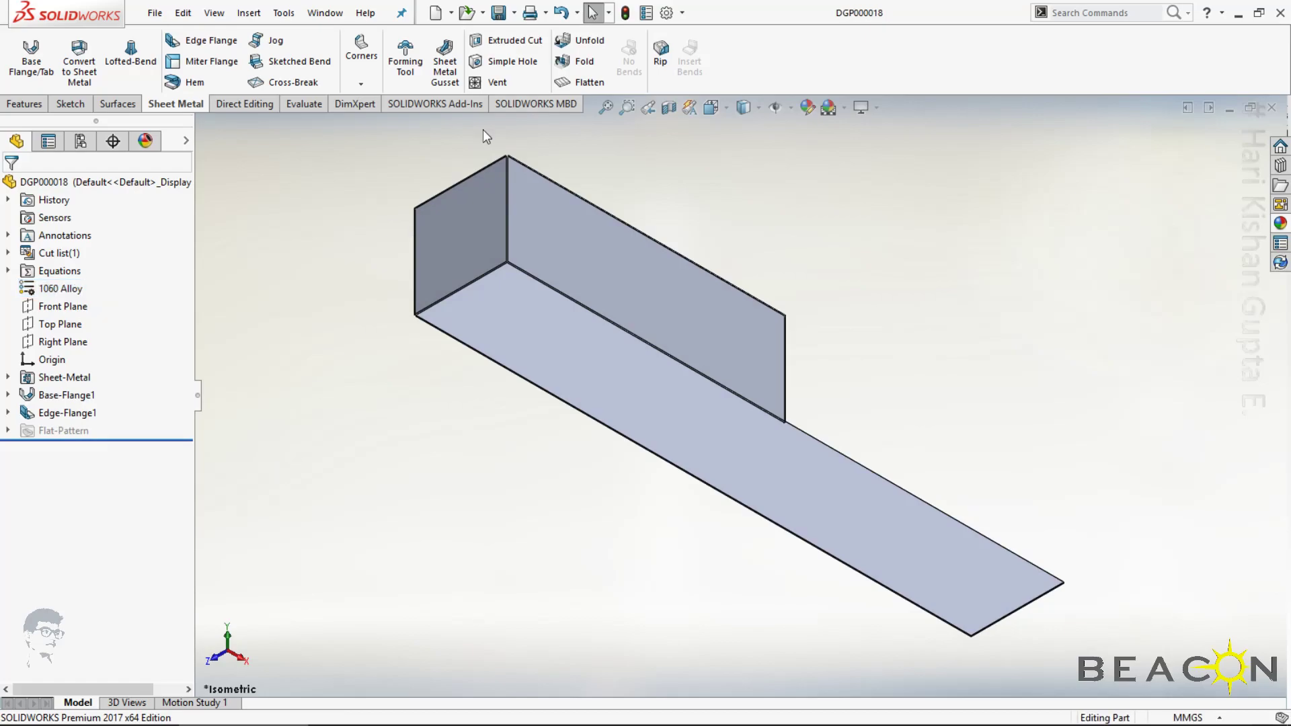
Add Material and Weight as new properties in the part's custom file properties
click(644, 14)
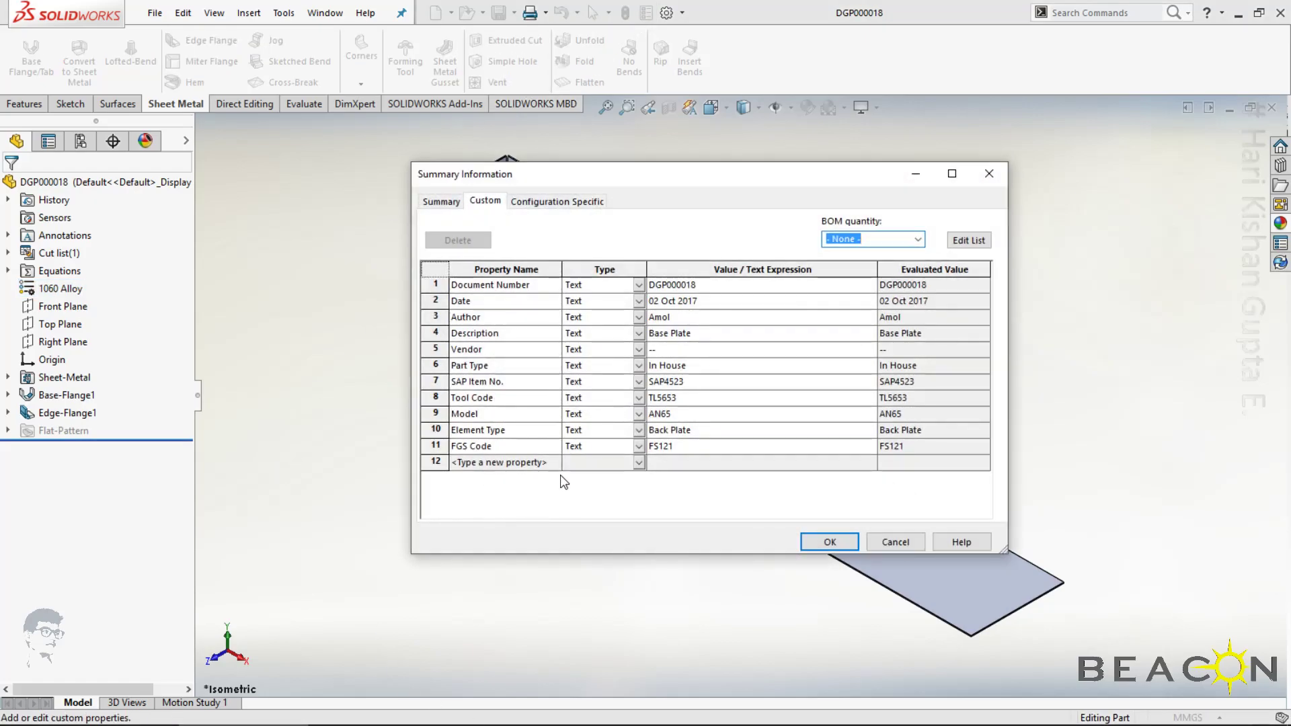
click(555, 466)
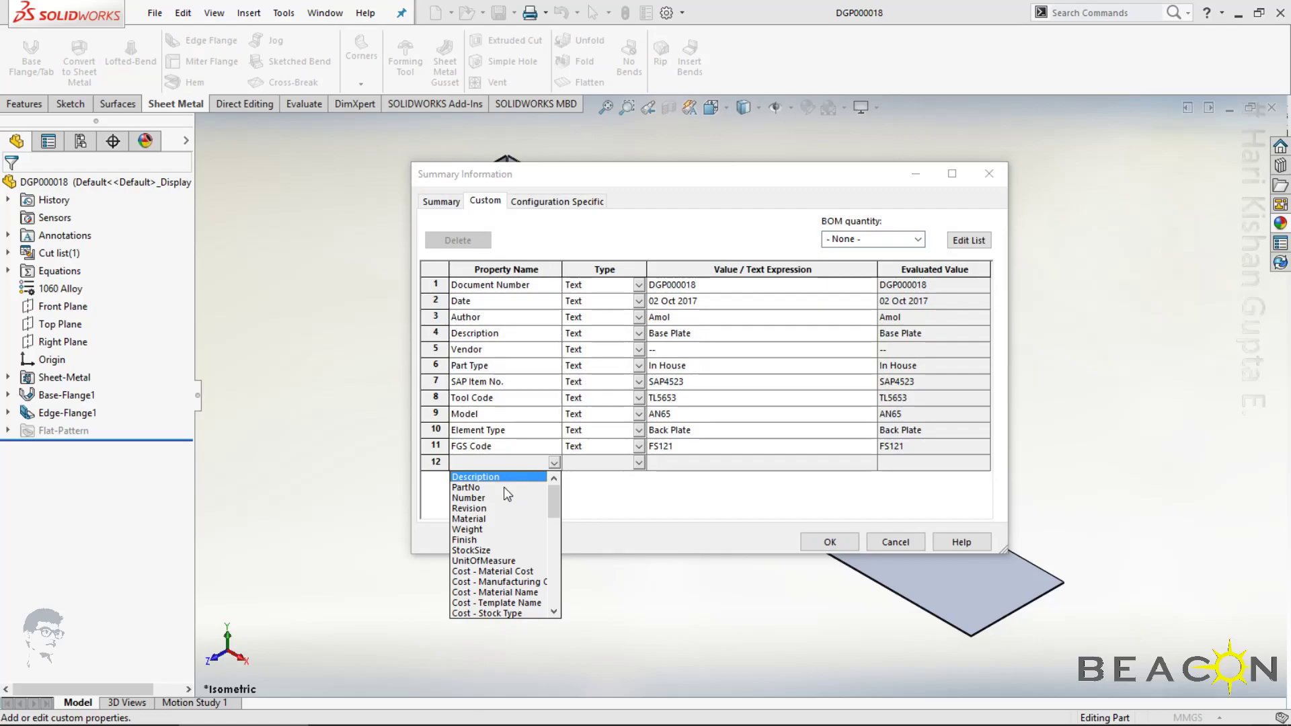
click(470, 519)
click(555, 479)
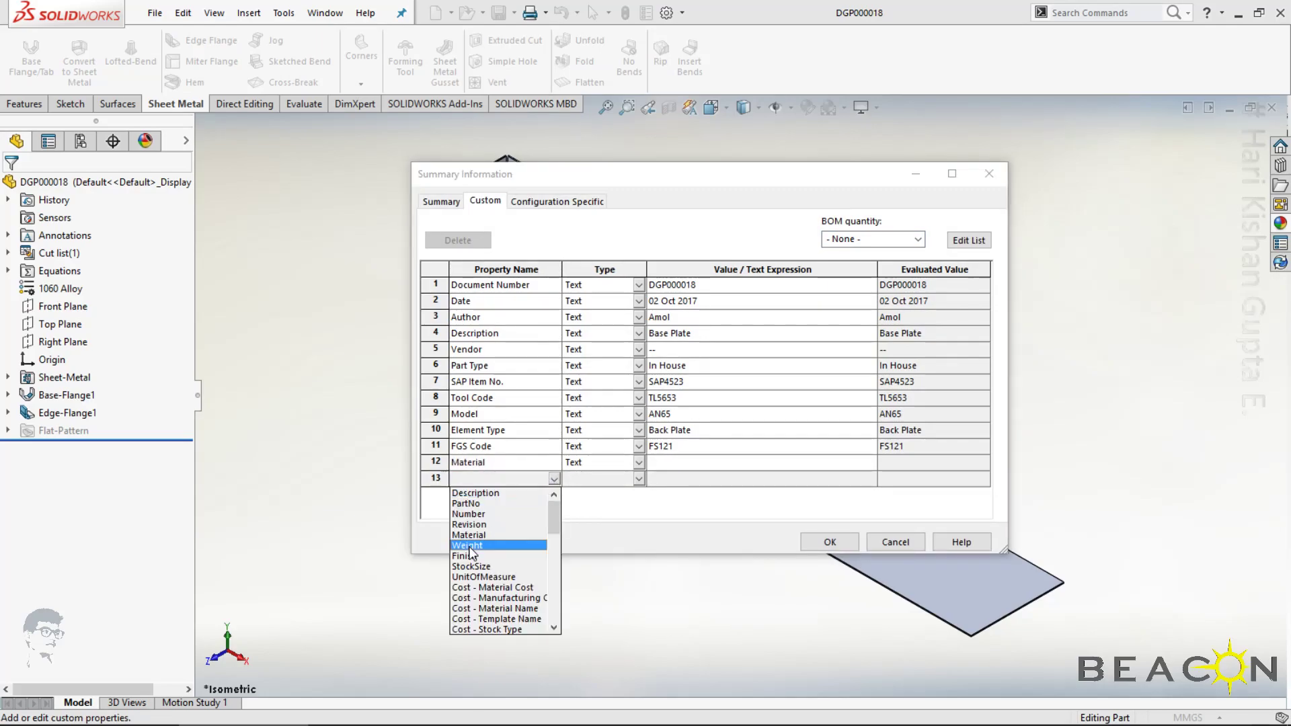
click(469, 545)
Link the Material property to the part's material and Weight to its mass, accept the properties and close the part
click(869, 462)
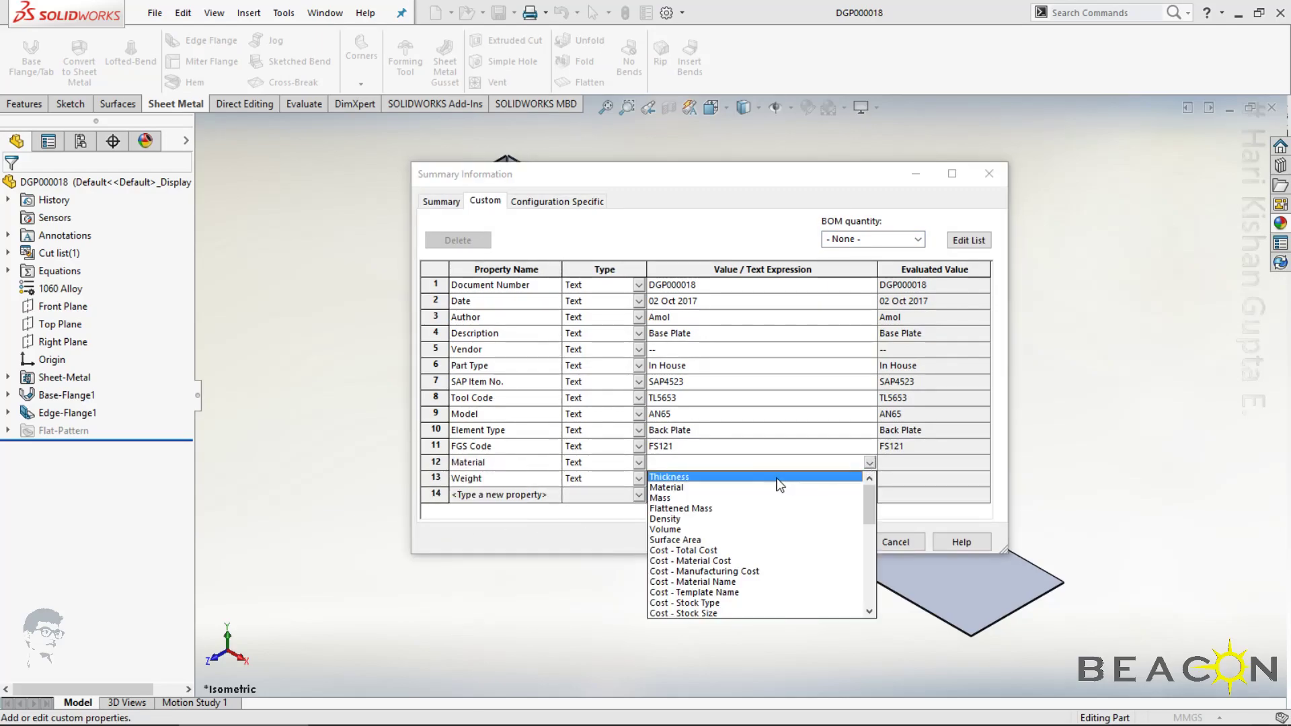
click(673, 488)
click(869, 479)
click(870, 479)
click(663, 515)
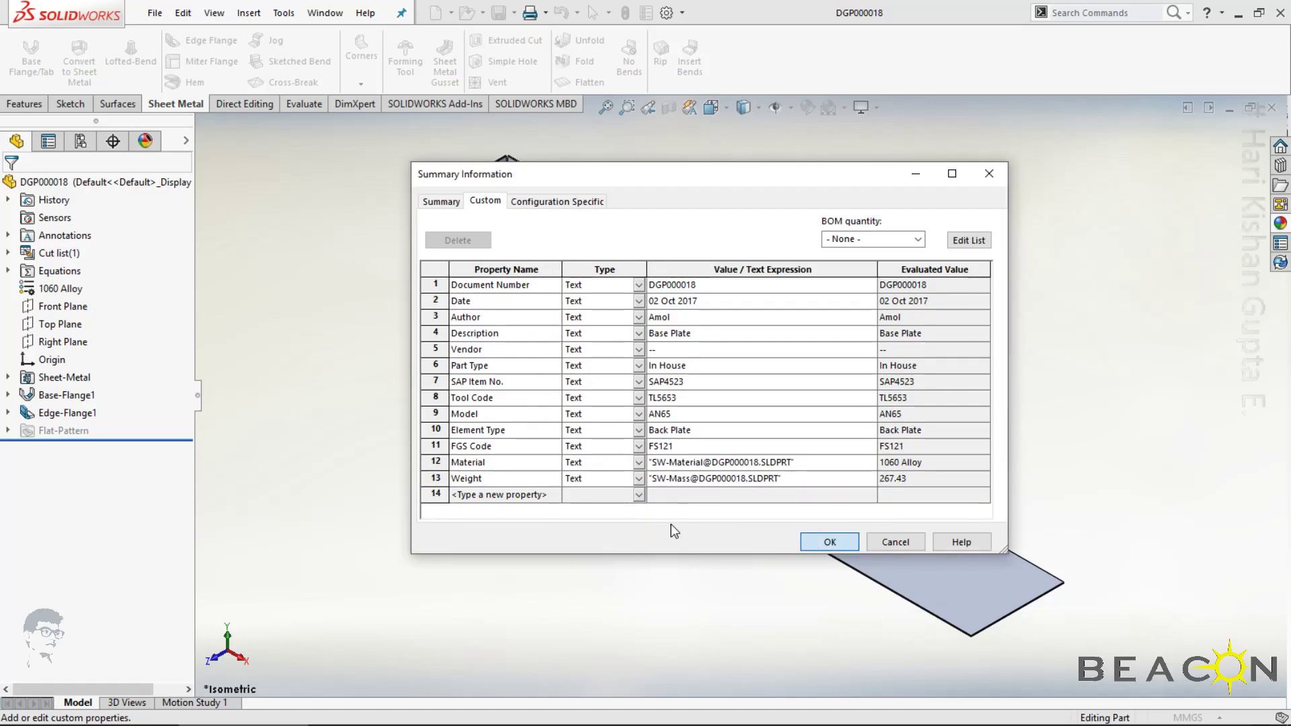
key(Return)
key(ctrl+w)
Switch to the vault's DesignData folder window to show the saved part and its data card
mouse_move(382, 719)
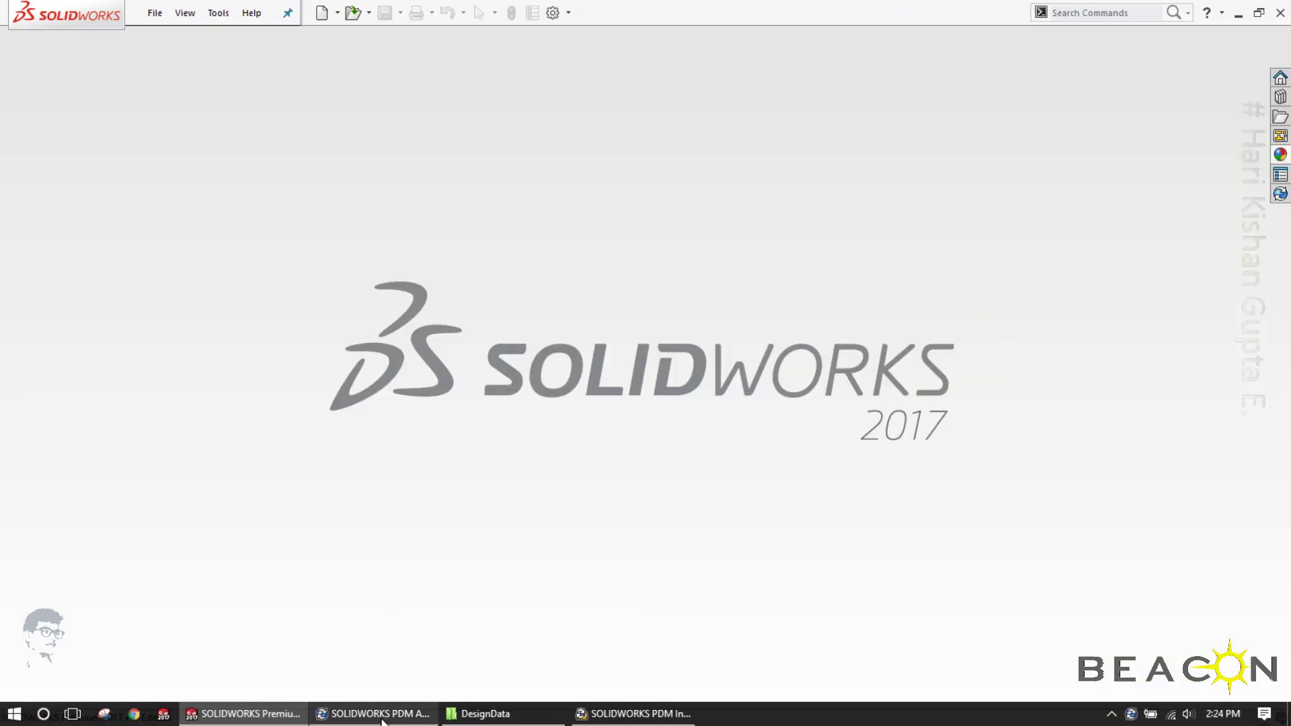
click(485, 714)
right_click(402, 205)
click(434, 261)
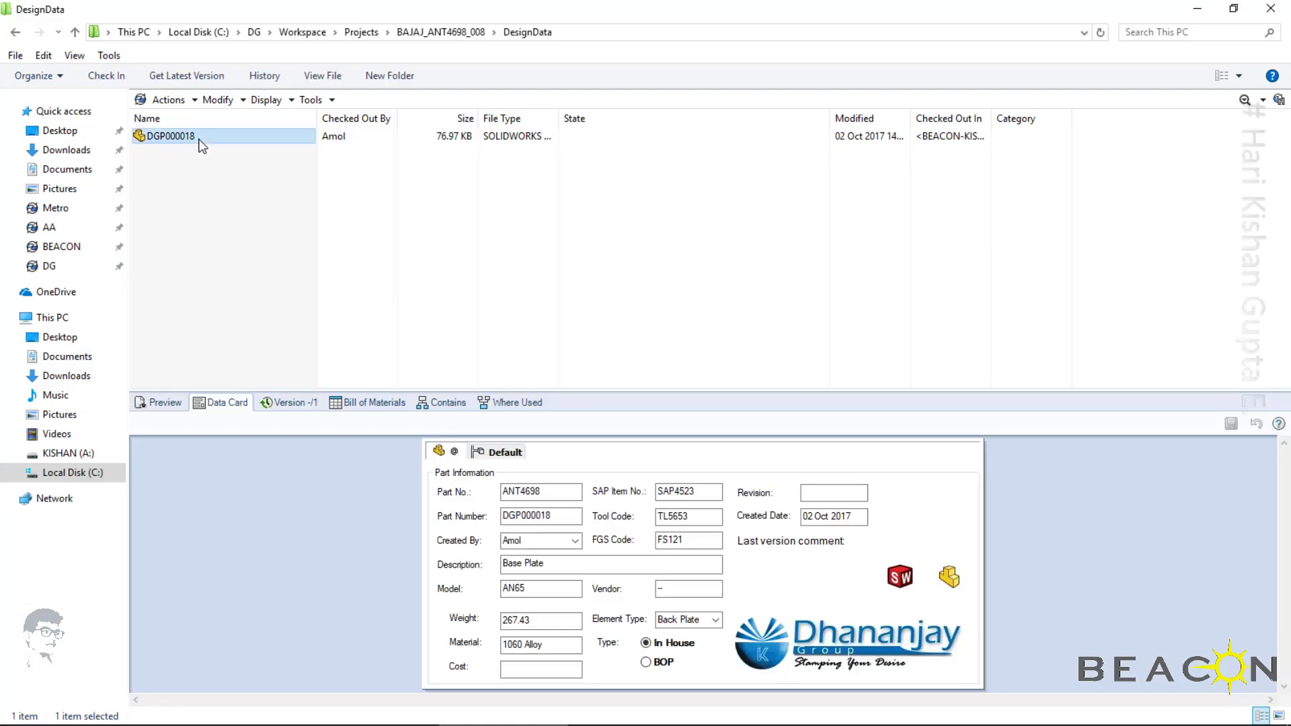
Check in part DGP000018 to the vault without a comment and select it in the file list
right_click(200, 146)
click(672, 289)
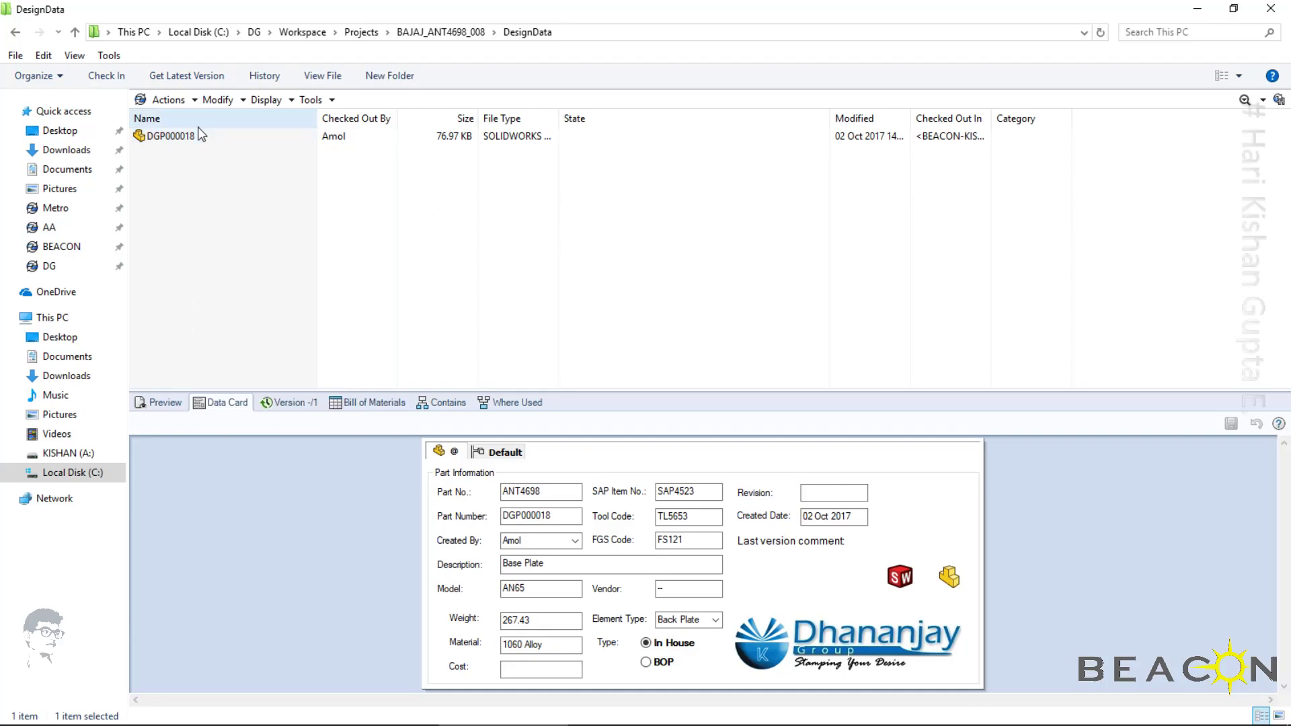
click(195, 137)
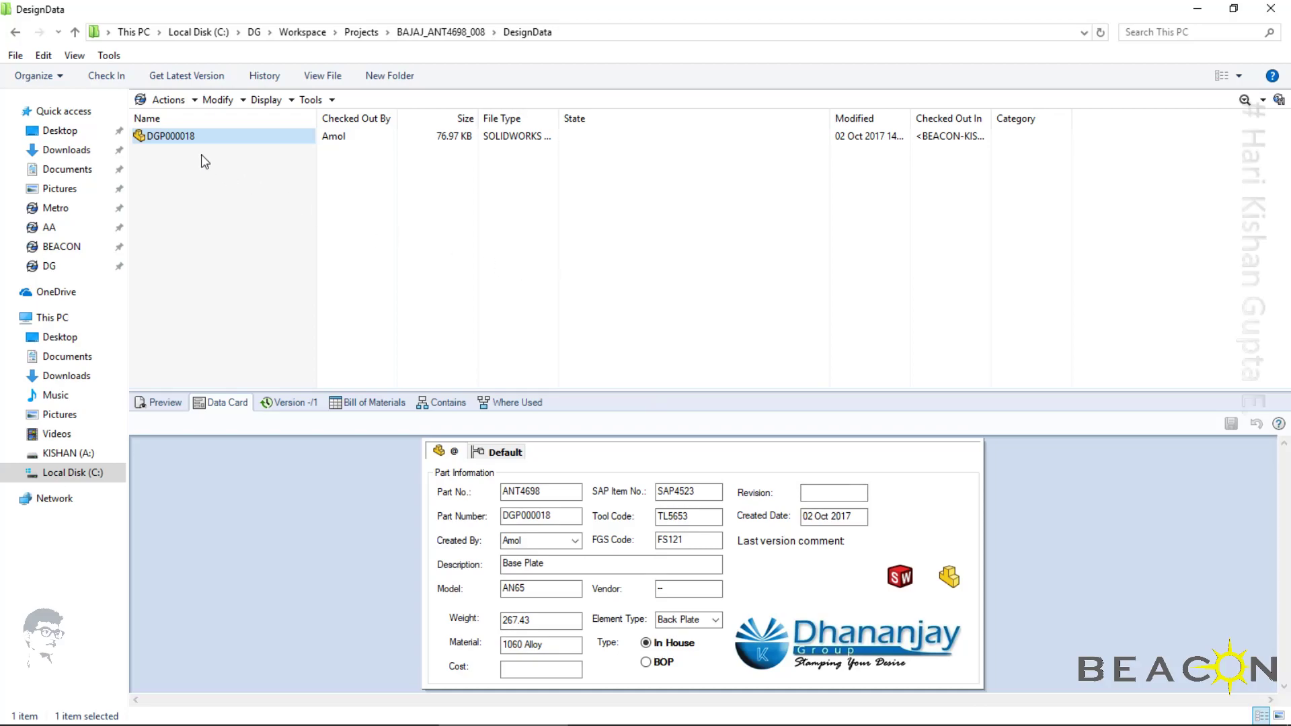
click(107, 75)
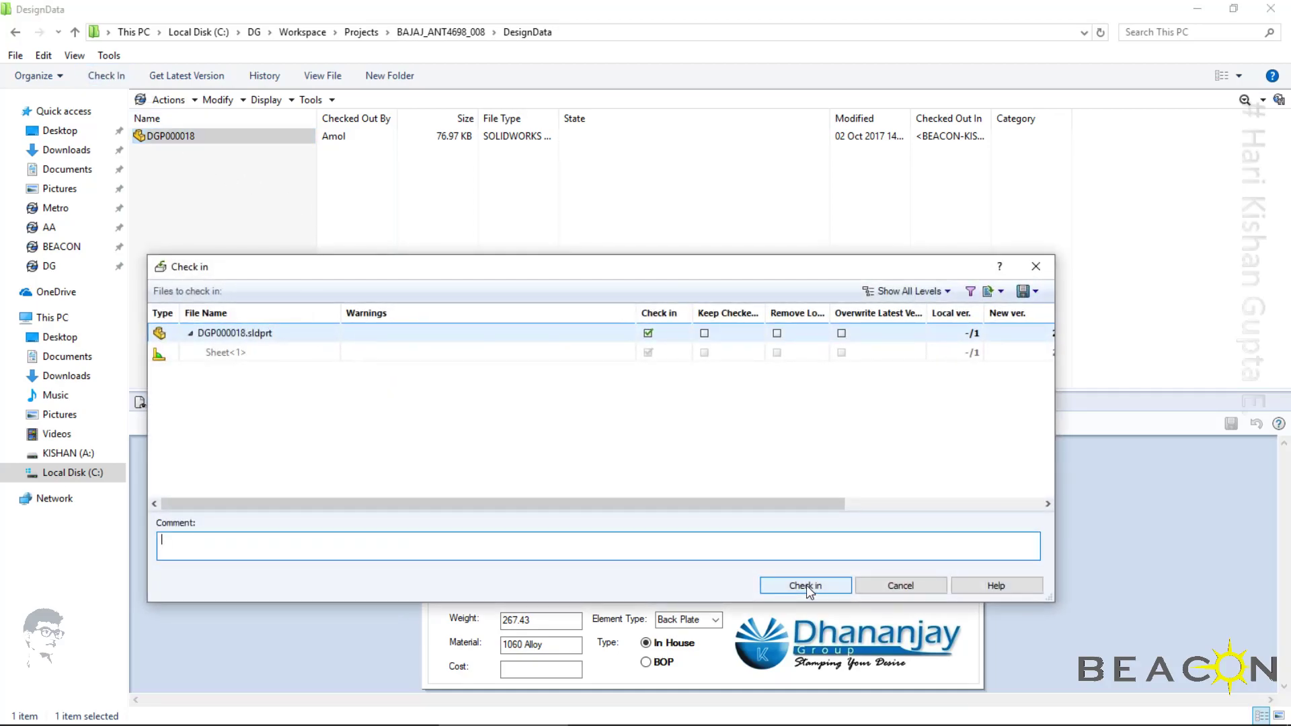
click(825, 585)
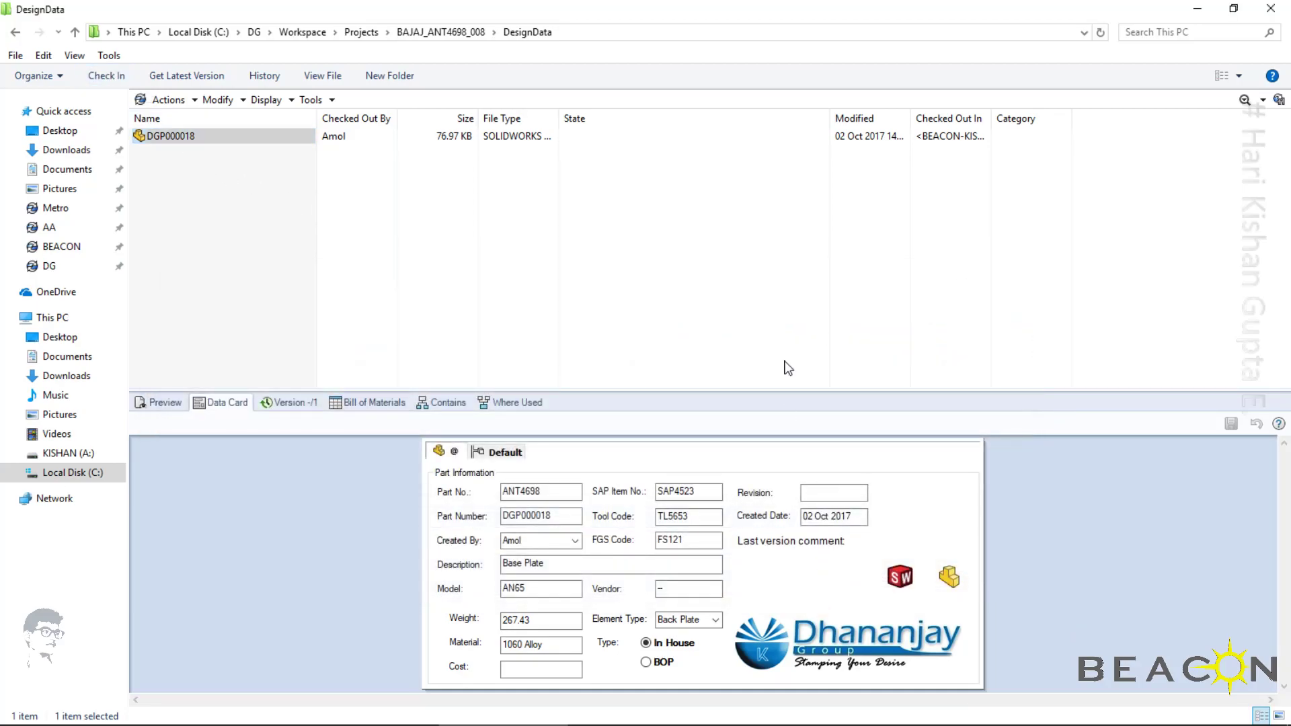
click(179, 139)
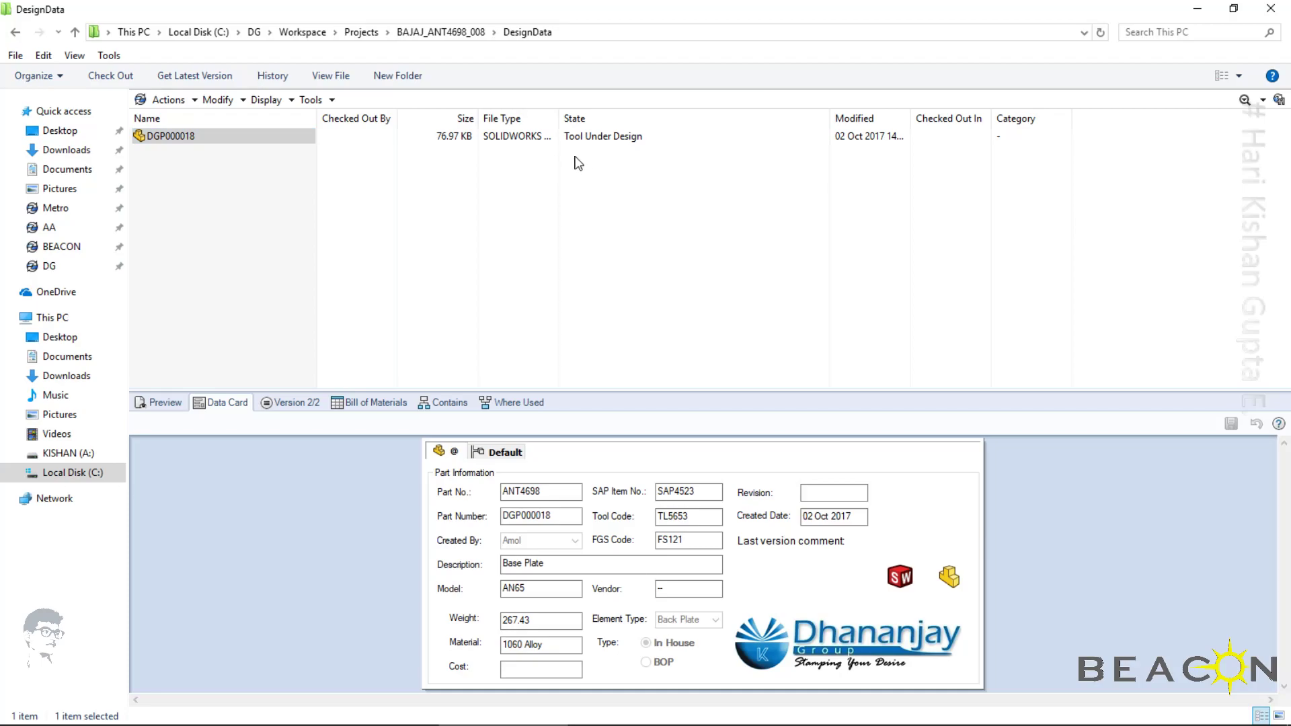
Switch to SOLIDWORKS PDM Administration and examine the CAD Workflow path from Tool Under Design via Tool Submit for Approval to Tool Waiting for Approval
click(369, 721)
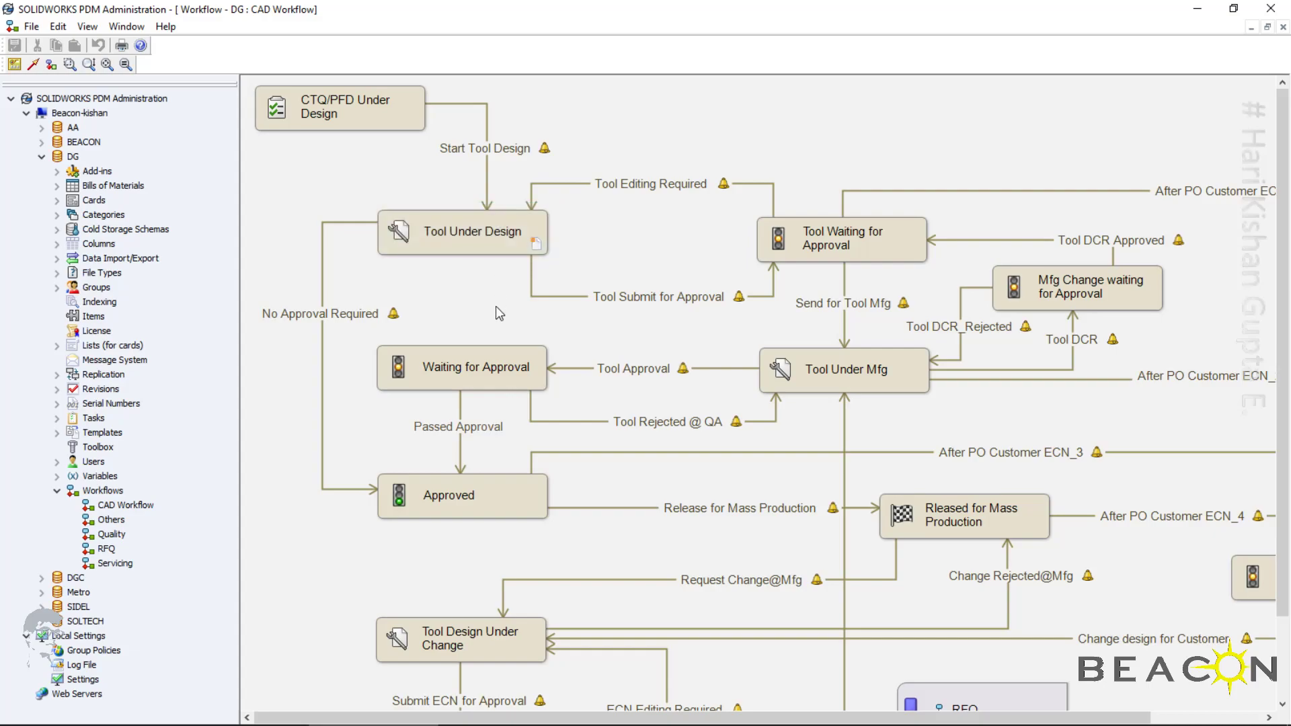
click(126, 64)
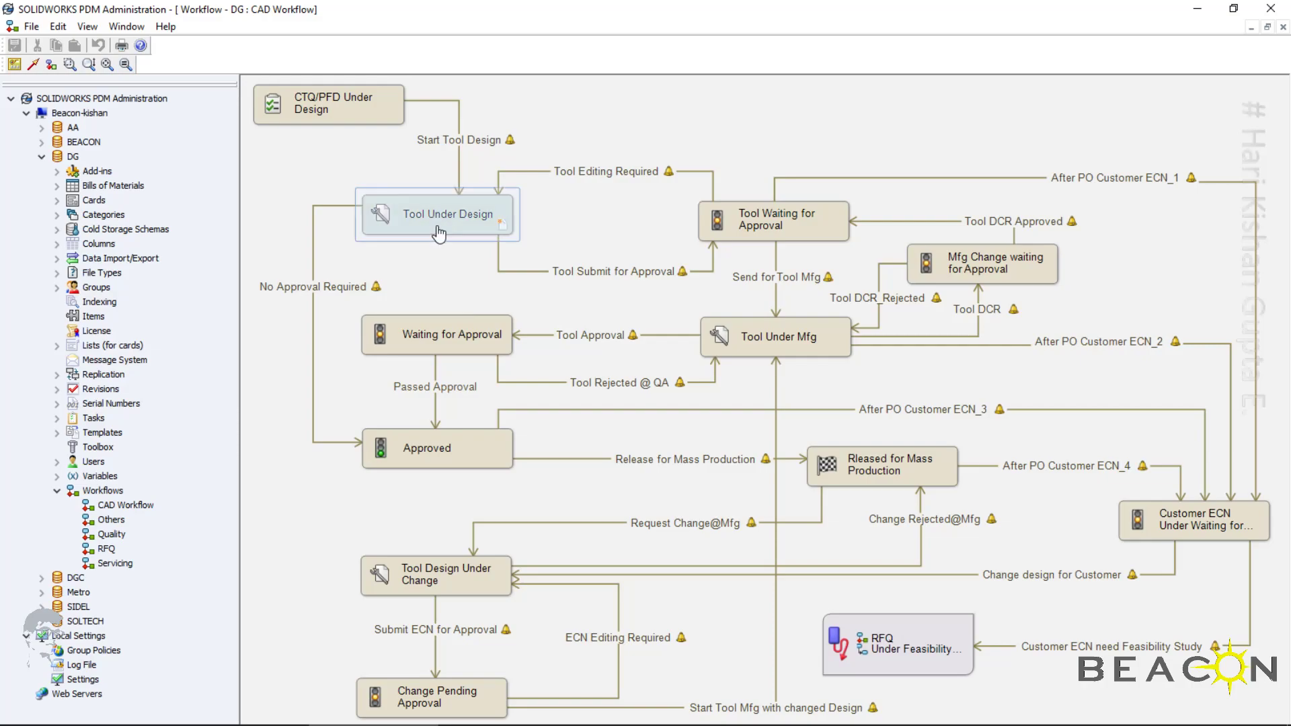
click(666, 262)
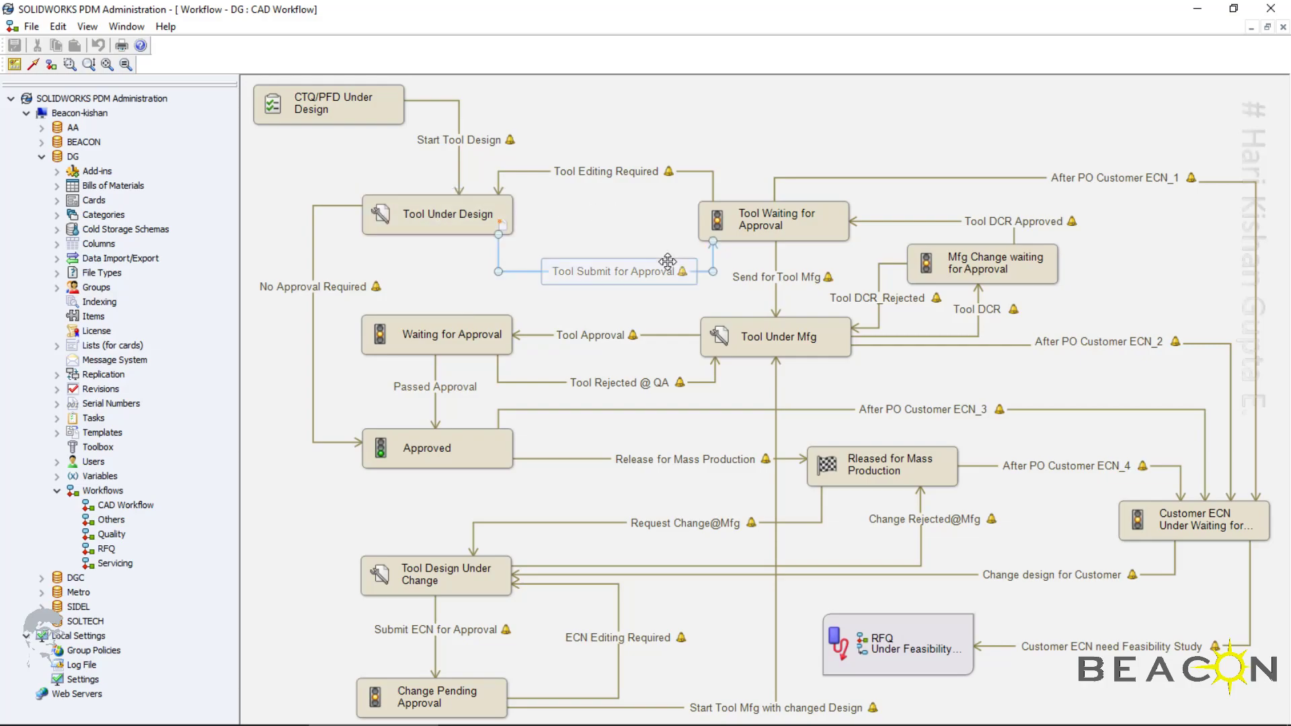
click(805, 222)
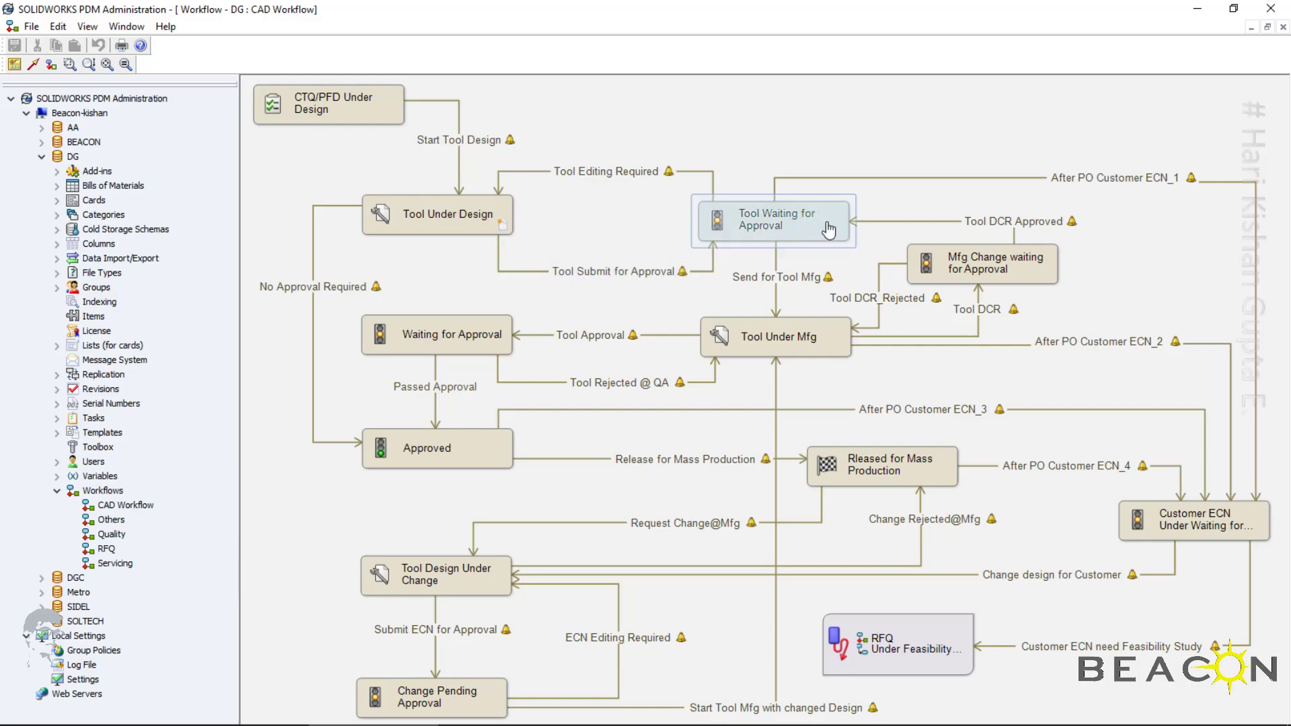
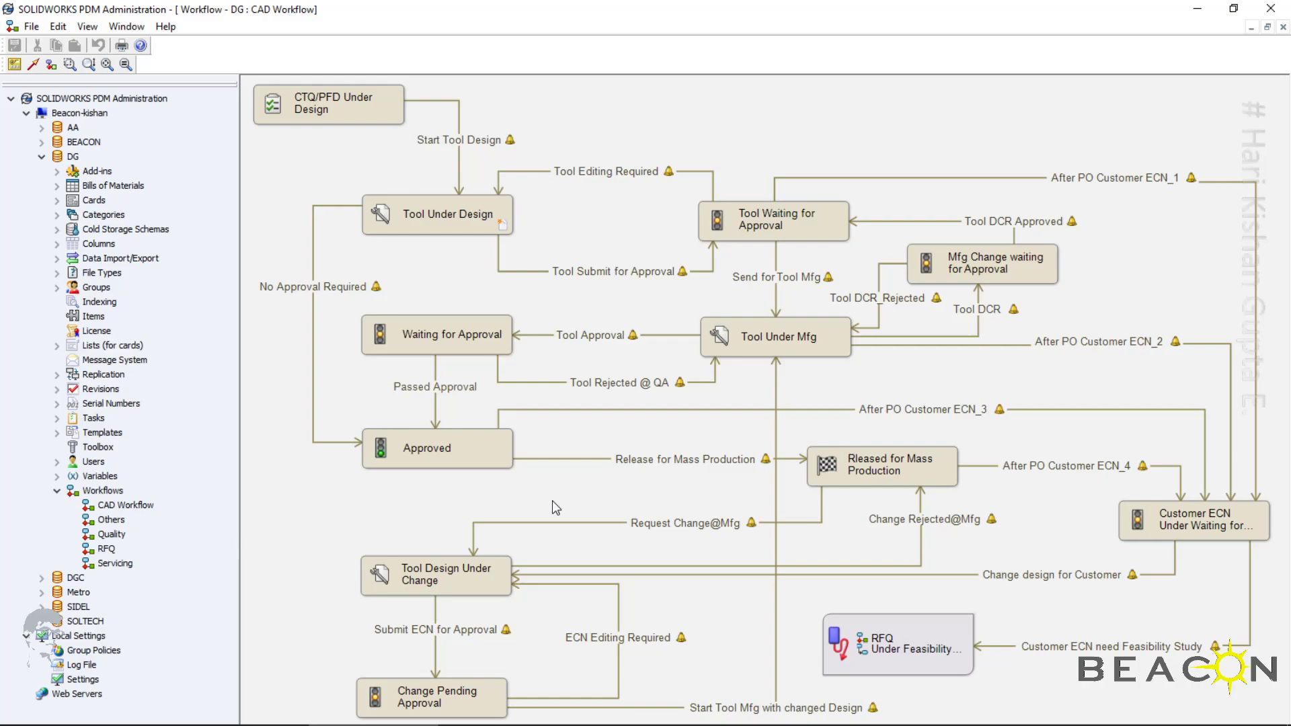
Log off the current user from the DG vault
mouse_move(1028, 722)
click(1130, 721)
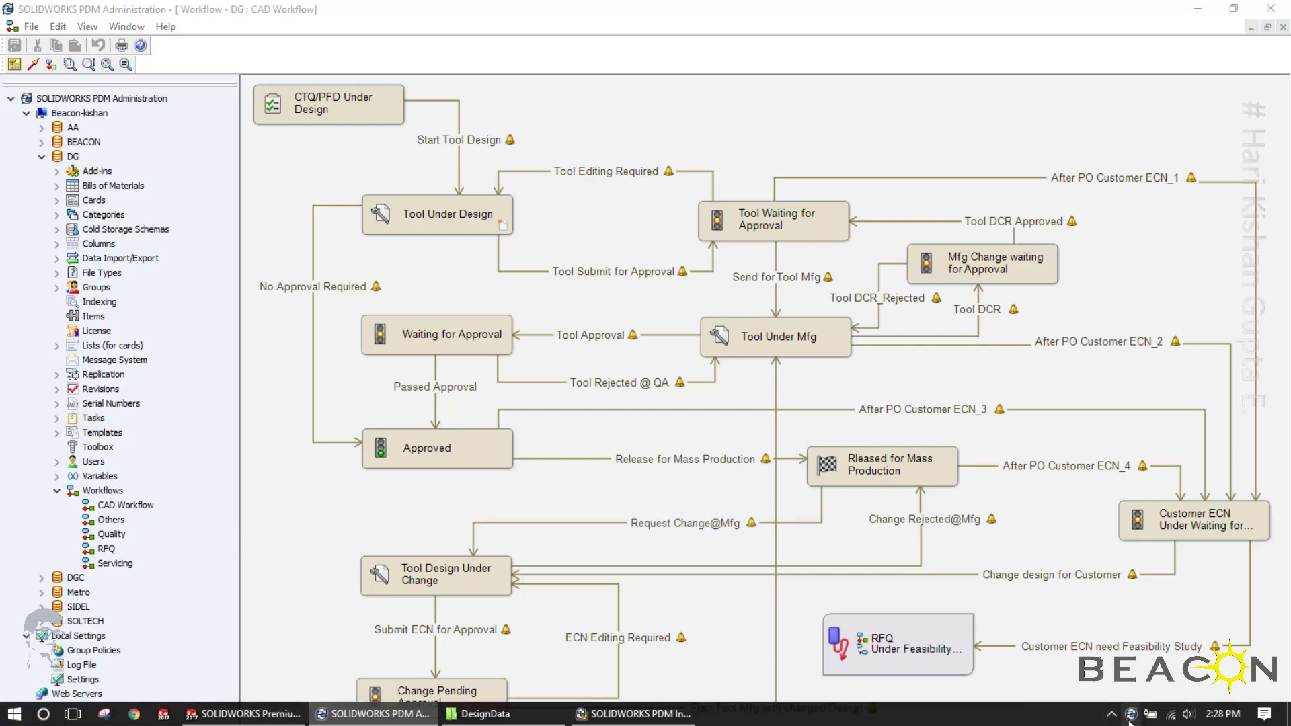
right_click(1130, 723)
mouse_move(1146, 610)
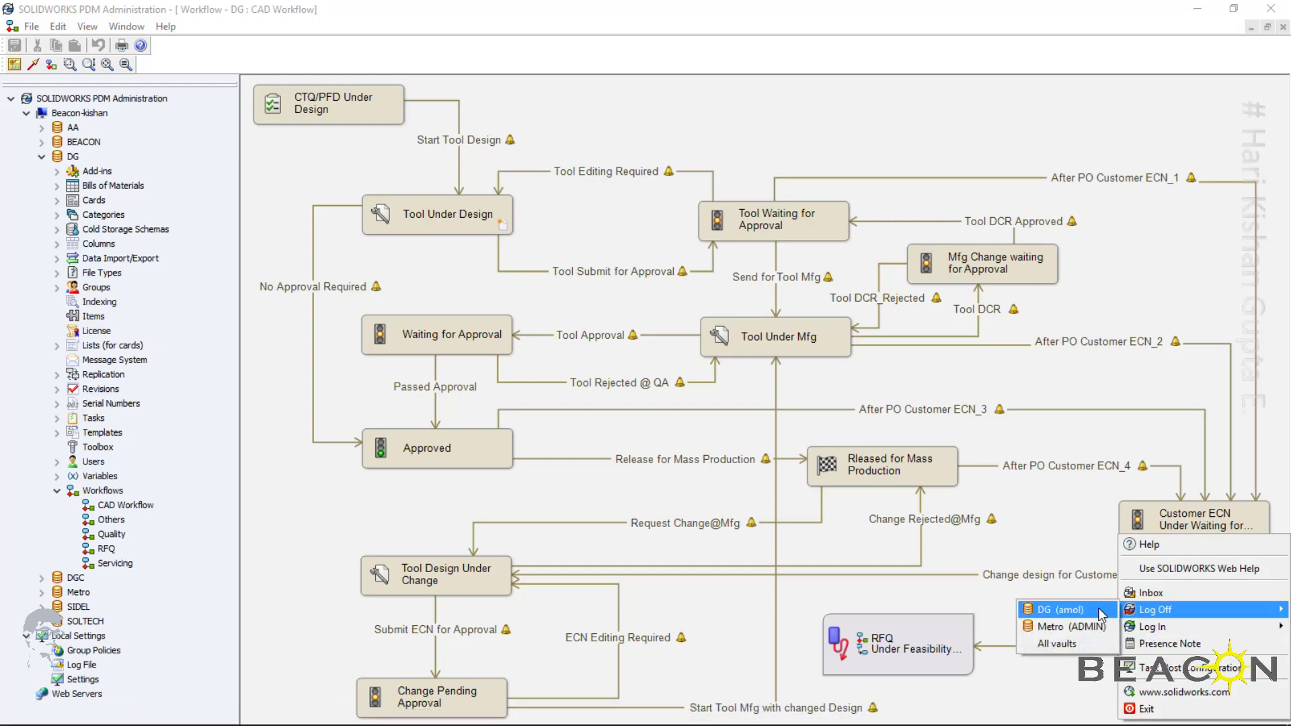
click(1102, 615)
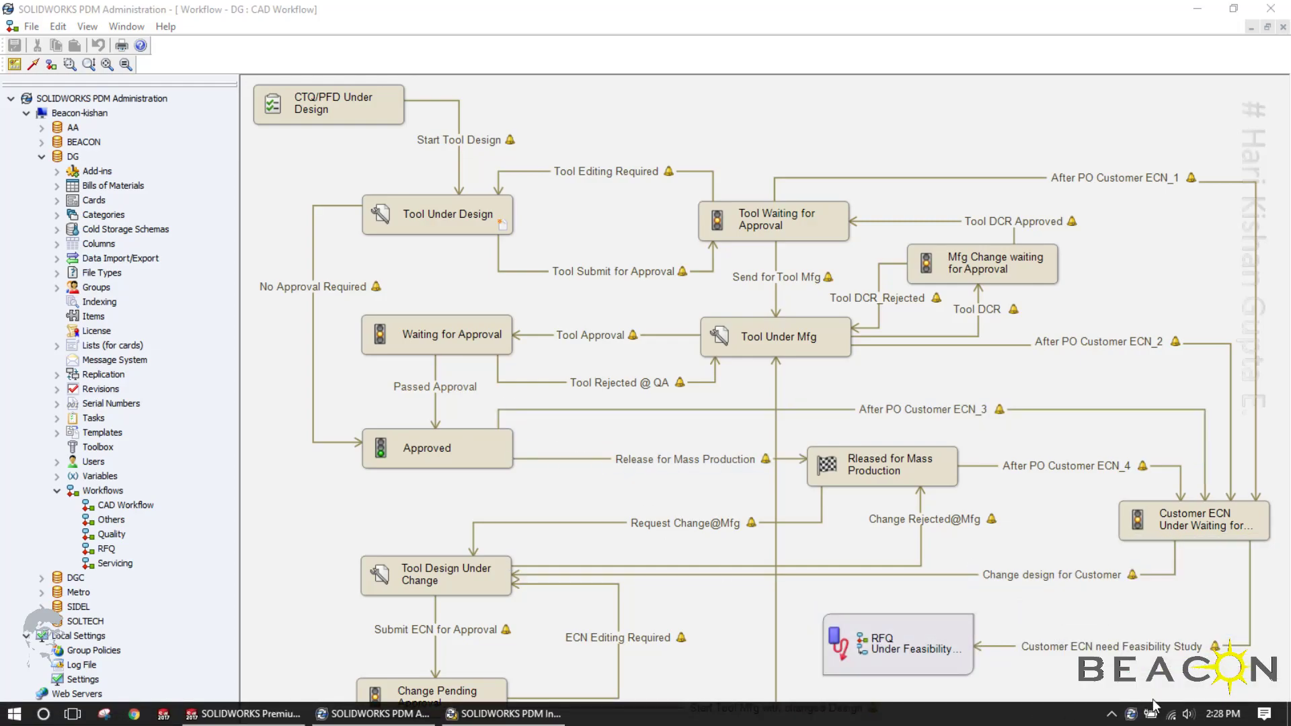
Log in to the DG vault as ADMIN, entering the account password
right_click(1130, 714)
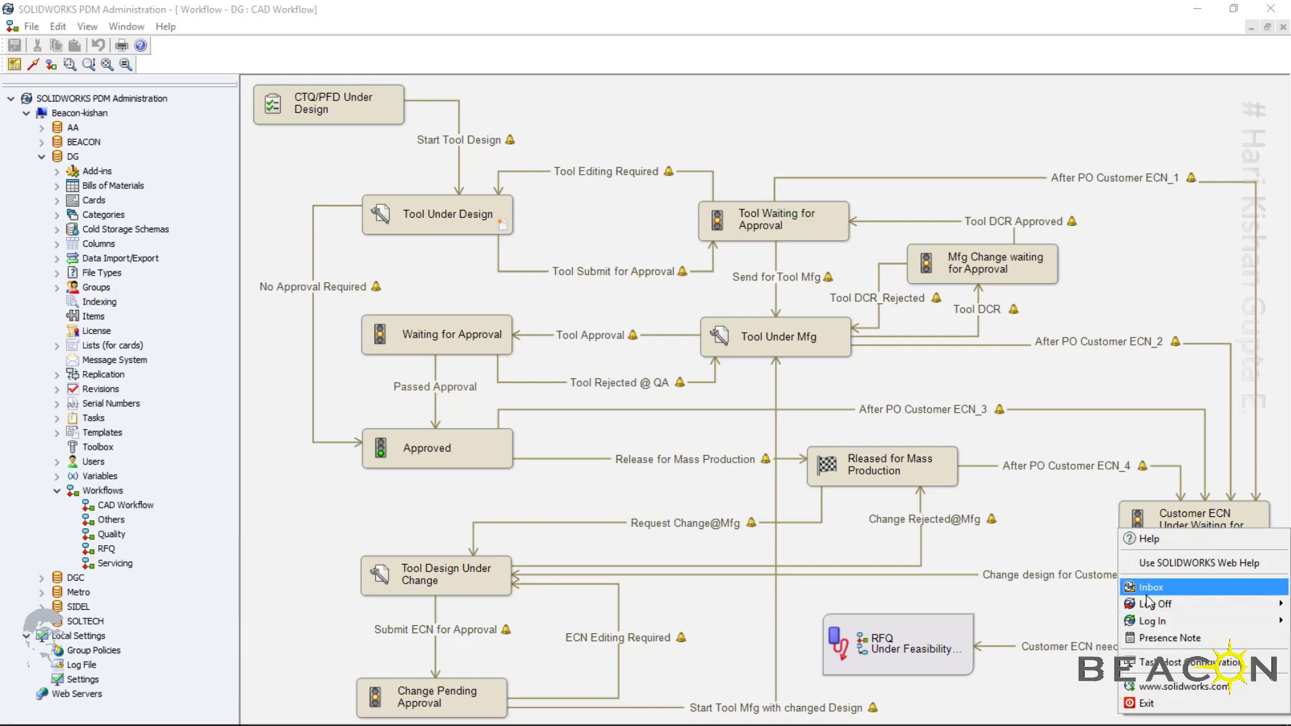
mouse_move(1152, 621)
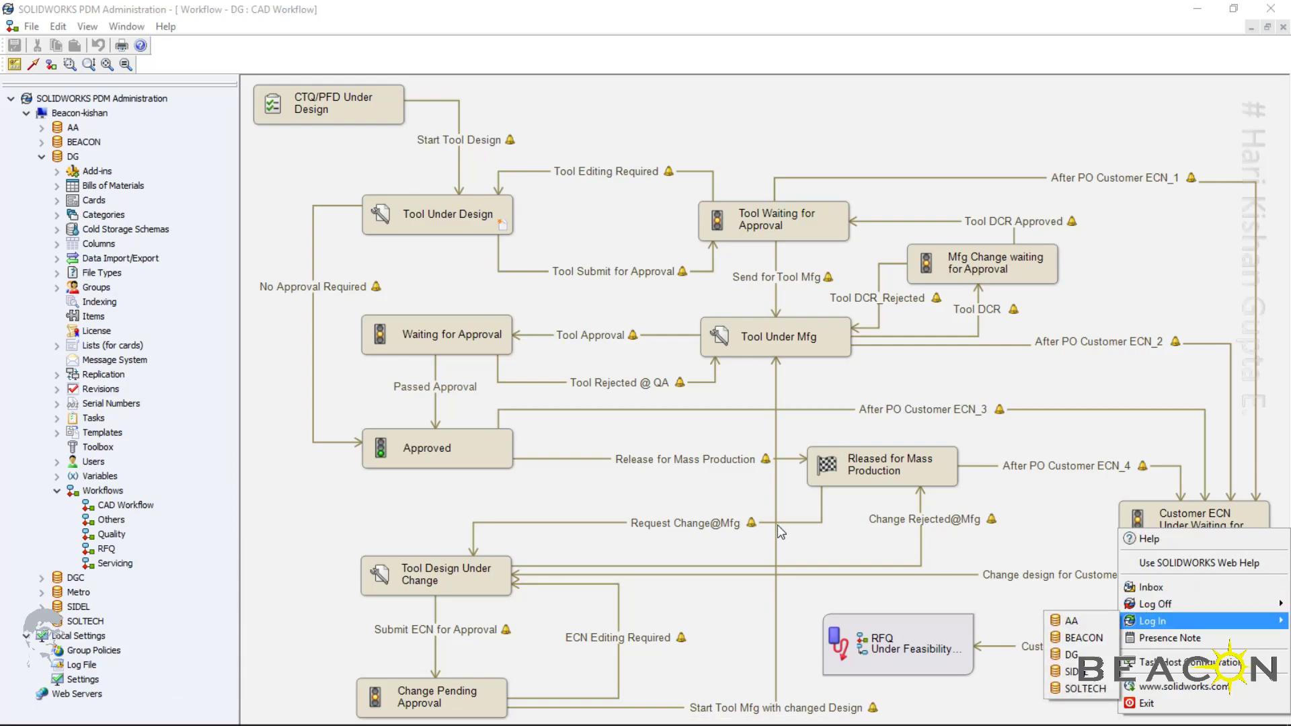
click(1071, 654)
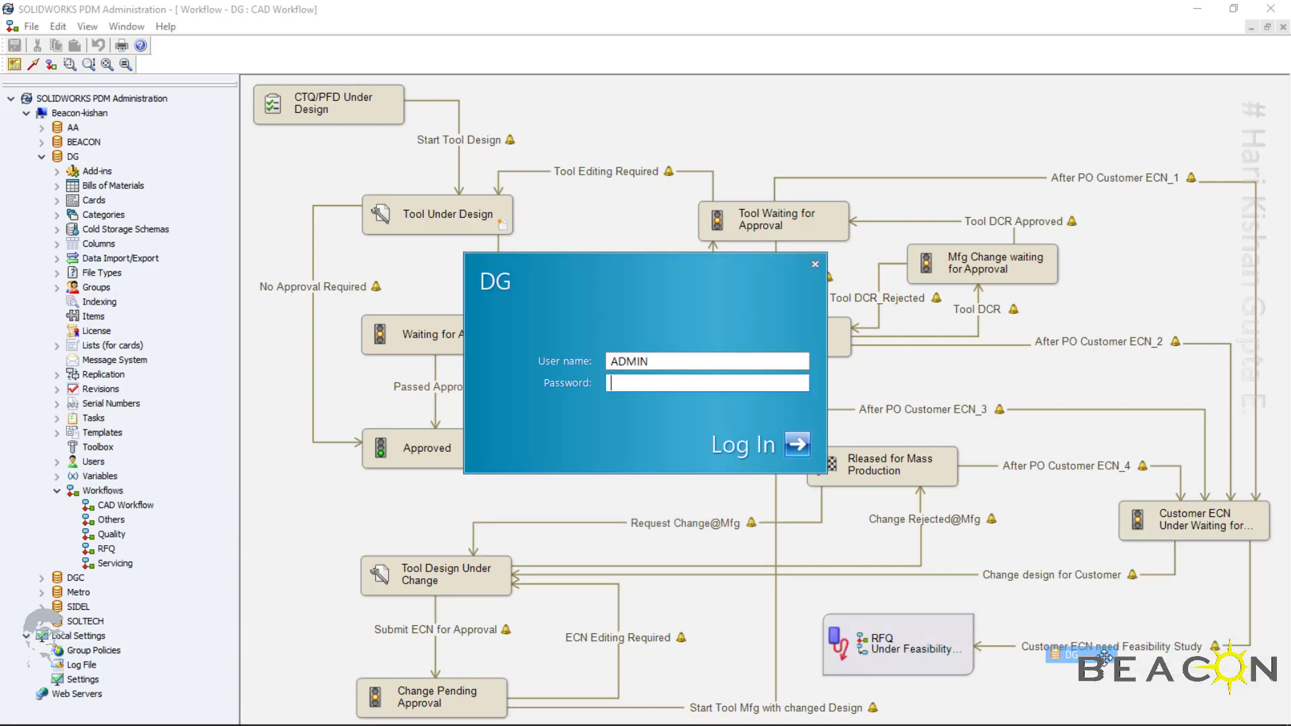
key(Tab)
text(********)
click(739, 455)
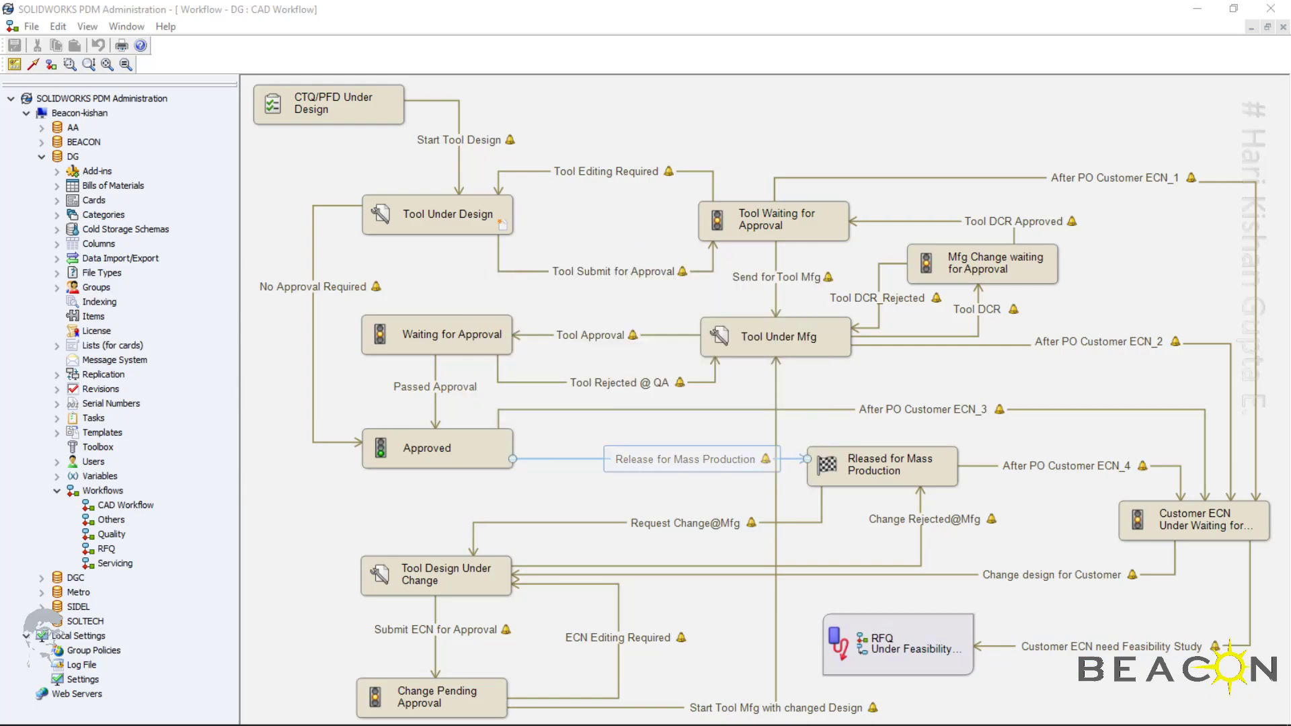
Switch to File Explorer and open the root folder of the DG vault
click(14, 714)
click(18, 595)
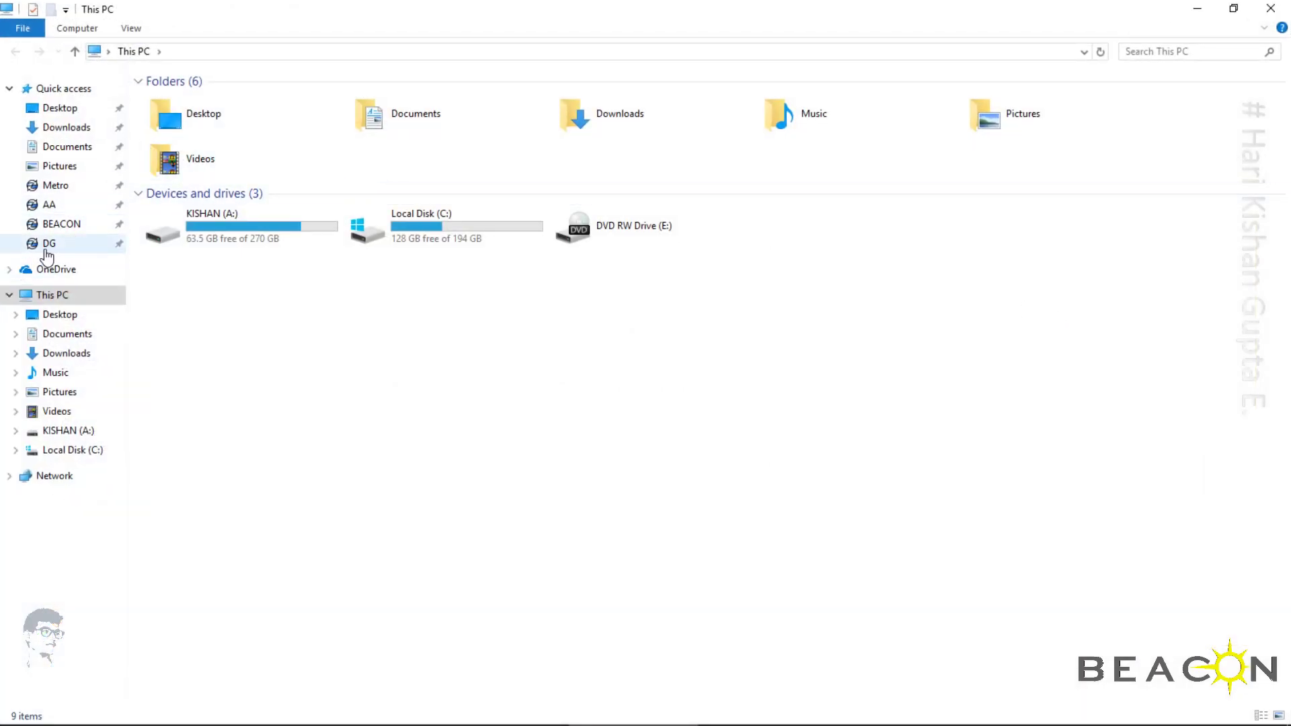
click(47, 245)
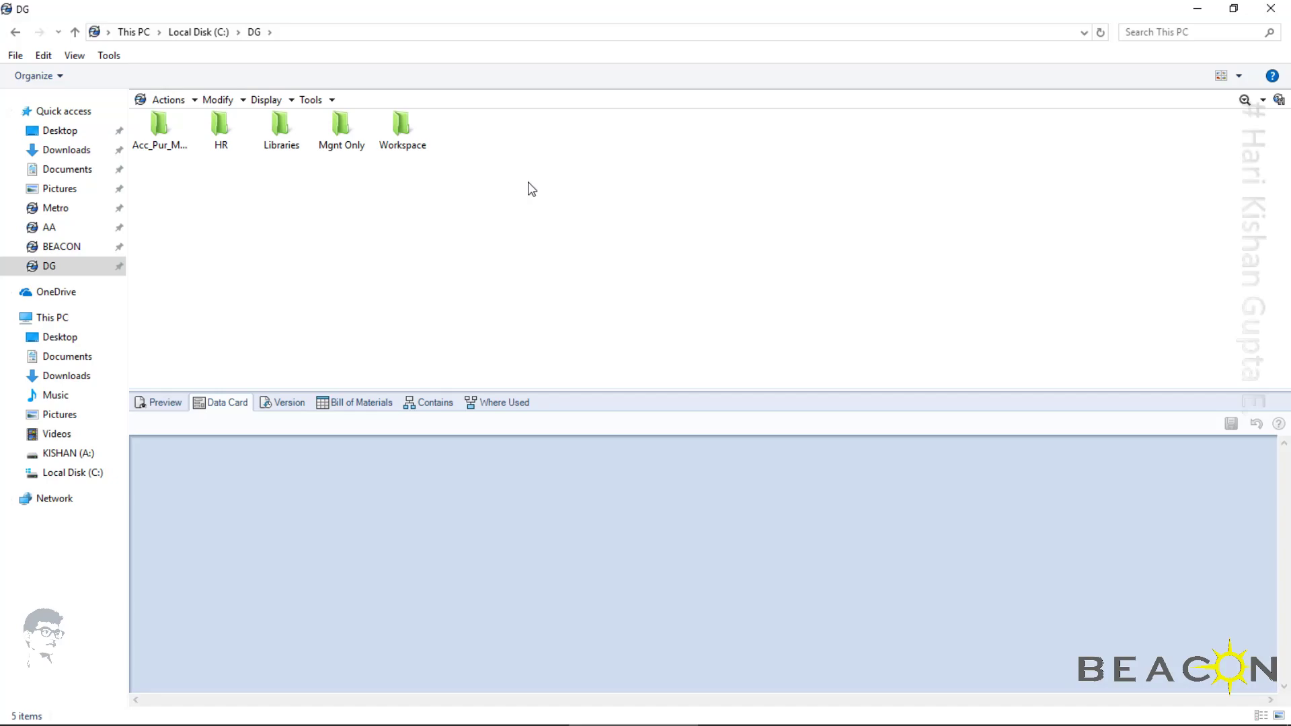
Create a Daily Production Report from the QA Reports templates with plant DMCPL1, shift I and file type PR
right_click(528, 183)
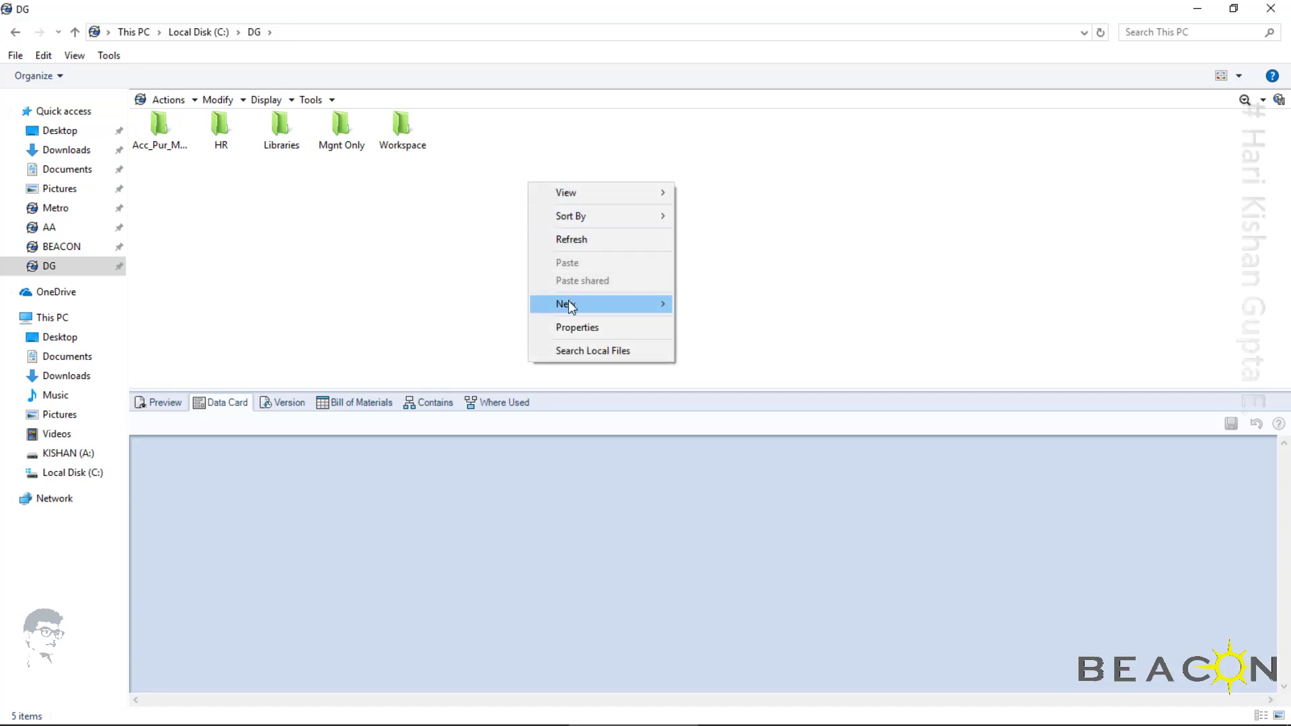
mouse_move(569, 307)
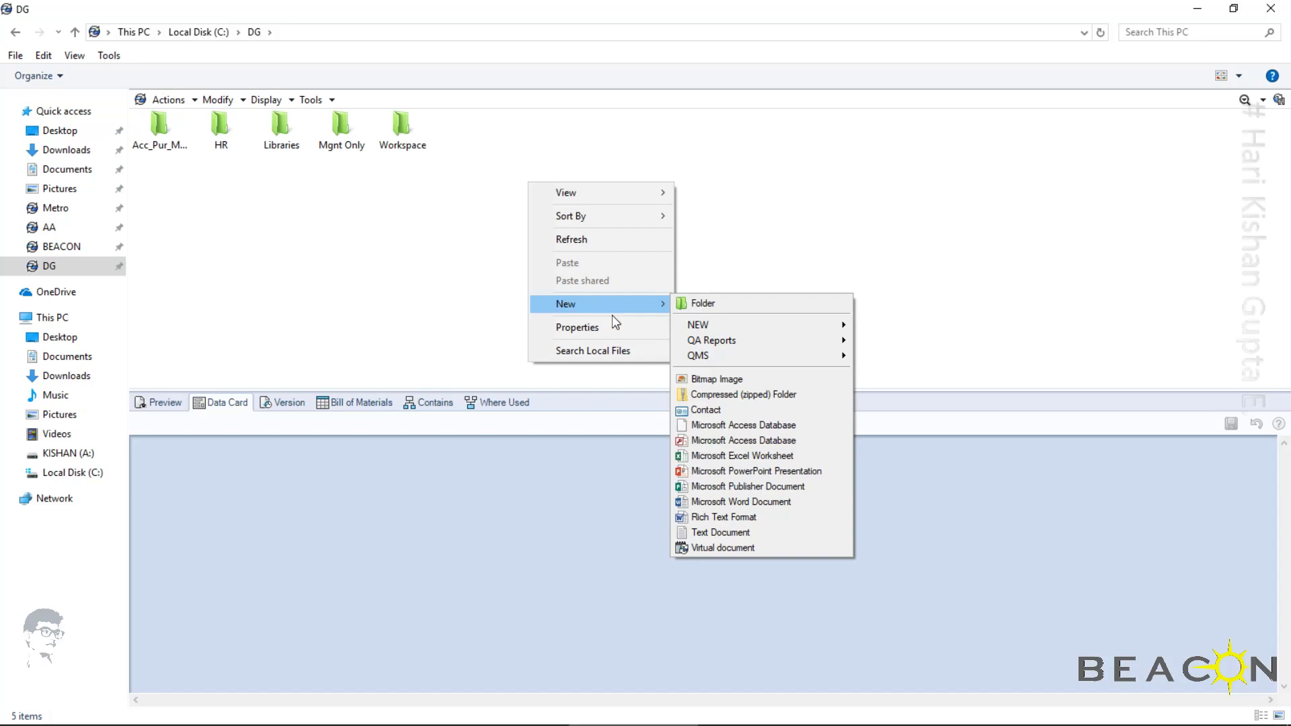
mouse_move(733, 341)
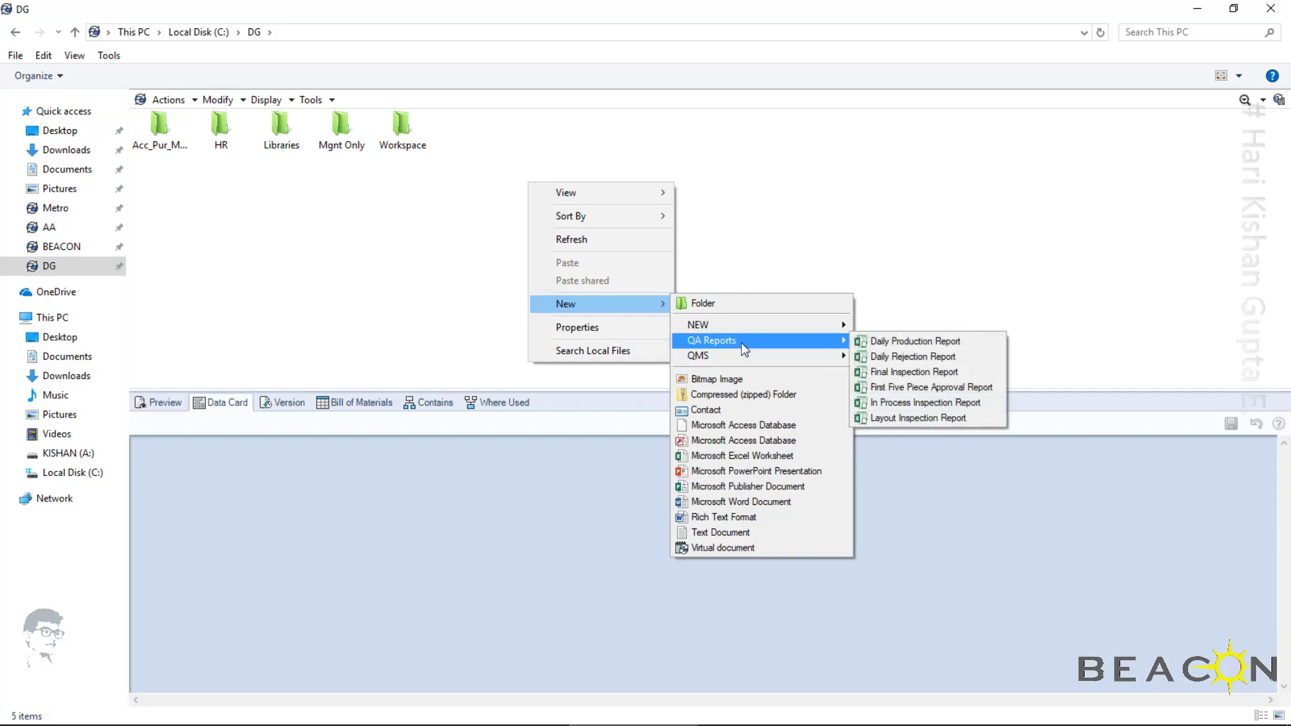
click(874, 347)
click(653, 376)
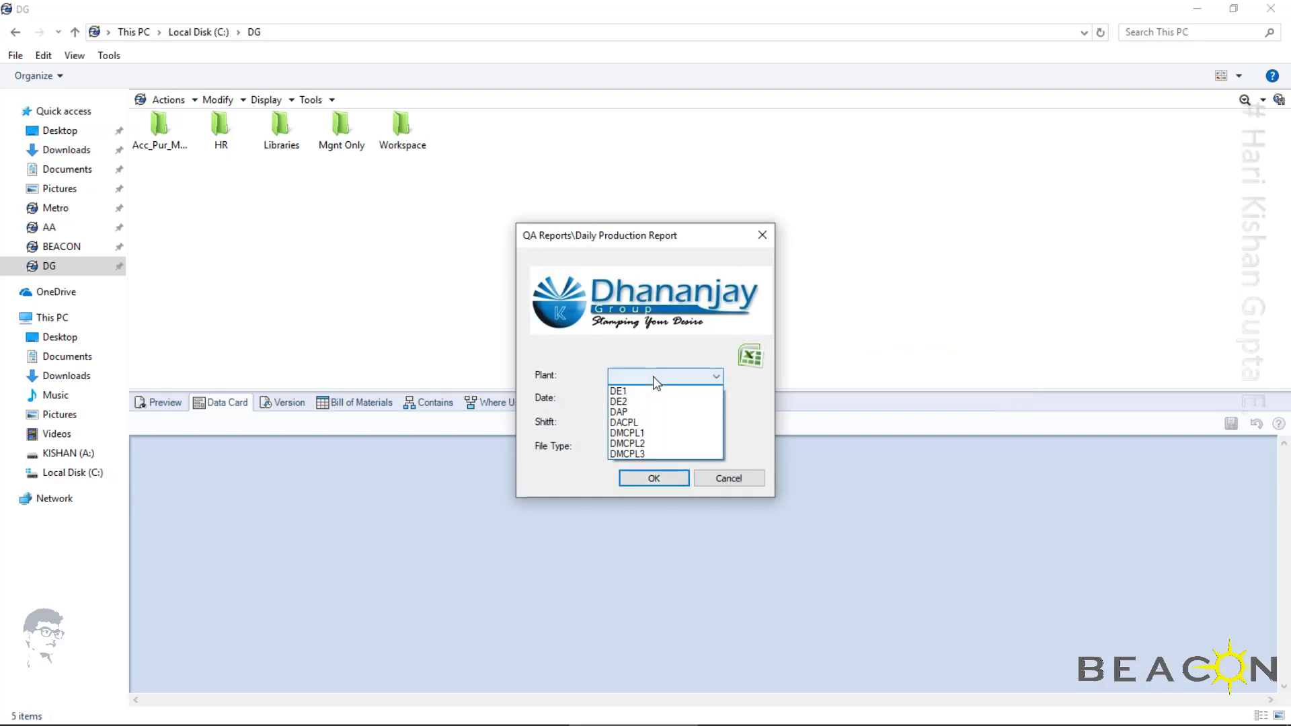
click(673, 433)
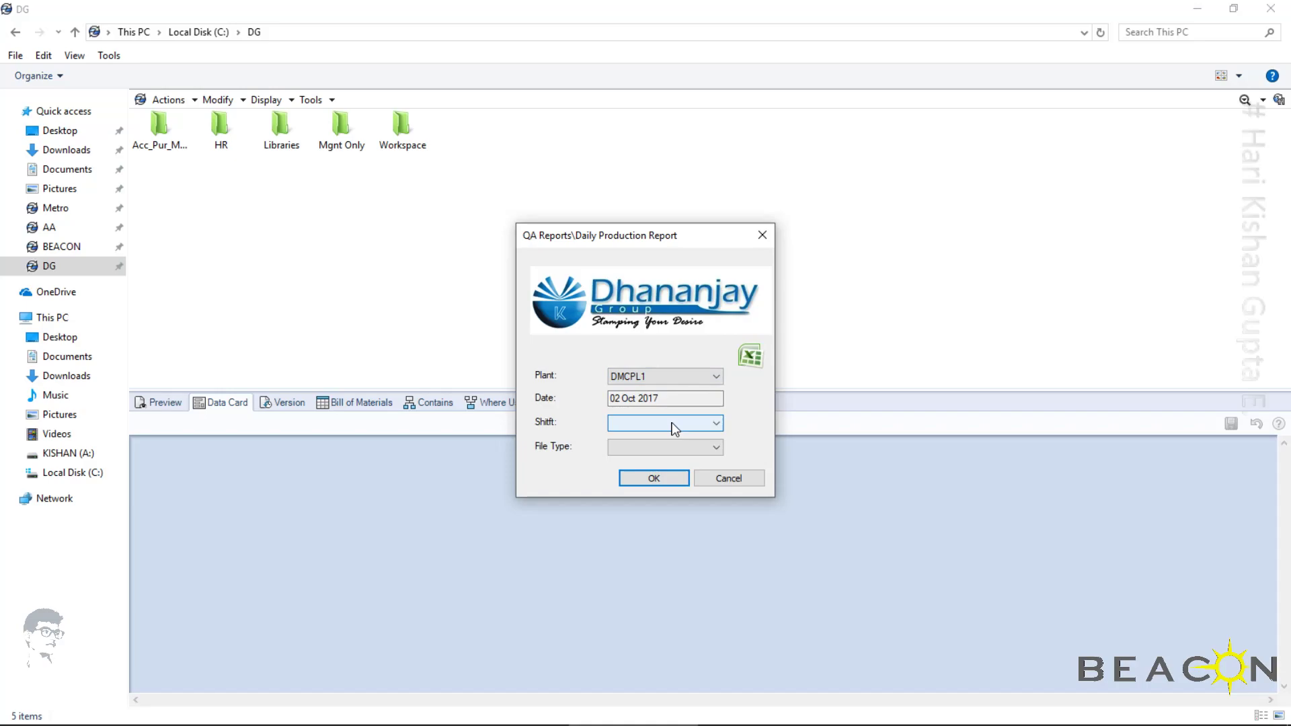
click(675, 427)
click(632, 443)
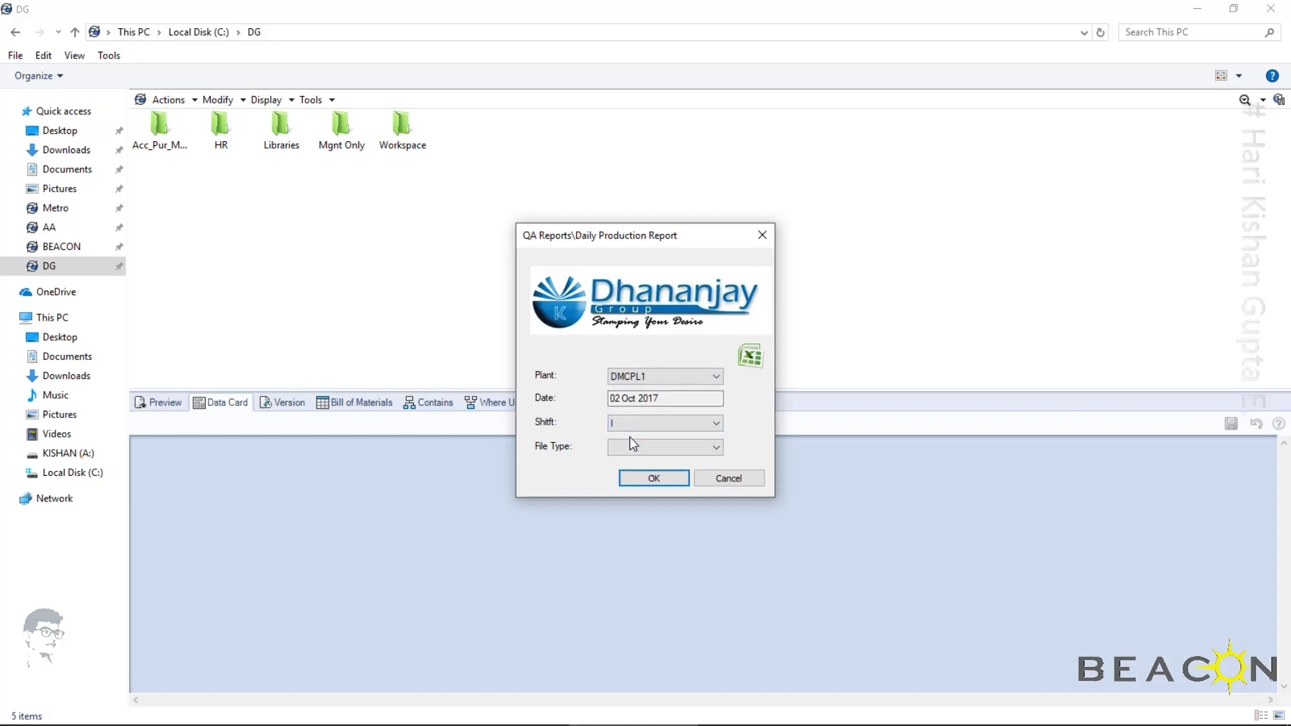
click(630, 441)
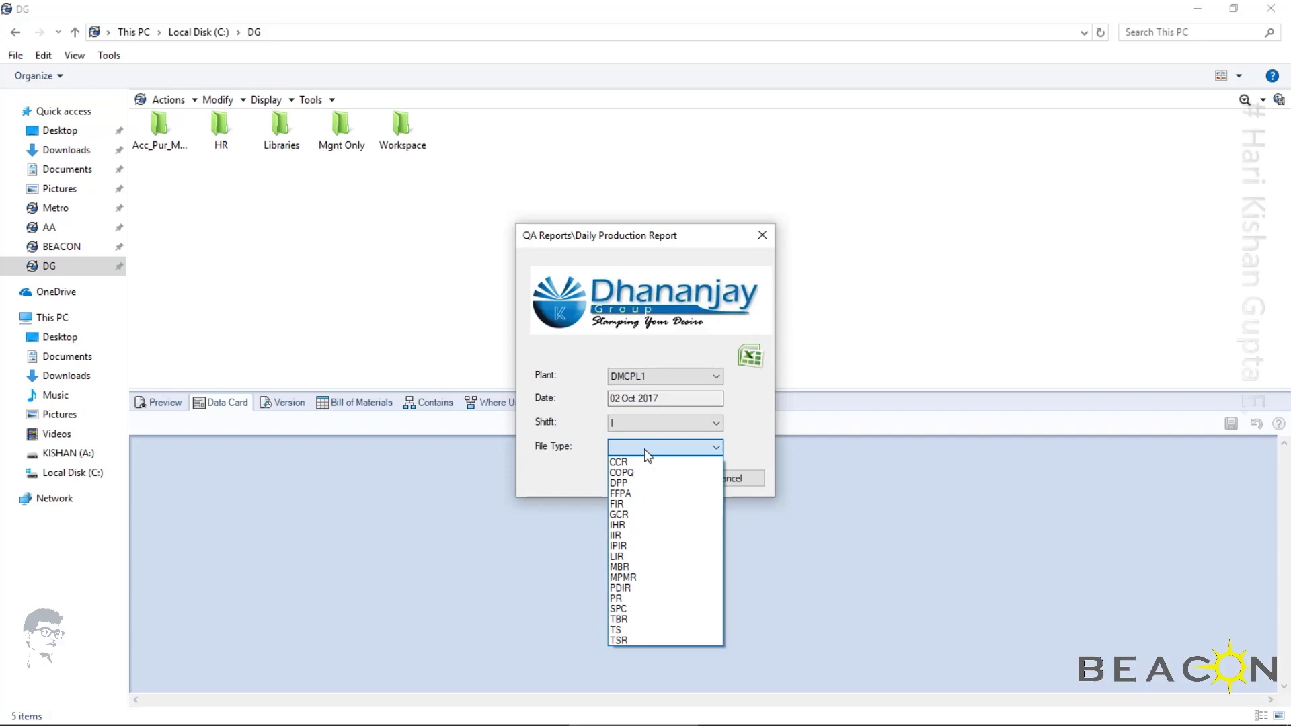
click(650, 599)
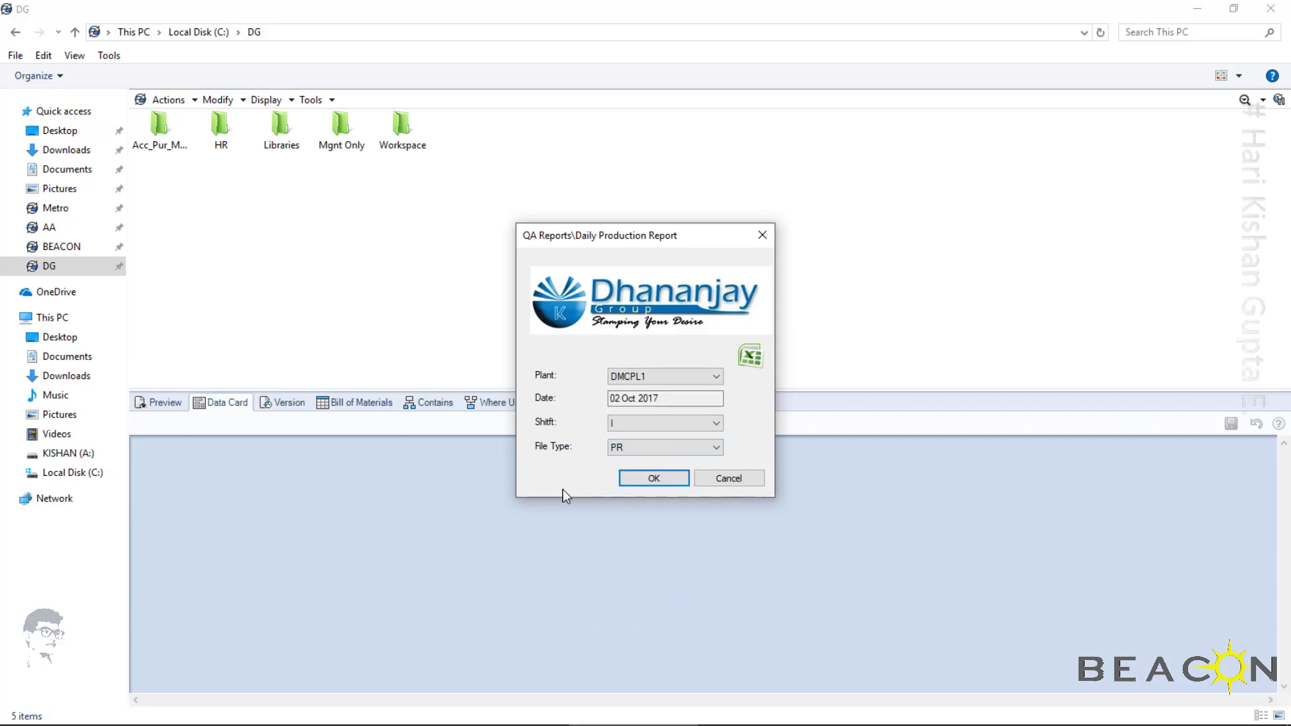
click(626, 479)
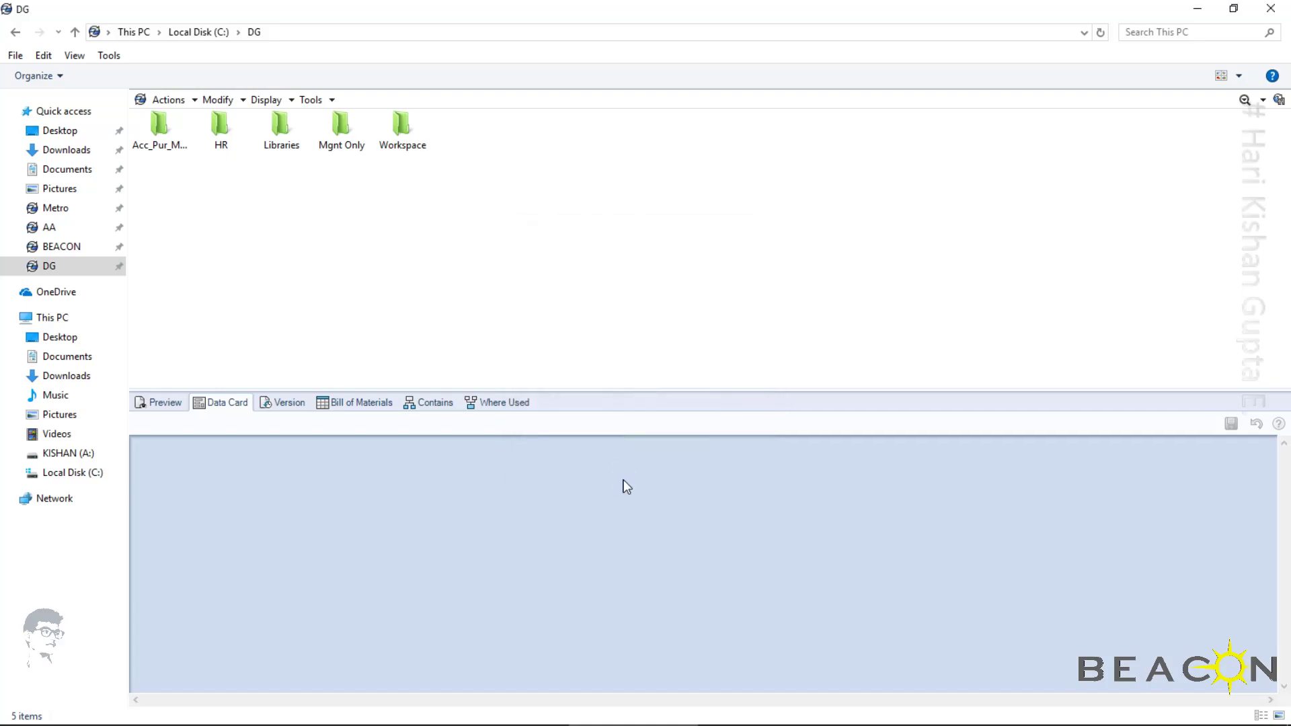
Open the QA Reports folder inside the vault's Workspace folder
key(Right)
key(Right)
key(Right)
key(Right)
key(Right)
key(Return)
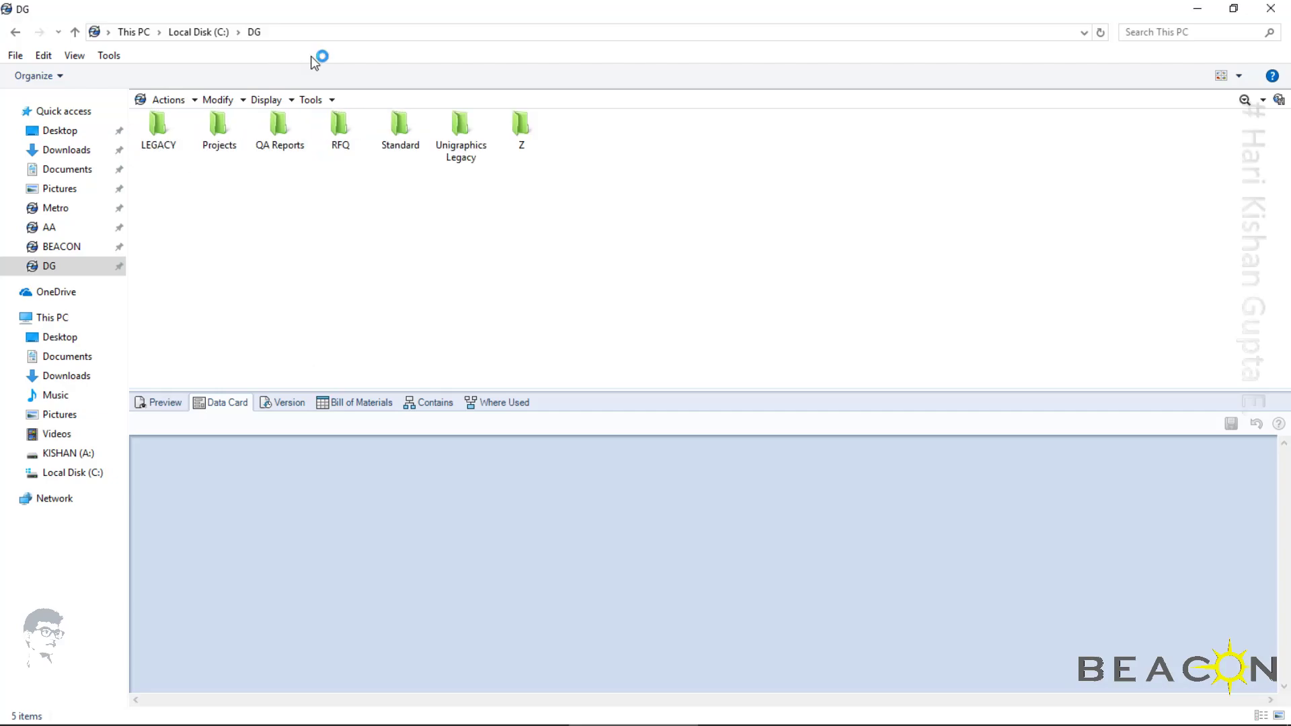
key(Right)
key(Right)
key(Right)
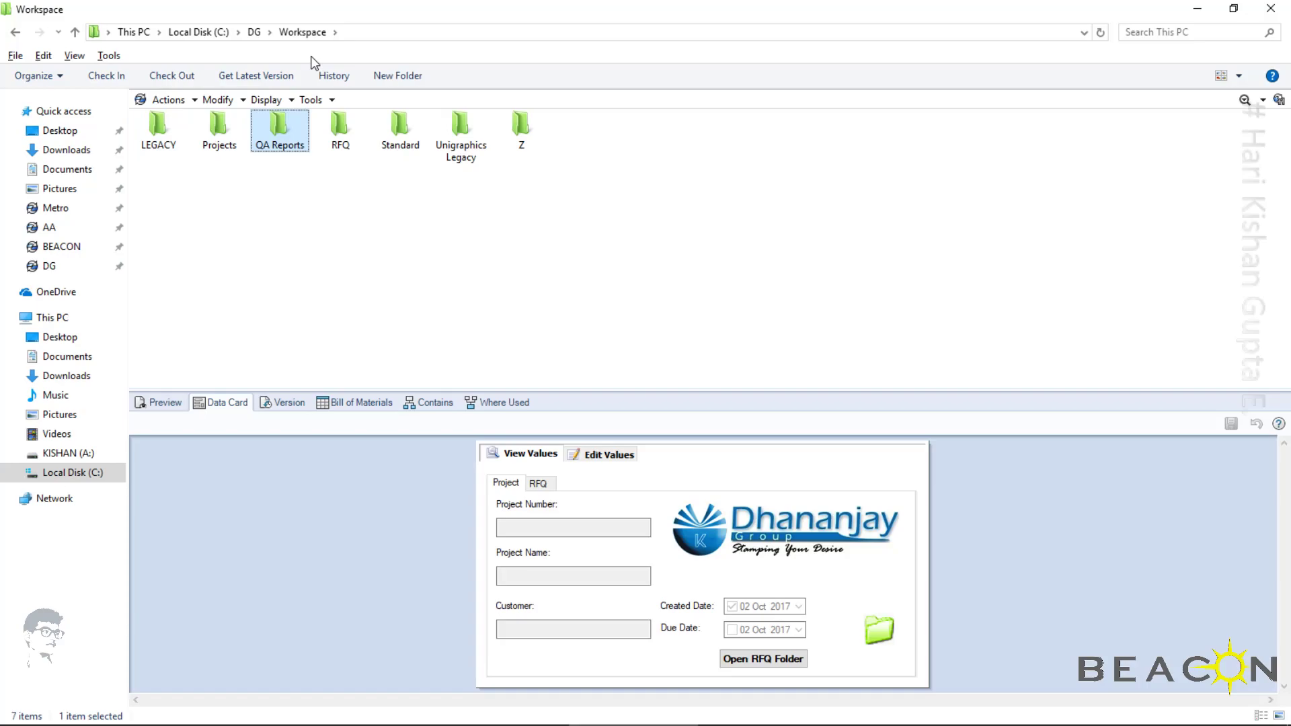
key(Return)
View the DPR_02 Oct 2017_sl report in Excel, return to the QA Reports folder and refresh its file list
key(Right)
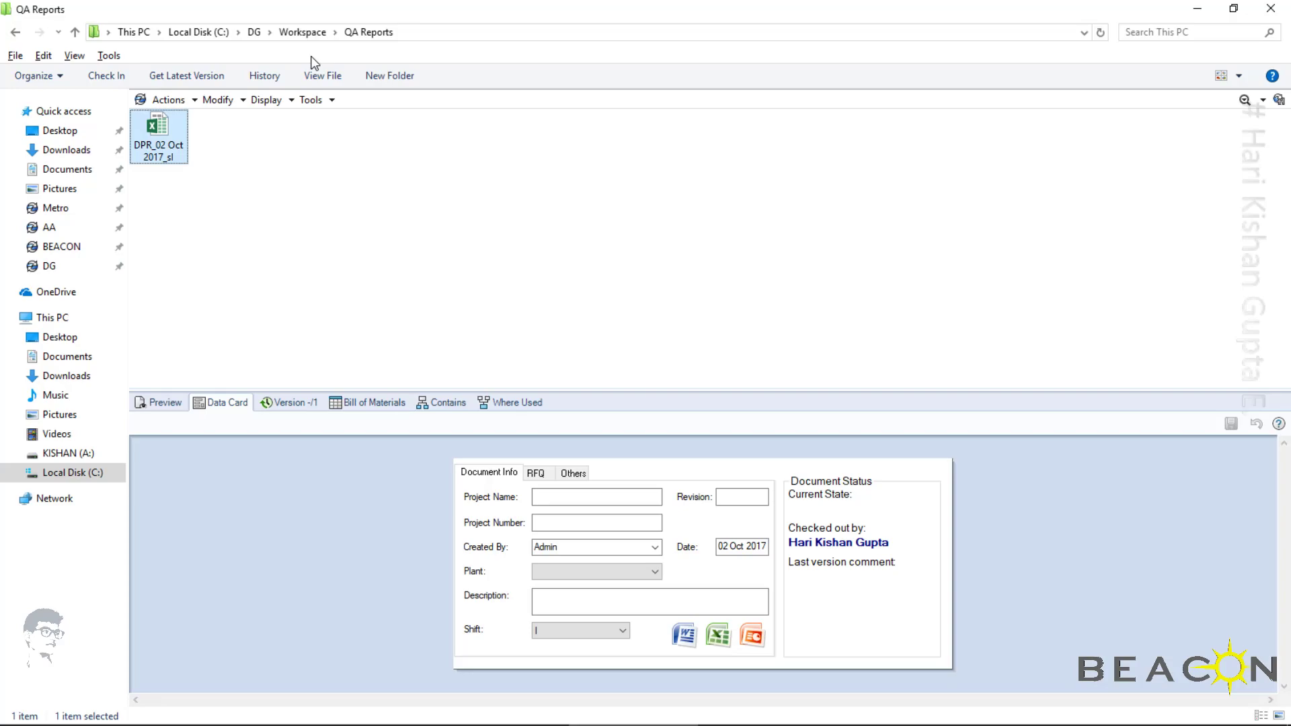
key(Return)
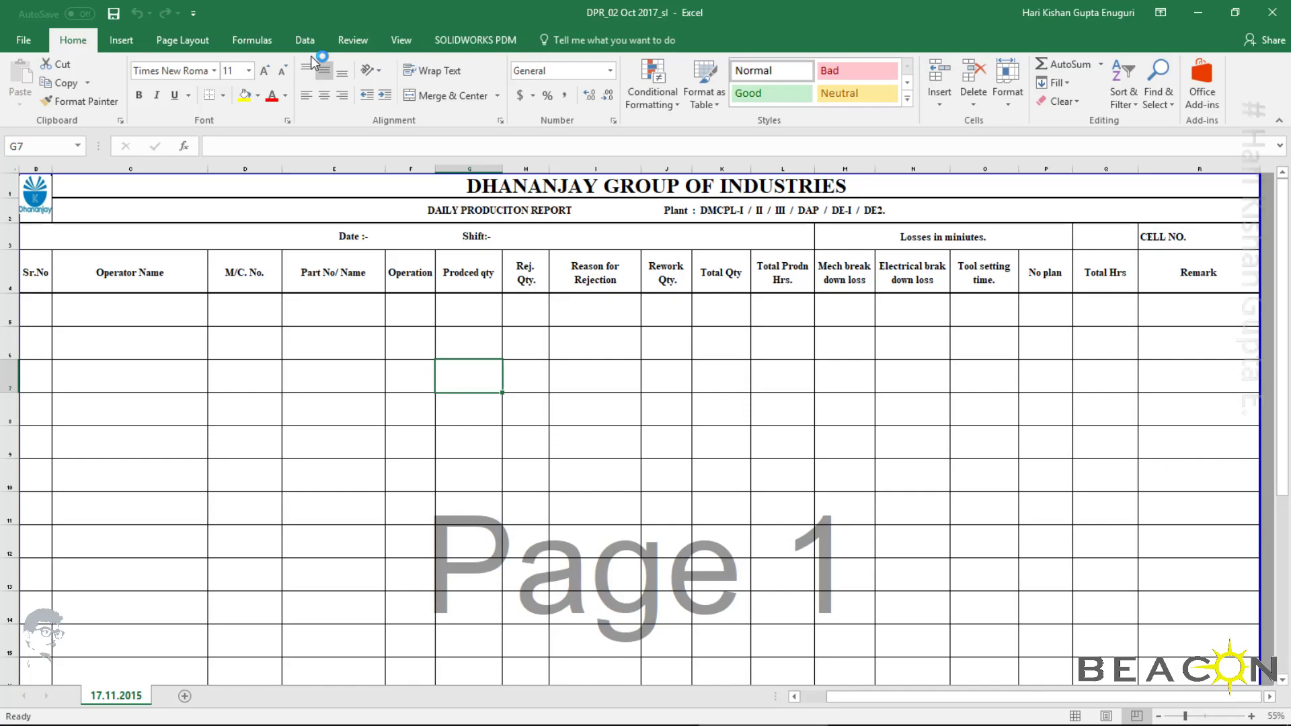
click(679, 344)
key(alt+Tab)
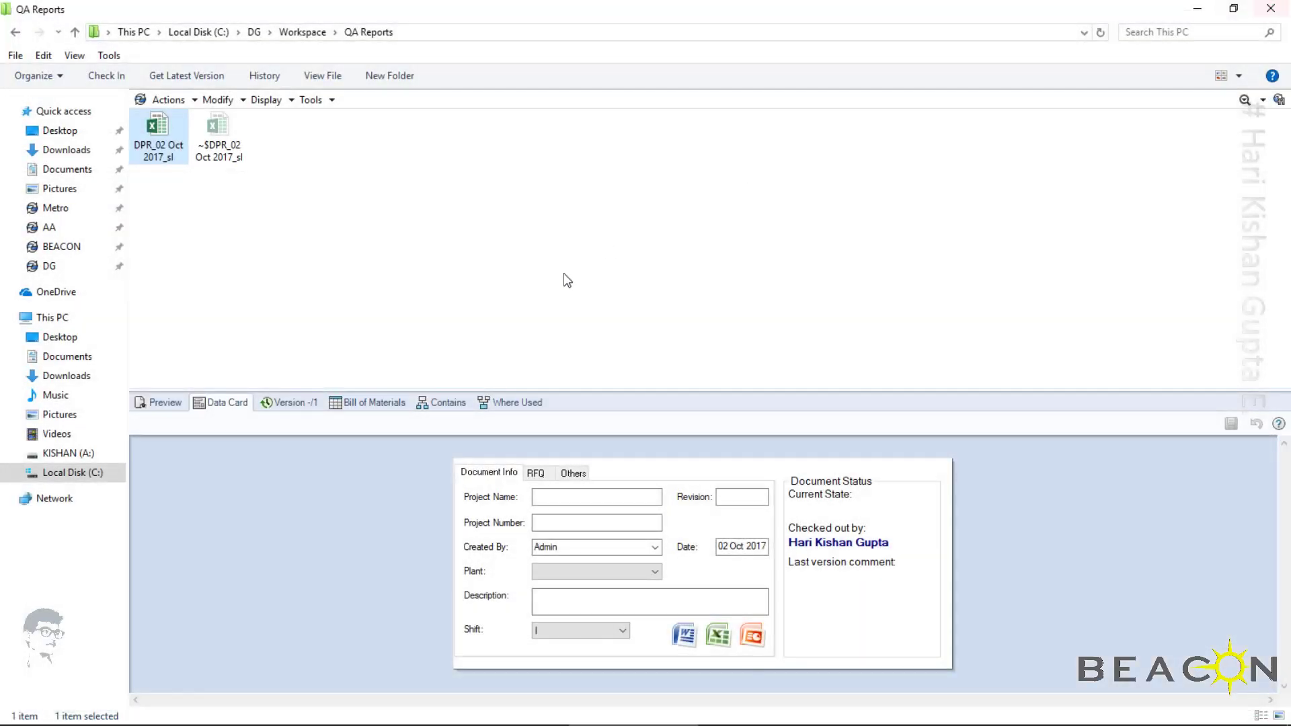
right_click(548, 280)
click(620, 333)
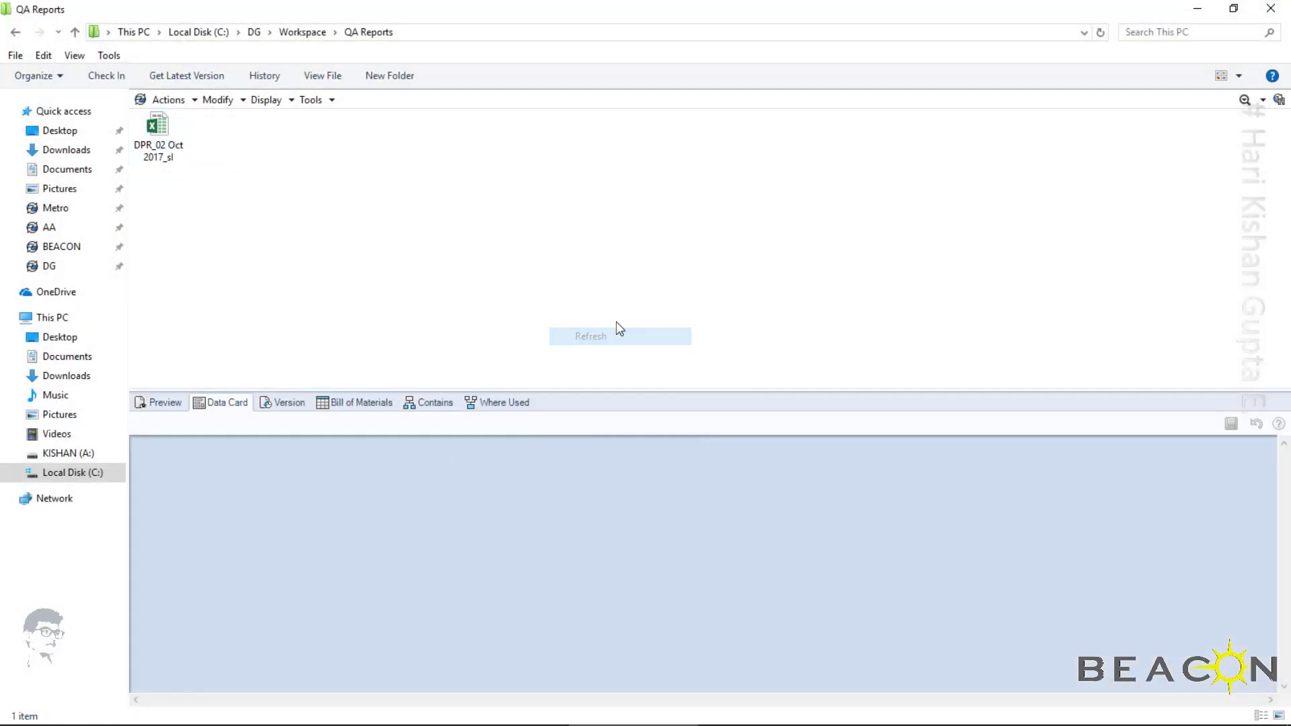
Check in the DPR_02 Oct 2017_sl report and show the folder's files in Details view
click(177, 159)
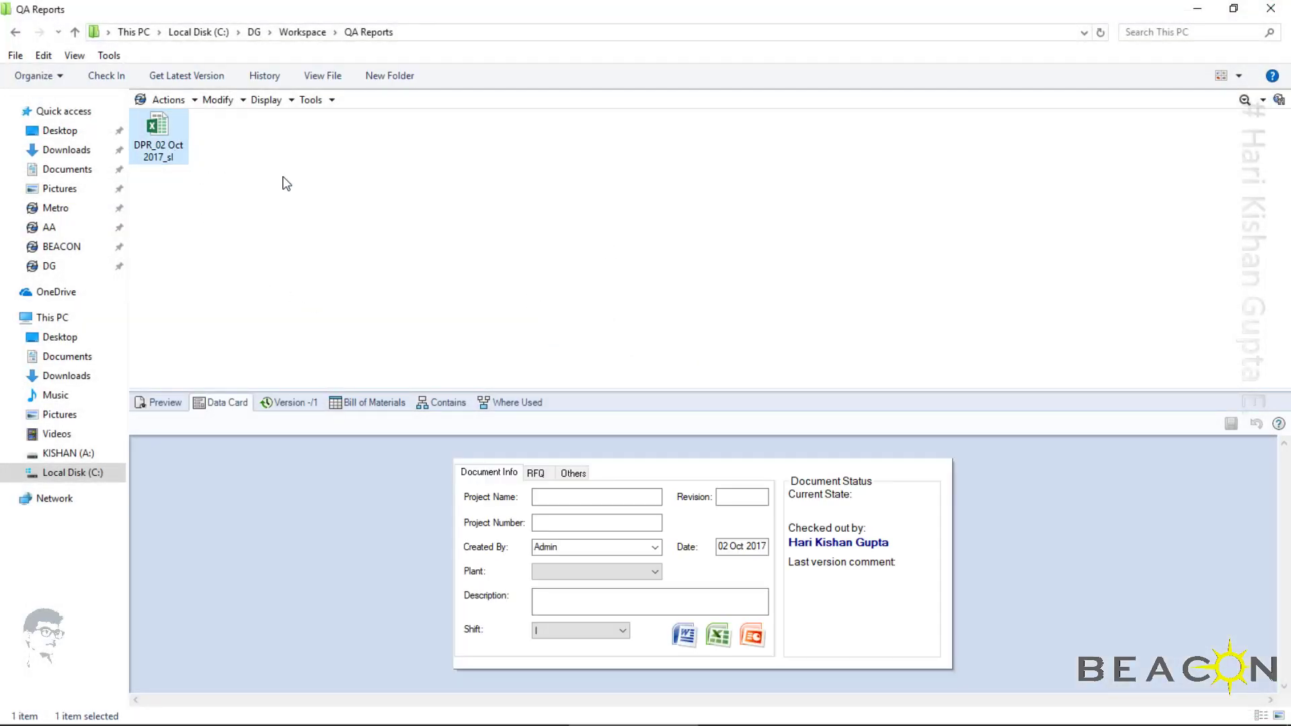
click(124, 77)
click(806, 585)
click(1237, 77)
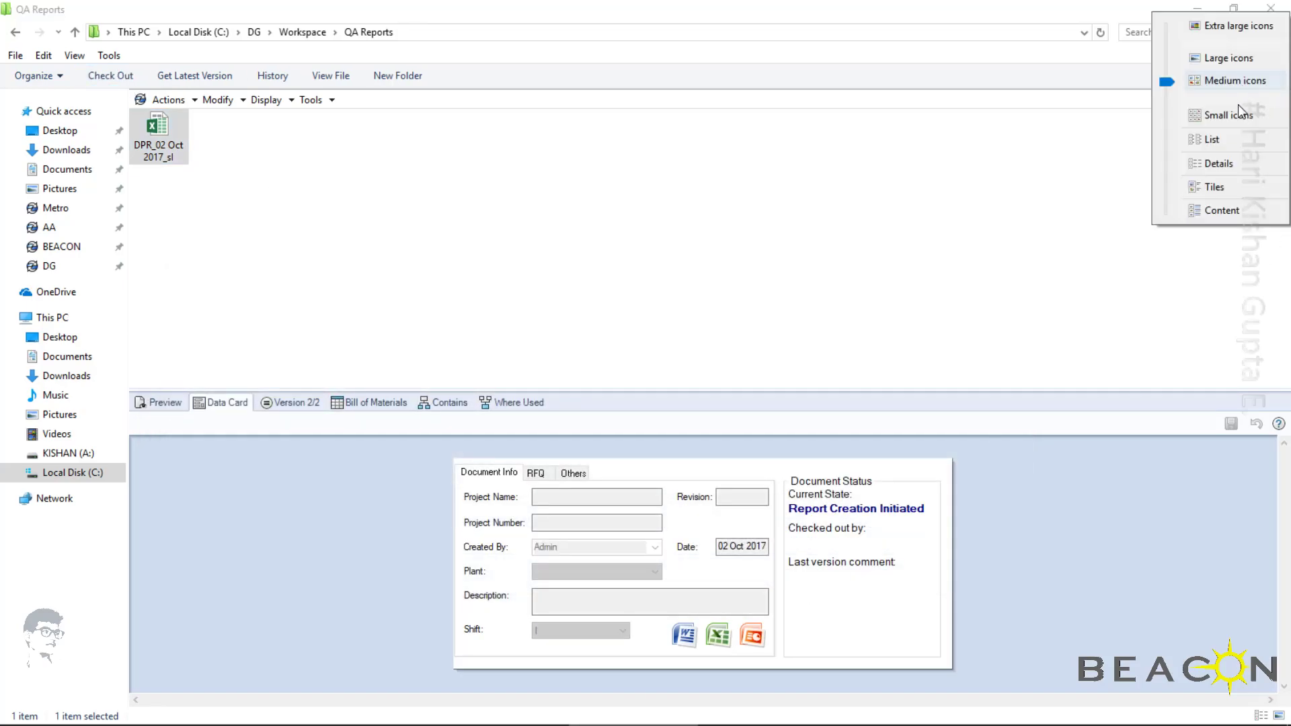
click(1218, 163)
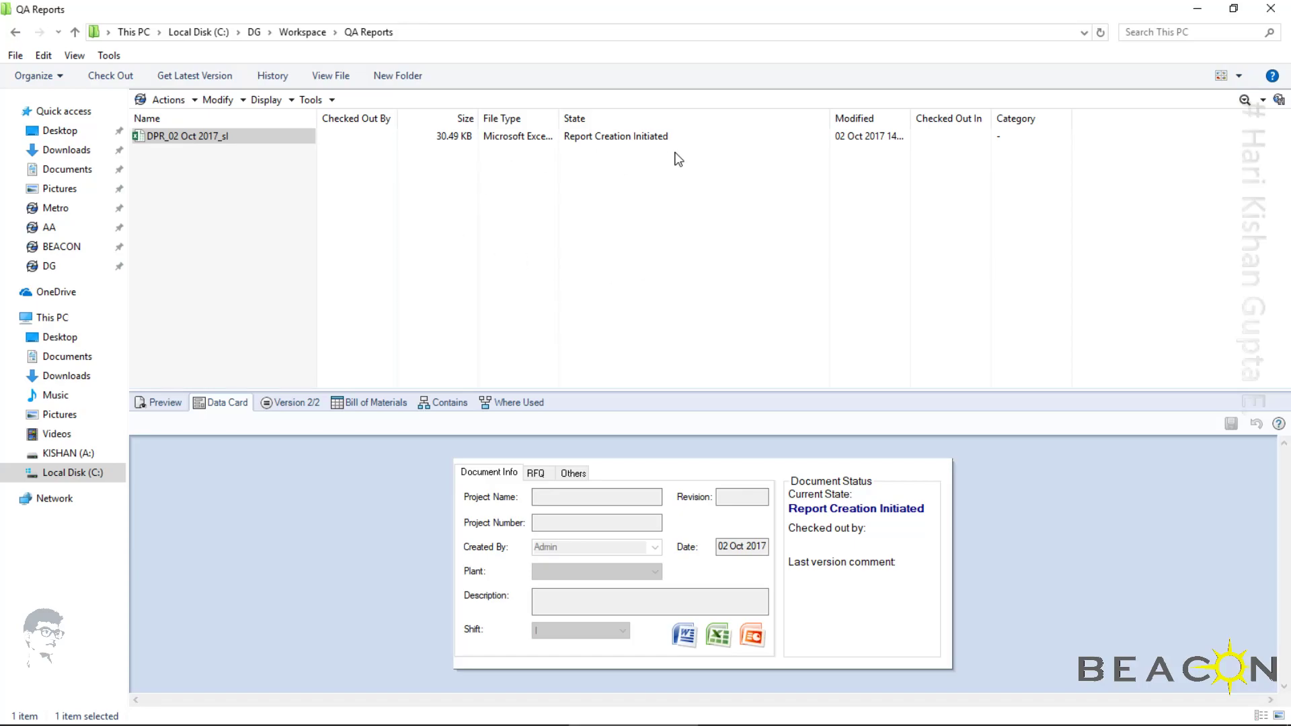
Switch to SOLIDWORKS PDM Administration, close the CAD Workflow and examine the DG vault's Quality workflow
mouse_move(381, 725)
click(373, 714)
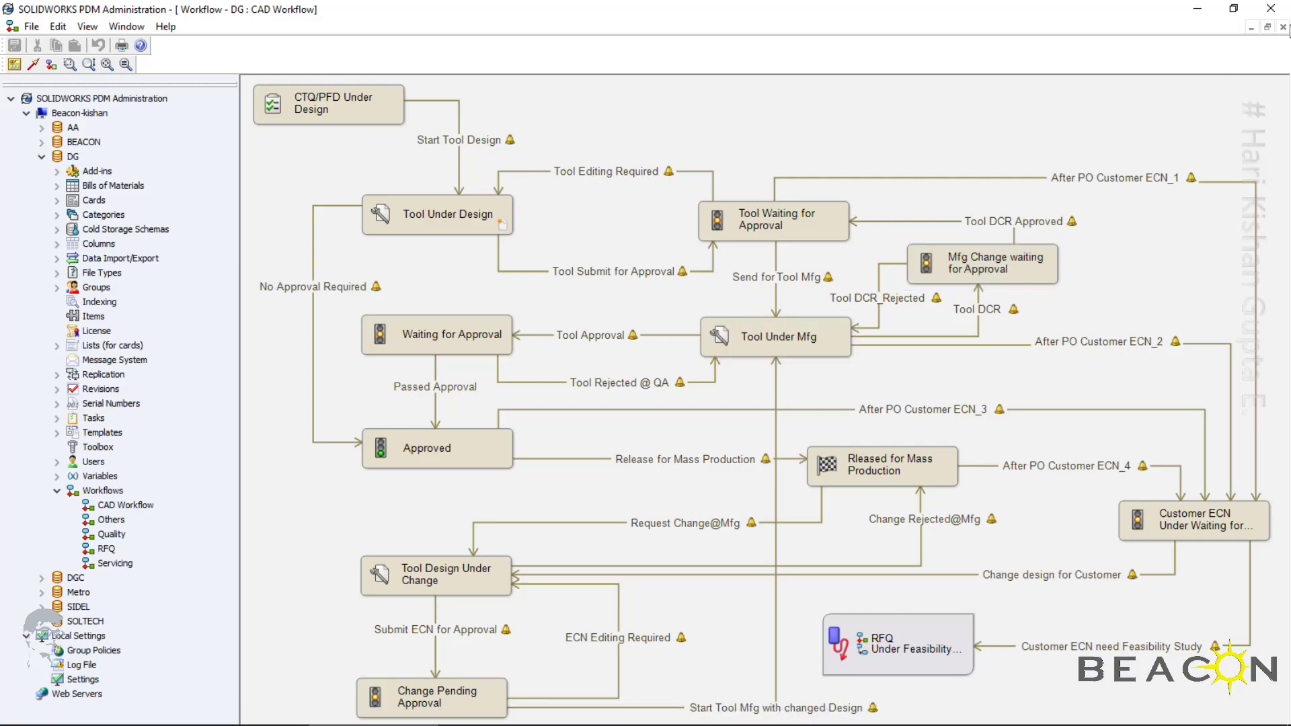
click(1283, 27)
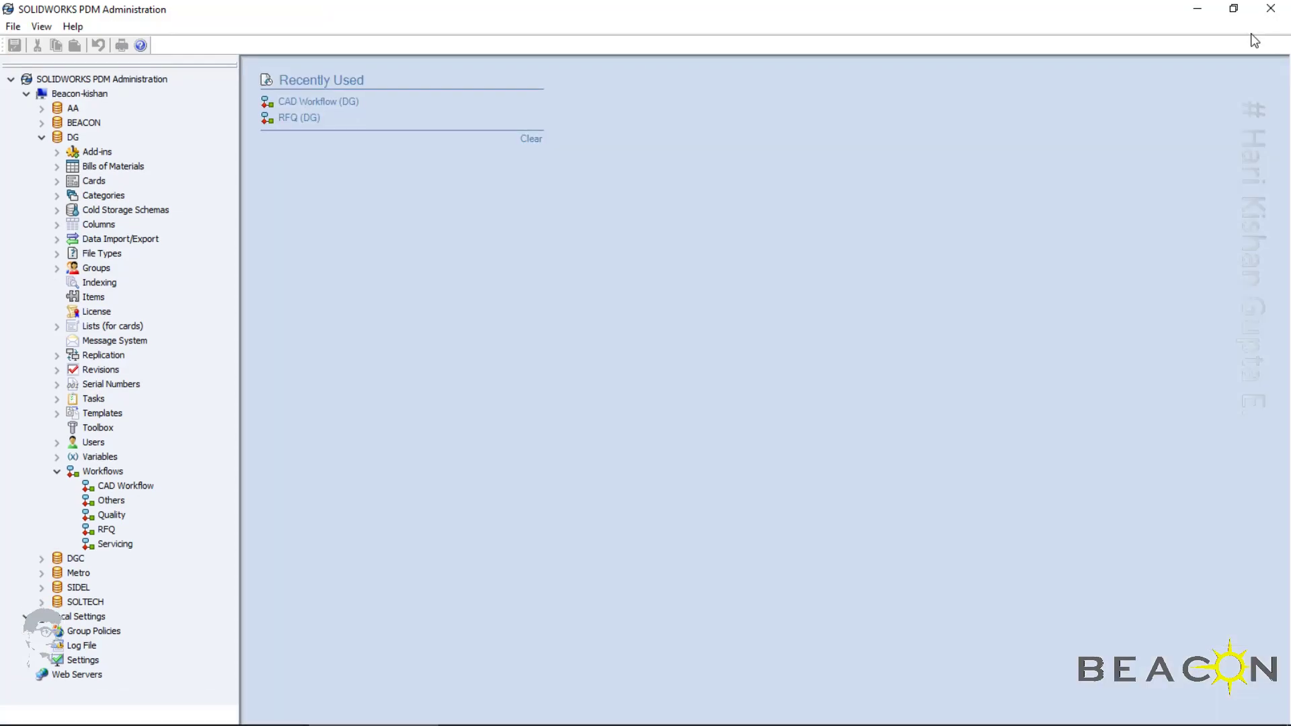
double_click(109, 515)
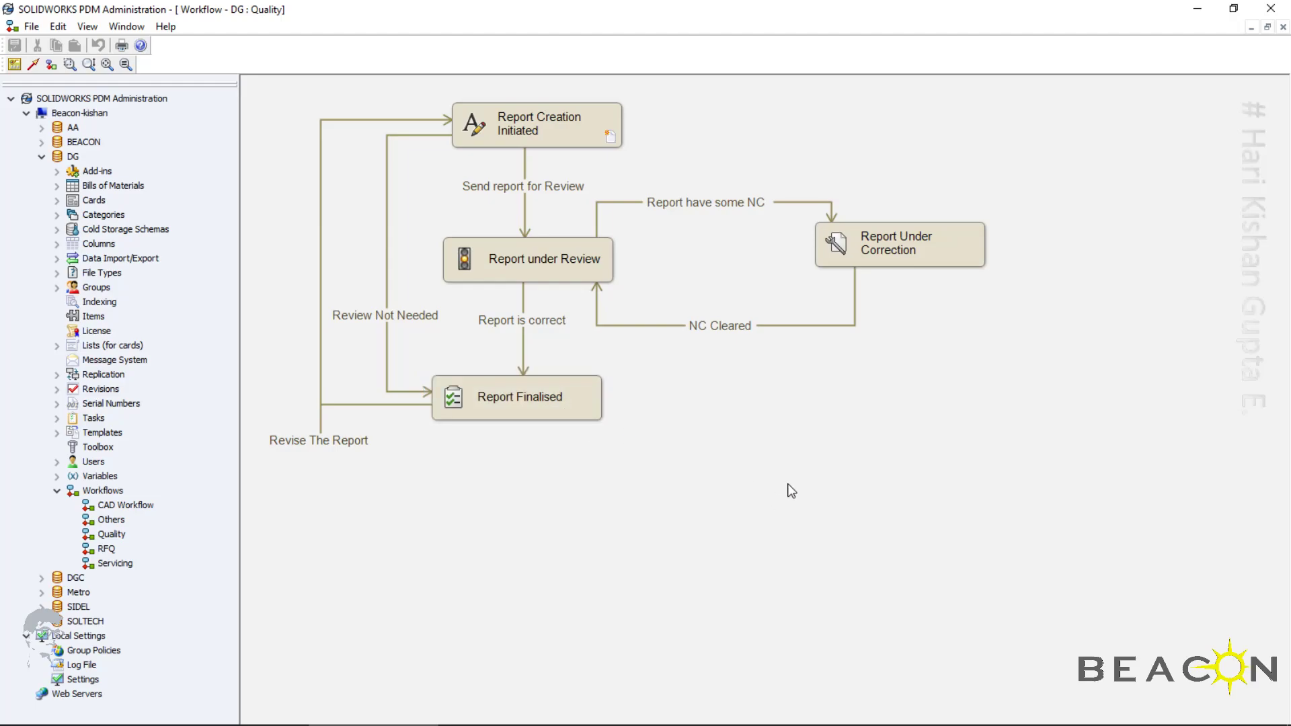
Close the Quality workflow and clear the recently used list
click(1283, 27)
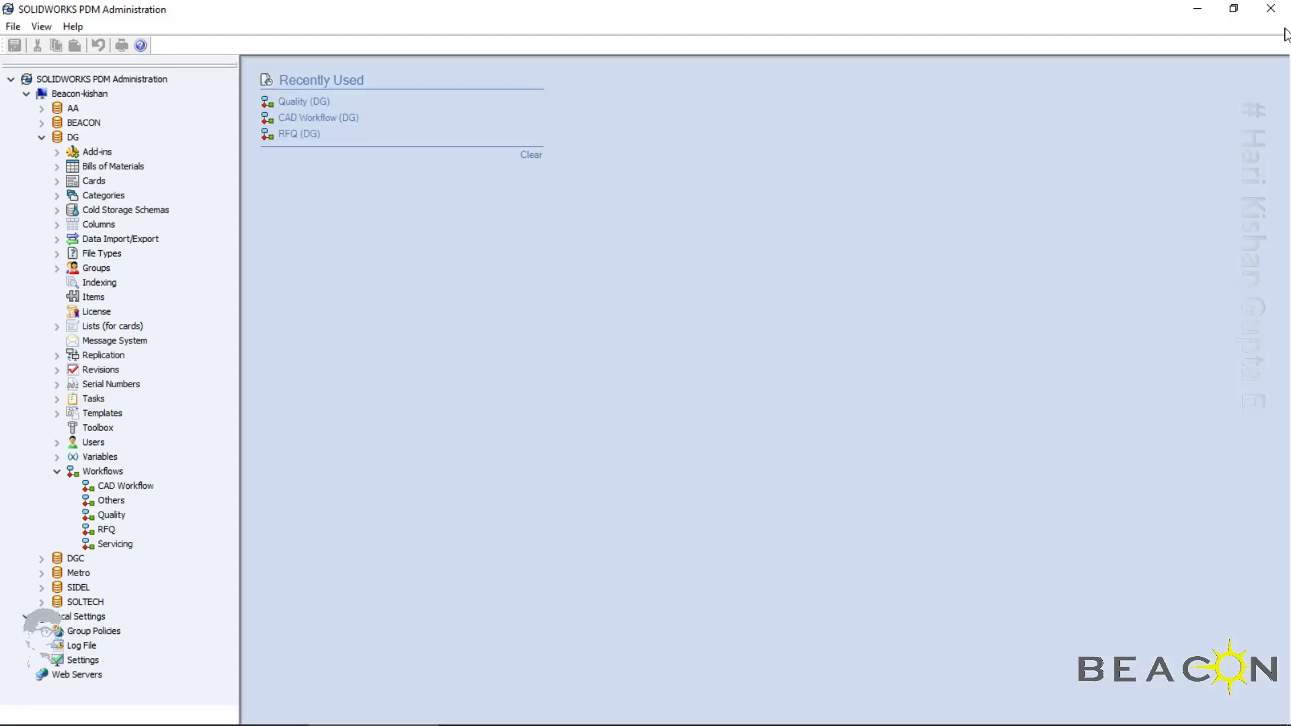
click(524, 156)
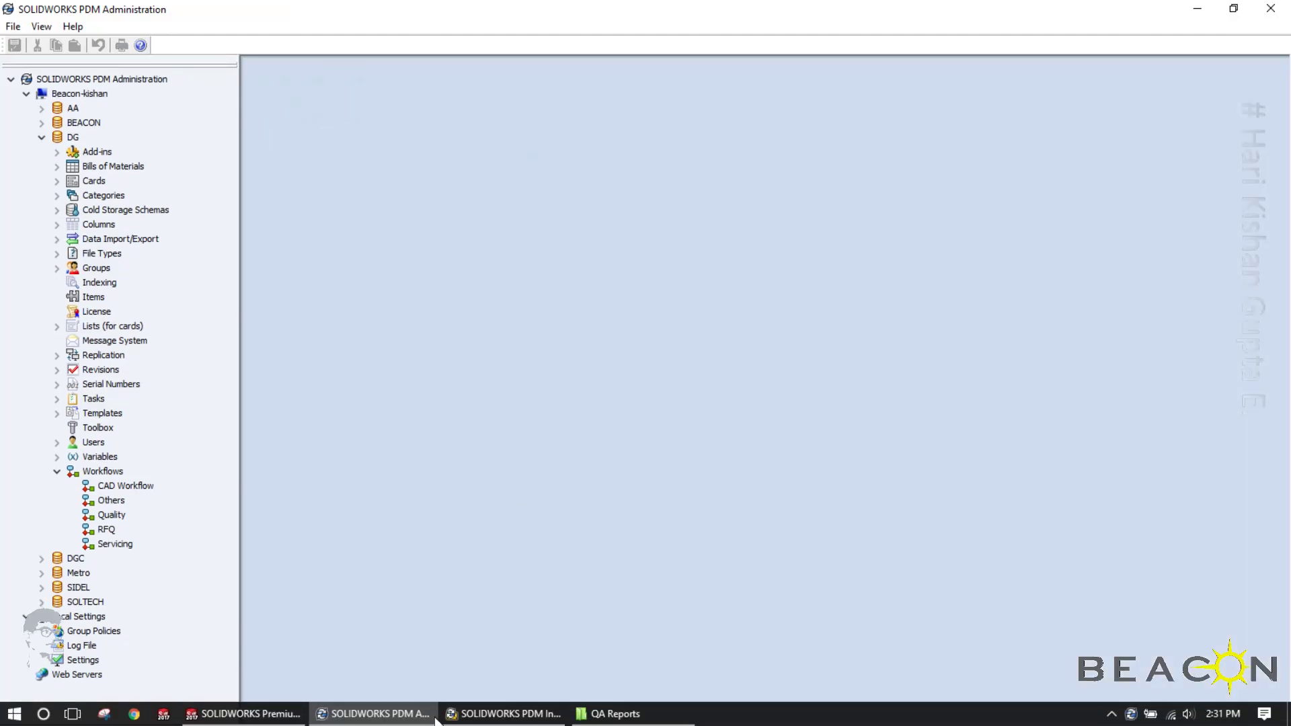
Close the SOLIDWORKS PDM Inbox and return from the QA Reports folder window to the vault's Workspace folder
click(503, 713)
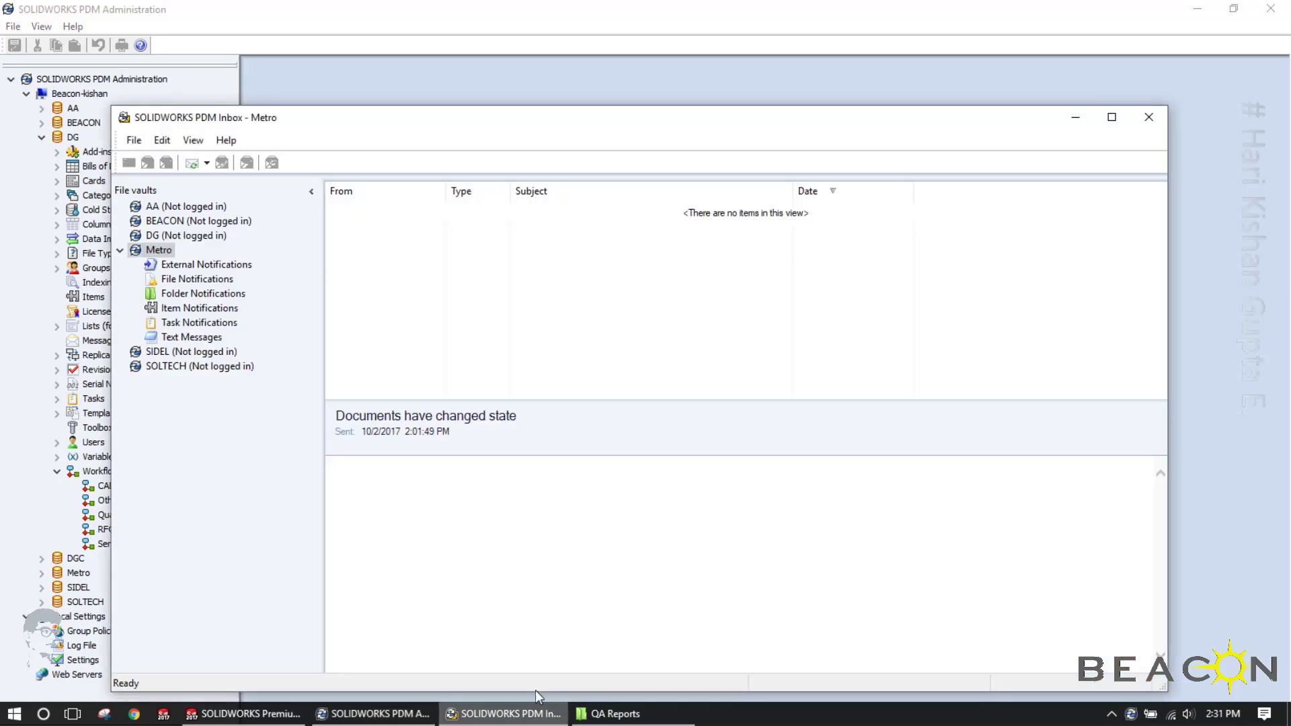
click(1148, 117)
click(485, 714)
click(689, 258)
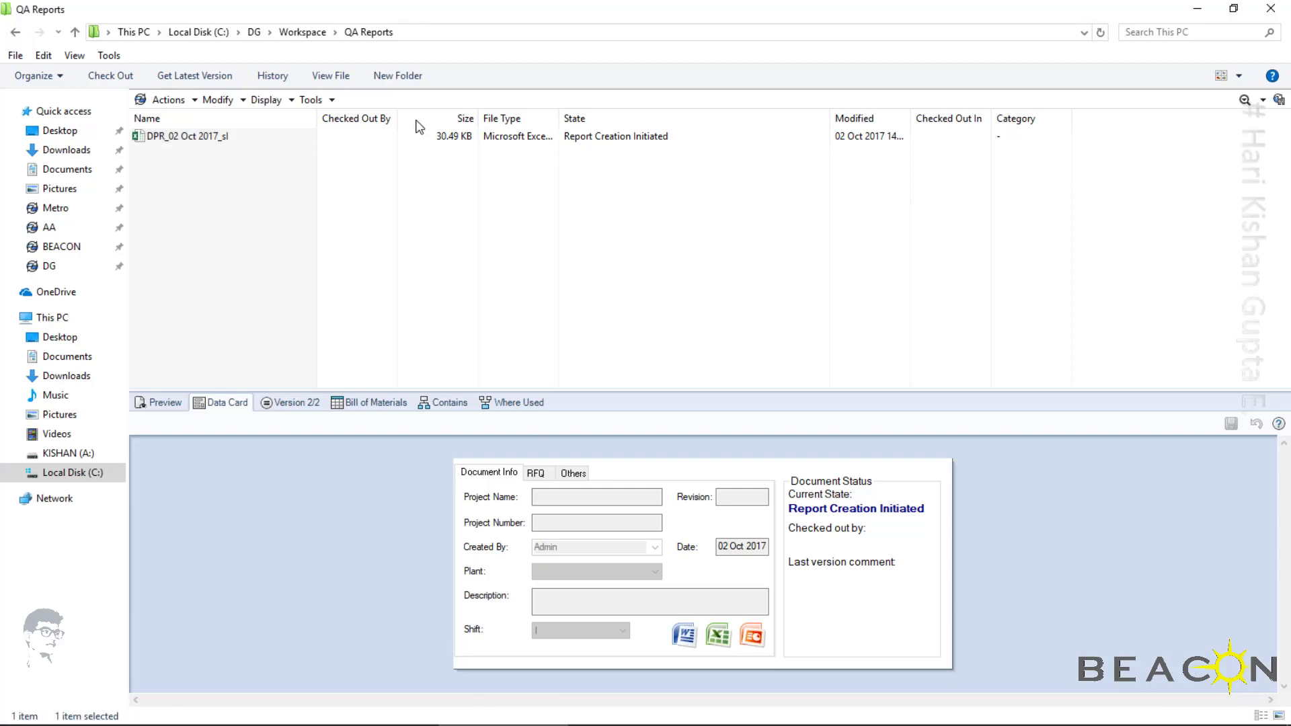
click(287, 34)
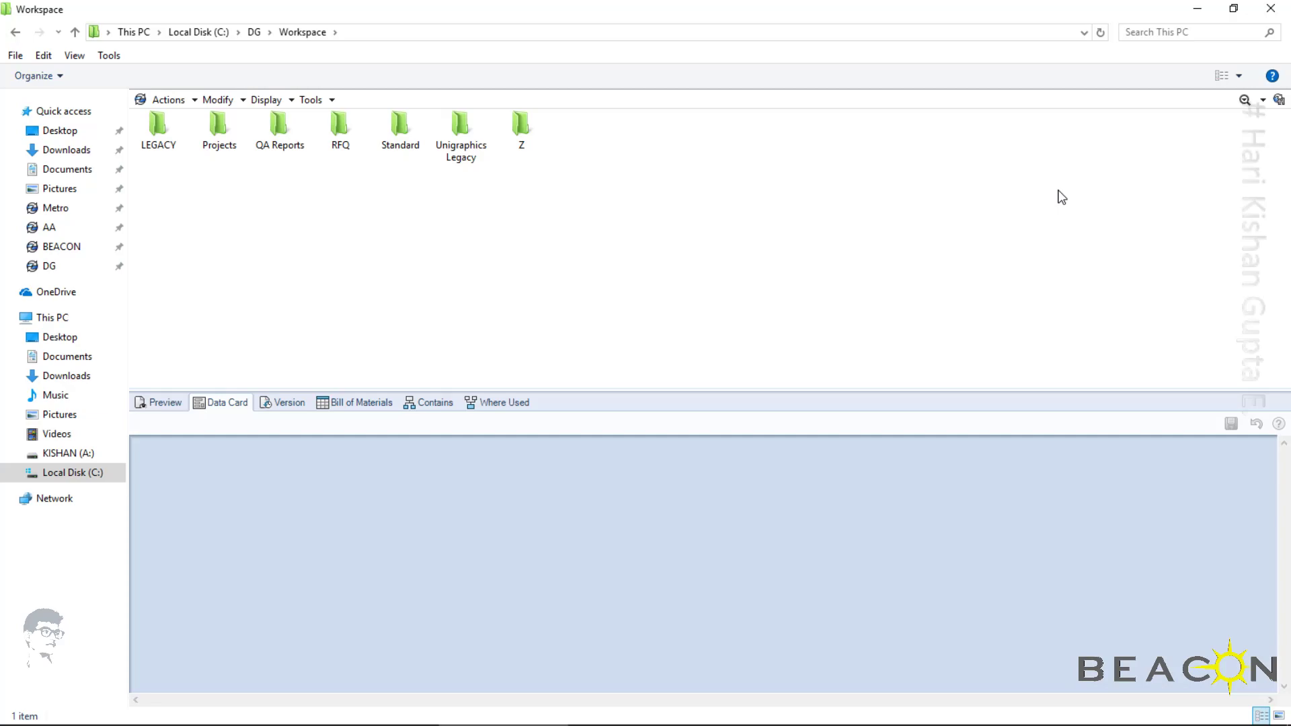
Switch to SOLIDWORKS PDM Administration and open the DG vault's Complete Search card in the Card Editor
click(1246, 101)
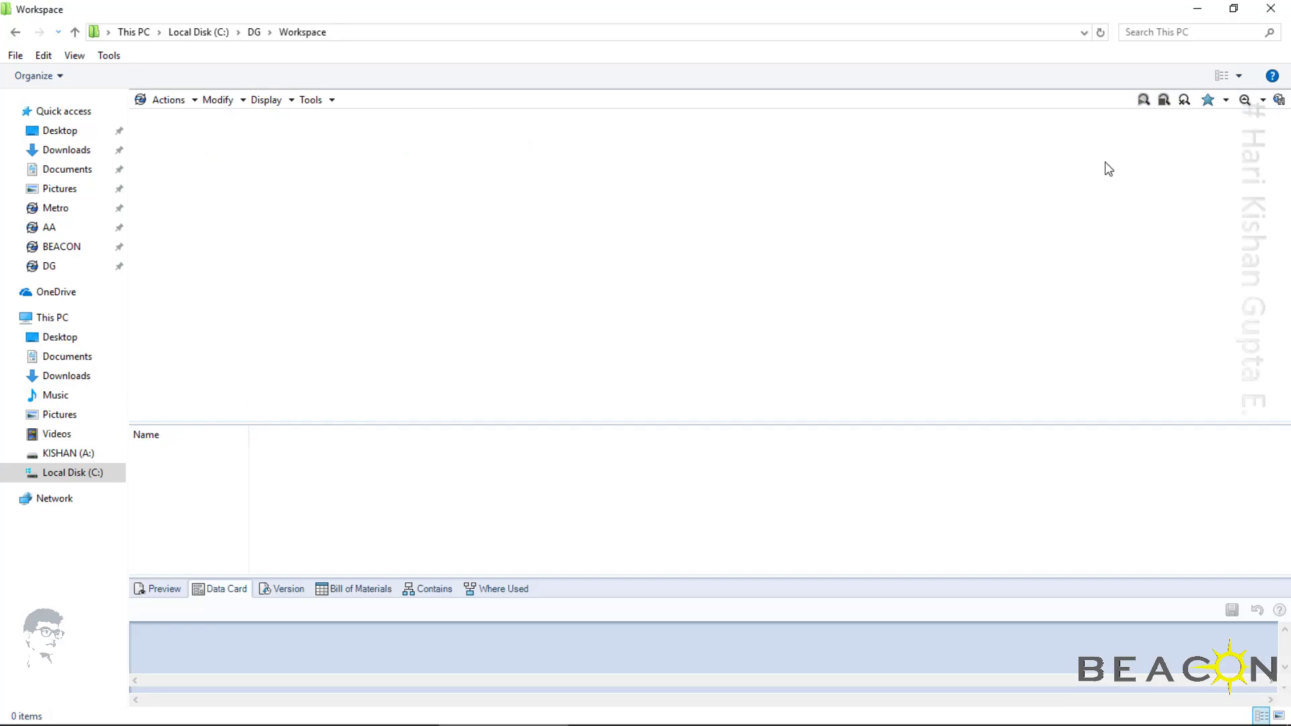
click(1244, 101)
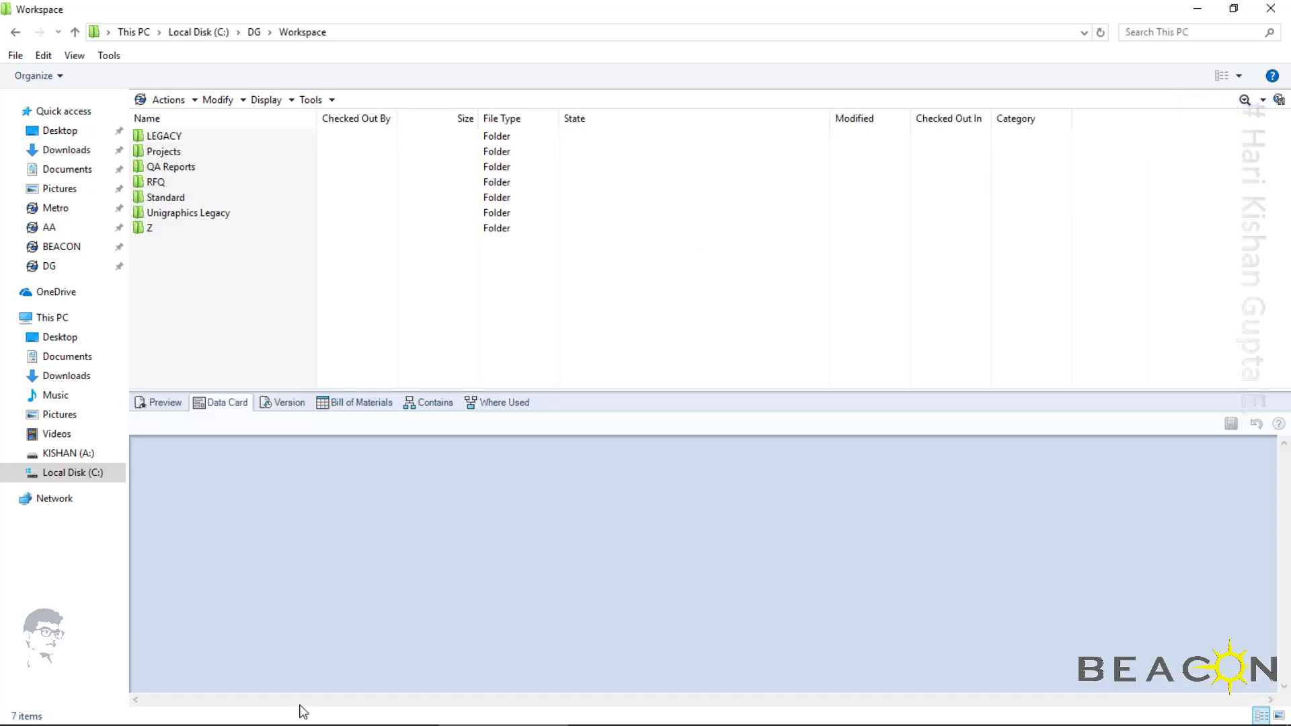
click(330, 719)
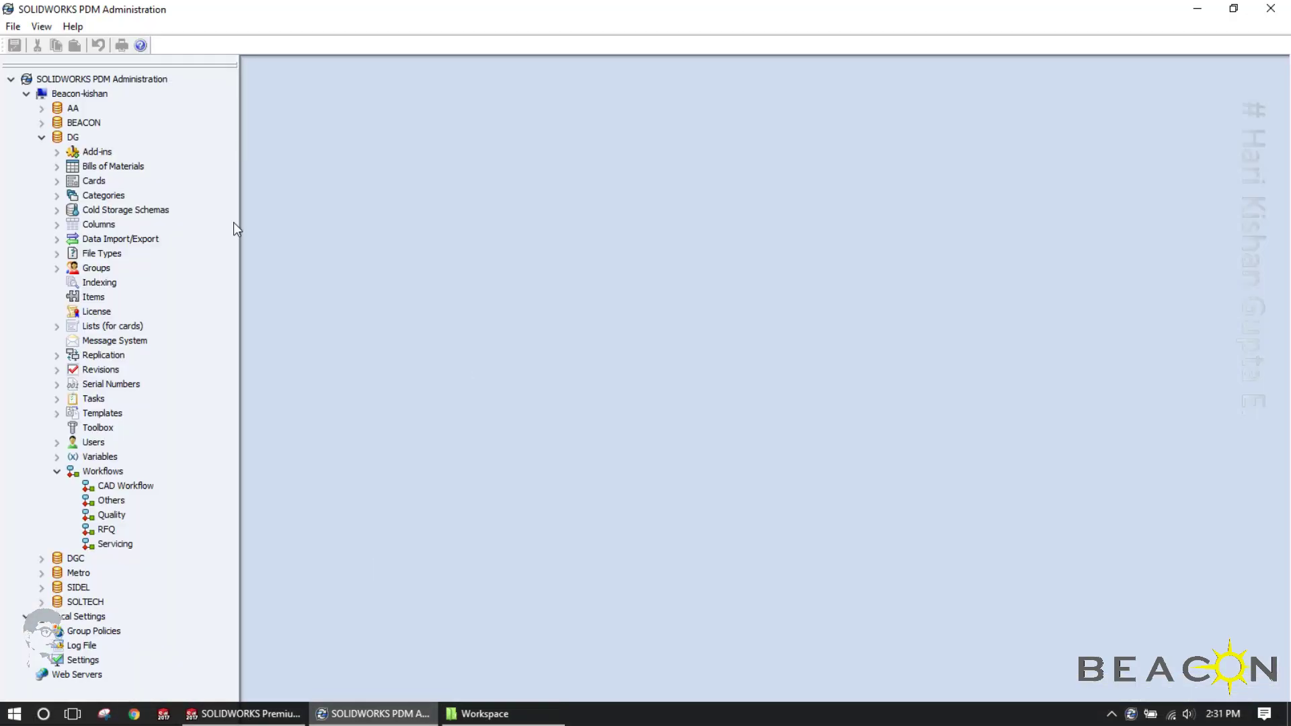
click(57, 181)
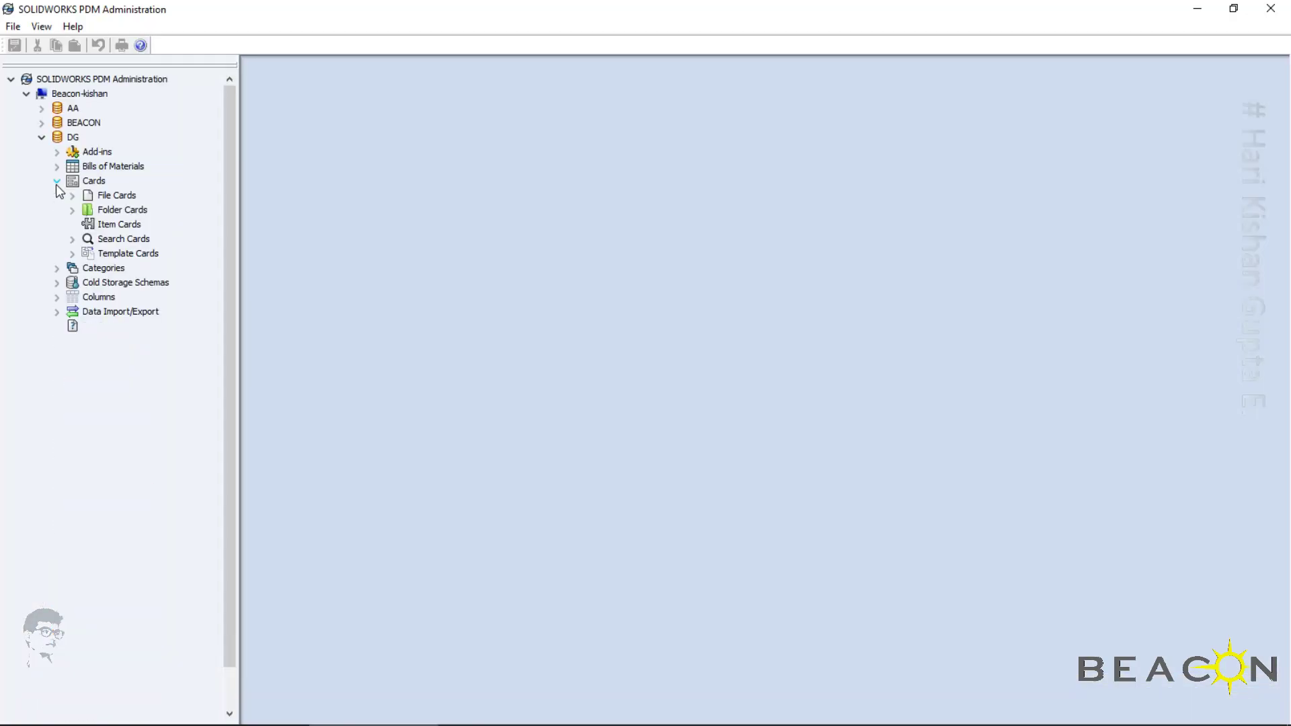
click(72, 239)
double_click(132, 254)
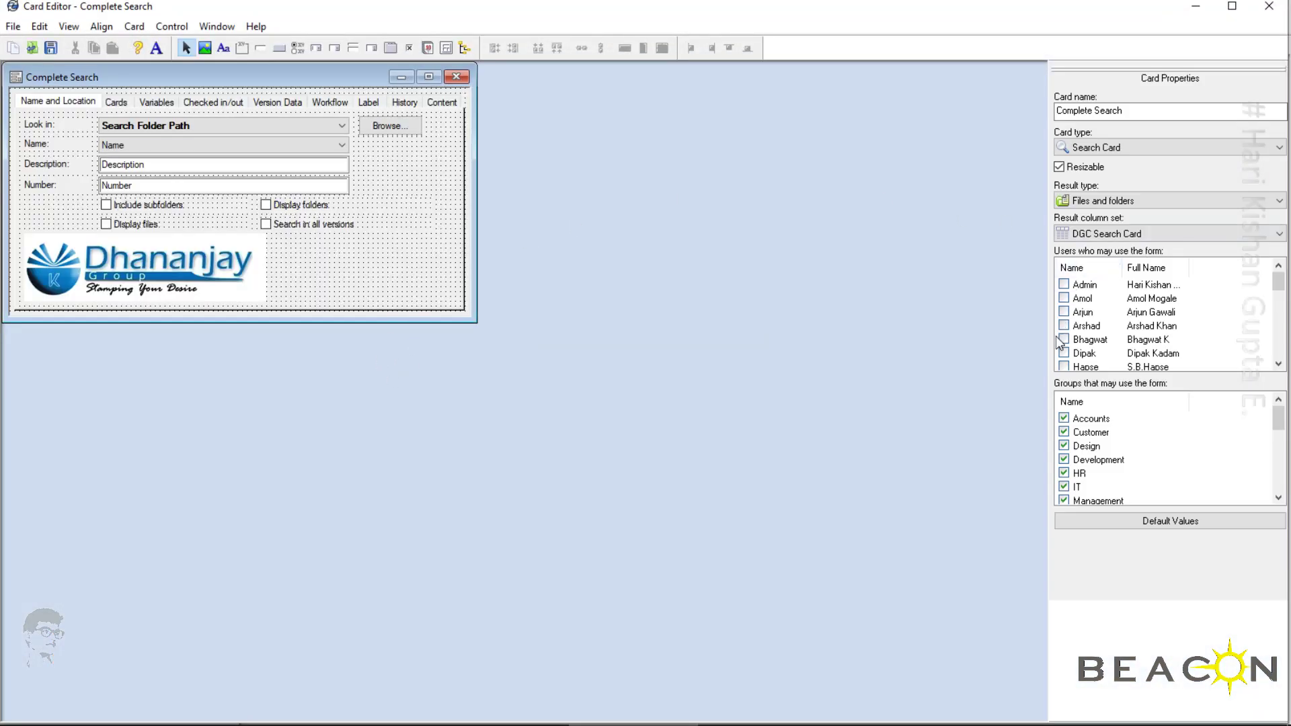
Allow the Admin user to use the Complete Search card, save the card and close the Card Editor
click(1064, 283)
click(50, 48)
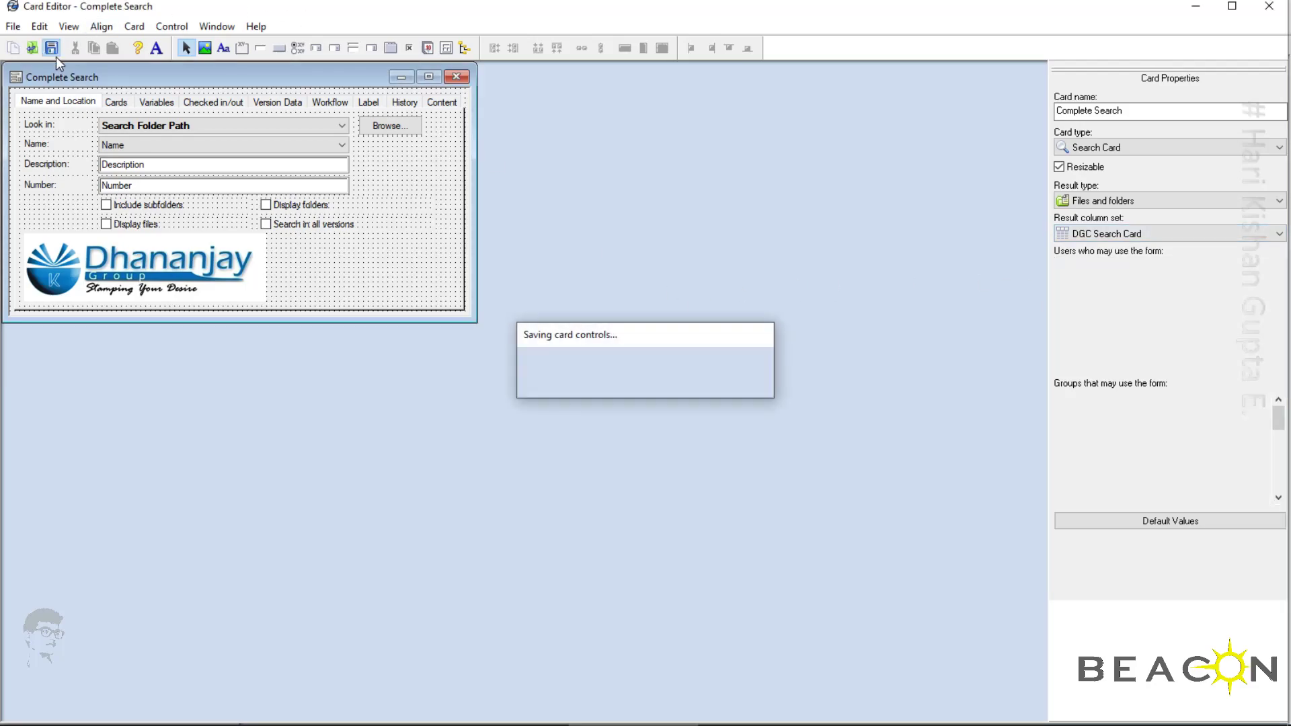
click(1271, 8)
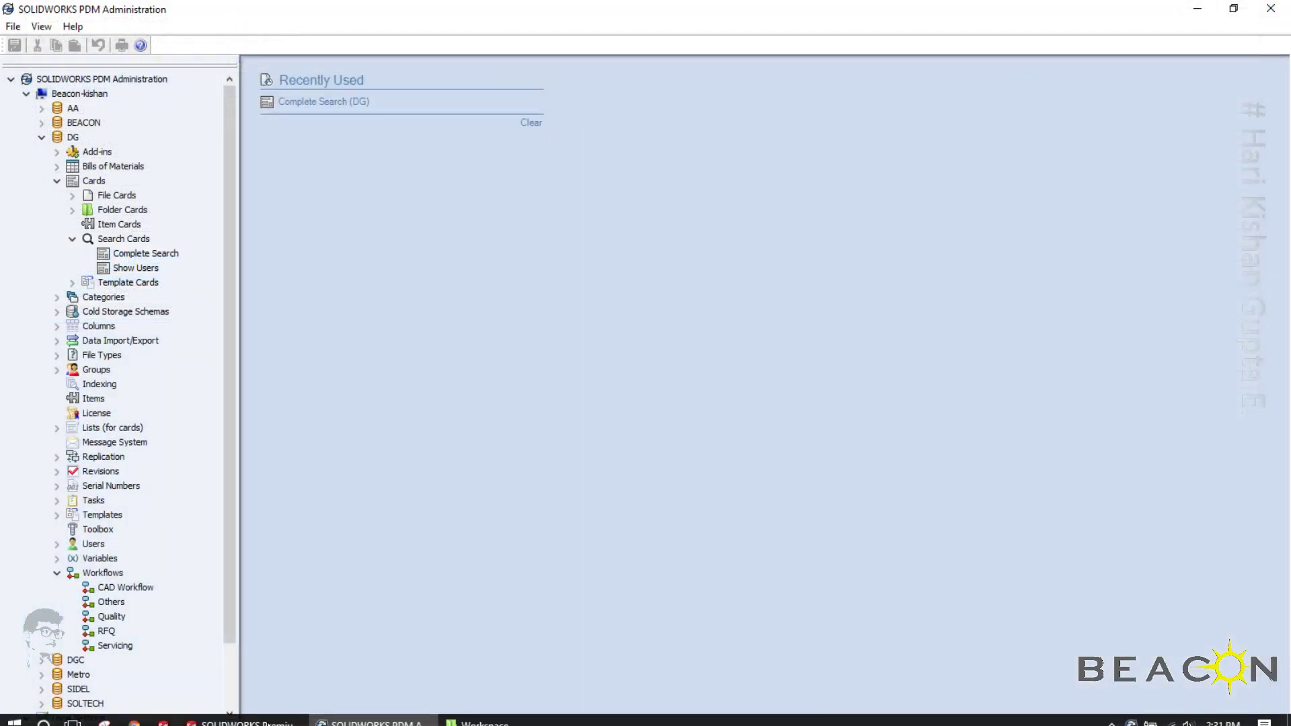
Return to the Workspace folder window, refresh it, try the vault search and close the window
click(495, 713)
right_click(508, 358)
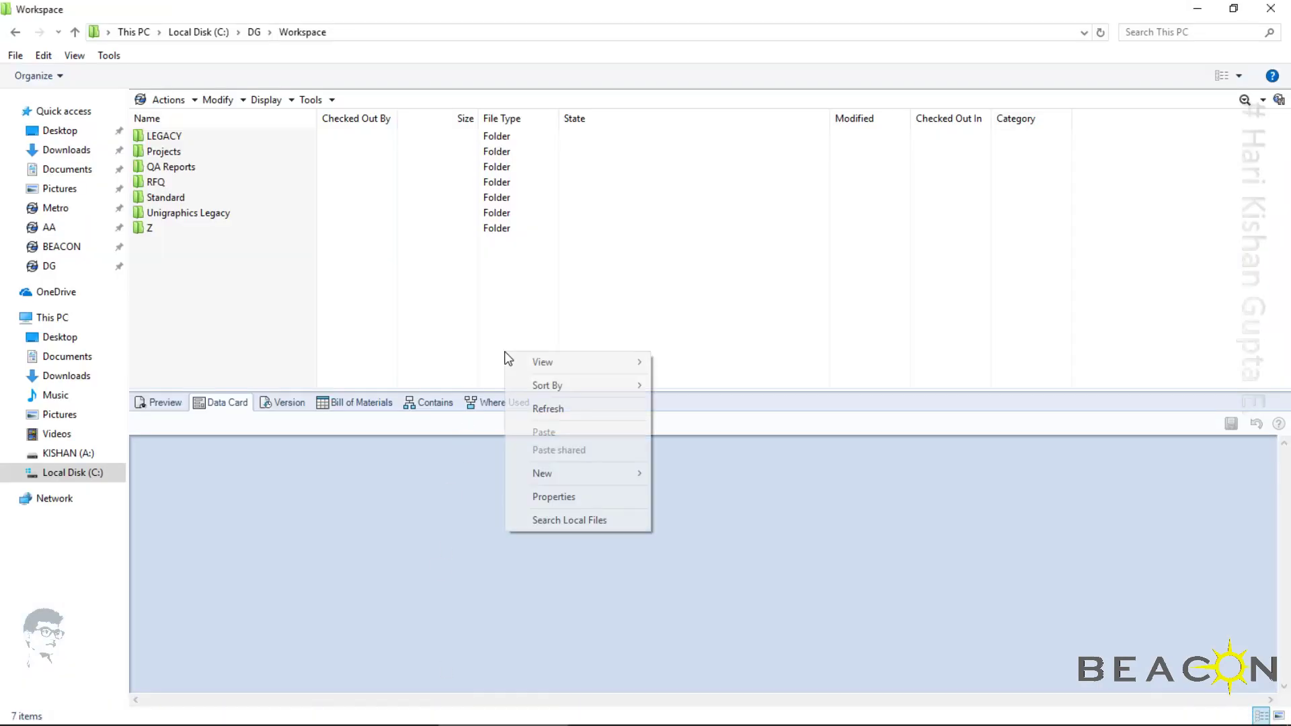
click(562, 410)
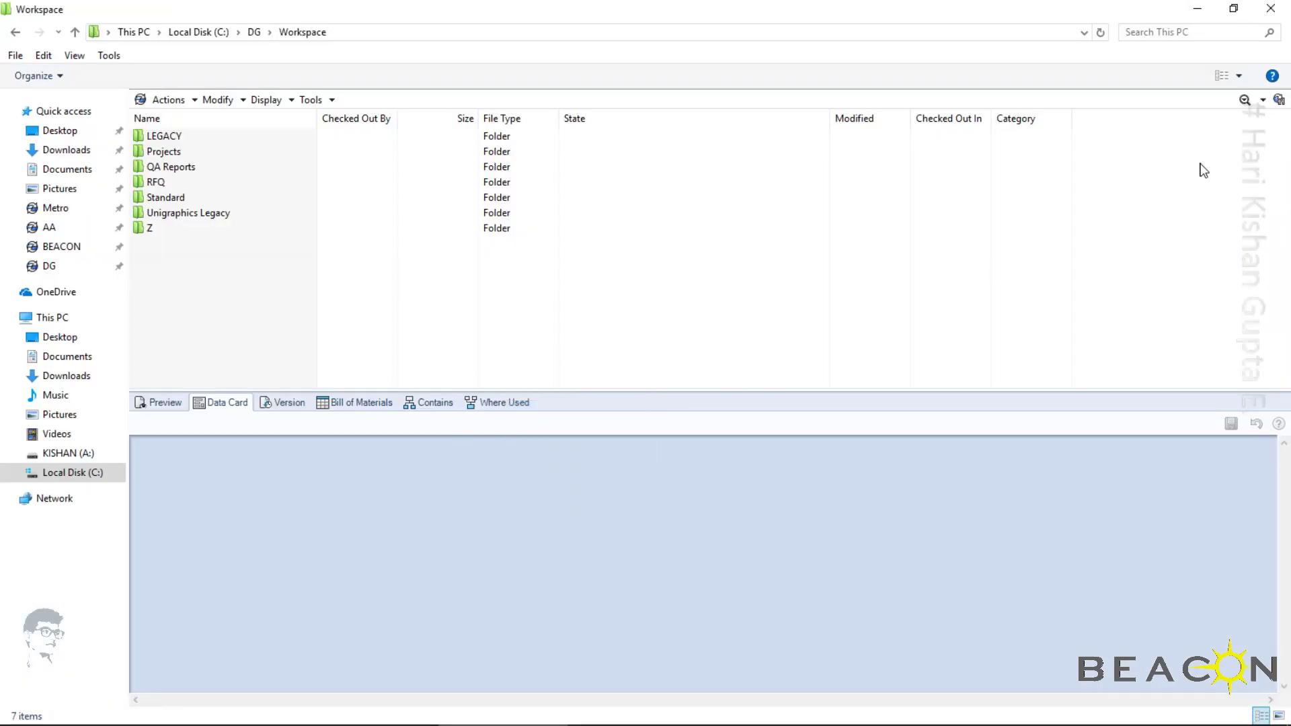
click(1244, 99)
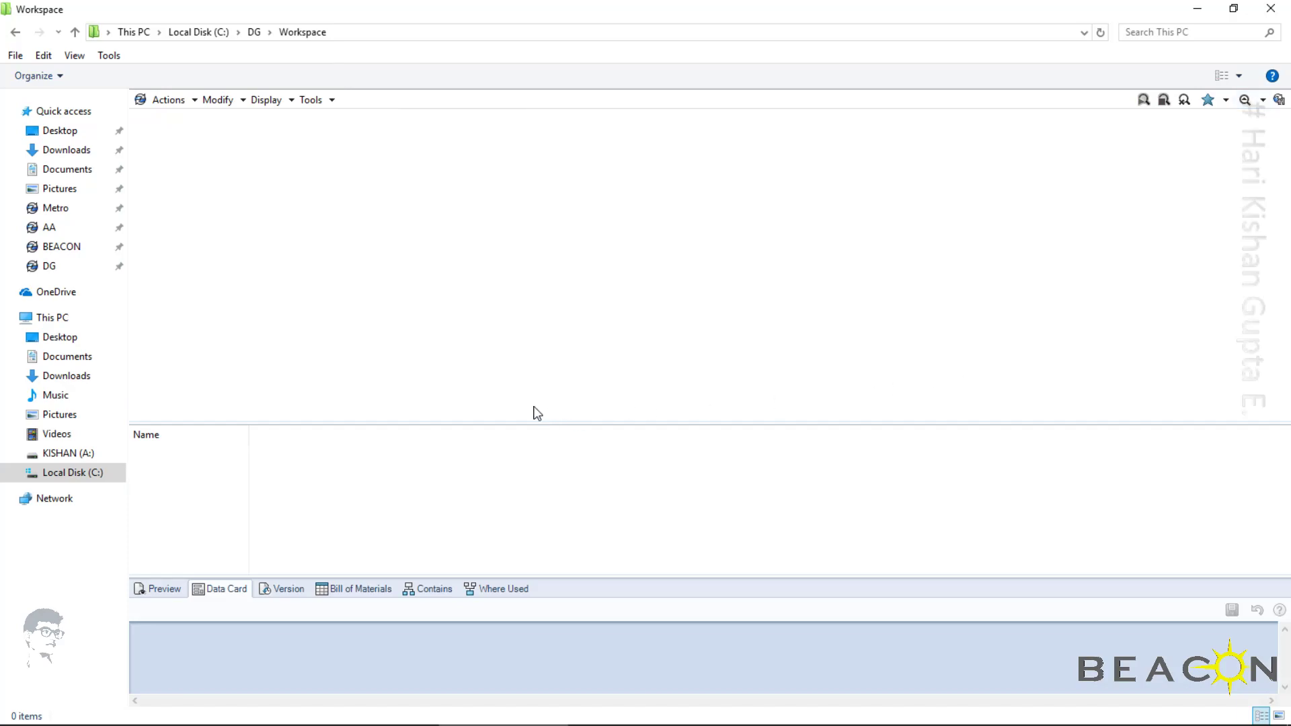
click(1270, 8)
Open the DG vault in a new File Explorer window and bring up the vault's search form
click(13, 714)
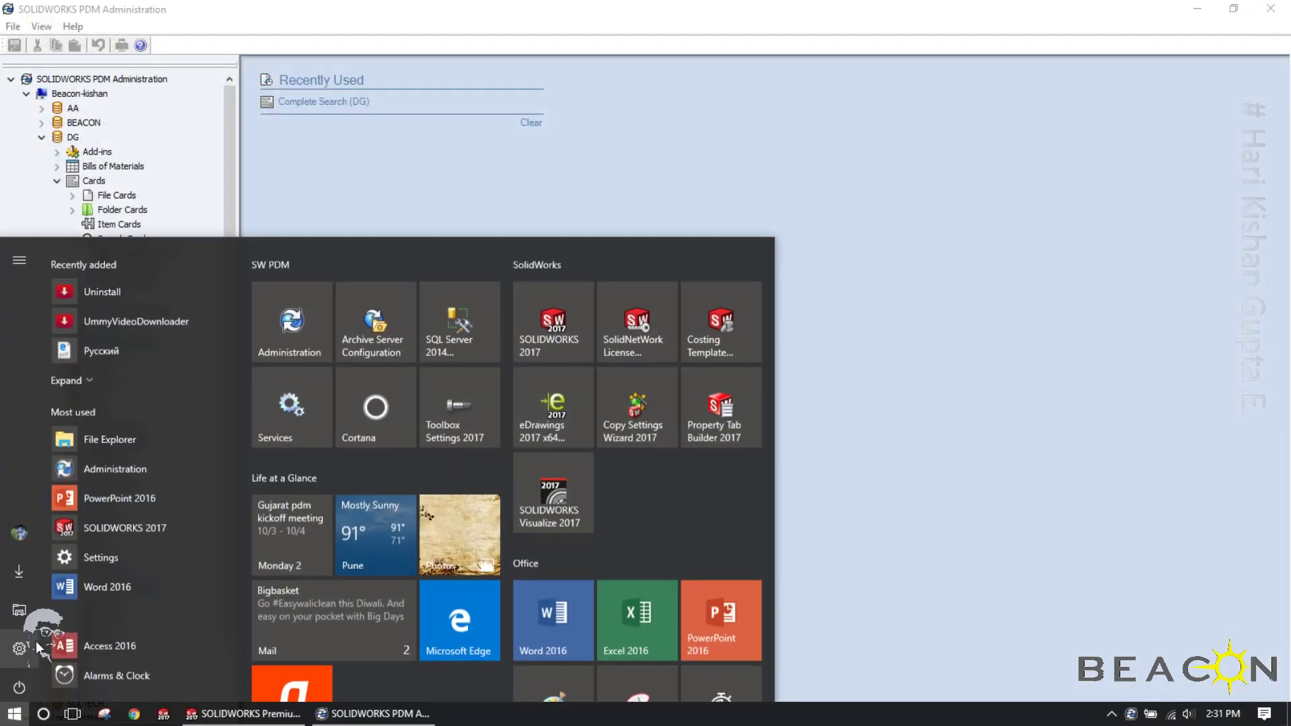
click(20, 609)
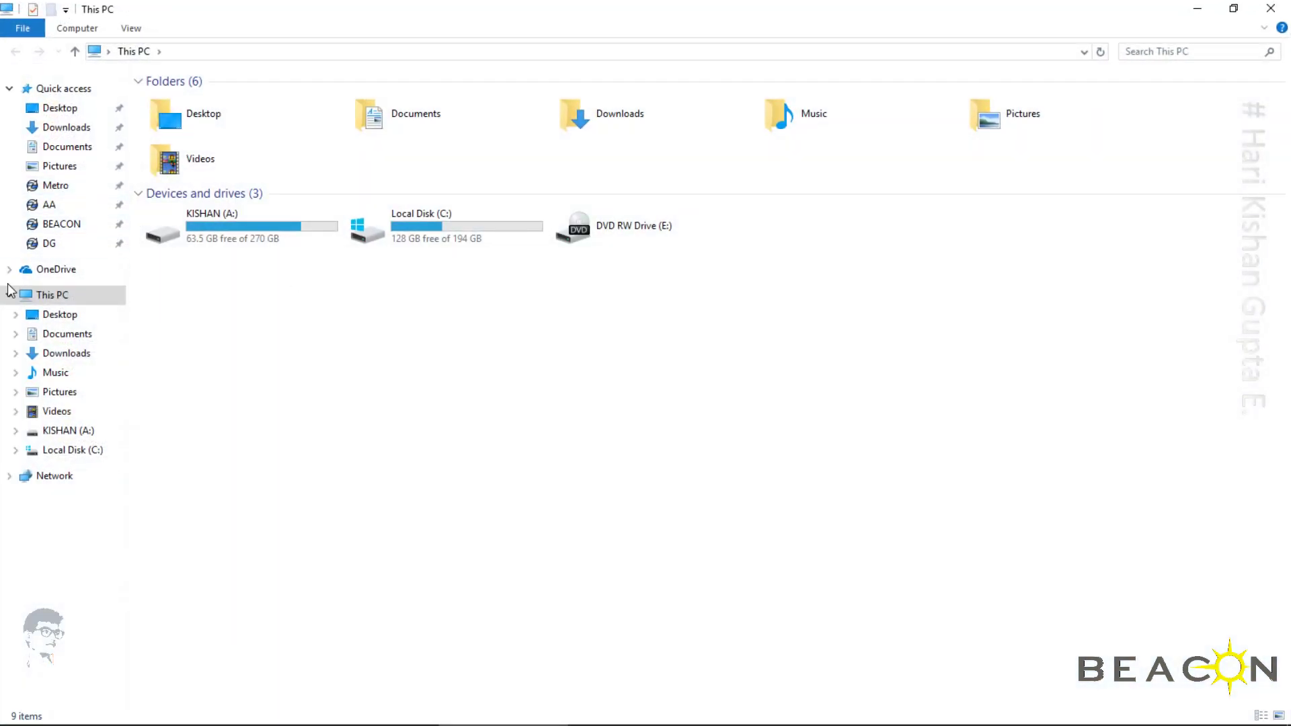
click(50, 244)
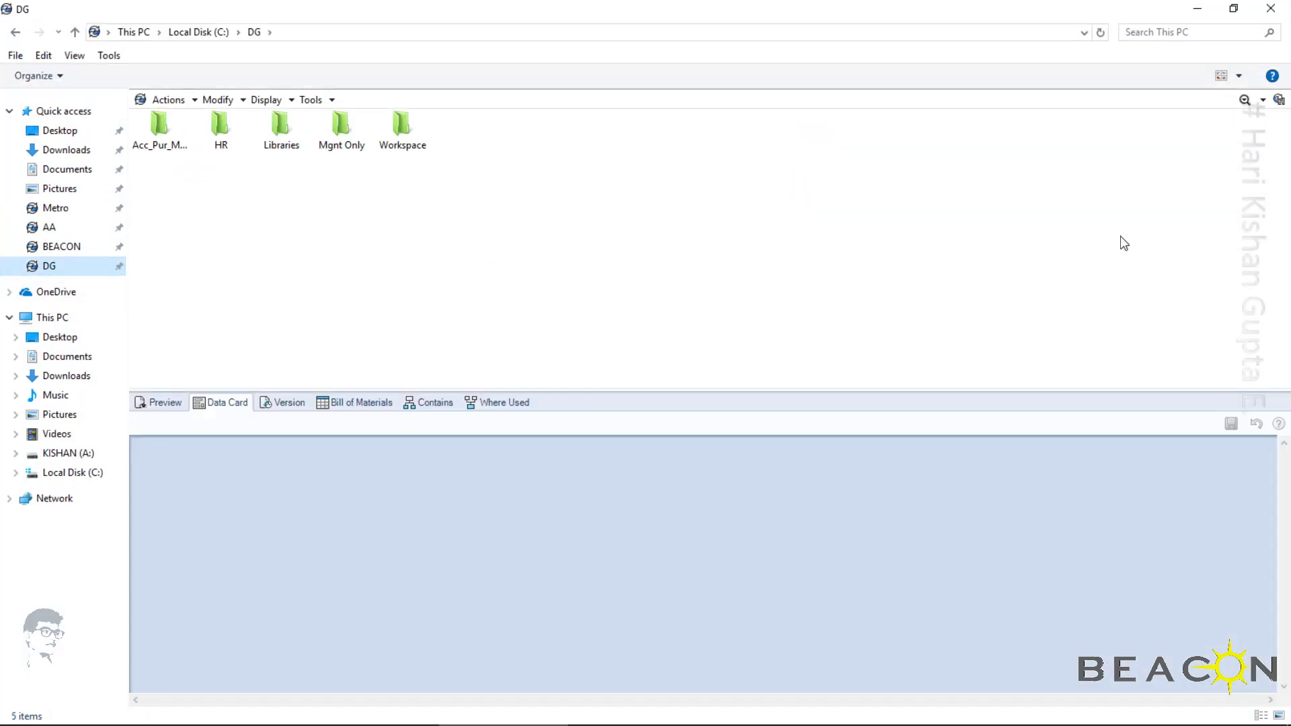
click(1258, 100)
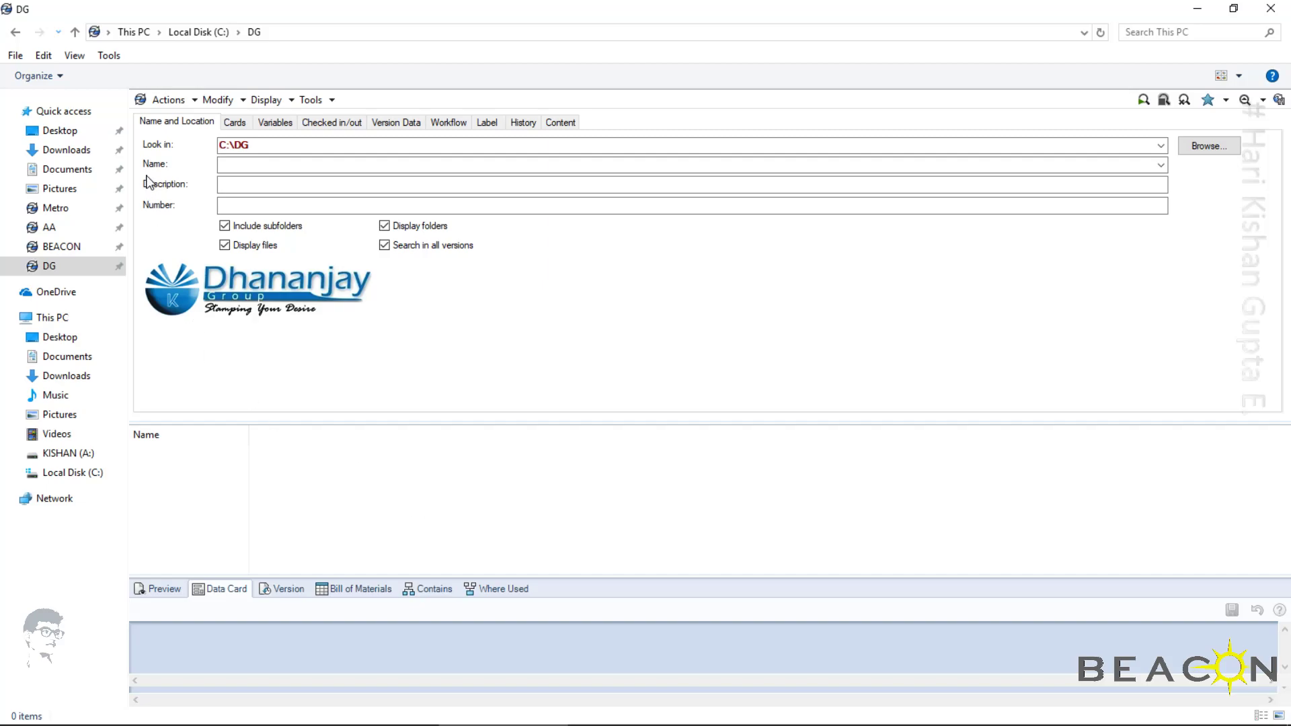
Choose the SOLIDWORKS Part Card (sldprt) as the card to search by
click(237, 123)
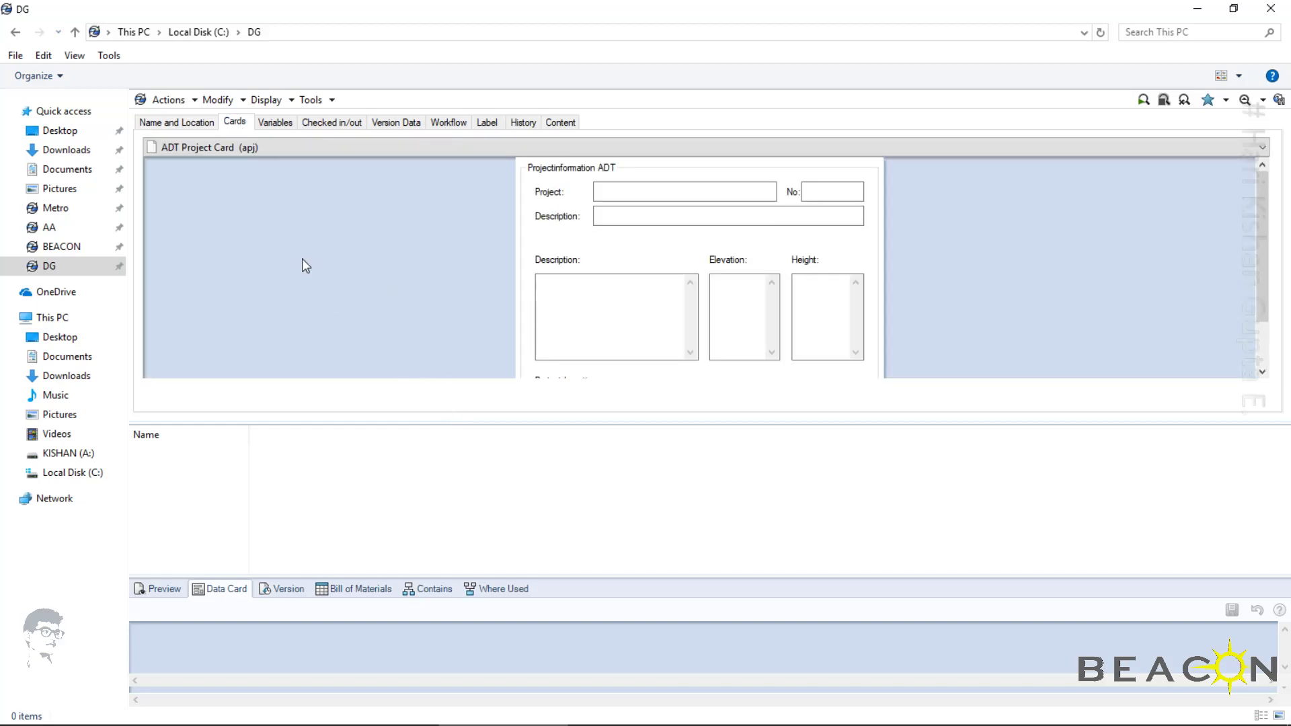
click(240, 150)
scroll(289, 269, down, 3)
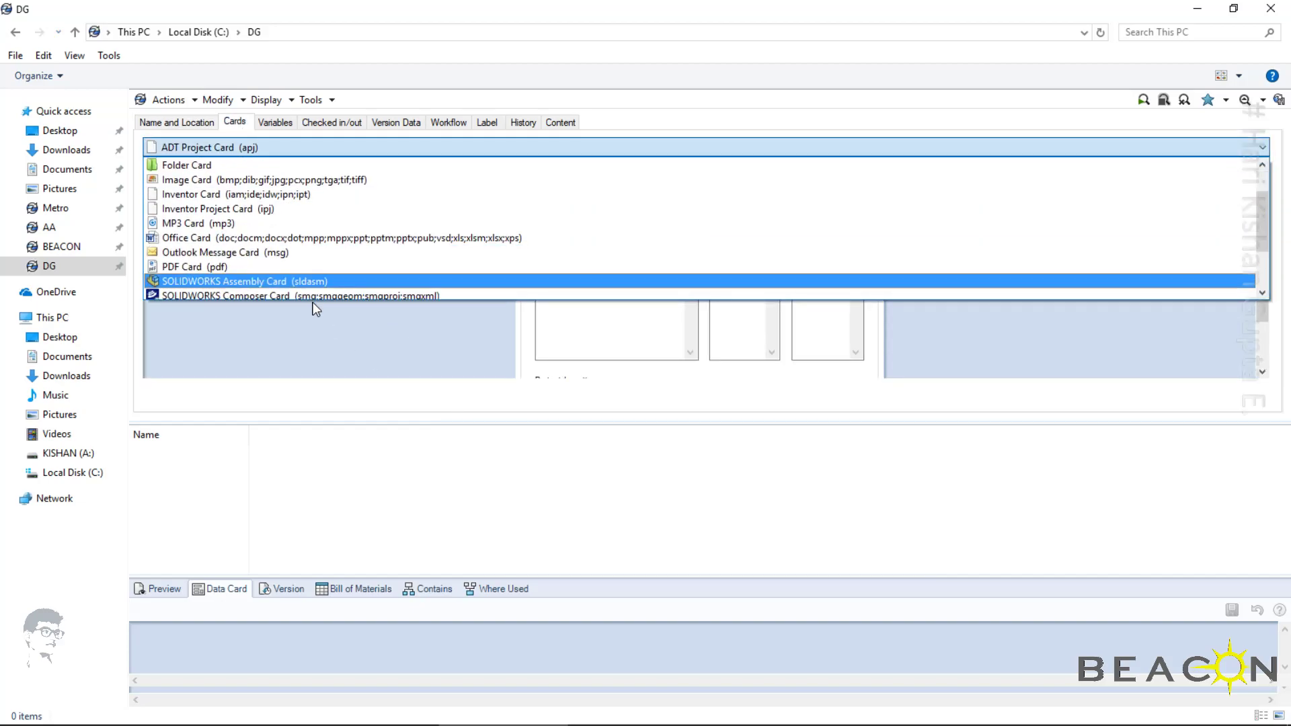
click(233, 253)
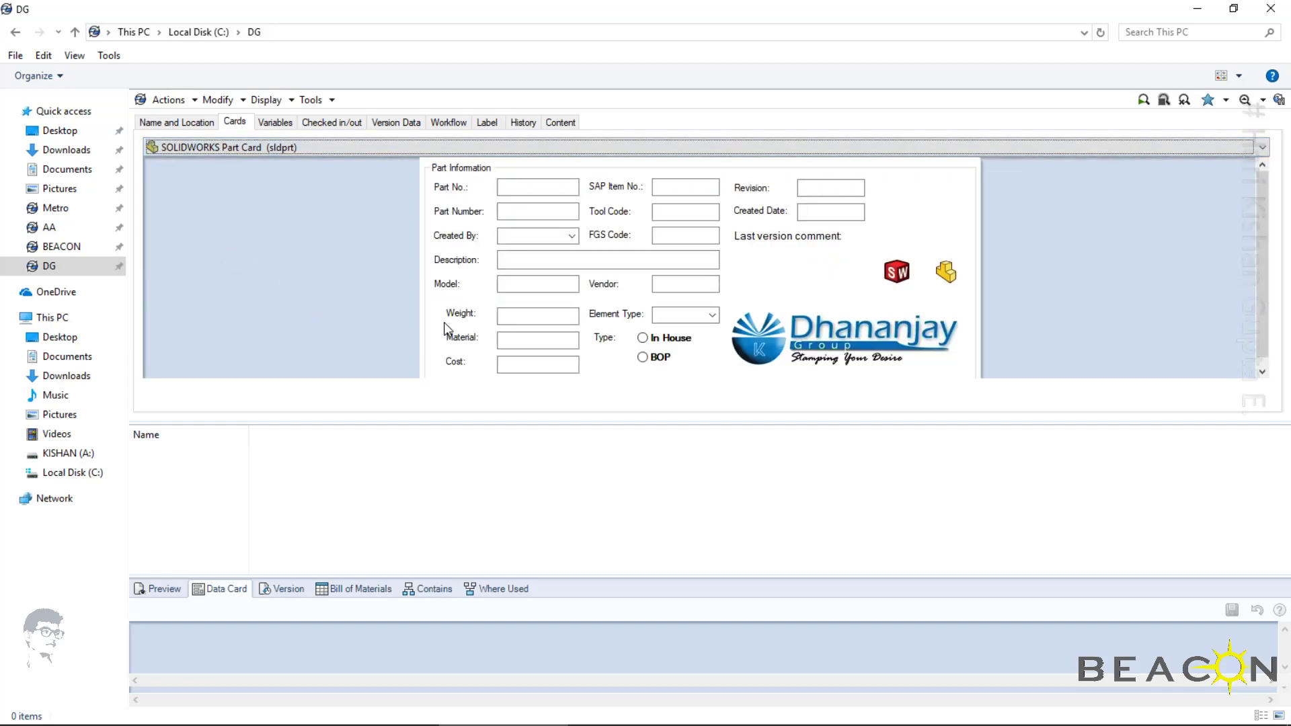
Search the vault for SOLIDWORKS parts with *alloy* as the Material value
click(523, 337)
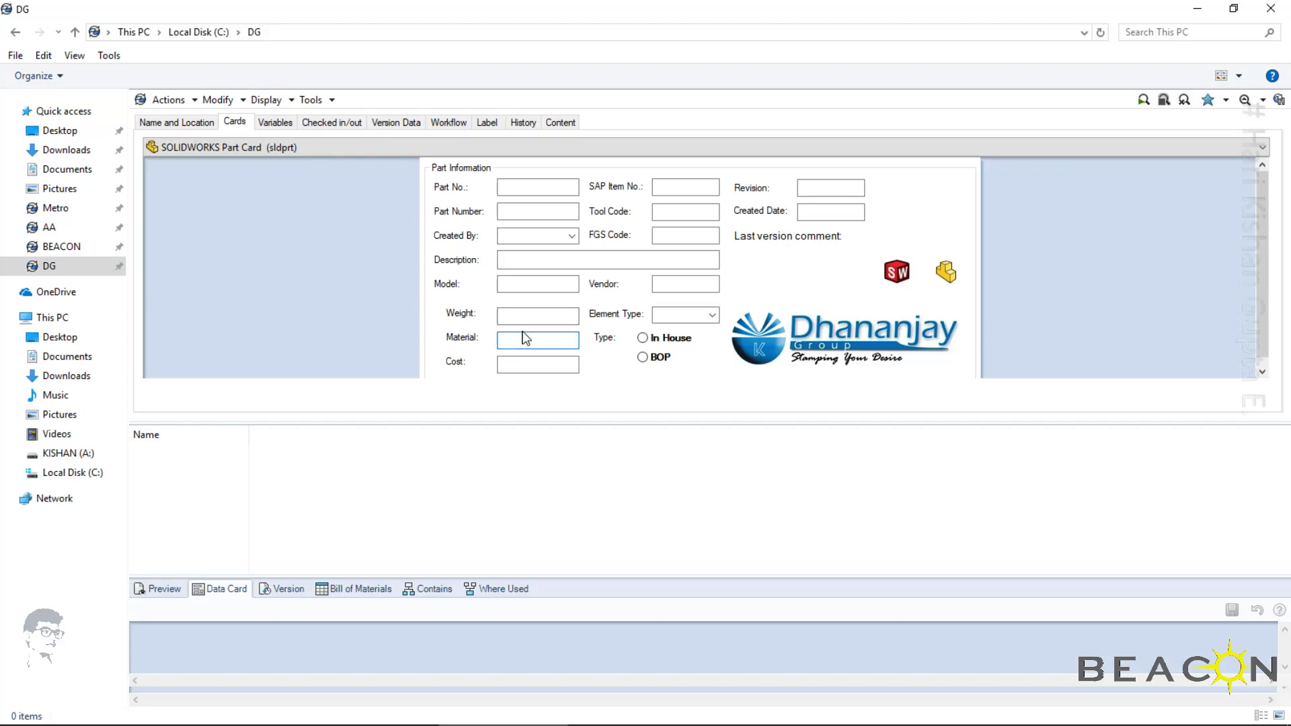
text(1)
key(BackSpace)
text('alloy)
click(1145, 103)
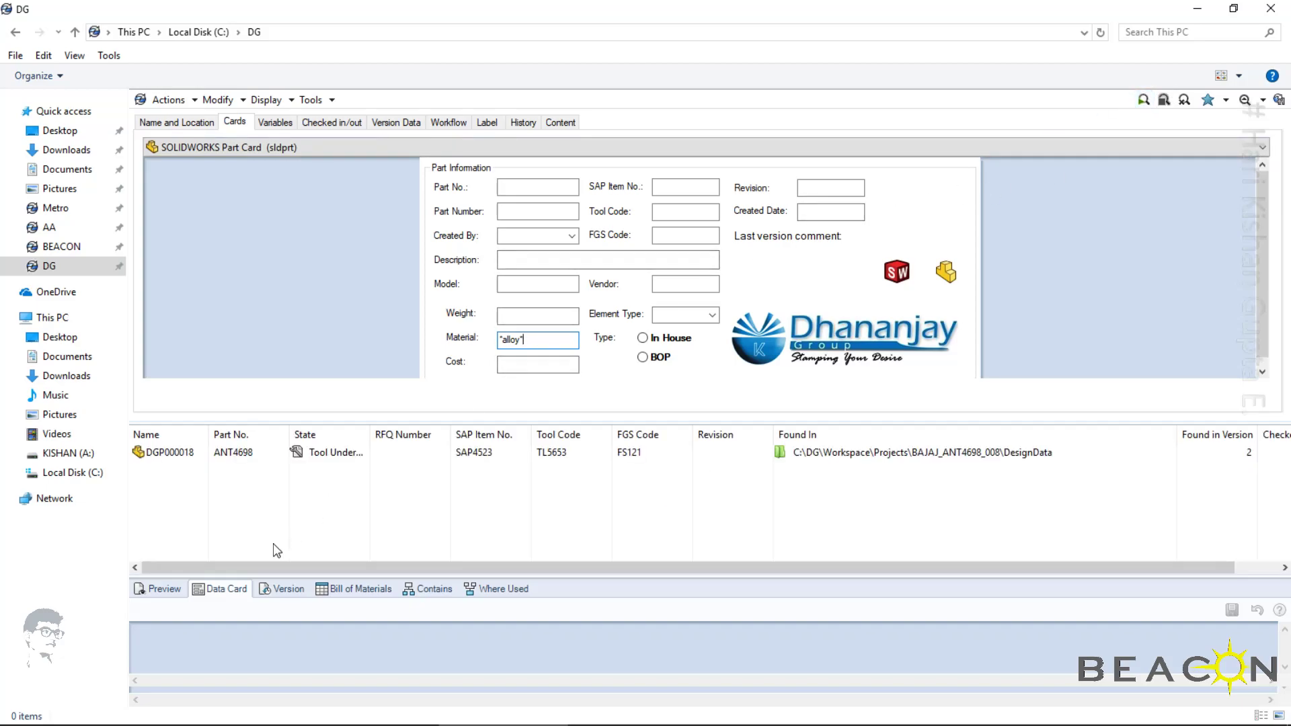
Select the part DGP000018 in the search results, enlarge its data card area and examine the part information
click(168, 453)
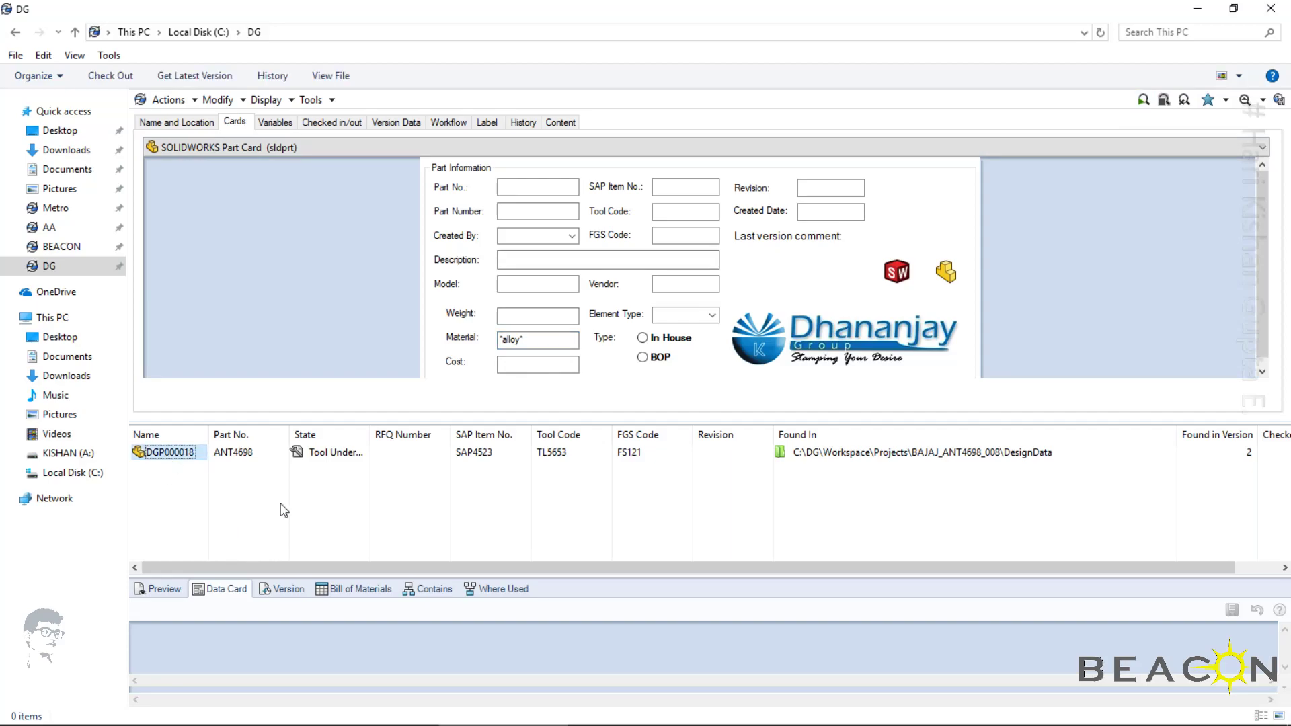
click(458, 527)
click(177, 458)
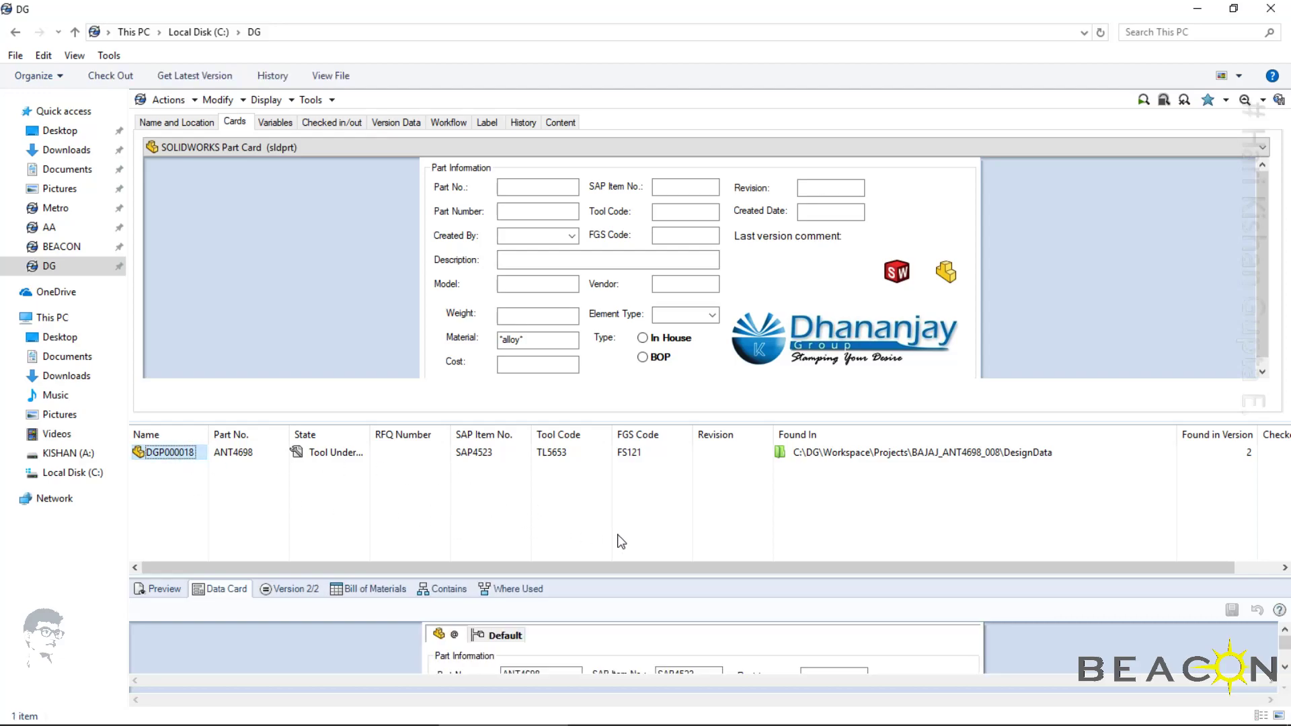
drag(656, 577, 626, 424)
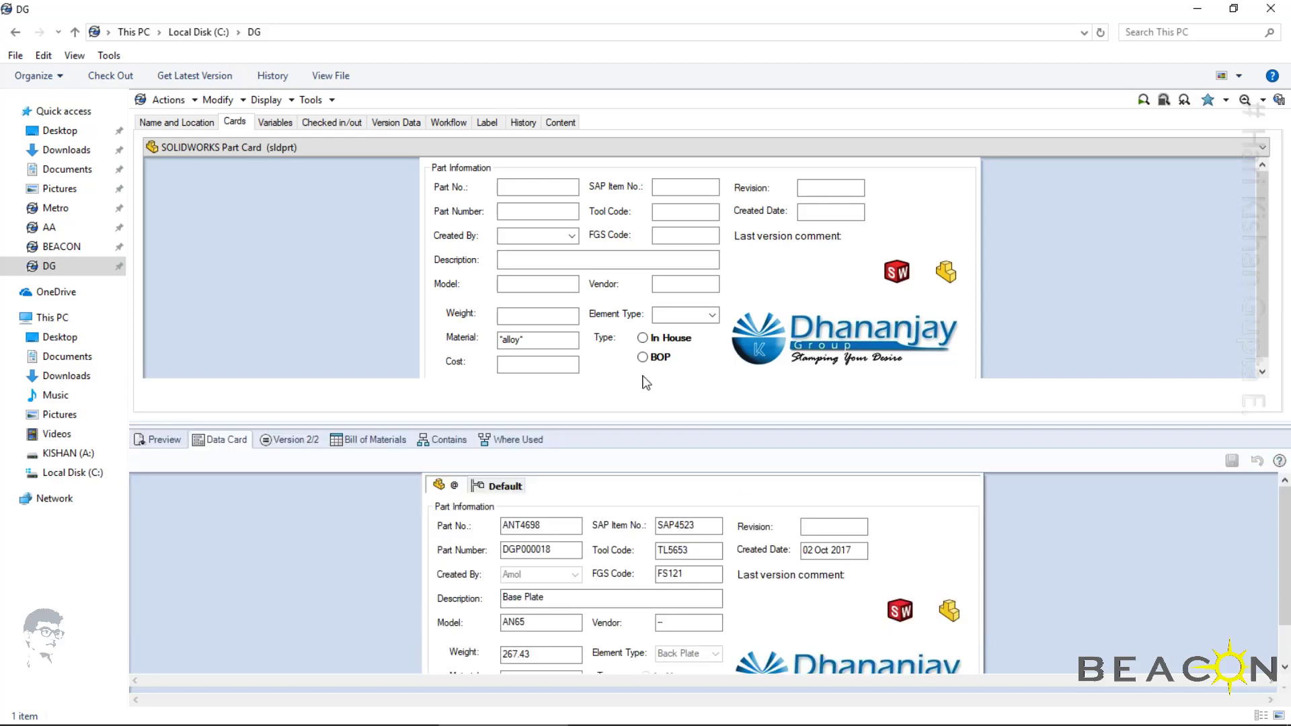
scroll(1287, 568, down, 1)
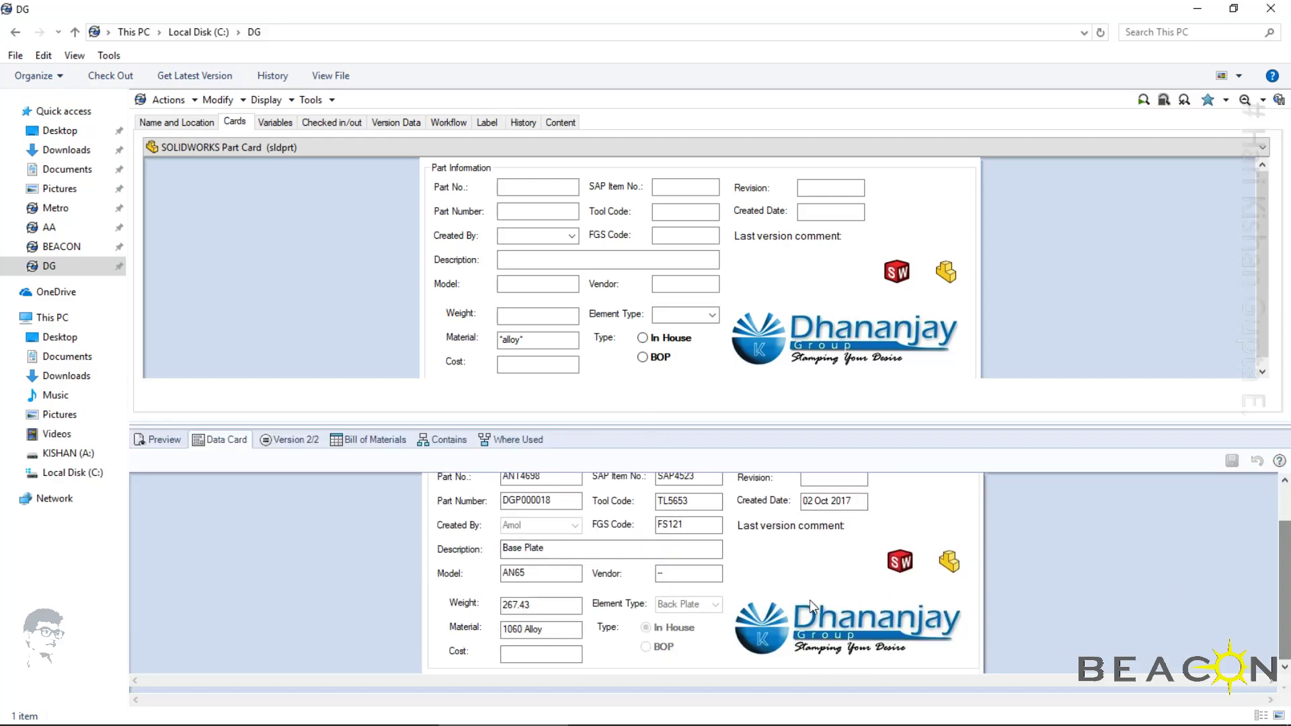
scroll(1285, 585, up, 1)
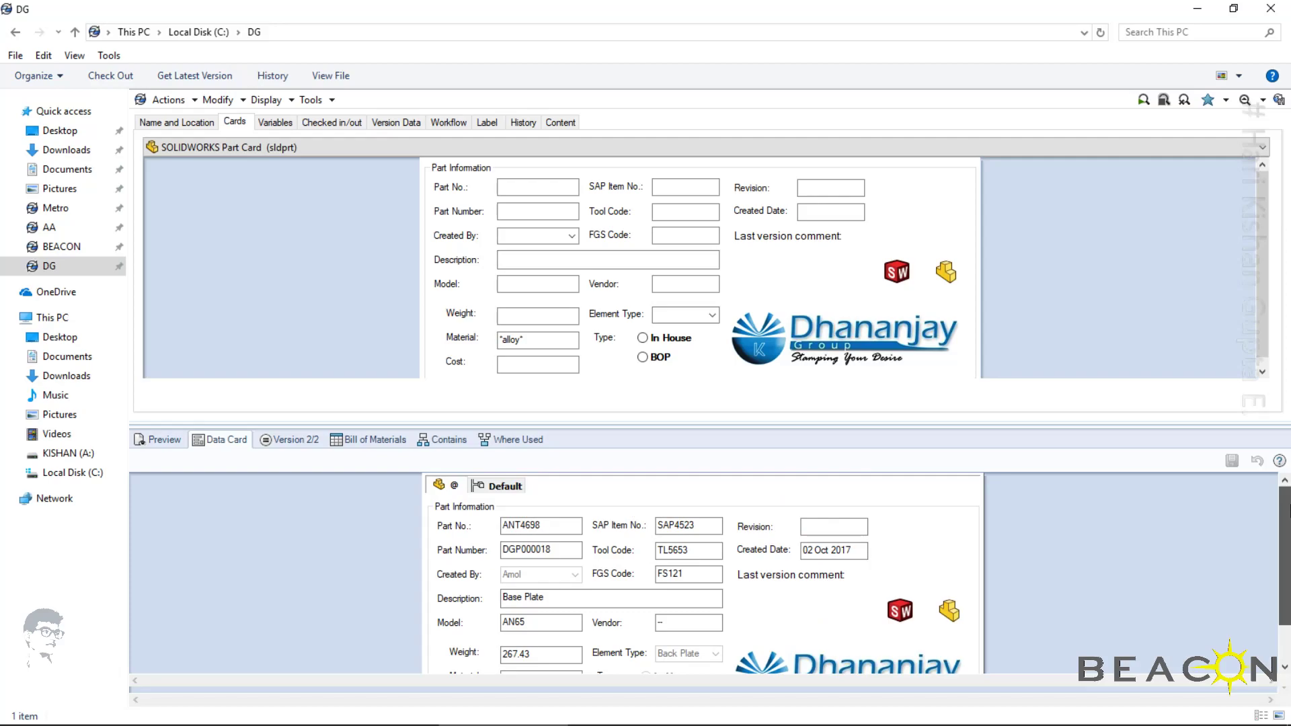
Narrow the alloy search to the BOP type, run it and enlarge the results list
click(644, 358)
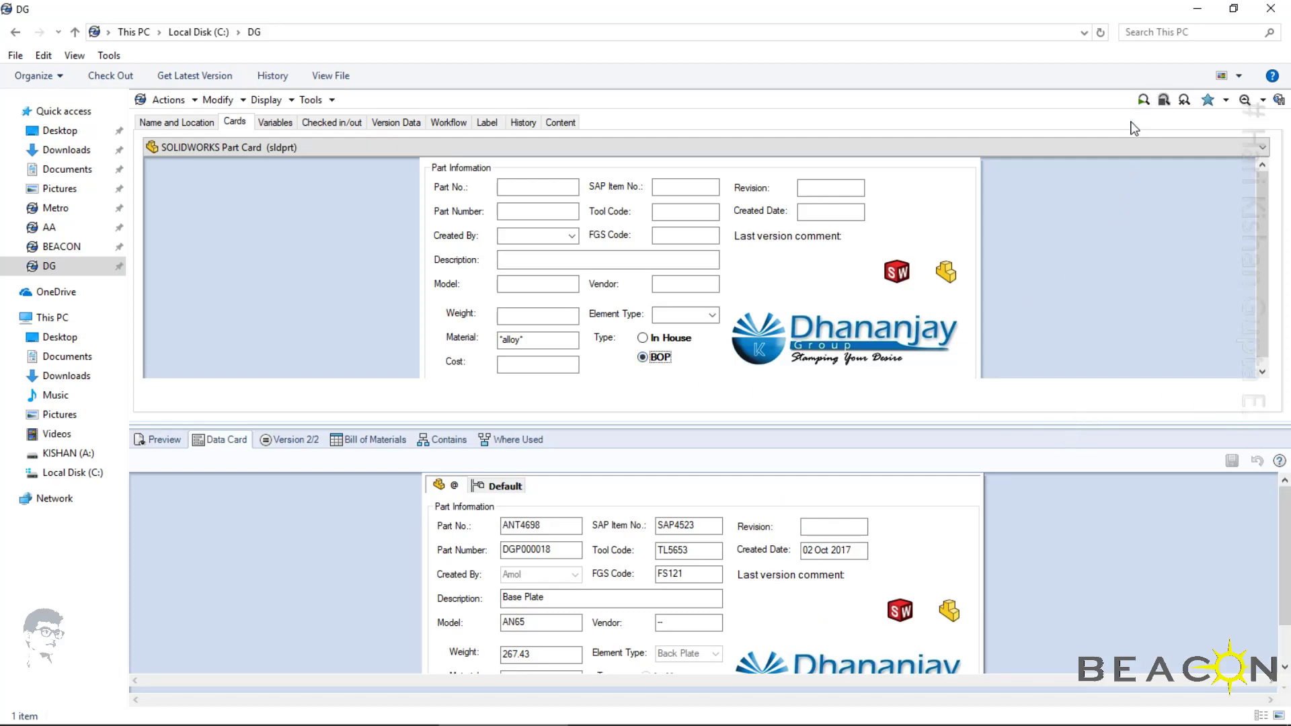
click(1144, 99)
drag(679, 426, 755, 552)
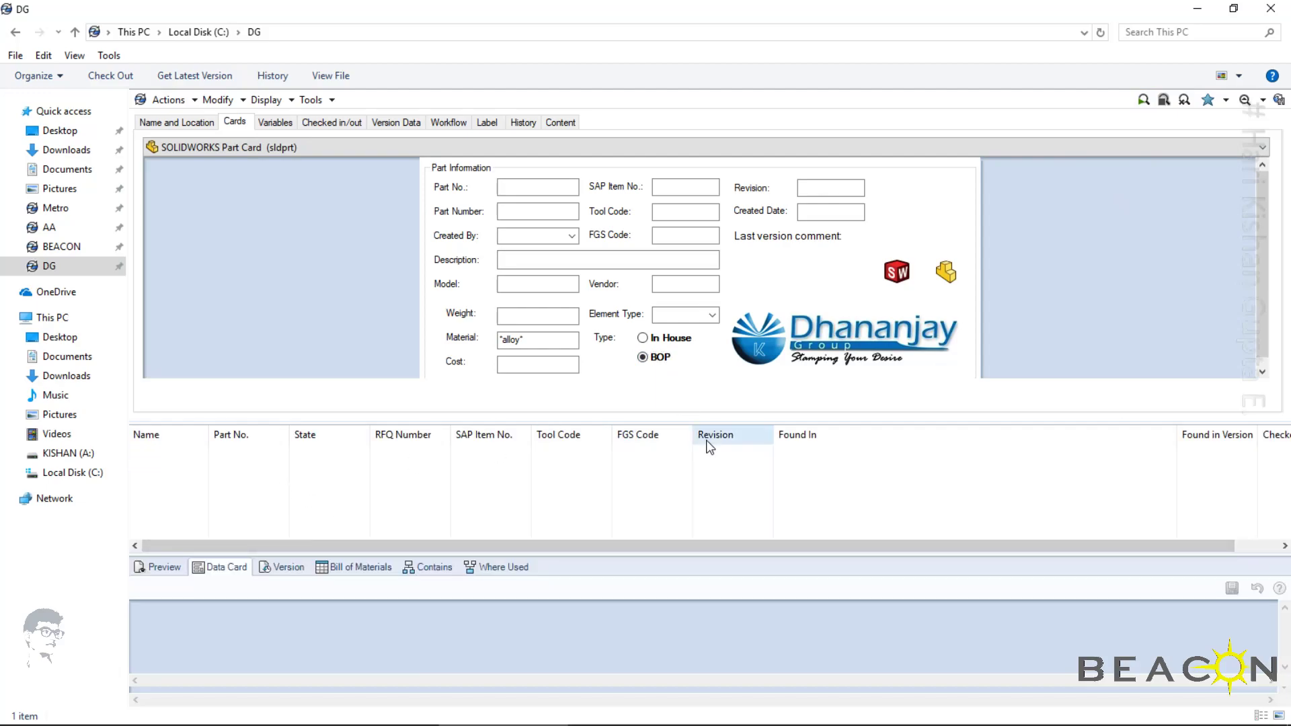
Remove the BOP type filter and run the alloy material search again
click(648, 339)
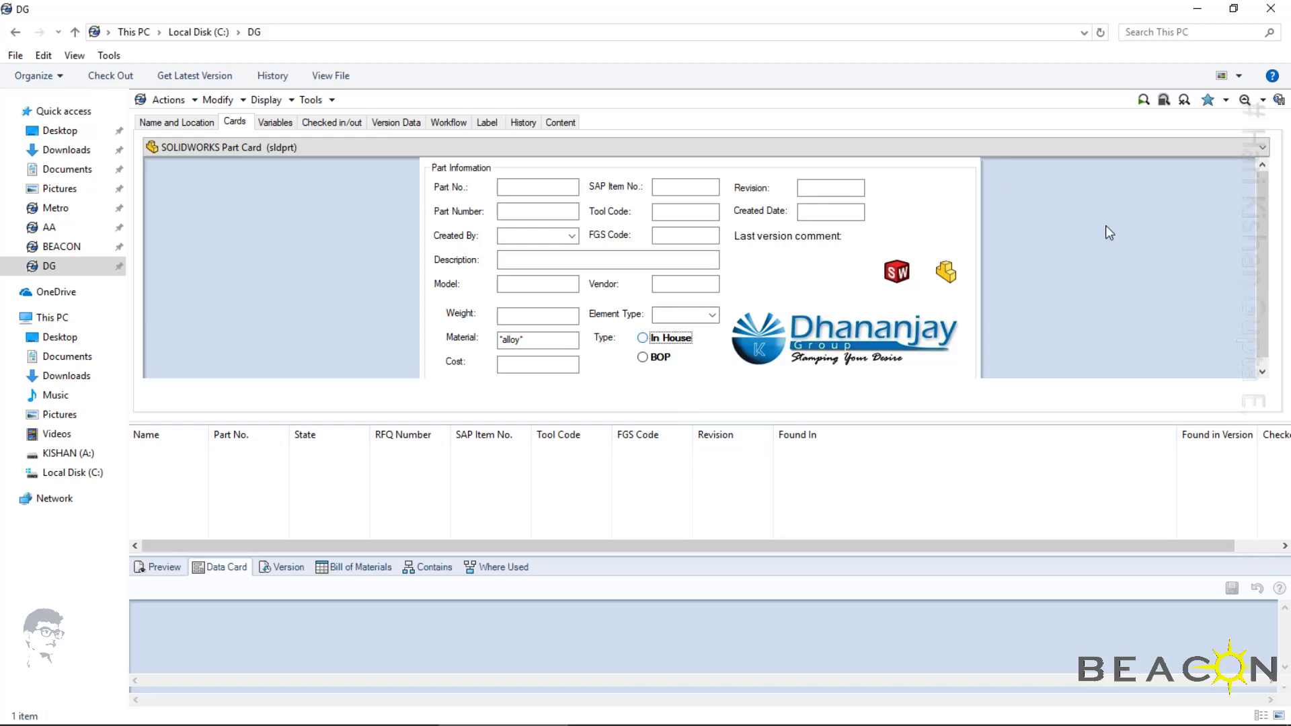
click(642, 357)
click(644, 338)
click(1143, 100)
Show the data card of the found part DGP000018 and browse to the part's folder in a new window
click(176, 453)
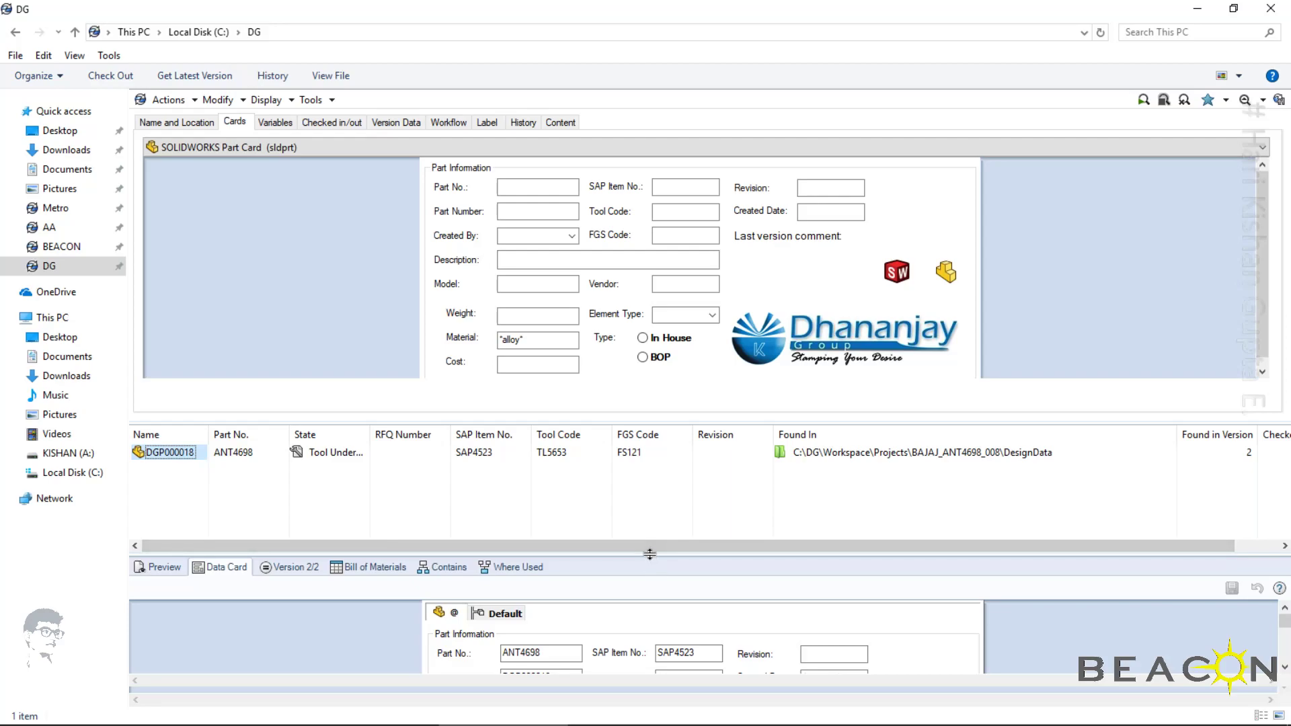
drag(619, 556, 619, 480)
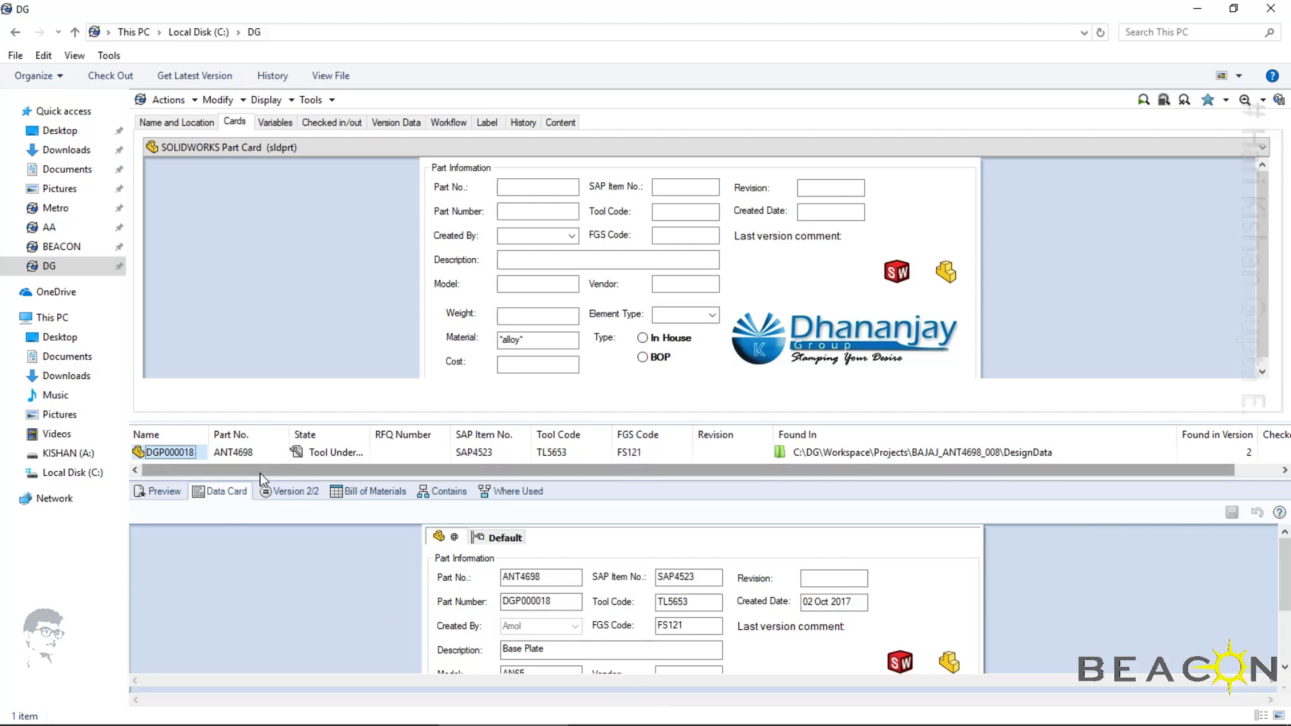
right_click(174, 454)
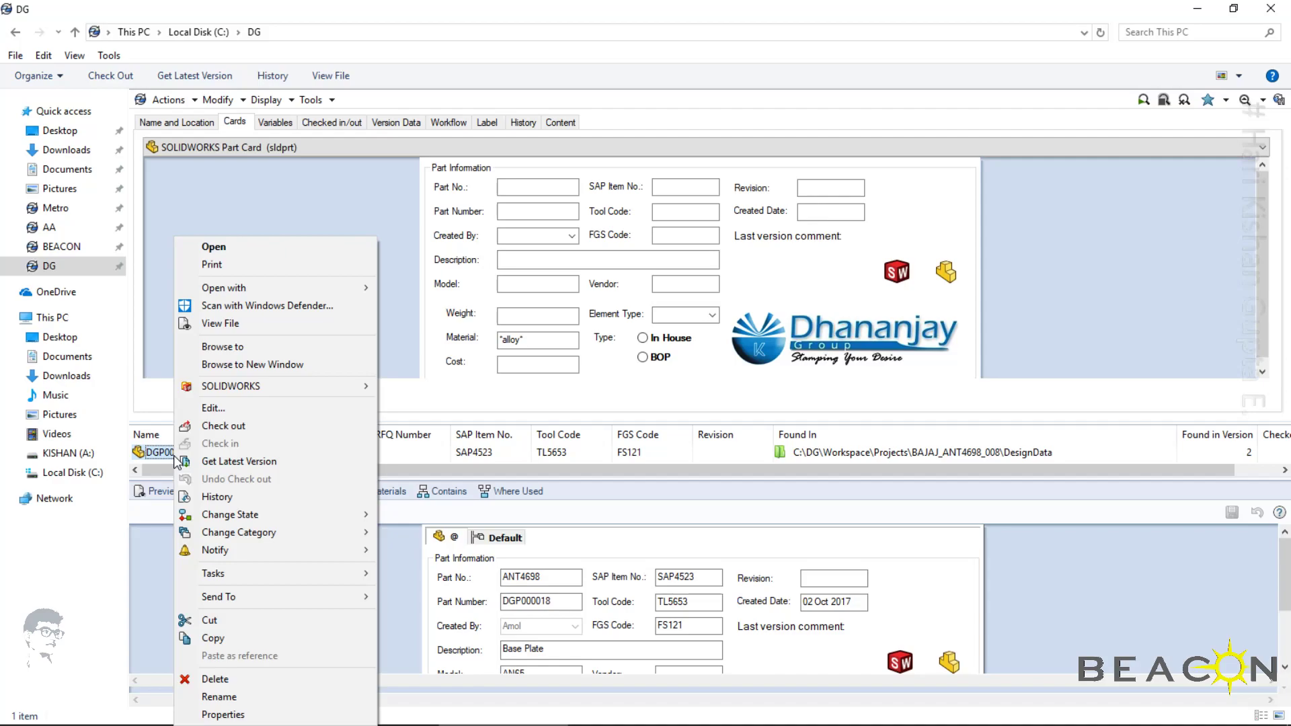
click(314, 366)
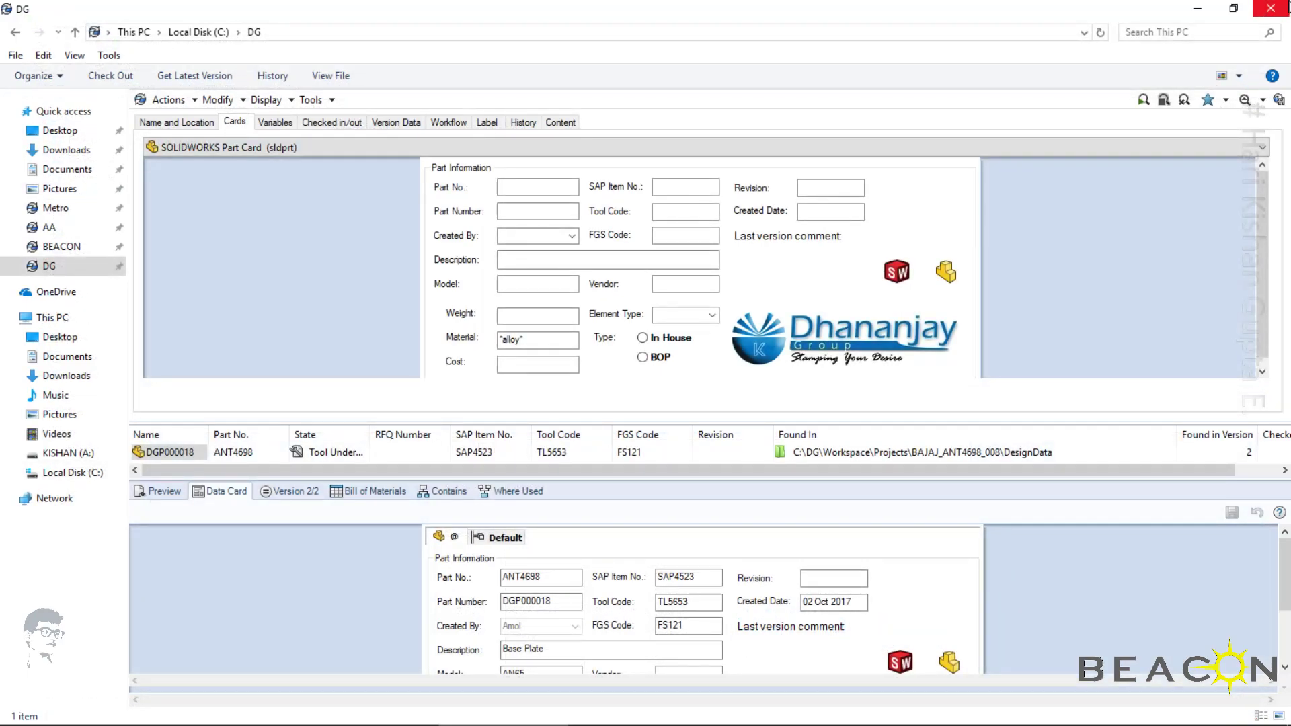
Close the vault windows and refresh the Windows desktop
click(1271, 9)
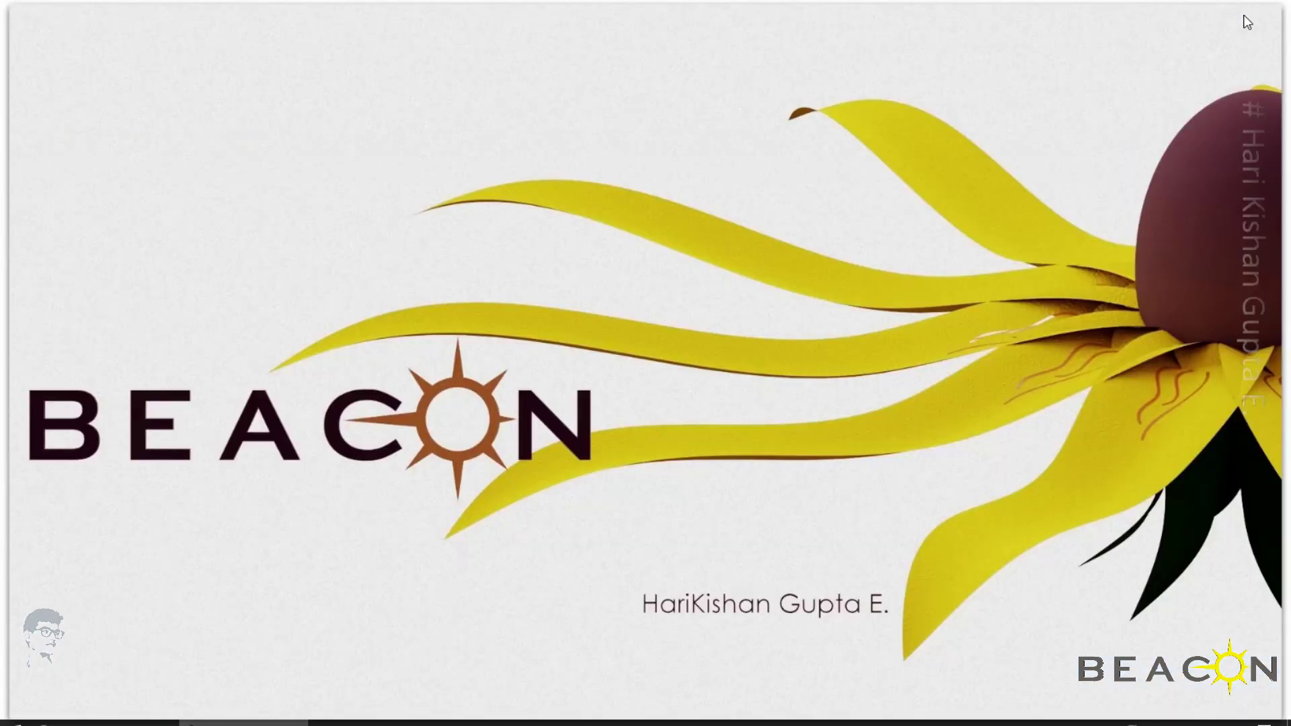
right_click(688, 156)
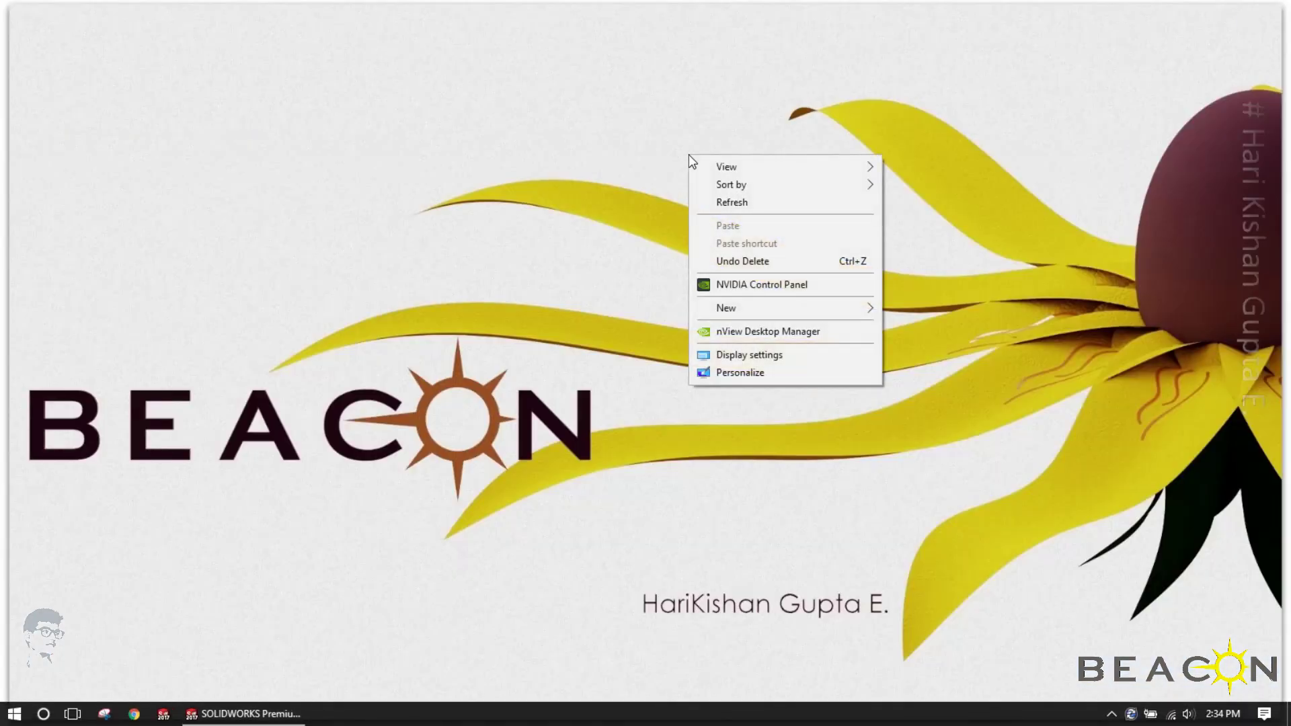
click(768, 199)
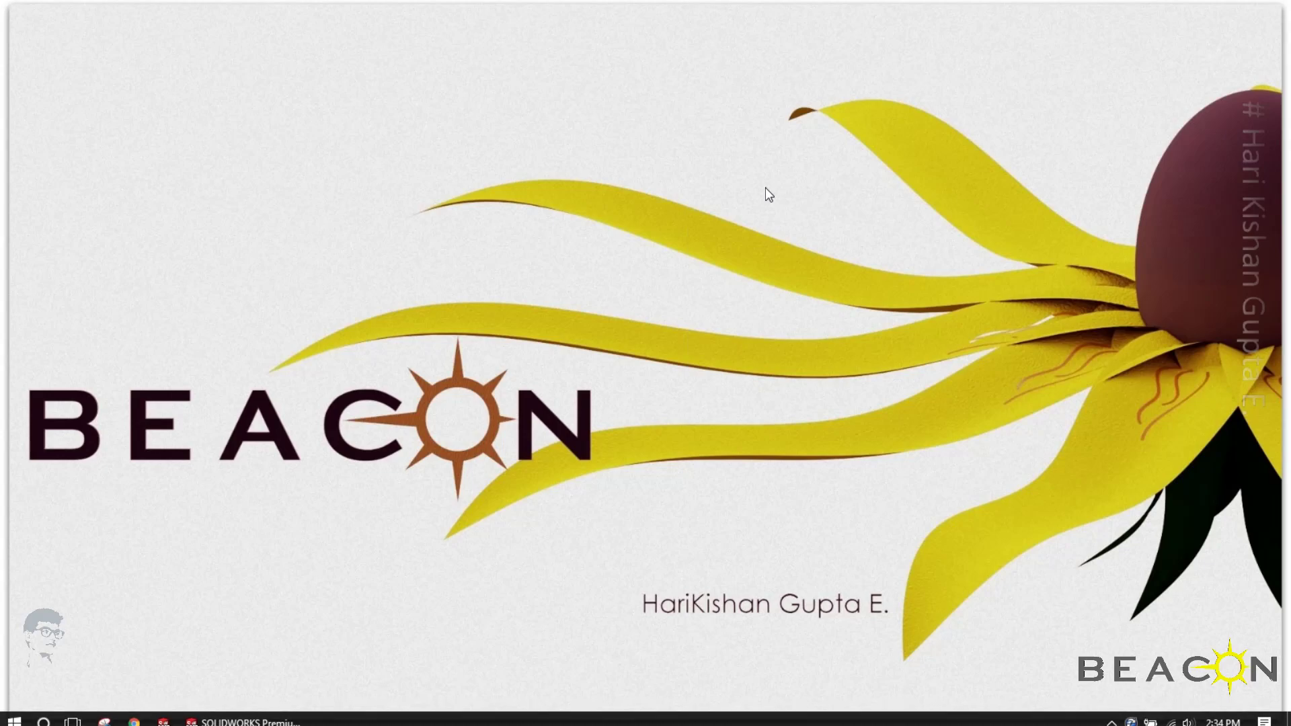